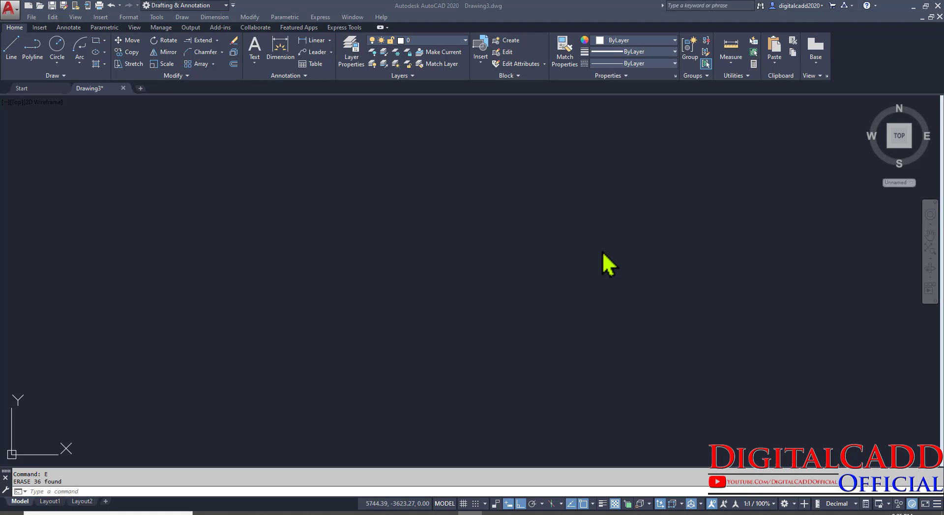
Close Drawing3 without saving its changes and start a new drawing from the acad.dwt template
click(123, 93)
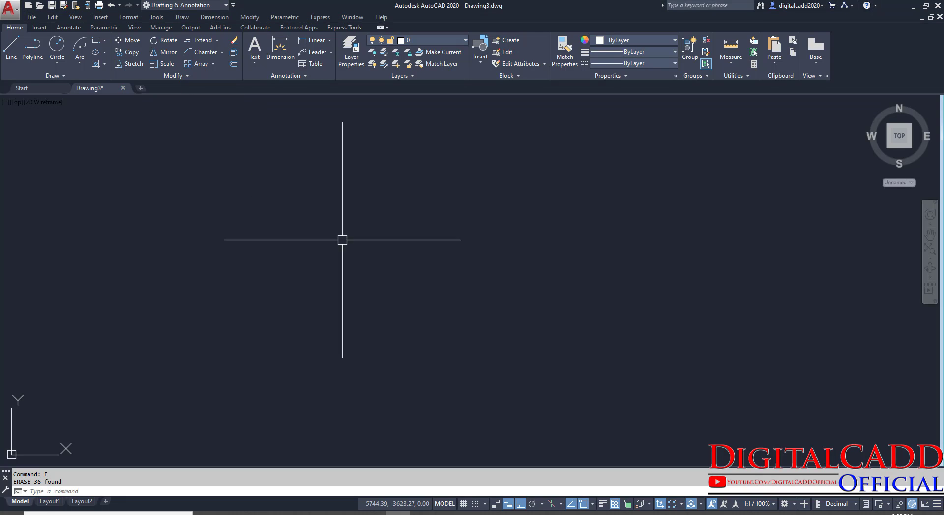
click(123, 89)
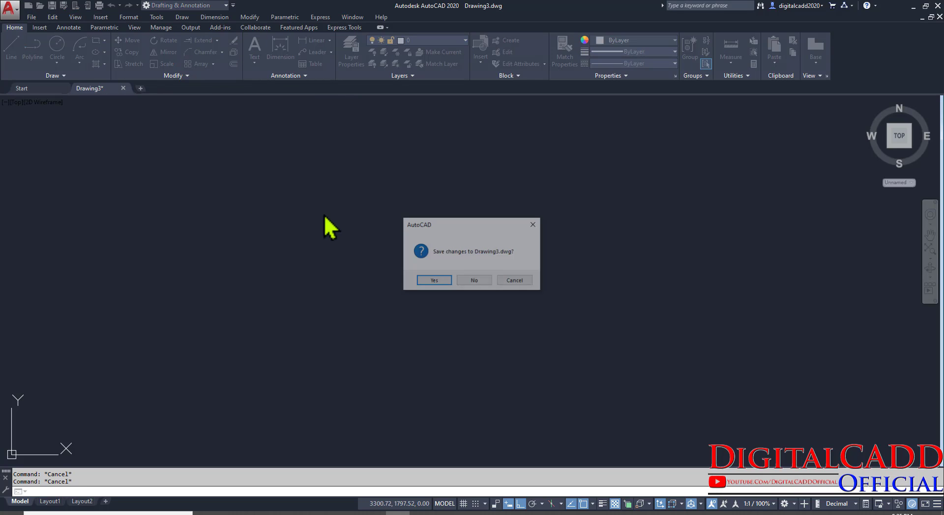
click(479, 283)
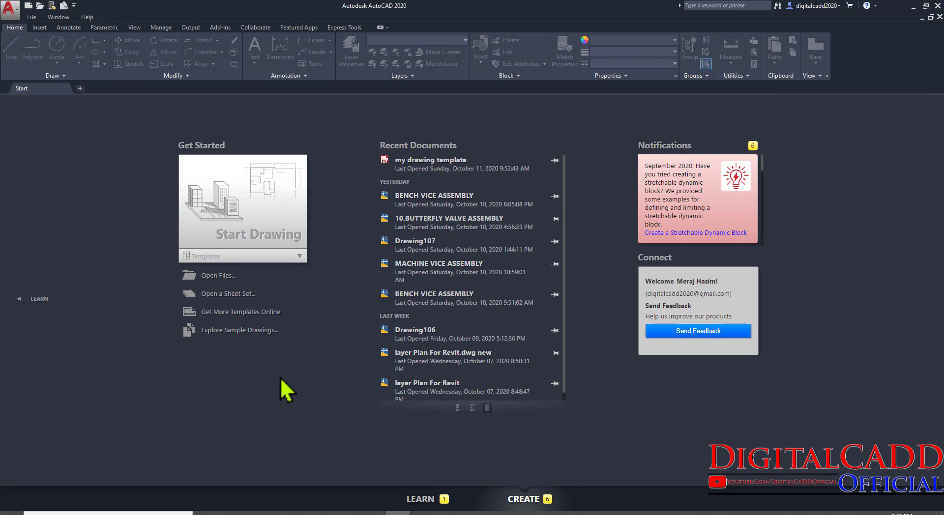
click(295, 258)
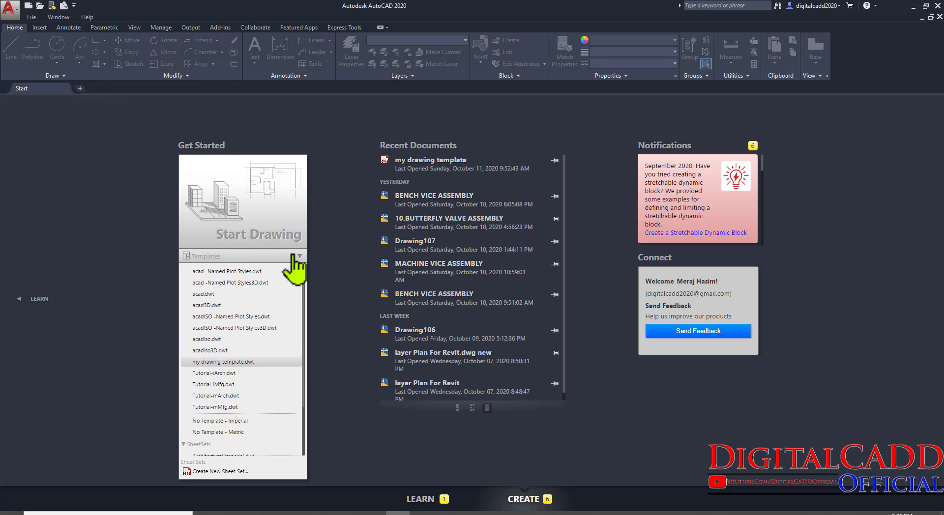
click(218, 294)
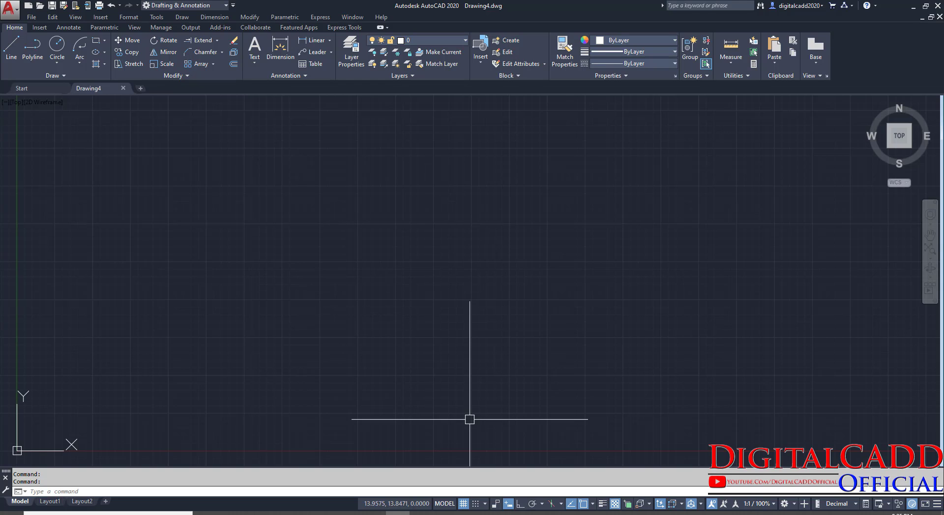
Turn off the grid display and turn on Ortho mode for the new drawing
click(463, 504)
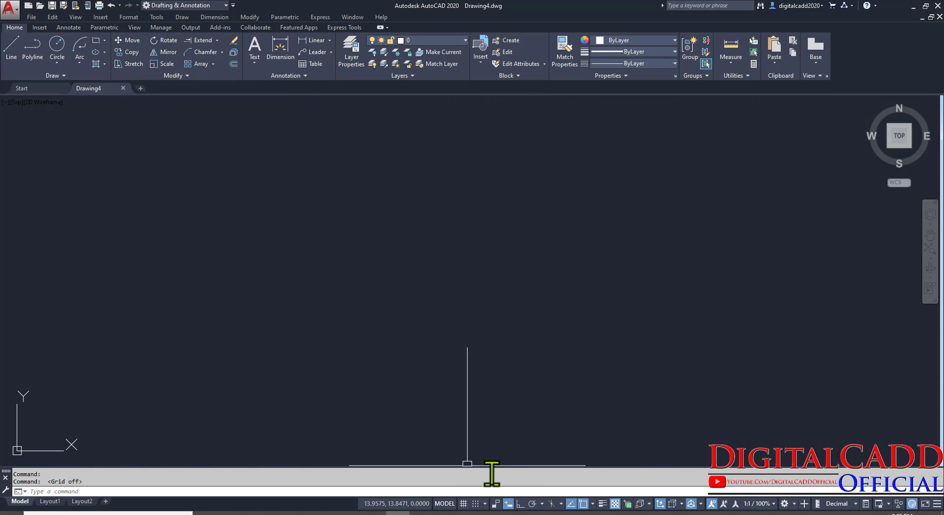
click(520, 503)
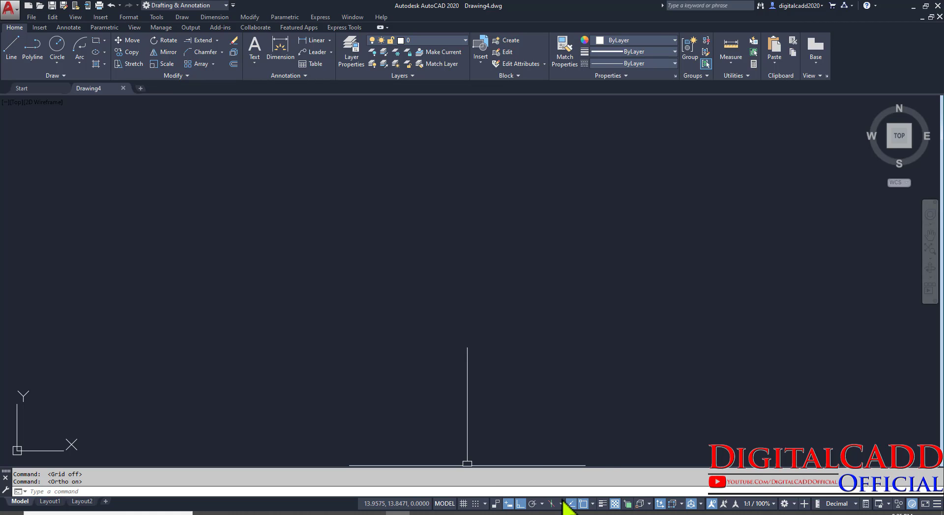
Enable all object snap modes in the drafting settings
click(592, 504)
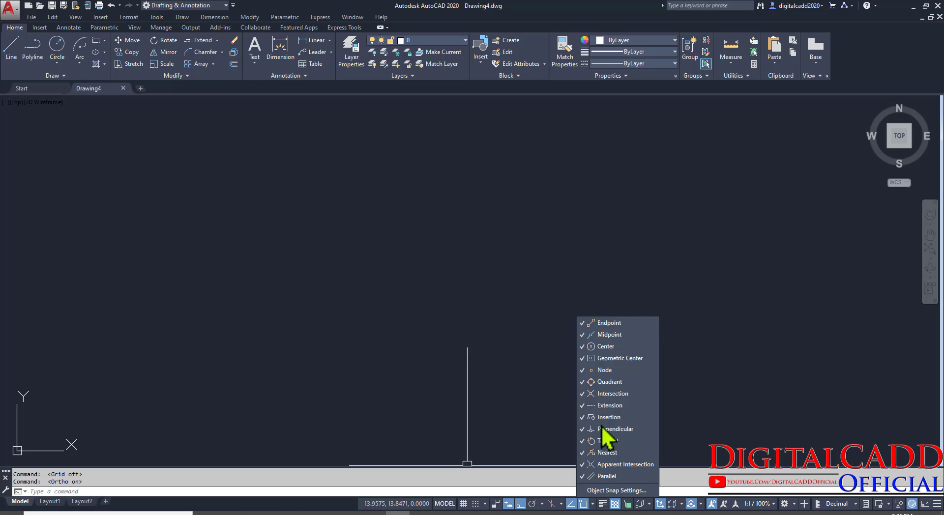
click(604, 493)
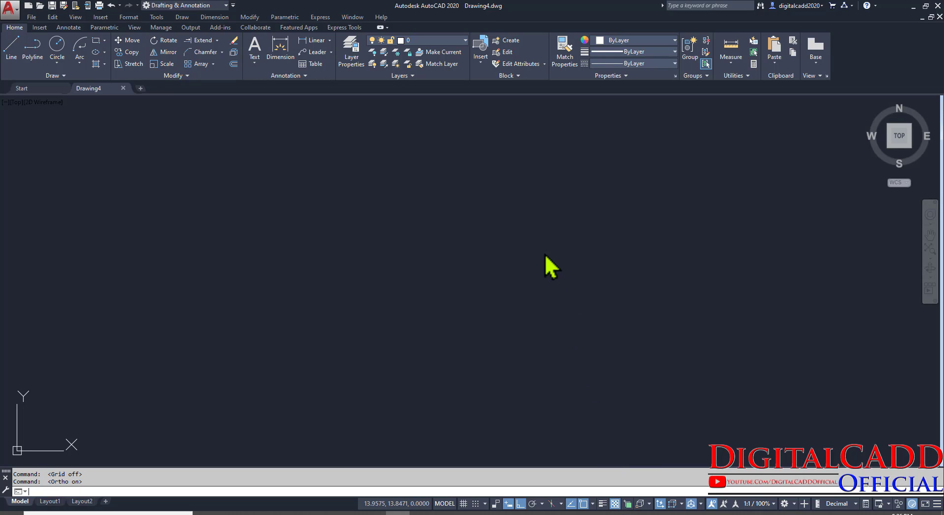
click(549, 204)
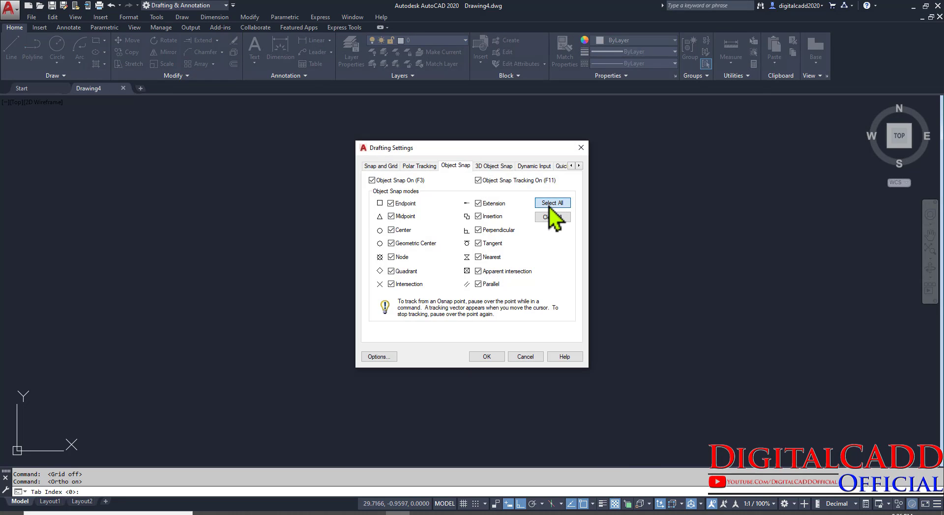
click(486, 356)
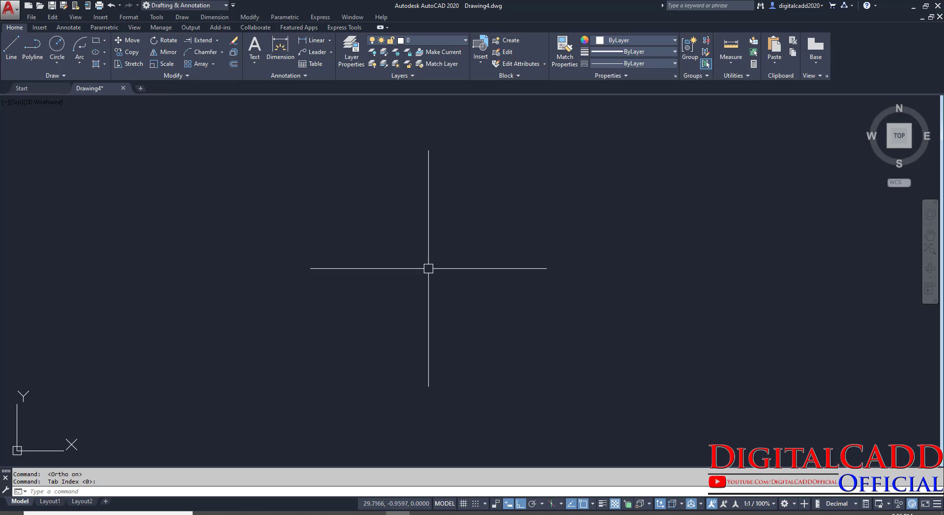
Configure the drawing units to decimal length with 0.00 precision and millimeters as the insertion scale
text(un)
key(Return)
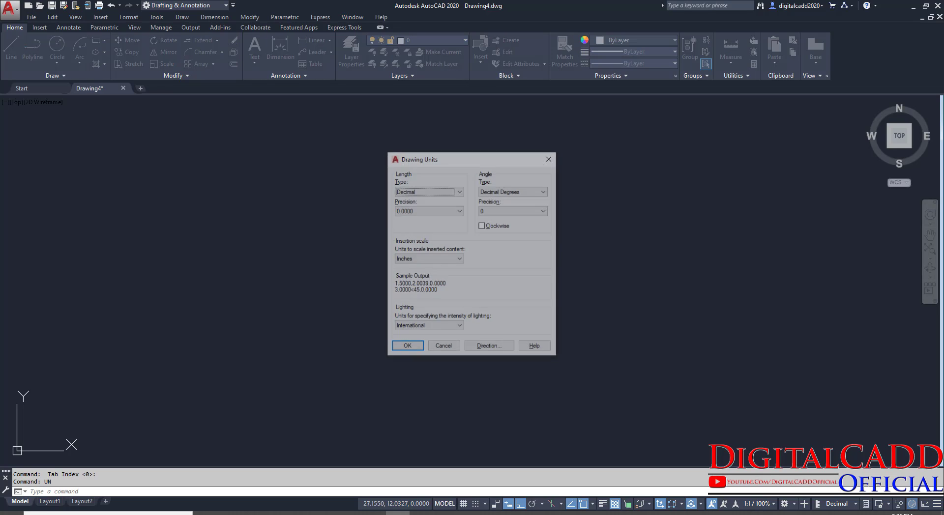
click(423, 191)
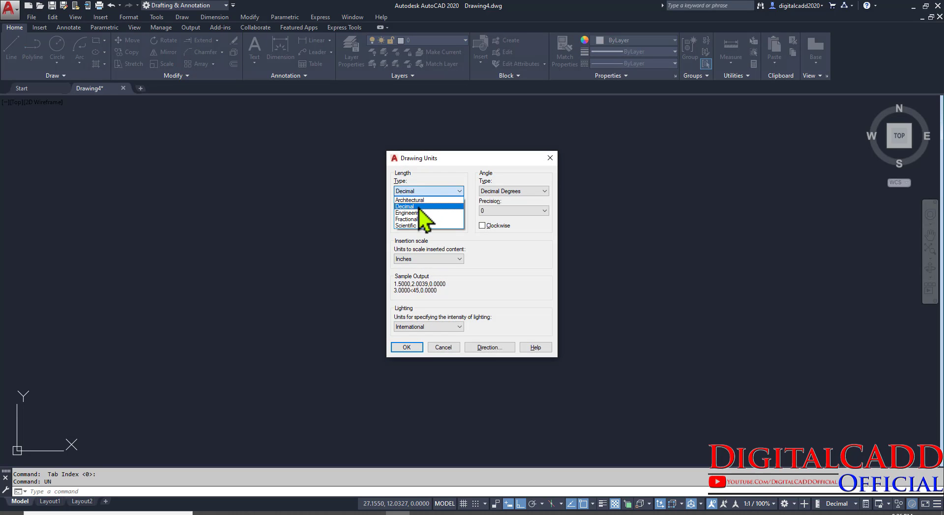
click(419, 206)
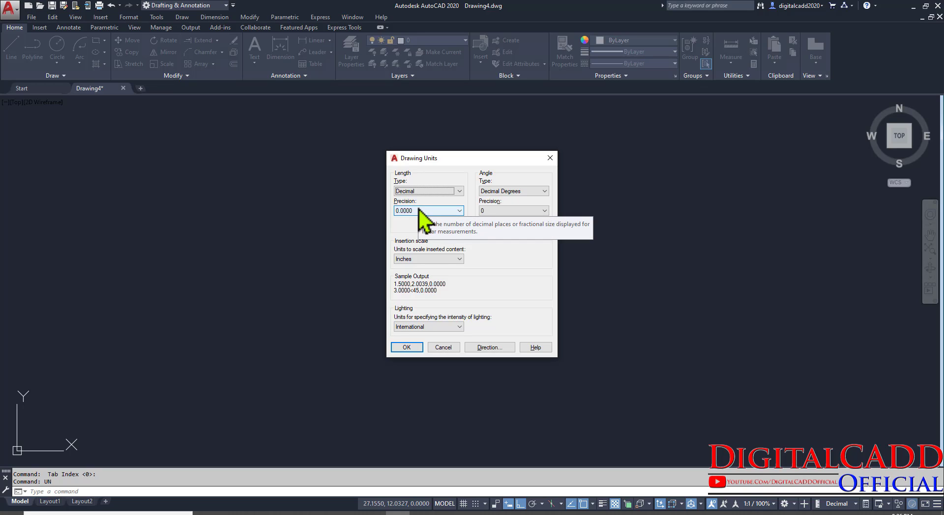
click(419, 210)
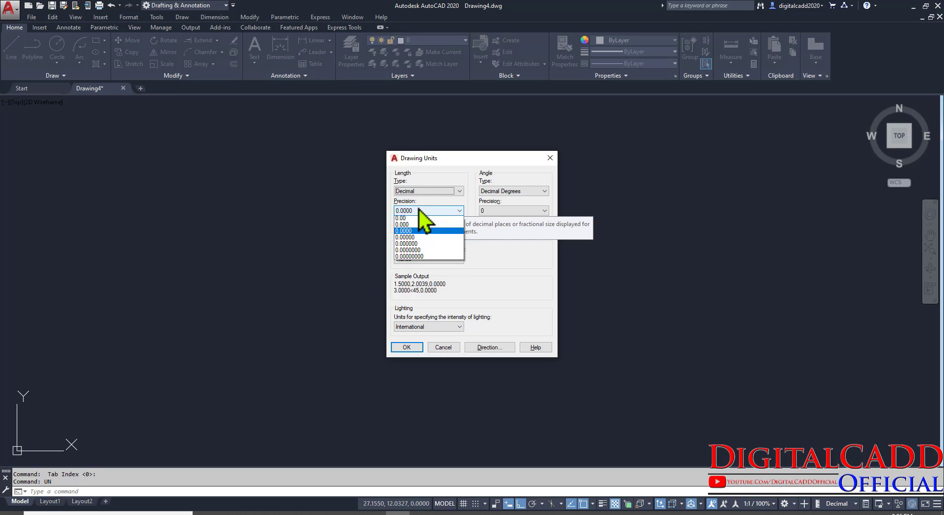
click(418, 233)
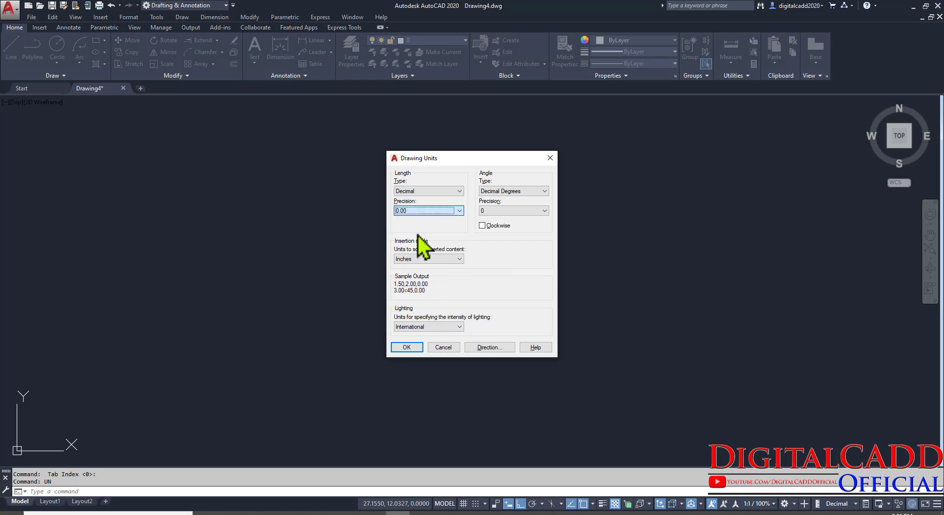
click(428, 257)
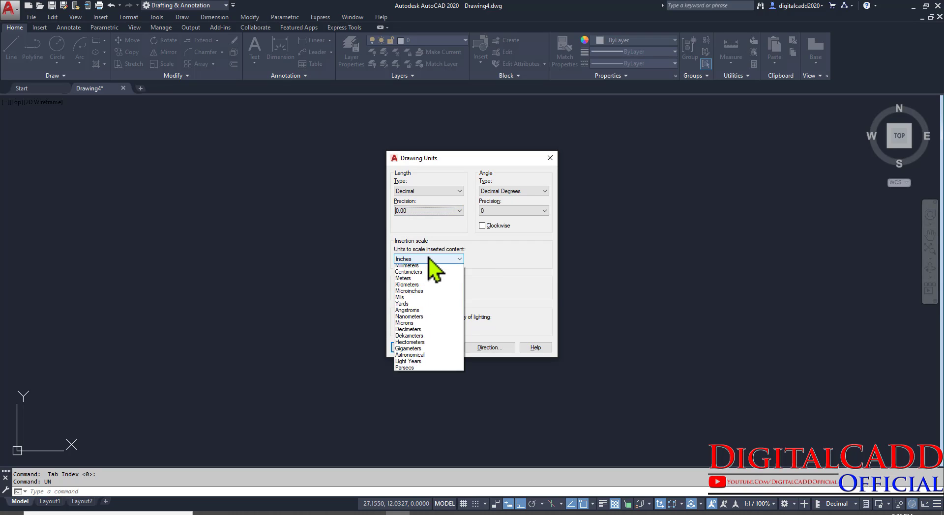
click(432, 300)
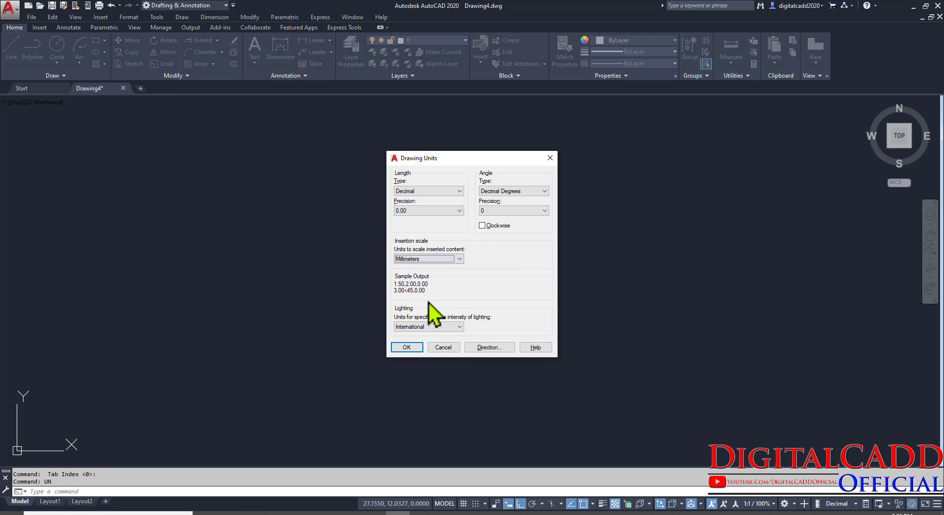
click(416, 347)
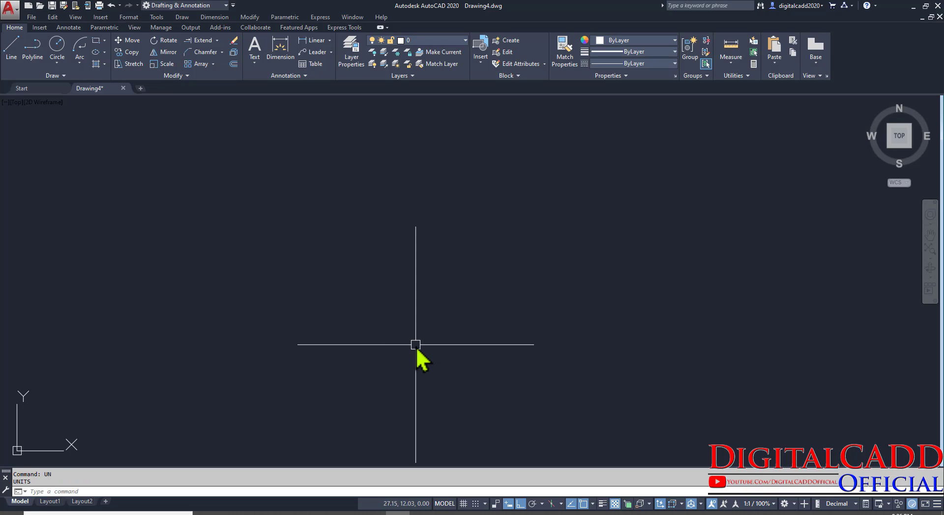
Set the model space limits with lower left corner 0,0 and upper right corner 1000,1000
text(limits)
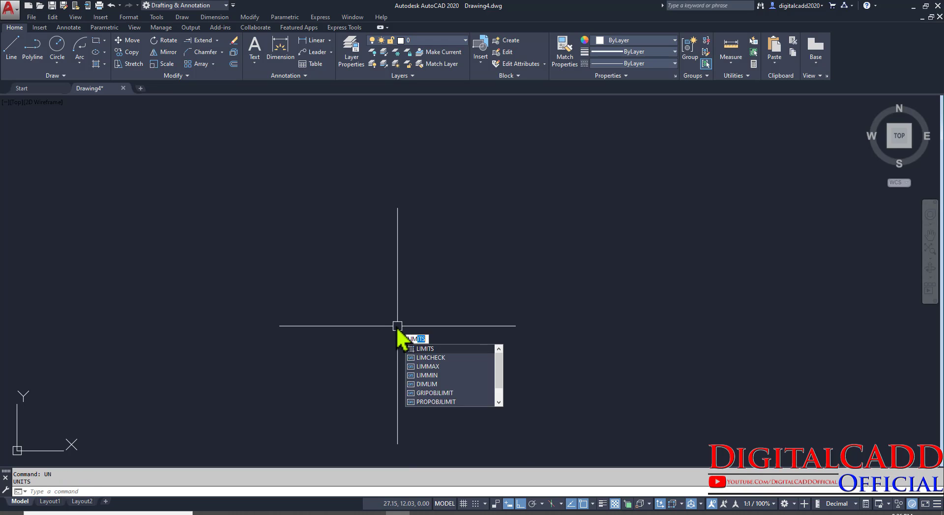
key(Return)
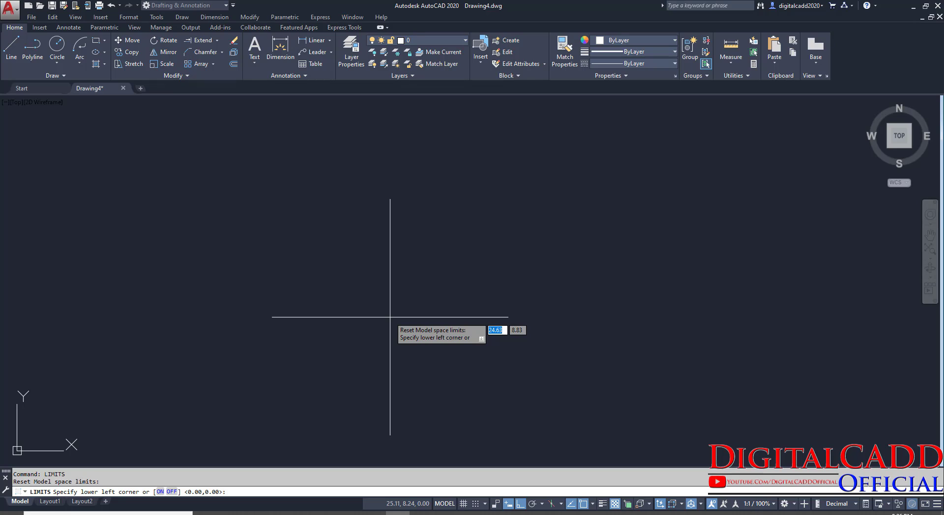
text(0,0)
key(Return)
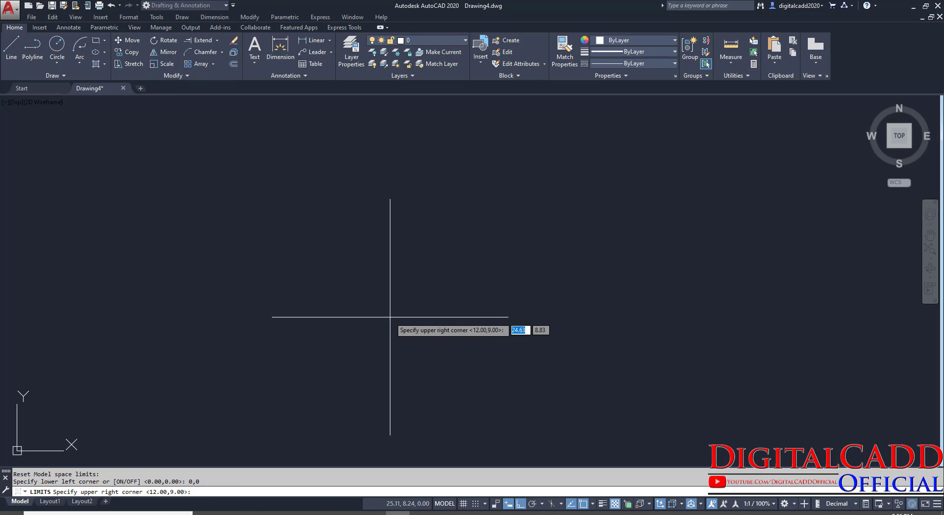
text(1000)
key(Tab)
text(1000)
key(Return)
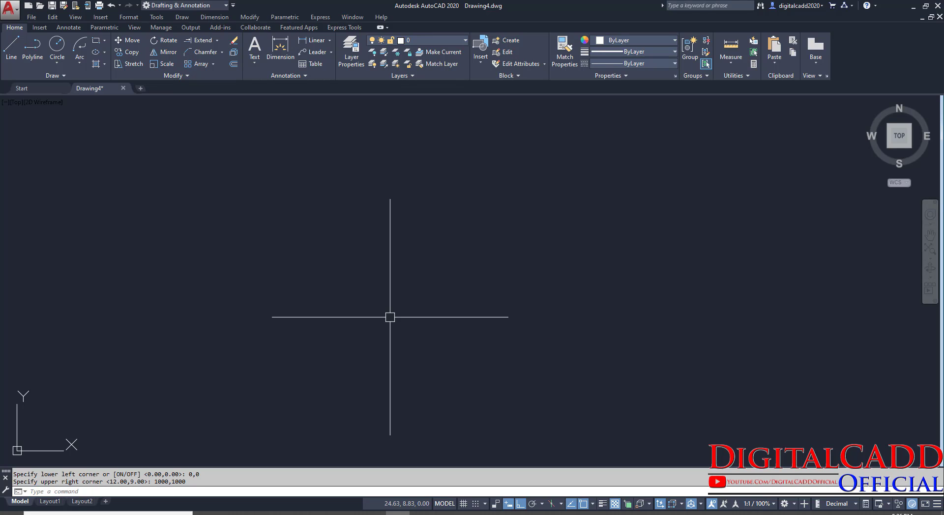
Zoom to All so the view covers the full drawing limits
text(z)
key(Return)
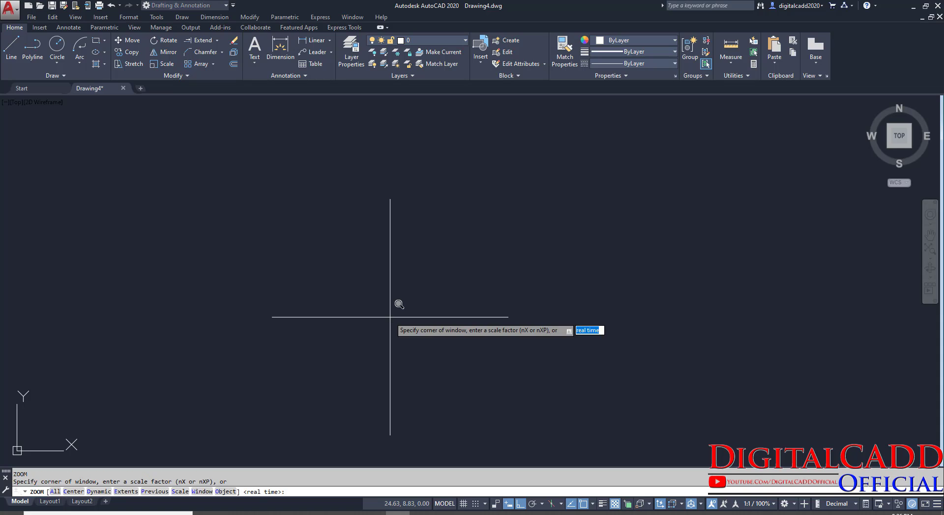
text(a)
key(Return)
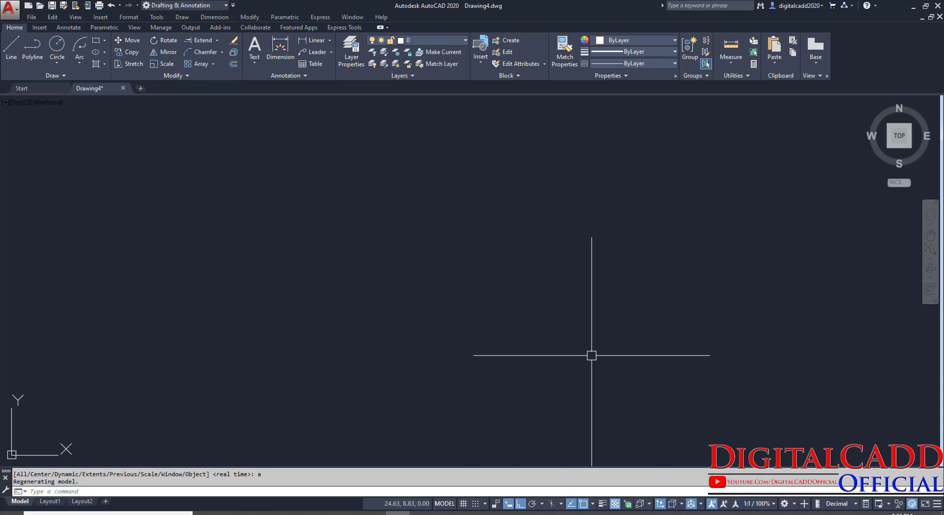
click(930, 260)
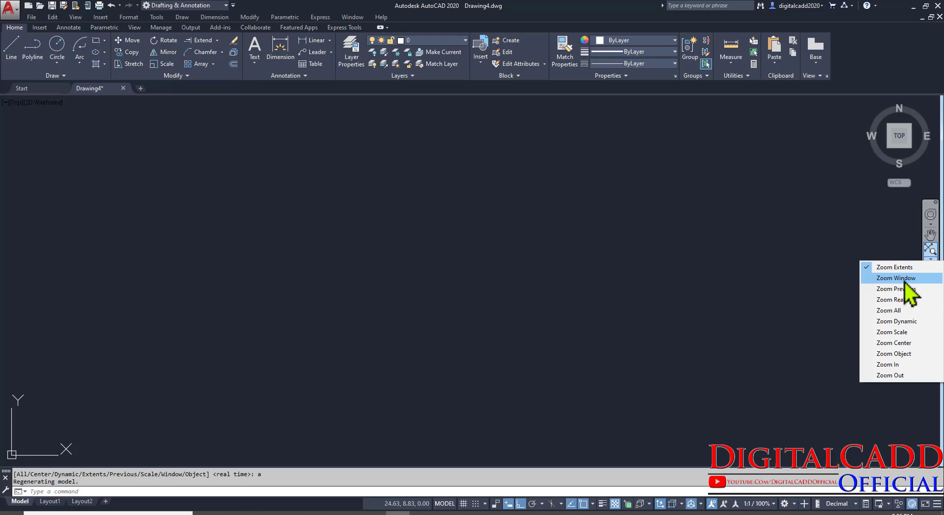
click(884, 314)
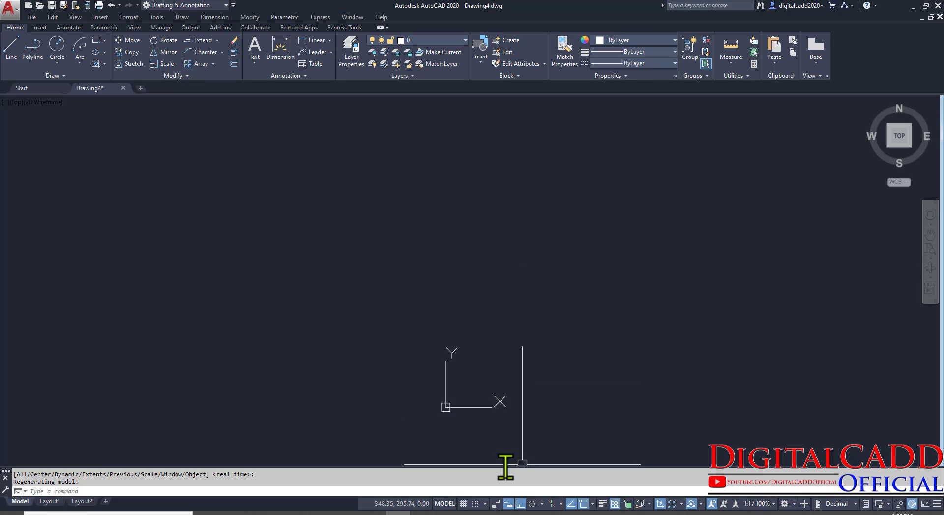
Turn off showing the UCS icon at the origin
middle_drag(516, 423, 459, 321)
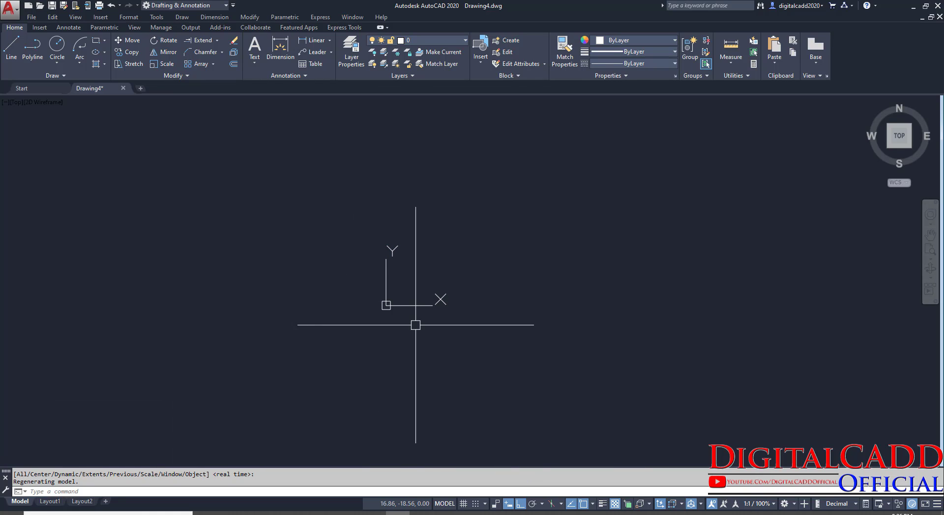
mouse_move(485, 336)
middle_down()
mouse_move(512, 327)
mouse_move(459, 356)
mouse_move(535, 311)
mouse_move(521, 318)
middle_up()
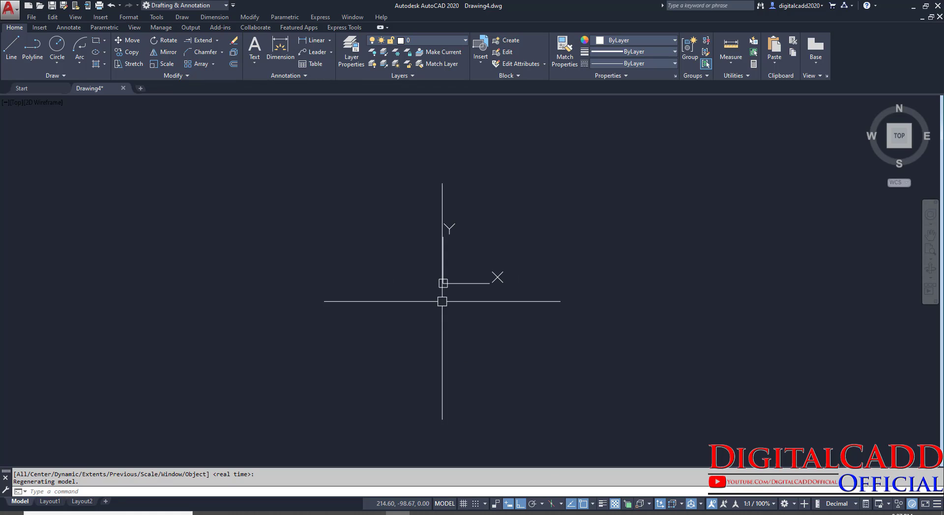
mouse_move(463, 280)
middle_down()
mouse_move(447, 286)
mouse_move(461, 265)
mouse_move(416, 295)
middle_up()
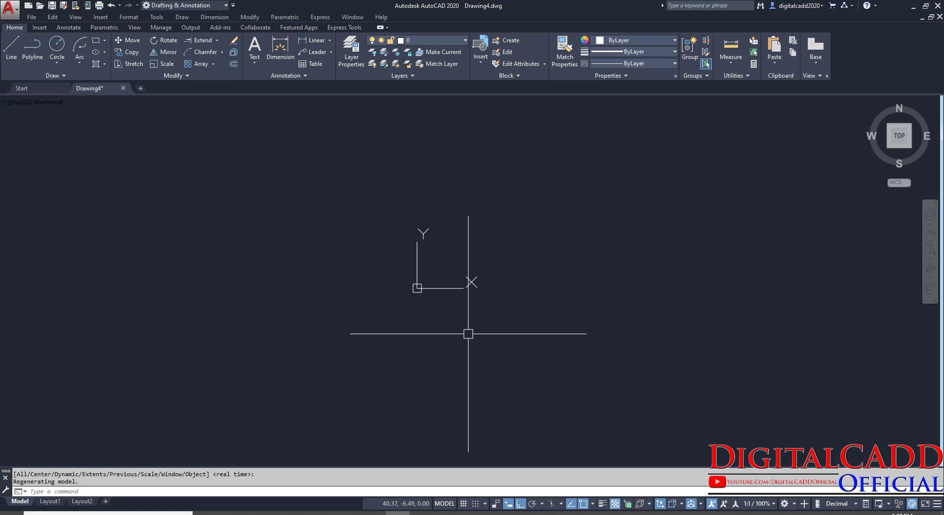
right_click(457, 289)
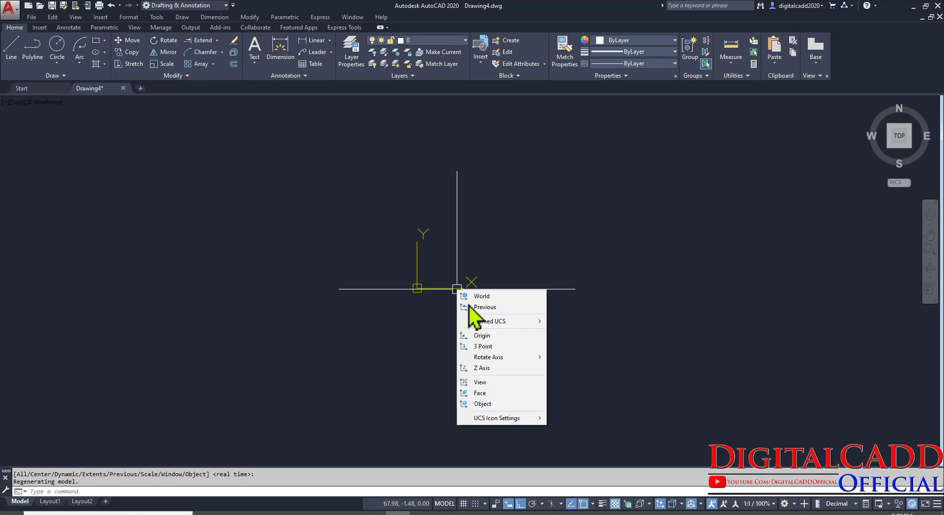
mouse_move(496, 419)
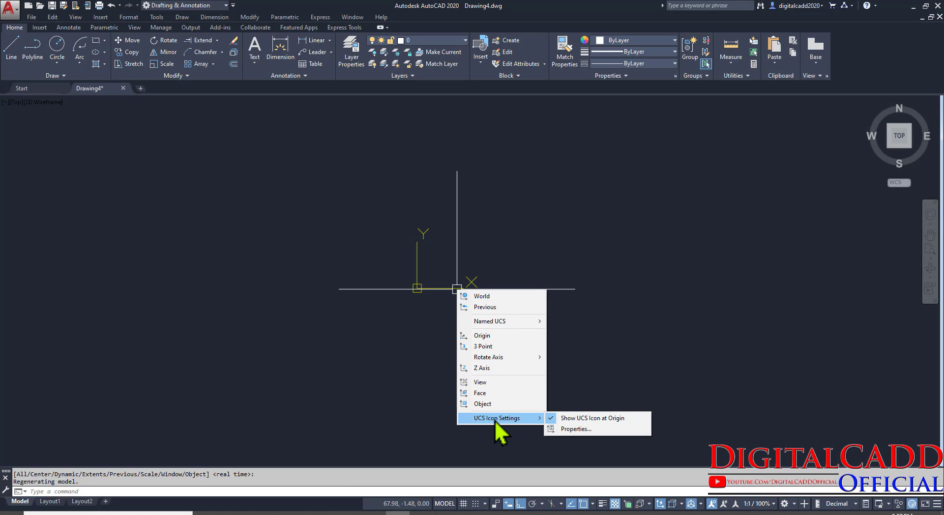
click(595, 419)
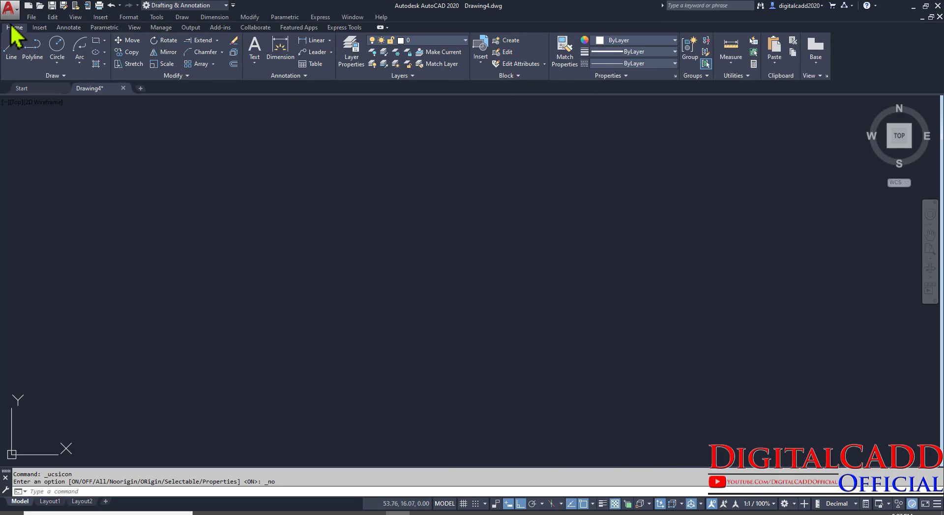
Save the drawing as an AutoCAD Drawing Template (*.dwt) named MY TEMPLATE IN MM in the Template folder, accepting the default template options
click(31, 18)
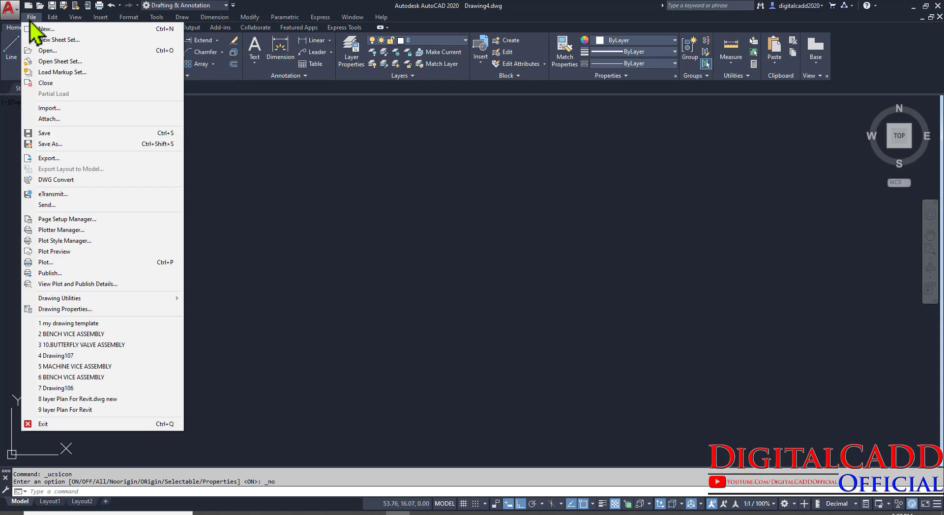
click(60, 146)
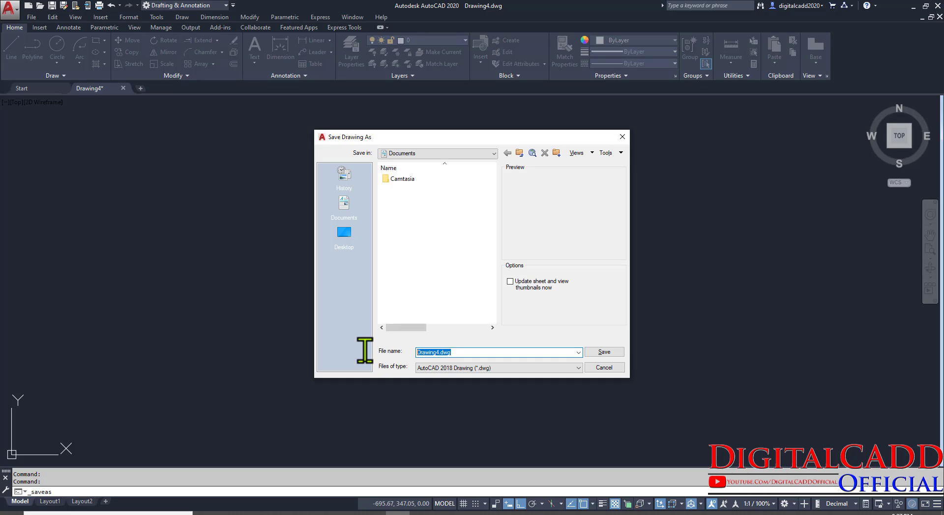
text(MY TEMPLATE IN MM)
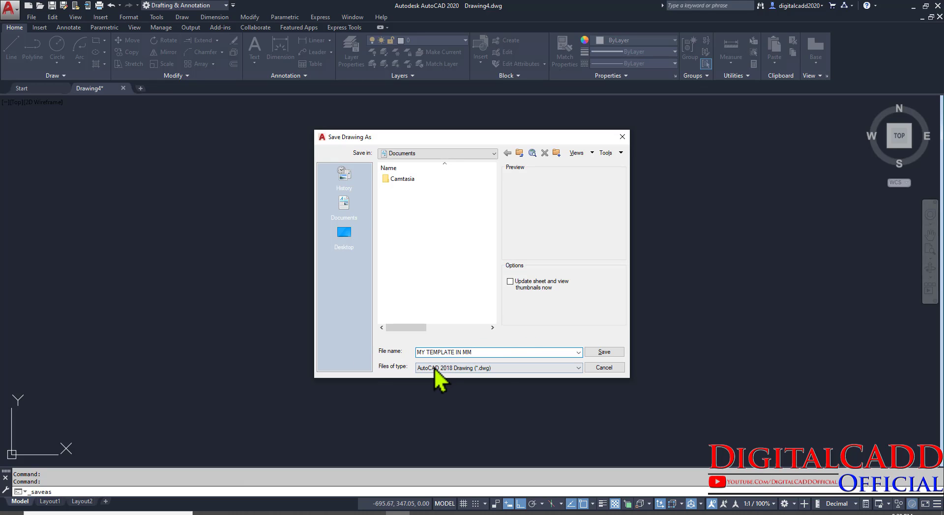
click(500, 368)
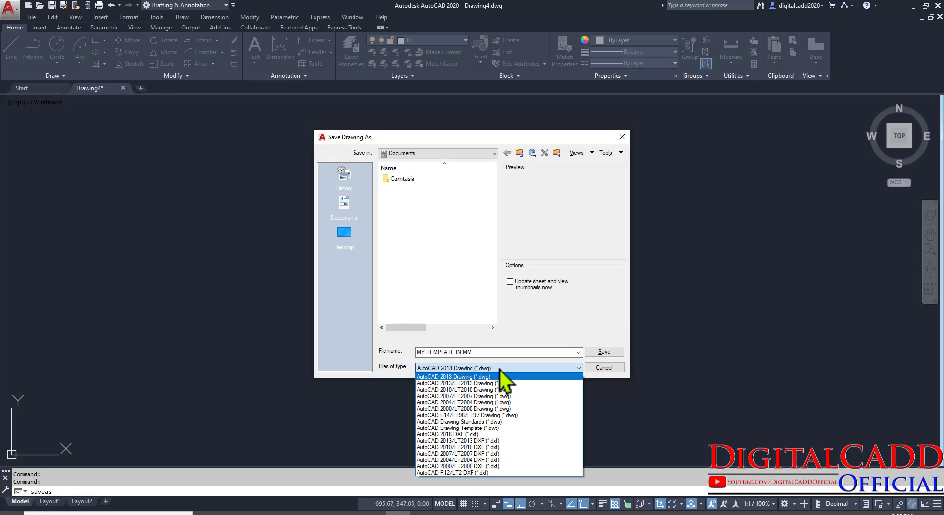
click(497, 436)
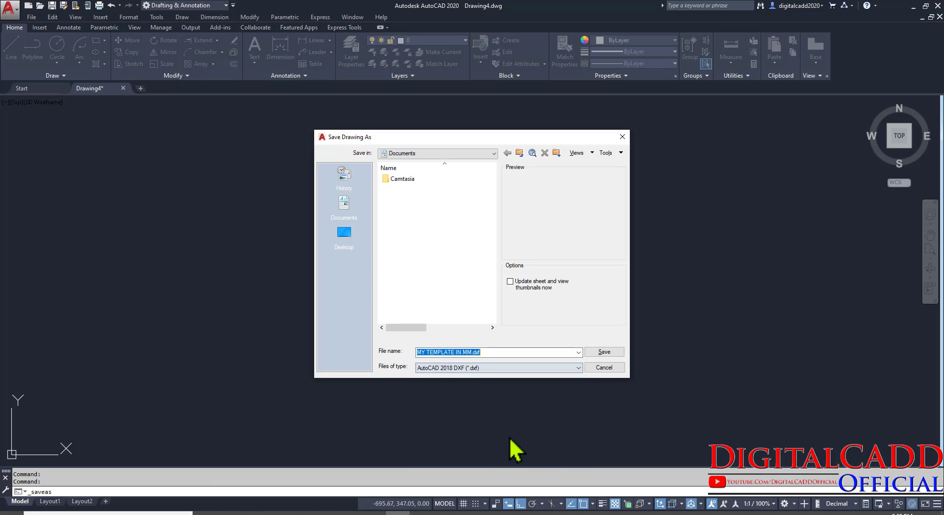
click(482, 368)
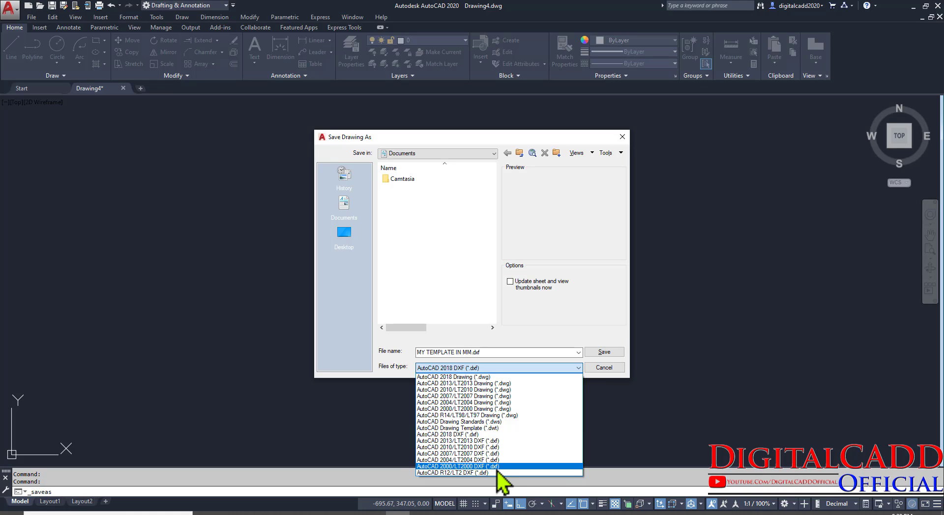
click(503, 428)
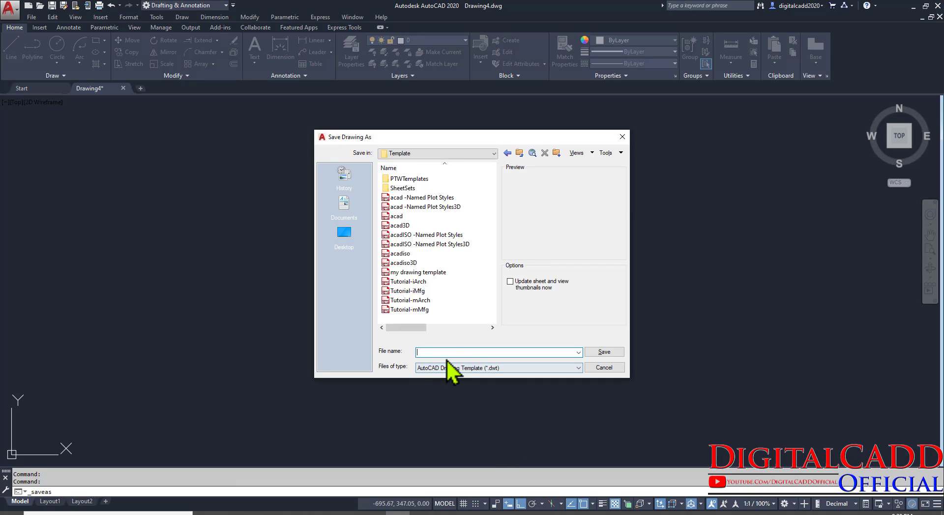
text(MY)
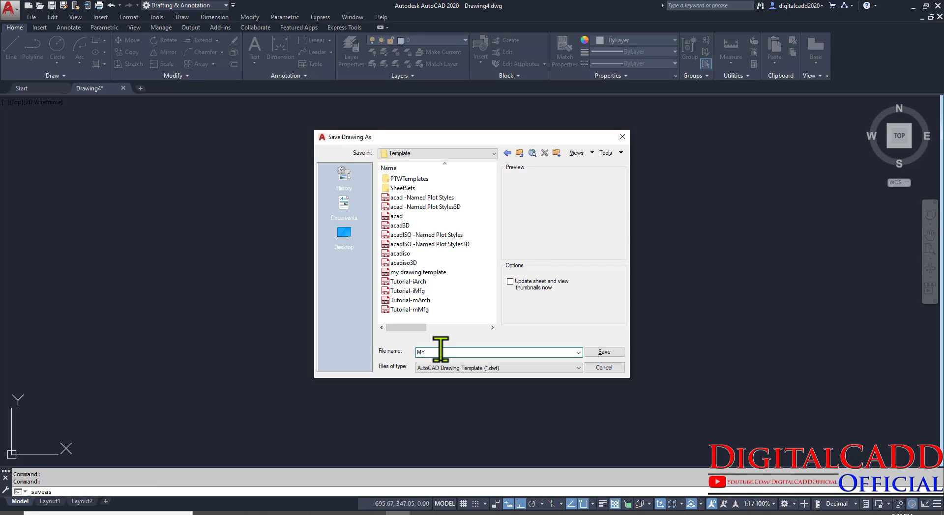
text( TEMPLATE IN MM)
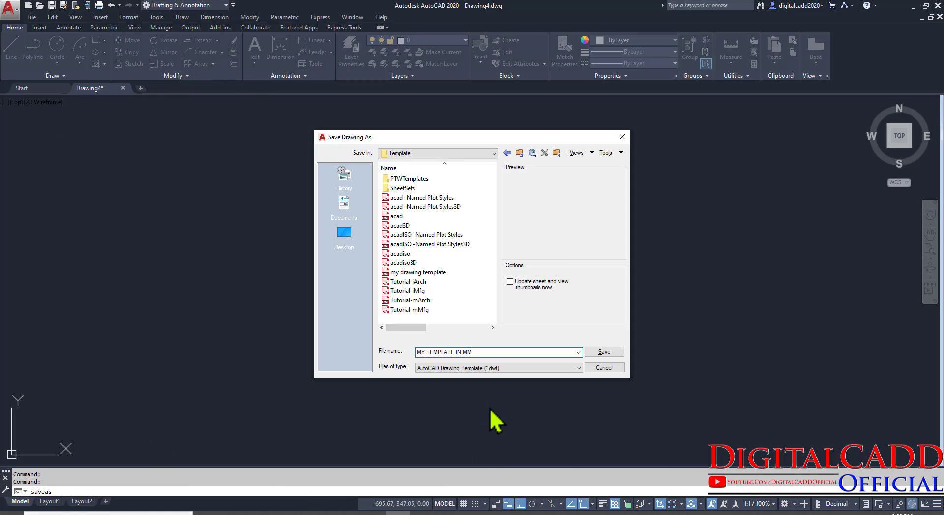
click(606, 352)
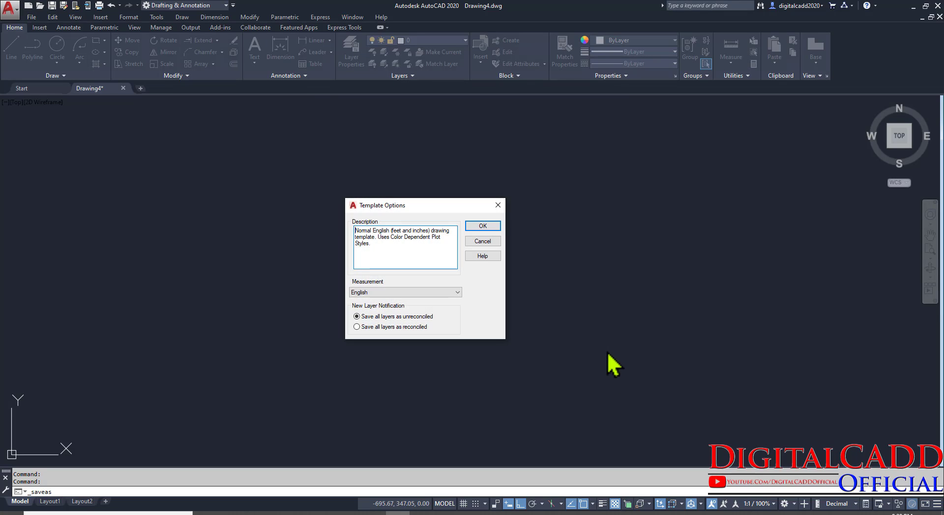
click(486, 226)
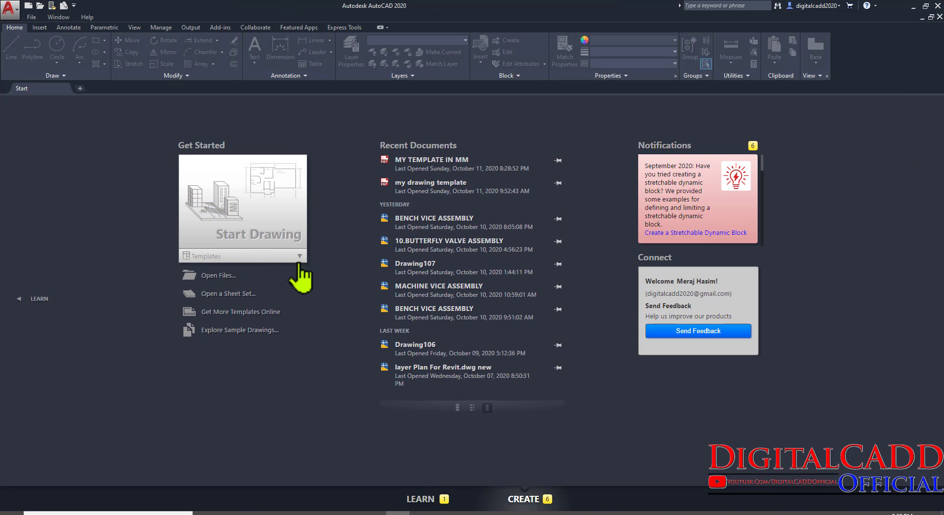
Start a new drawing from the MY TEMPLATE IN MM.dwt template
click(299, 257)
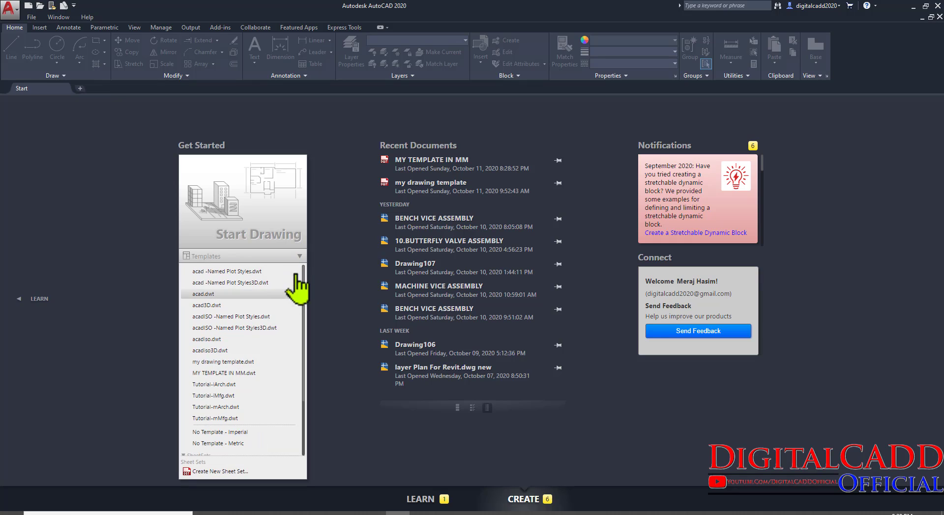
click(240, 374)
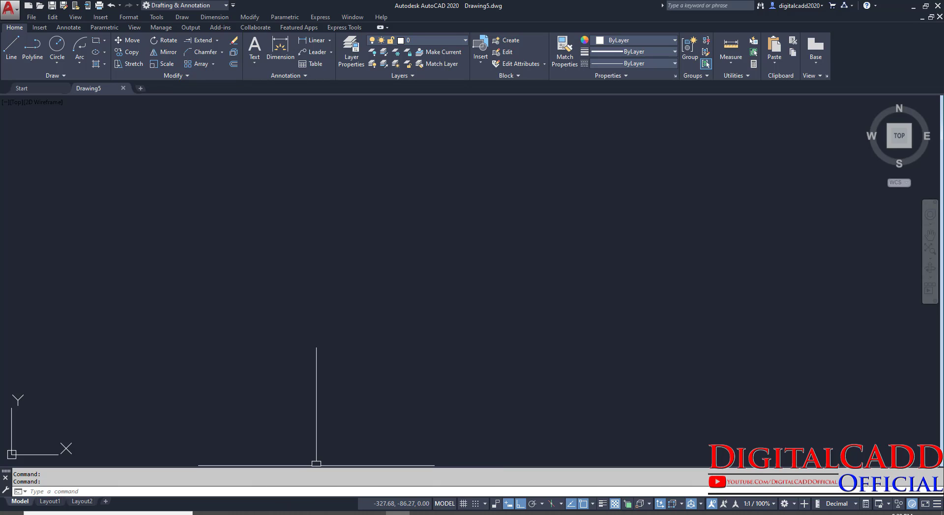
Look at the gasket and retainer exercises in the assignments PDF and return to the AutoCAD drawing
click(277, 513)
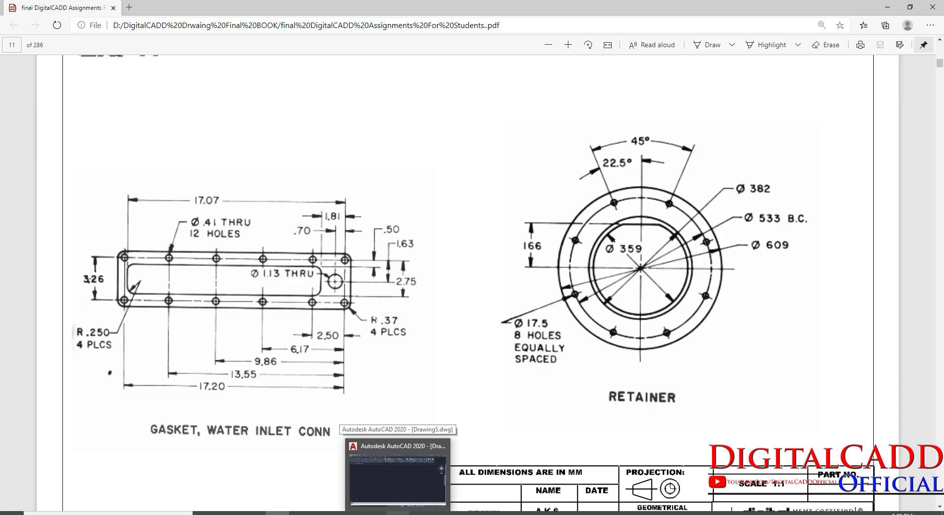
click(397, 513)
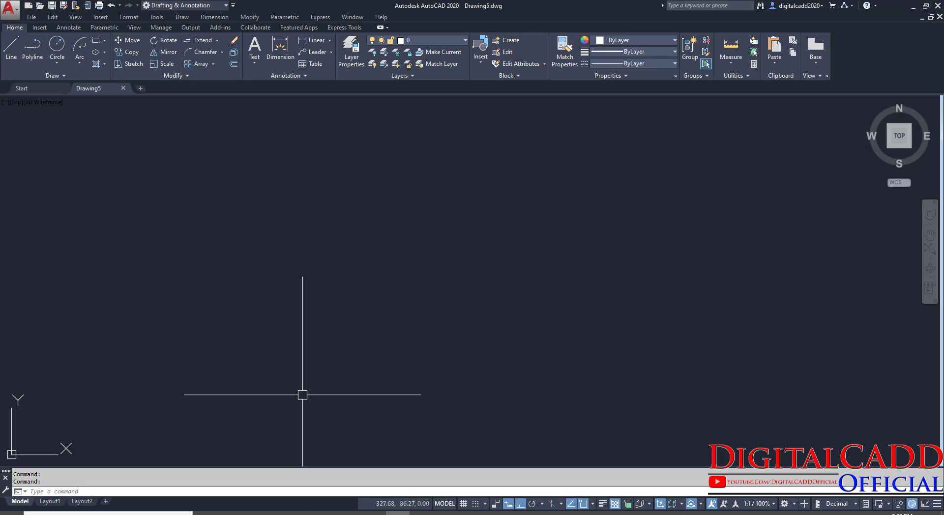
Hide the command line window and bring it back
click(6, 478)
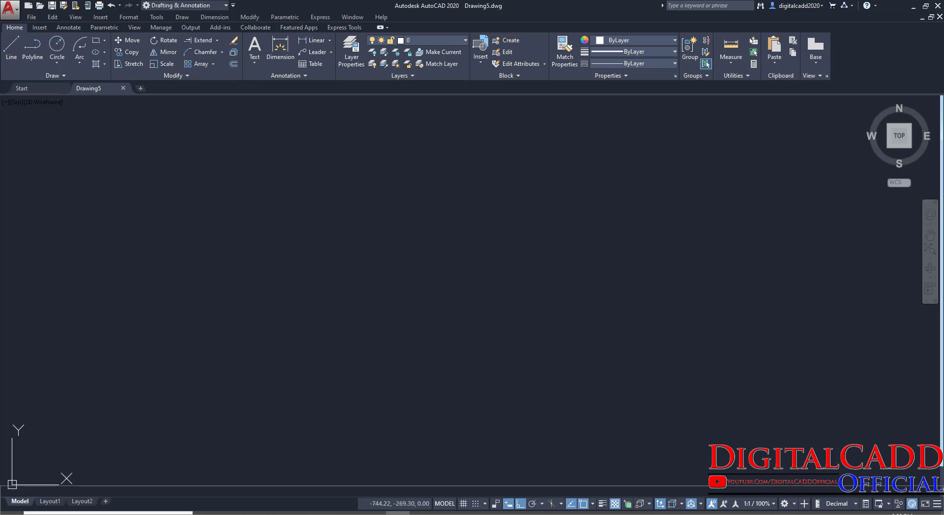
key(ctrl+9)
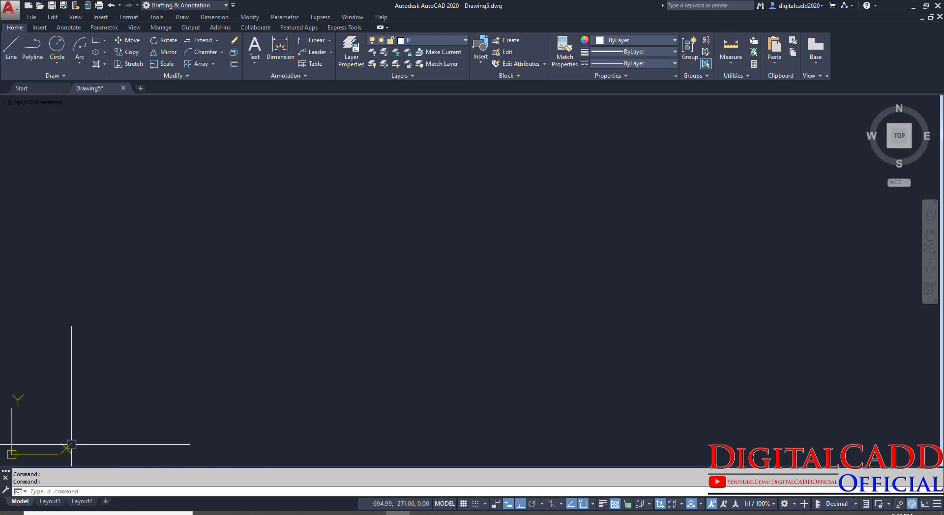
Turn on showing the UCS icon at the origin and turn it back off
right_click(71, 445)
mouse_move(134, 438)
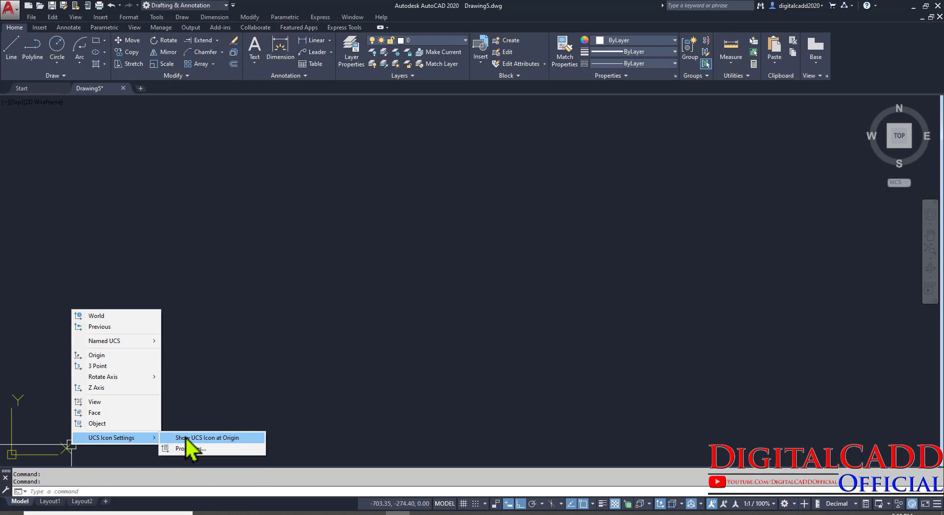
click(202, 438)
right_click(512, 282)
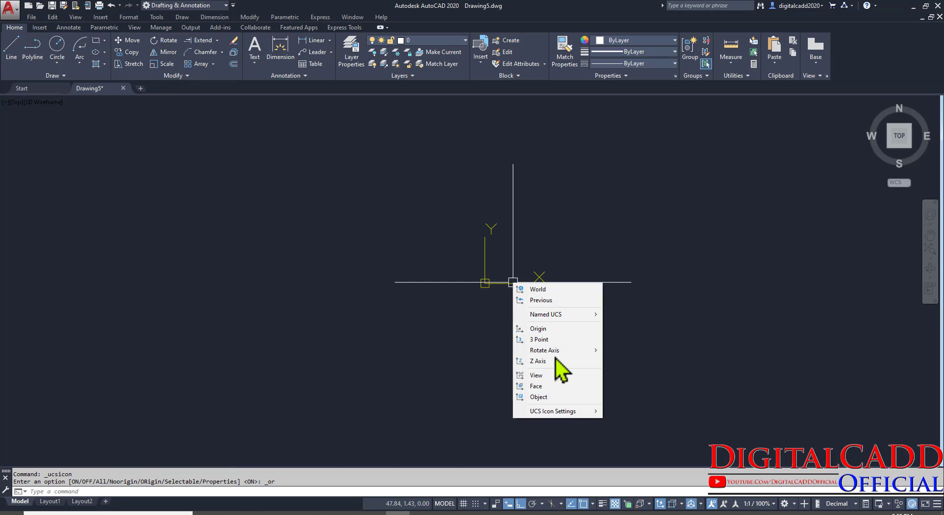
mouse_move(563, 413)
click(632, 412)
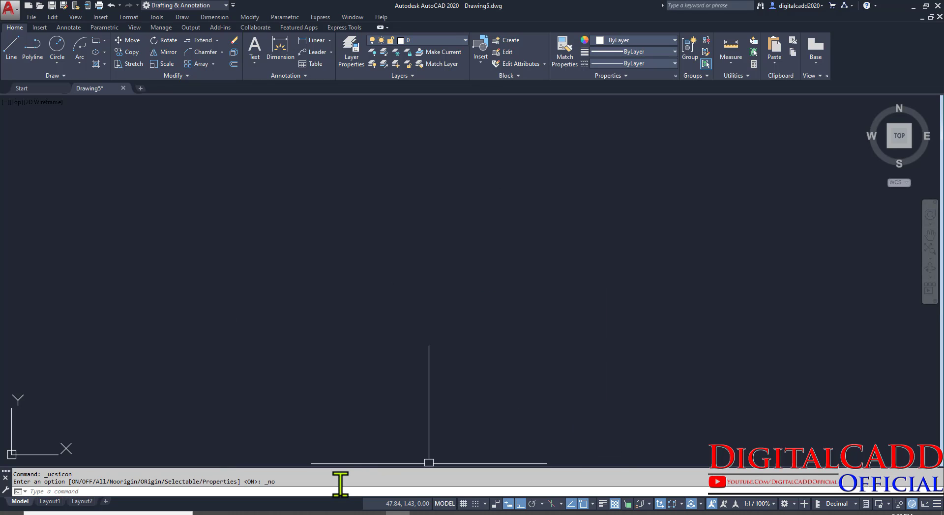
Switch to the assignments PDF and examine the EX: 17 gasket and EX: 18 retainer drawings with their dimensions
click(277, 513)
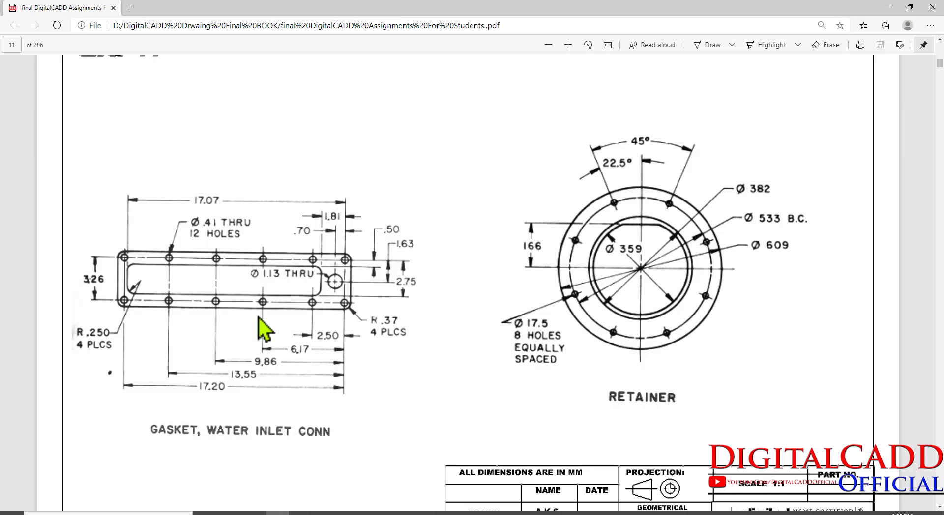
scroll(261, 316, up, 2)
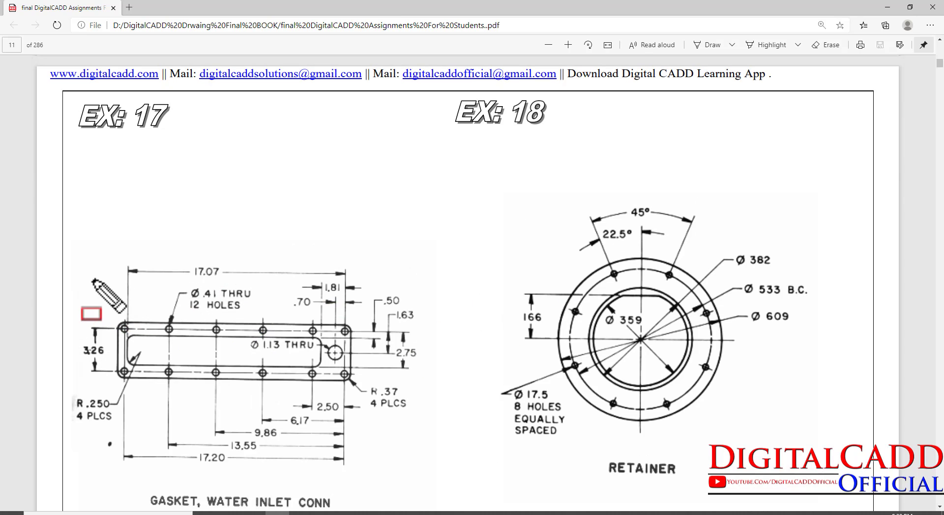
drag(65, 255, 167, 399)
mouse_move(210, 425)
mouse_down()
mouse_move(447, 465)
mouse_move(441, 470)
mouse_up()
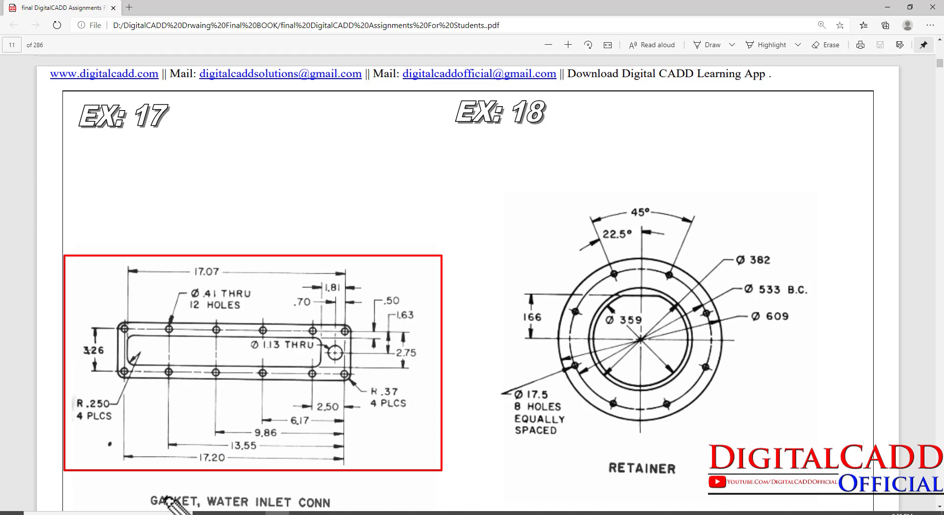
mouse_move(136, 481)
mouse_down()
mouse_move(186, 498)
mouse_move(348, 514)
mouse_up()
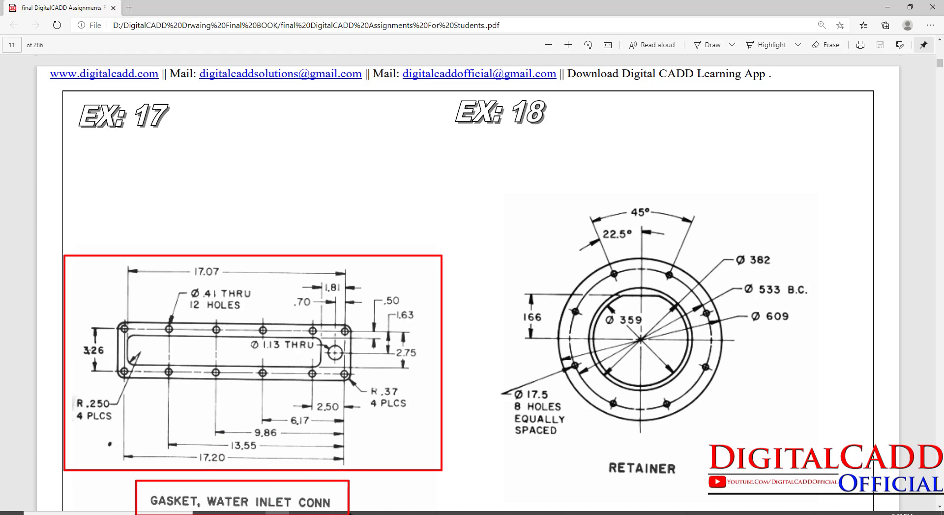
mouse_move(495, 193)
mouse_down()
mouse_move(818, 511)
mouse_move(822, 492)
mouse_up()
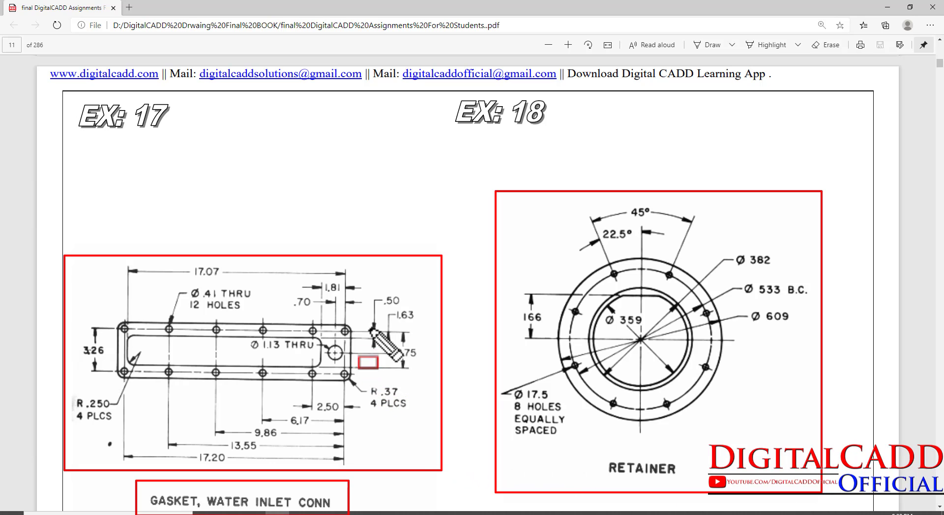
drag(374, 282, 401, 305)
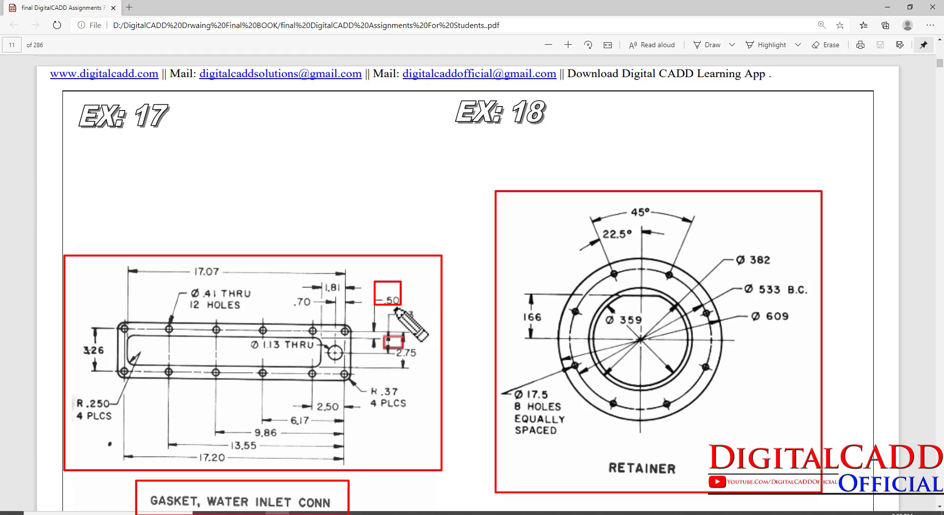
key(Escape)
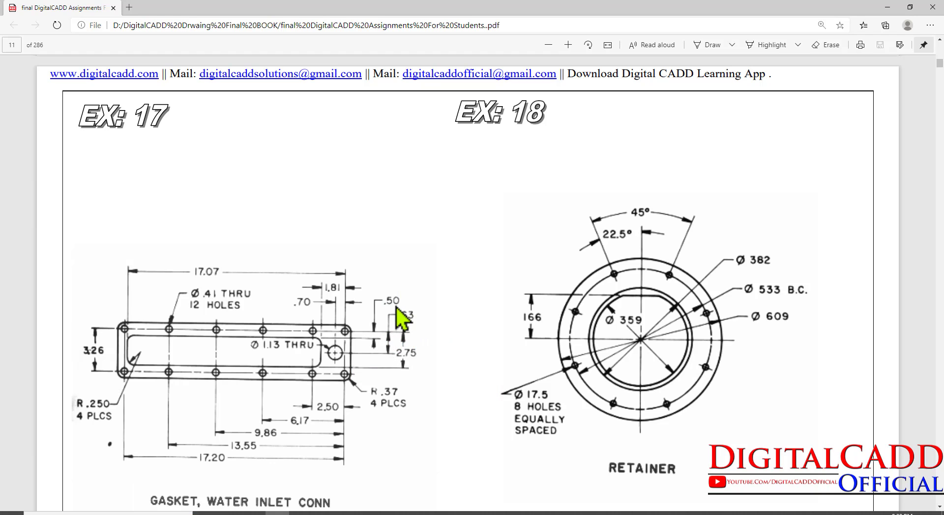
scroll(374, 389, down, 3)
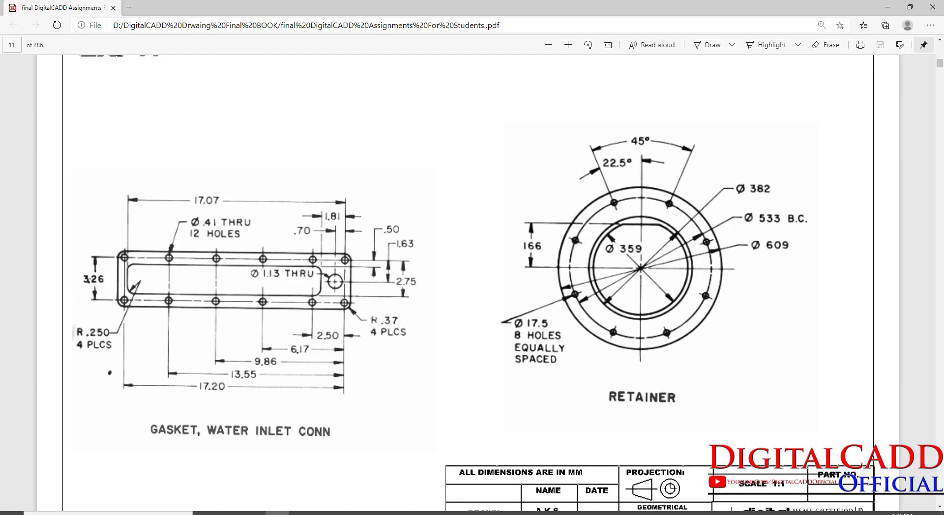
Check the units note in the title block and the retainer's outer diameter and flat height dimensions
key(ctrl+alt+d)
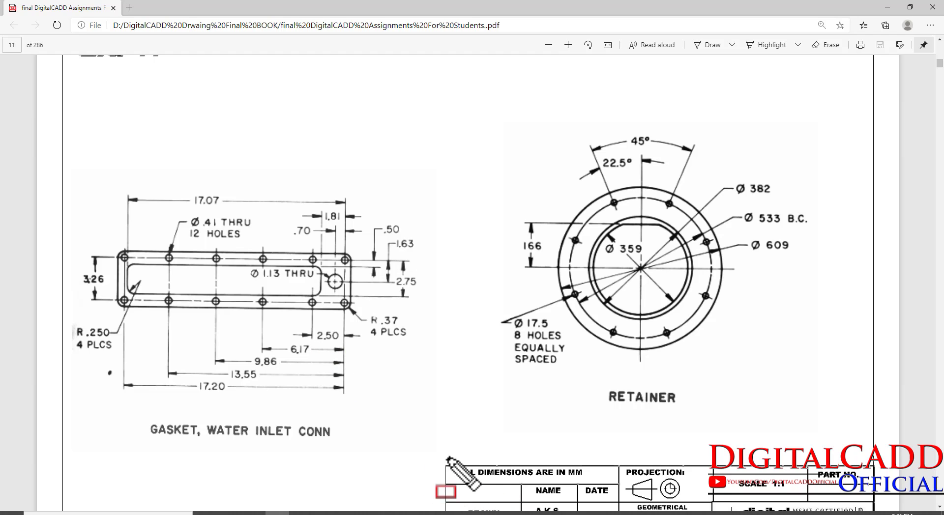
drag(435, 453, 585, 486)
drag(594, 480, 595, 481)
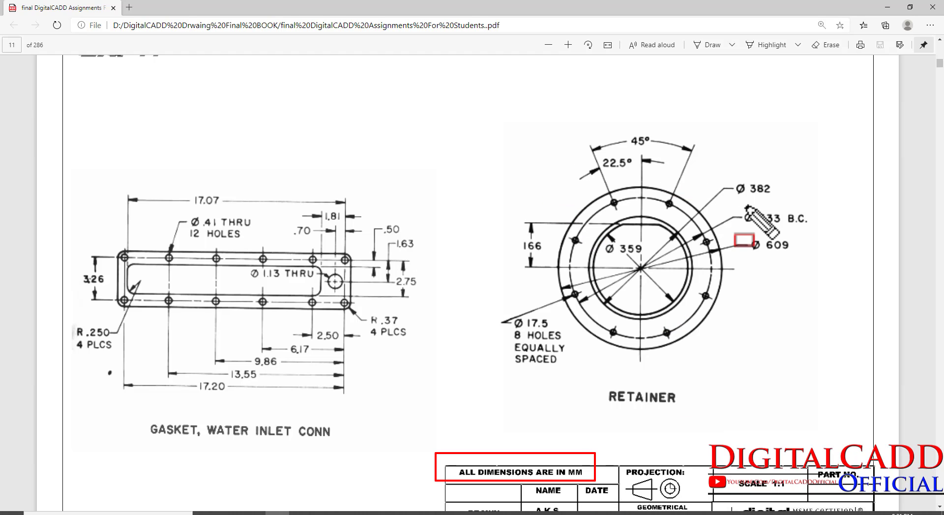
mouse_move(760, 234)
mouse_down()
mouse_move(773, 252)
mouse_move(801, 262)
mouse_up()
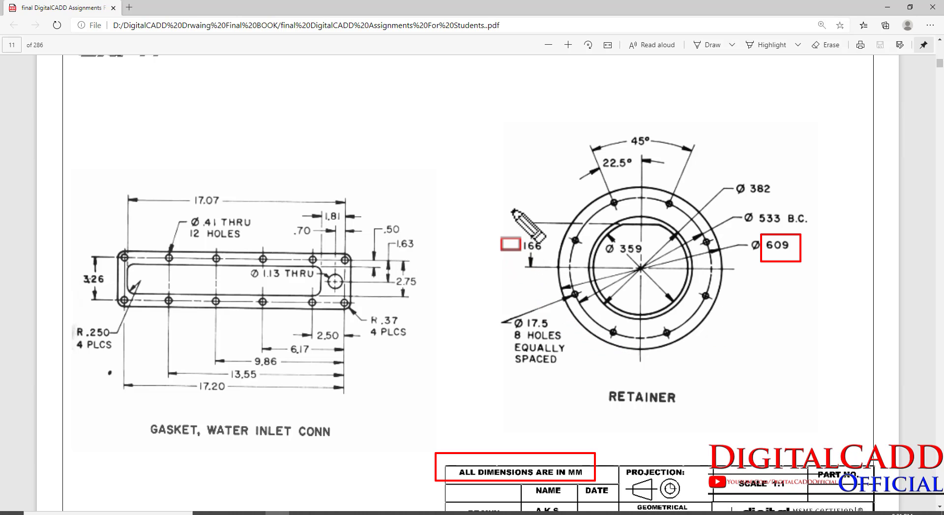
drag(511, 210, 552, 273)
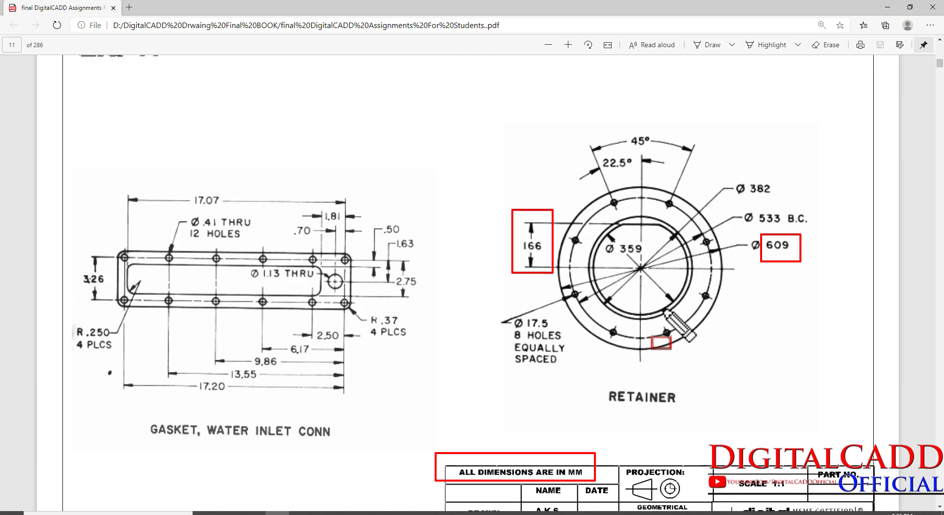
key(Escape)
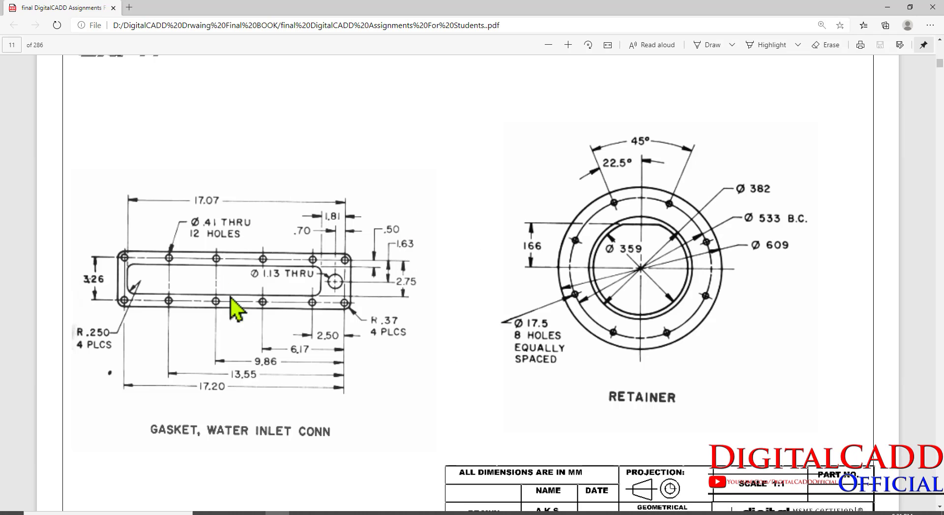
scroll(479, 301, up, 3)
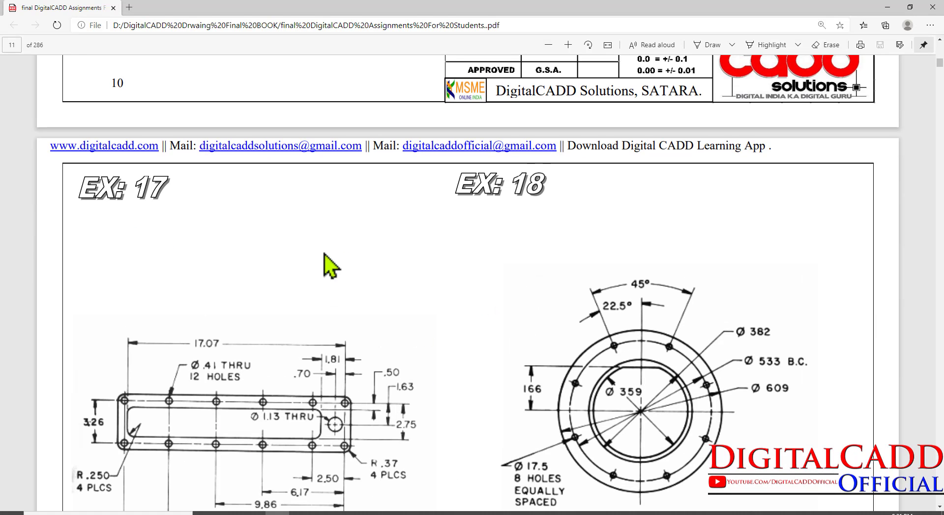
scroll(527, 441, down, 2)
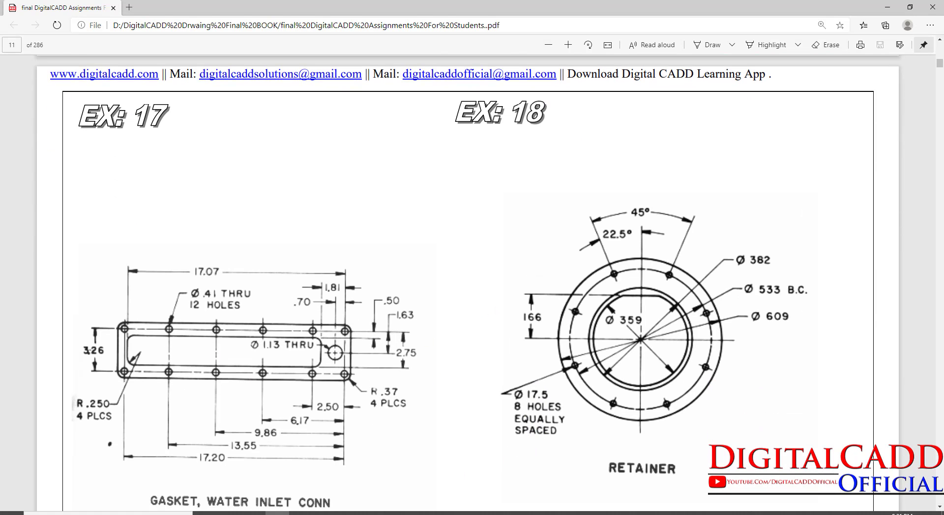
Switch to AutoCAD, hide the command line window and bring it back
key(alt+Tab)
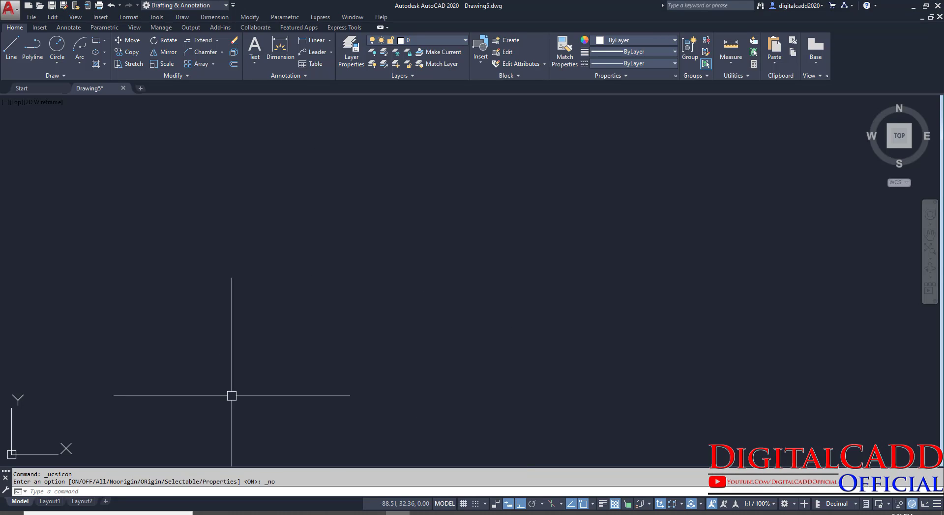
click(6, 477)
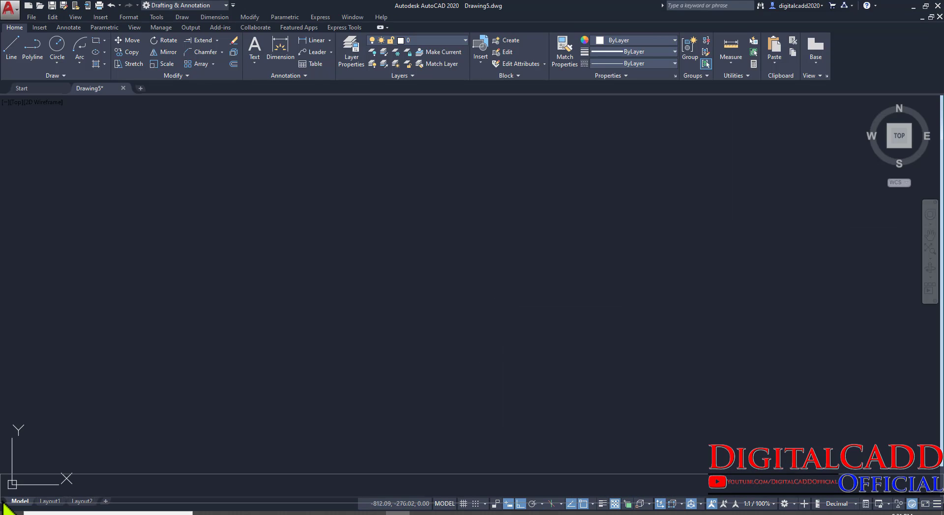
key(ctrl+9)
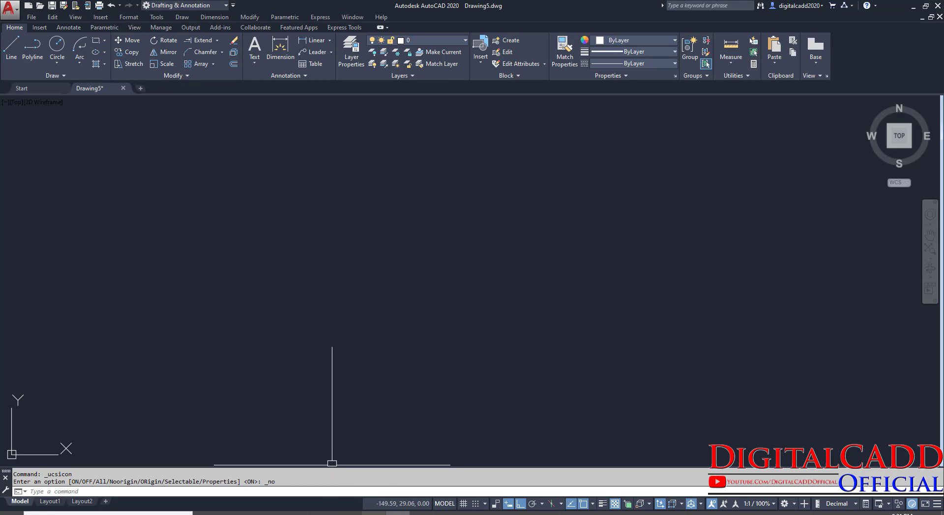
click(374, 513)
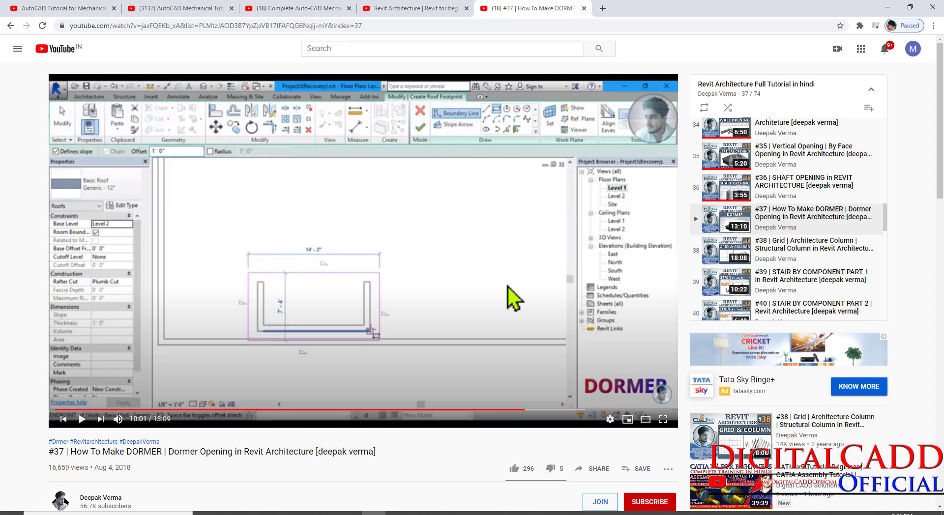
click(888, 7)
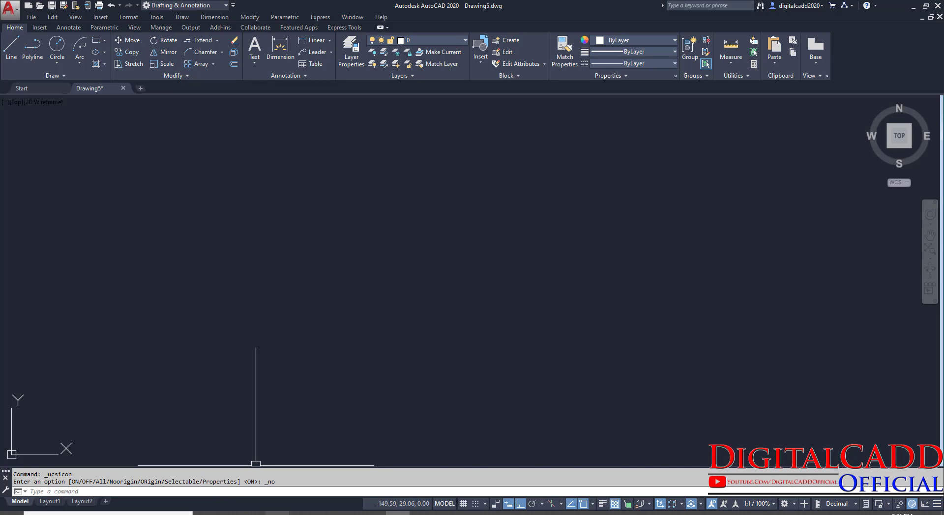
Switch to the assignments PDF and examine the outline and dimension lines of the EX: 17 gasket drawing
key(alt+Tab)
scroll(349, 393, down, 3)
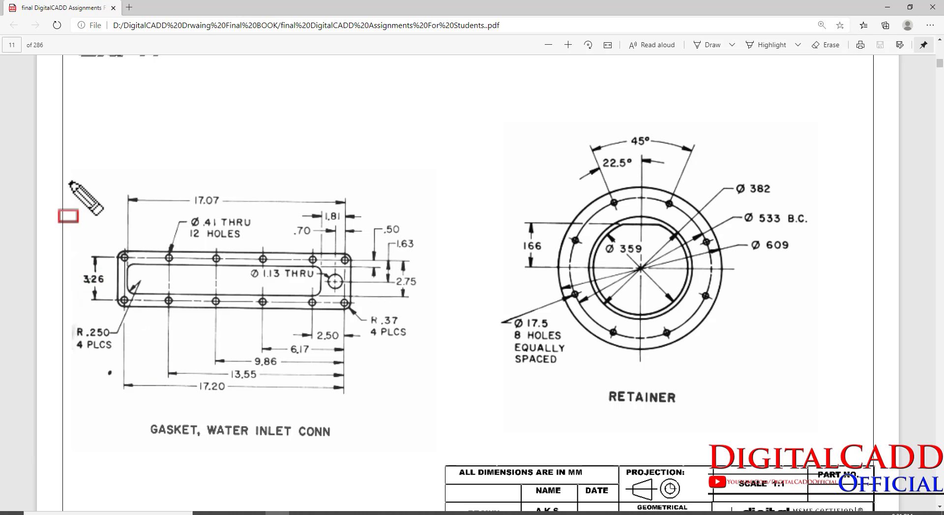
mouse_move(58, 156)
mouse_down()
mouse_move(389, 438)
mouse_move(434, 463)
mouse_up()
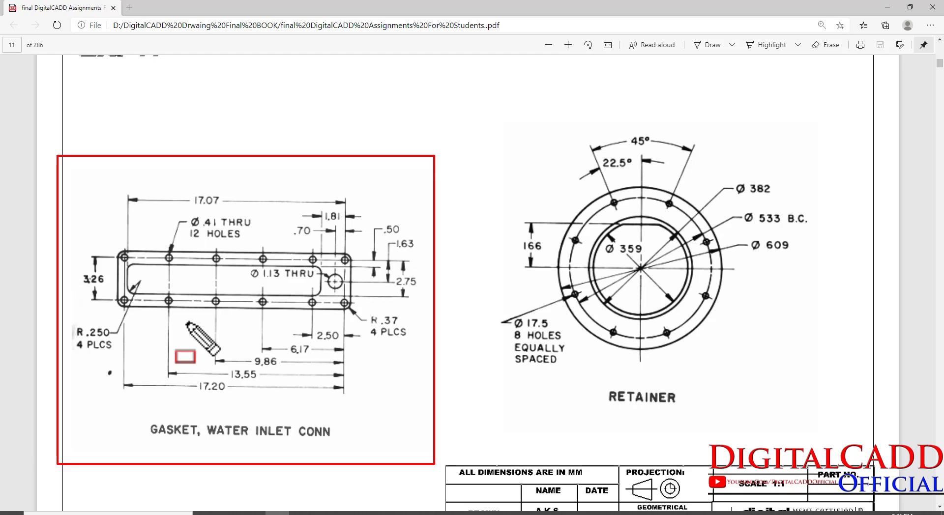
key(a)
drag(295, 184, 251, 248)
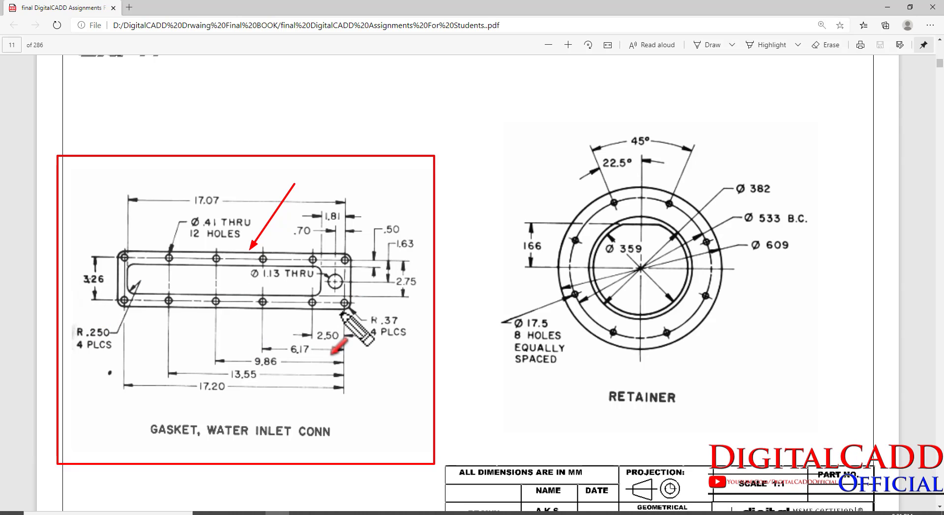
drag(338, 159, 302, 202)
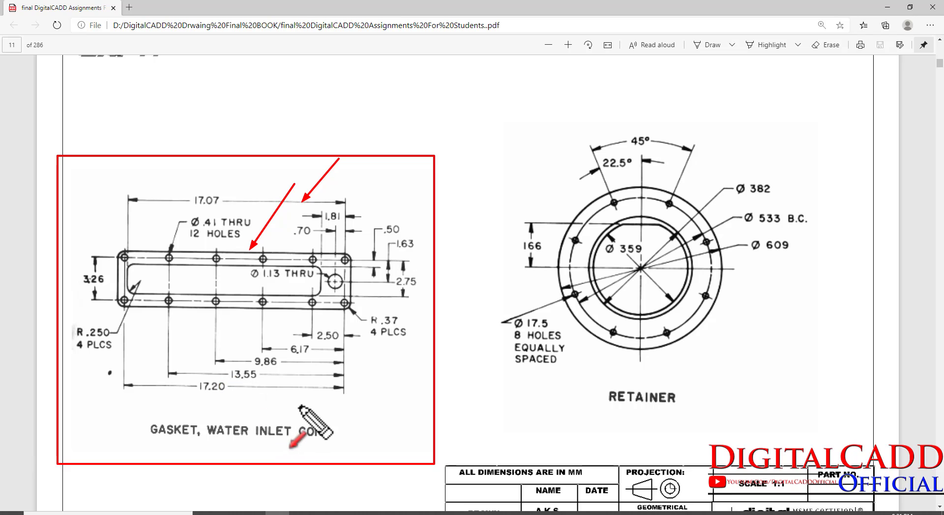
key(Escape)
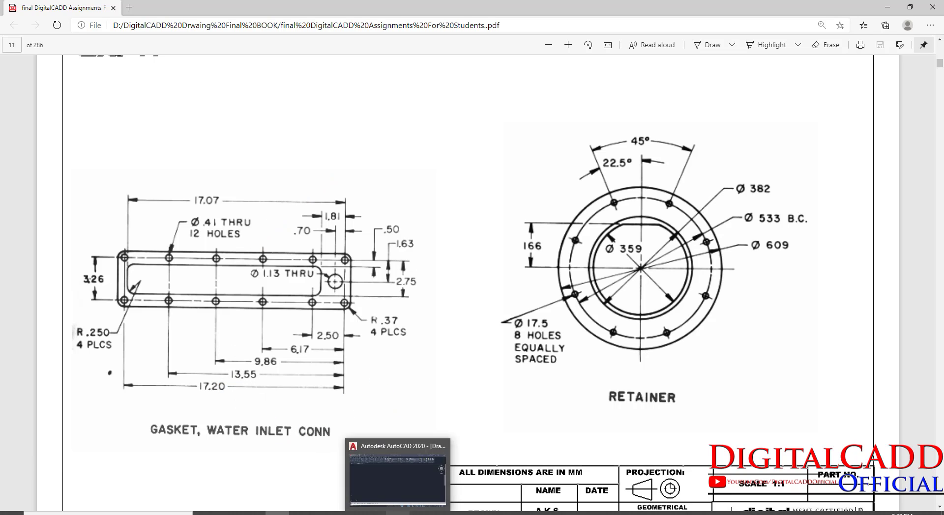
Switch to AutoCAD, review the available lineweights and linetypes, and compare them with the gasket drawing in the PDF
click(398, 513)
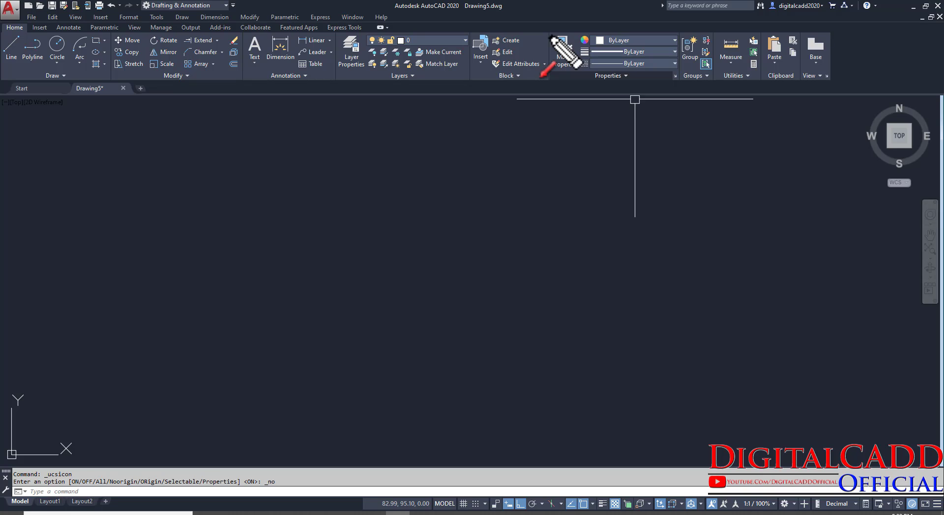
key(f)
mouse_move(547, 23)
mouse_down()
mouse_move(697, 92)
mouse_move(683, 89)
mouse_up()
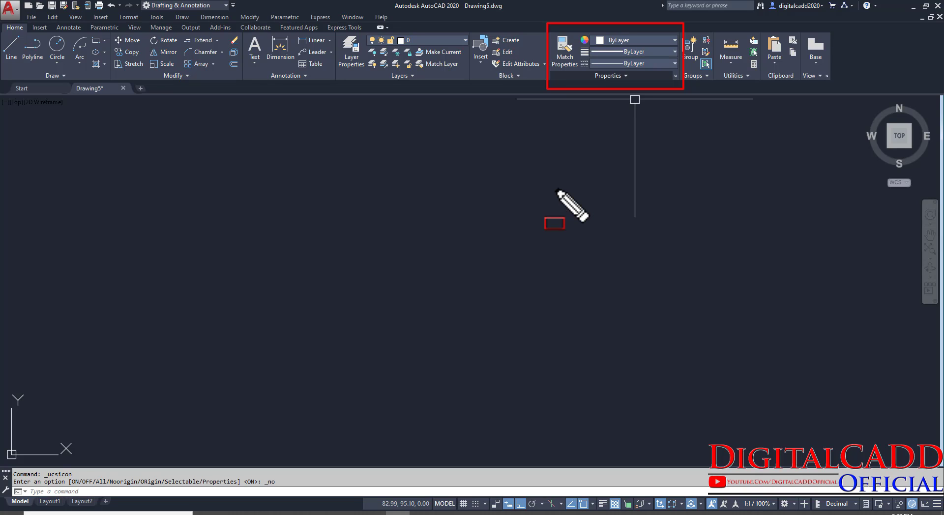
key(Escape)
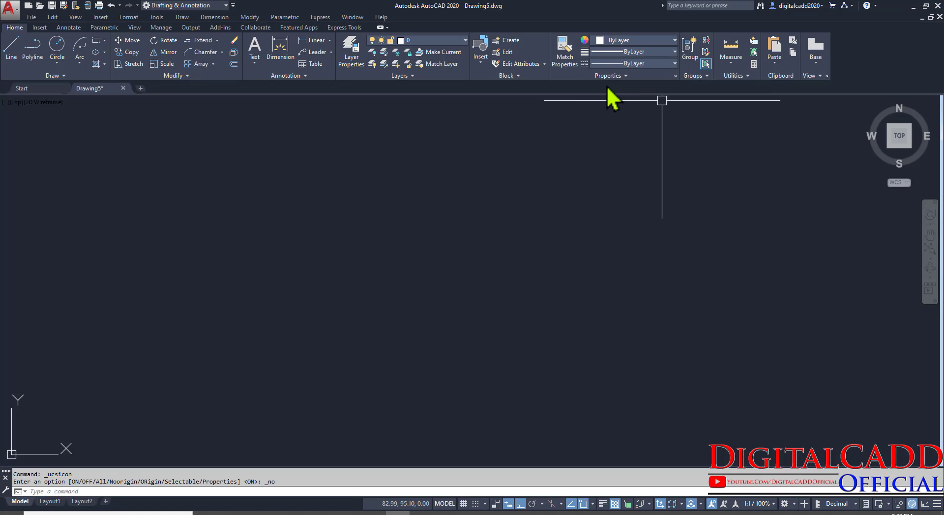
click(621, 41)
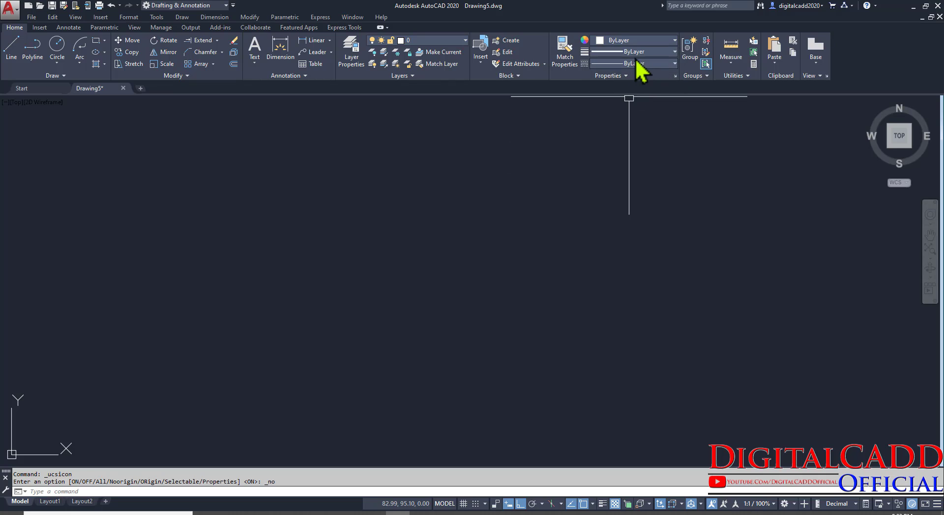
click(637, 52)
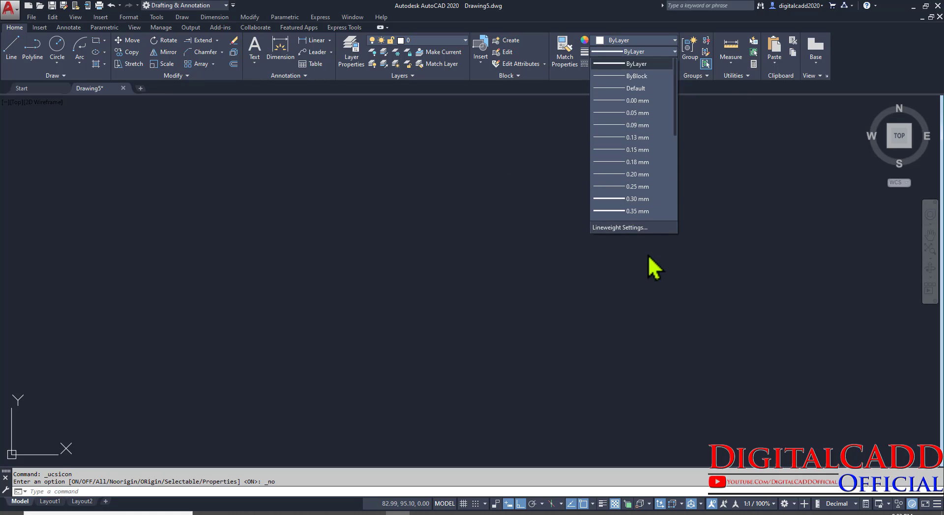
click(630, 64)
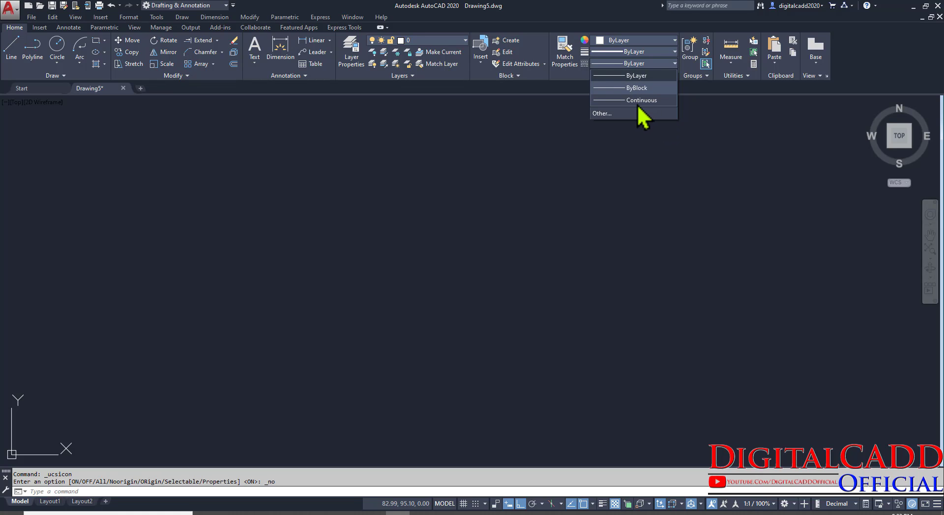
click(607, 186)
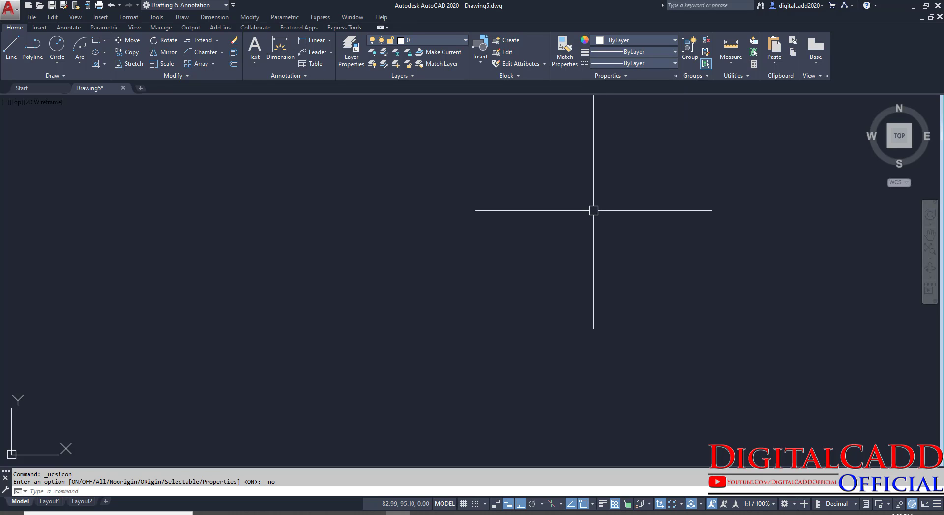
click(277, 513)
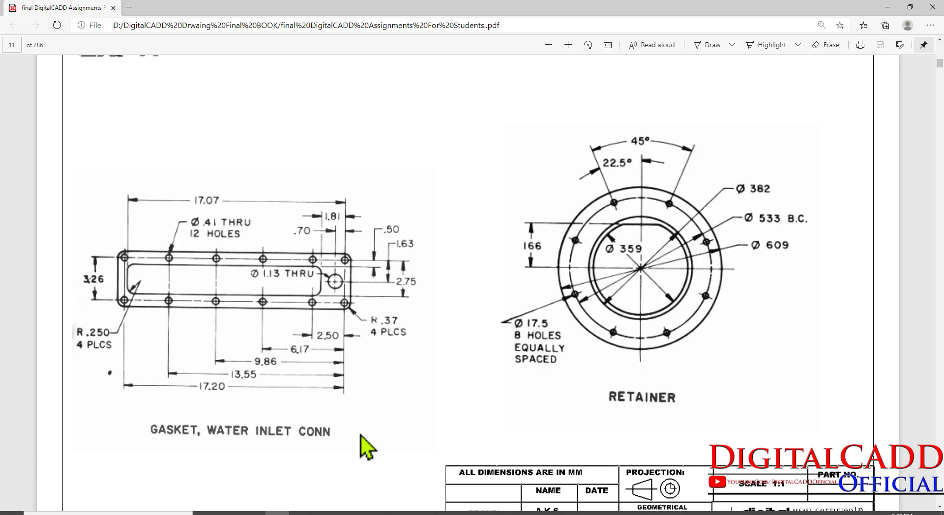
click(394, 511)
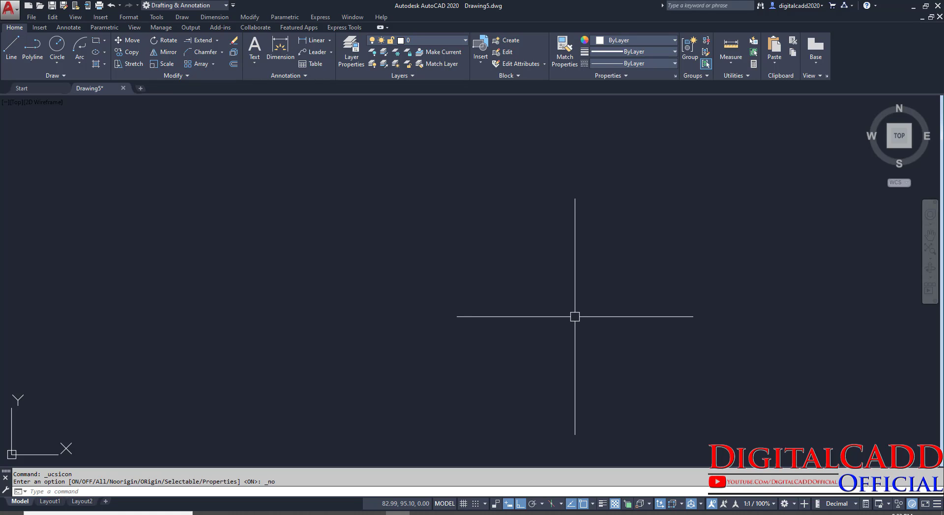
Draw a horizontal line 100 mm long in the empty drawing area
click(15, 56)
click(299, 305)
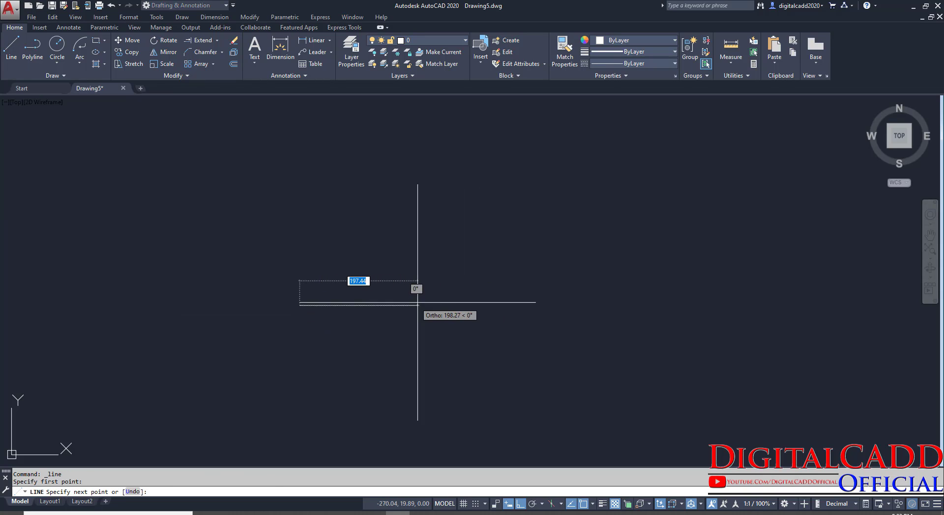
text(10)
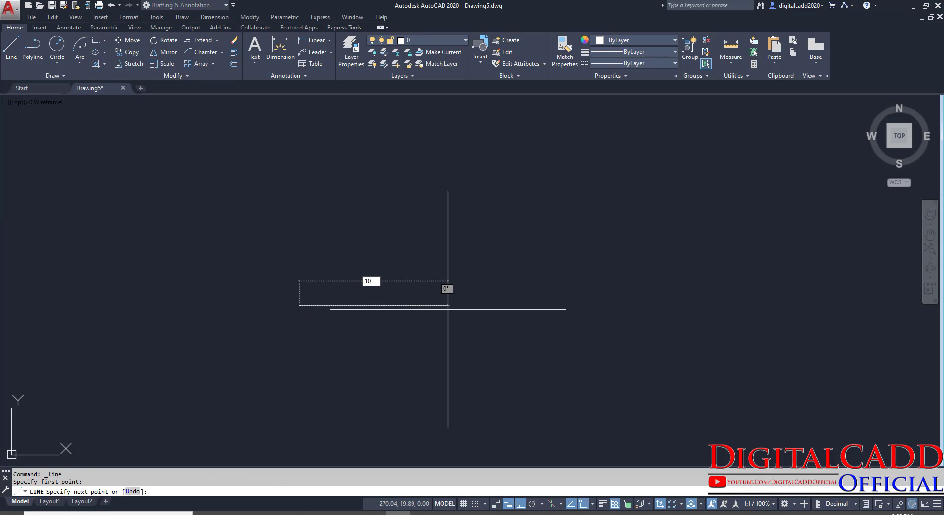
key(Return)
key(Return)
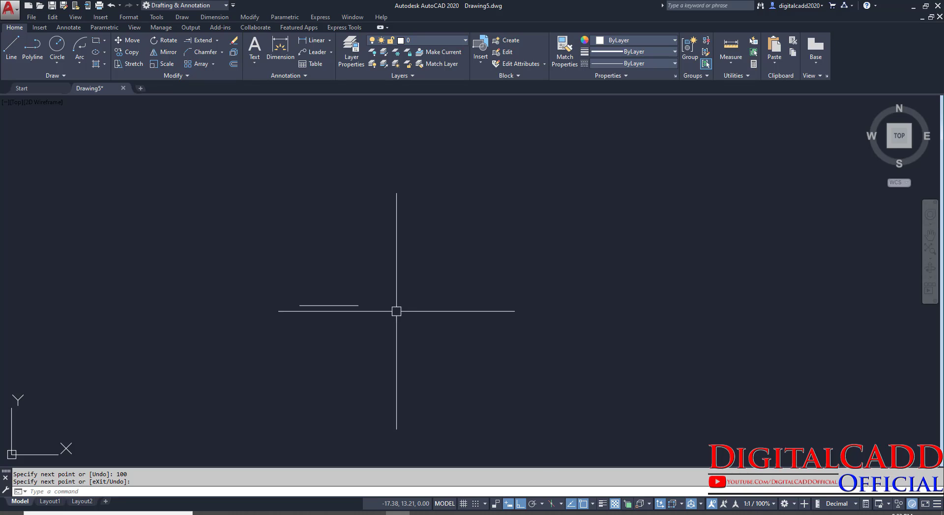
Measure the horizontal line's length from endpoint to endpoint
scroll(345, 299, up, 6)
scroll(352, 295, down, 4)
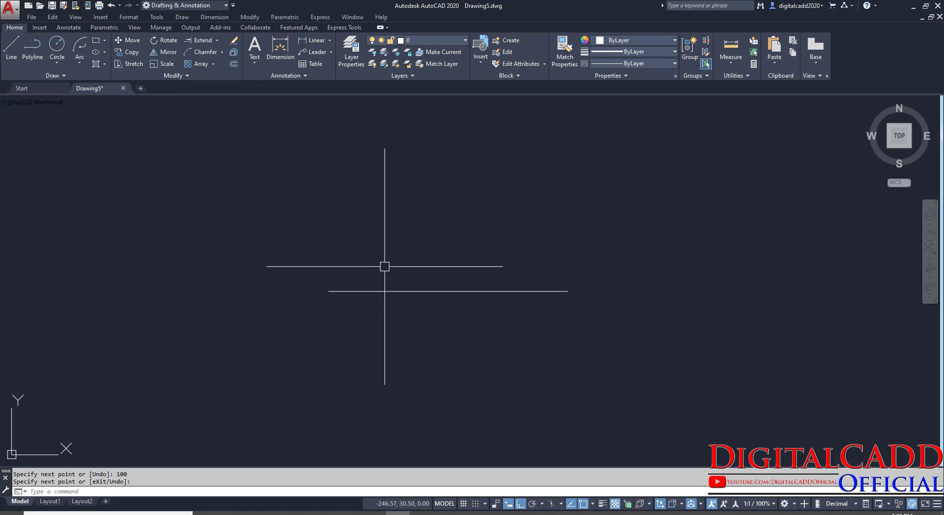
middle_drag(384, 266, 362, 302)
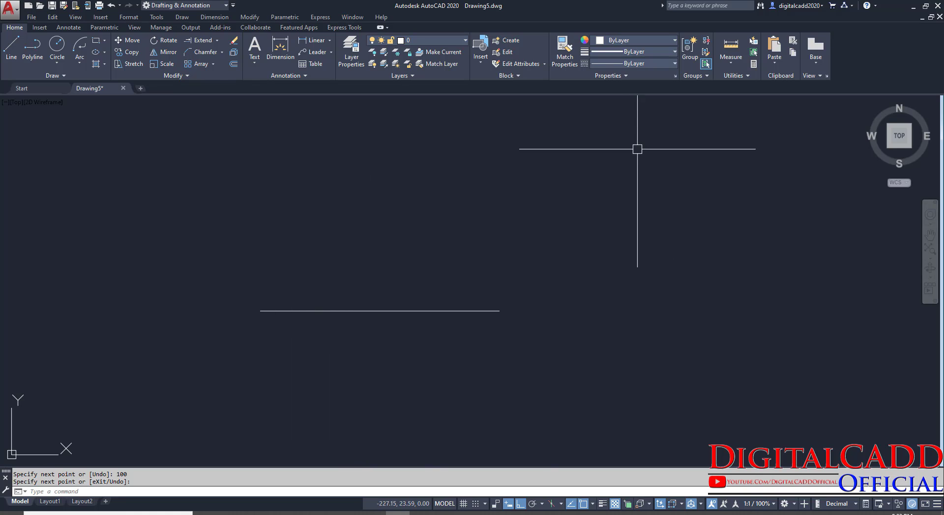
click(733, 67)
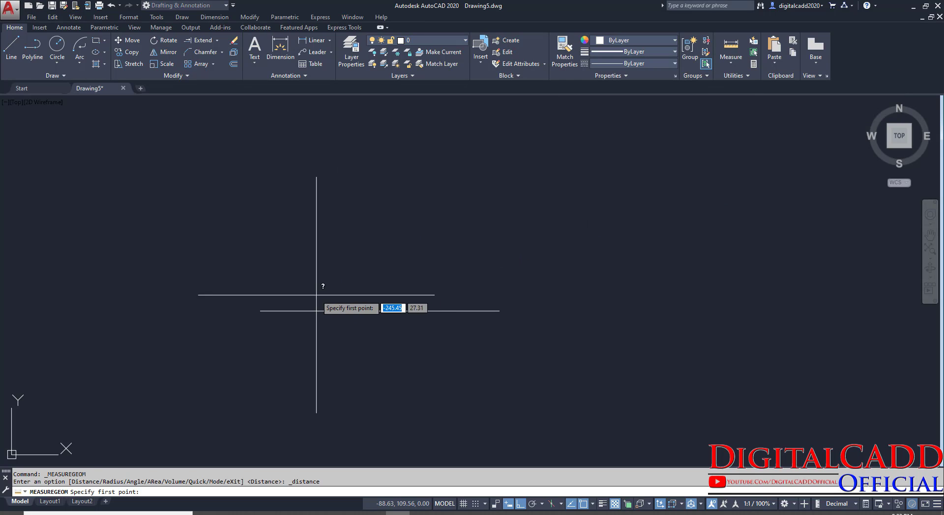
click(261, 310)
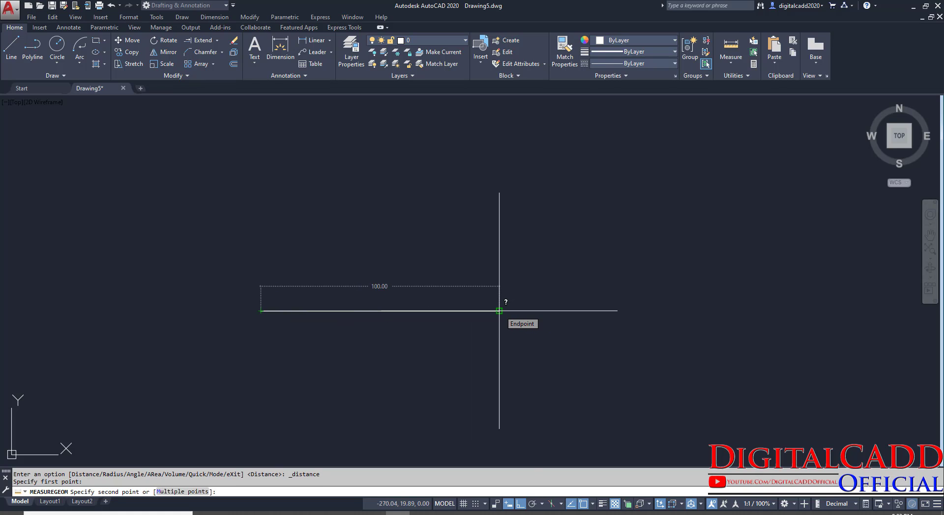
key(Escape)
Draw a second horizontal line above and to the right of the first, continuing vertically downward from its right end
middle_drag(420, 341, 287, 370)
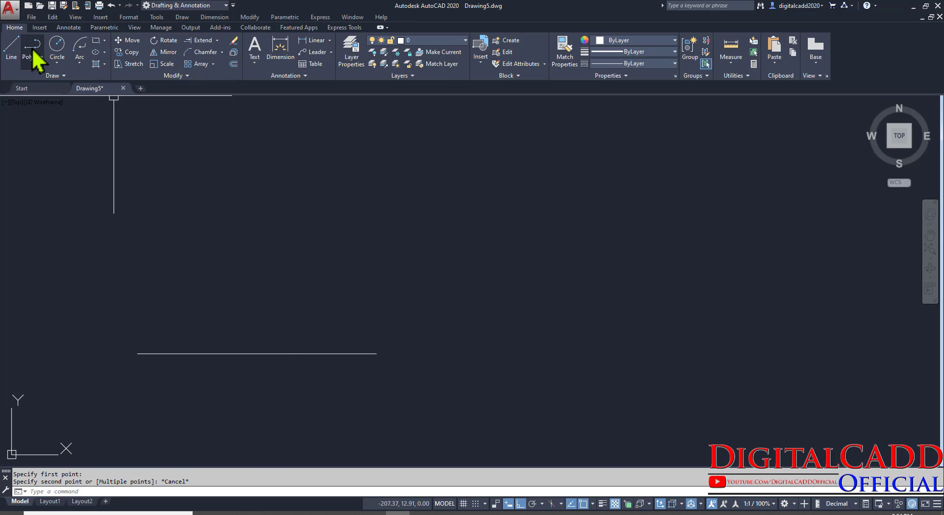
click(12, 49)
click(448, 234)
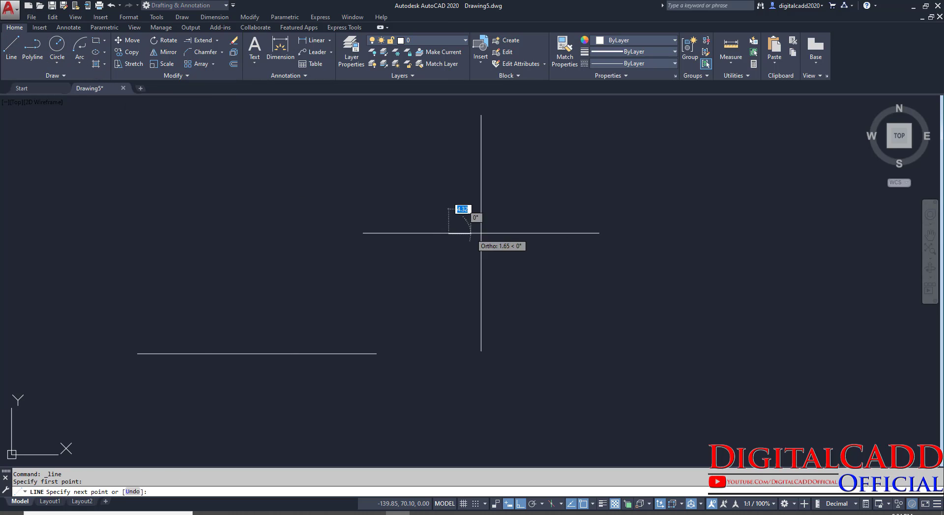
click(683, 234)
click(692, 356)
key(Escape)
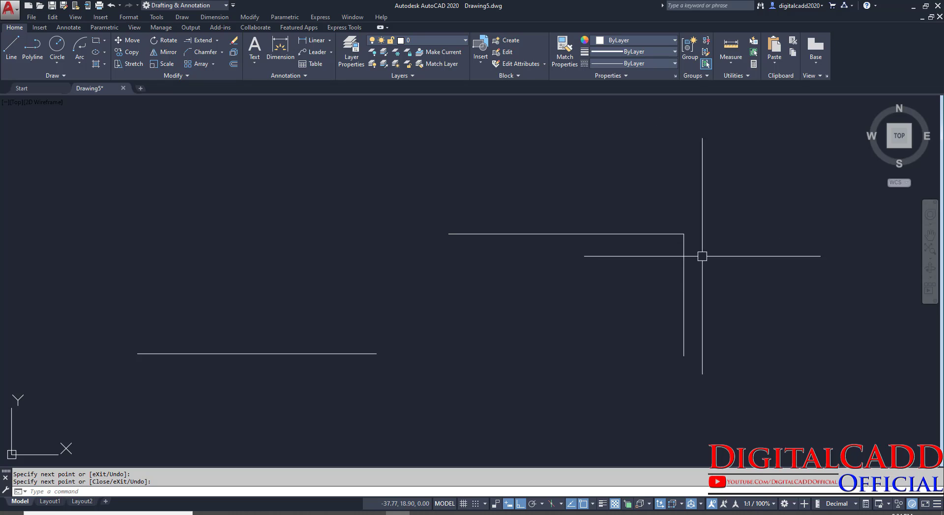
click(725, 201)
click(643, 280)
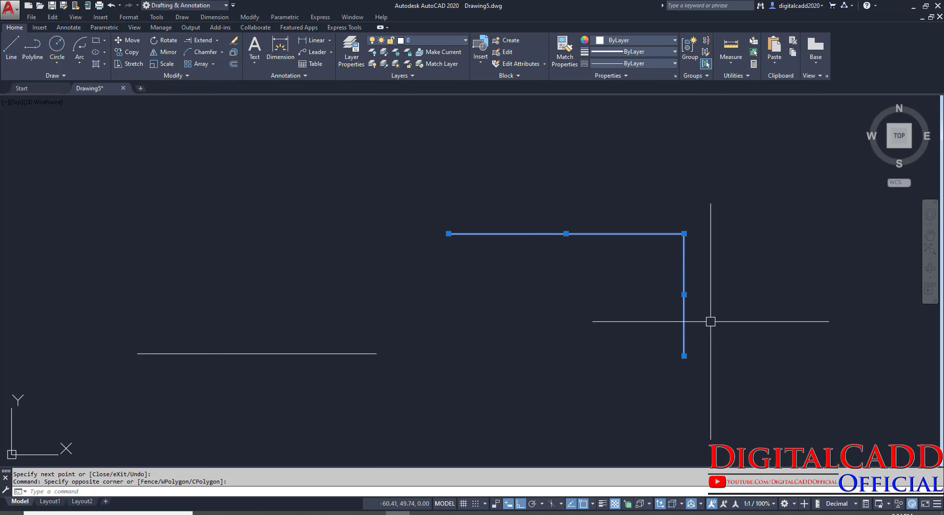
key(Escape)
Set the current lineweight to 0.30 mm and apply the same lineweight to the two connected lines
click(644, 51)
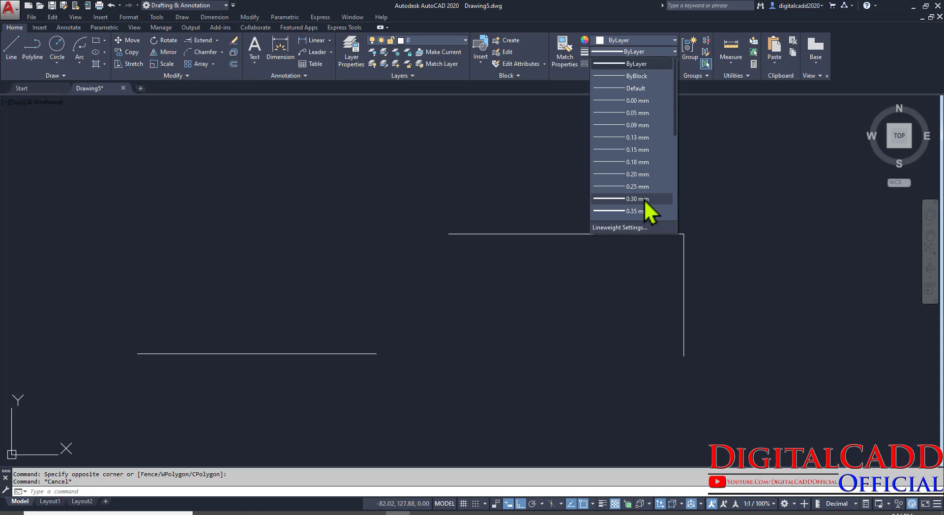
click(645, 201)
click(721, 221)
click(643, 261)
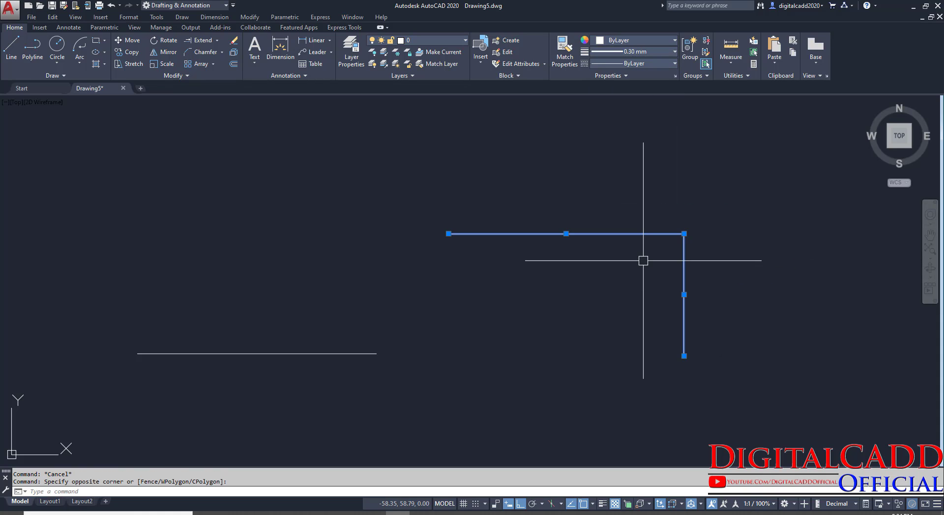
click(664, 52)
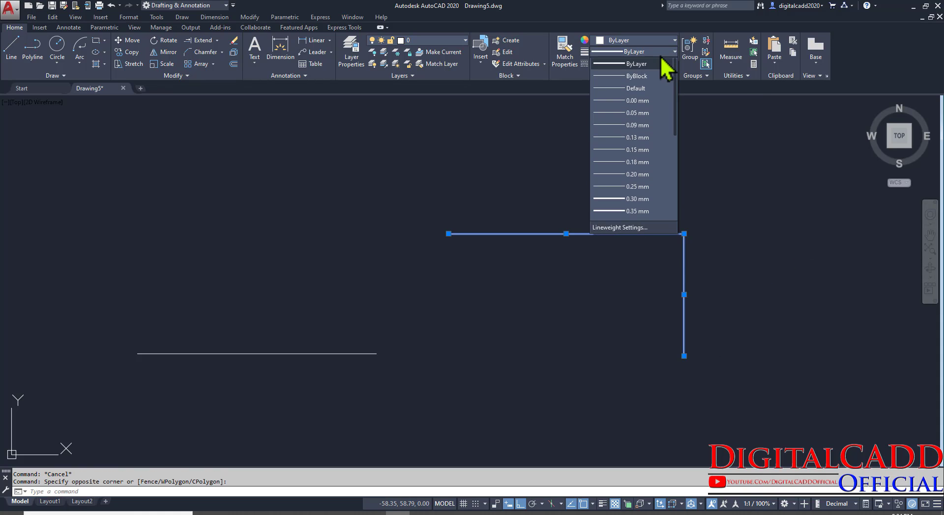
click(643, 201)
key(Escape)
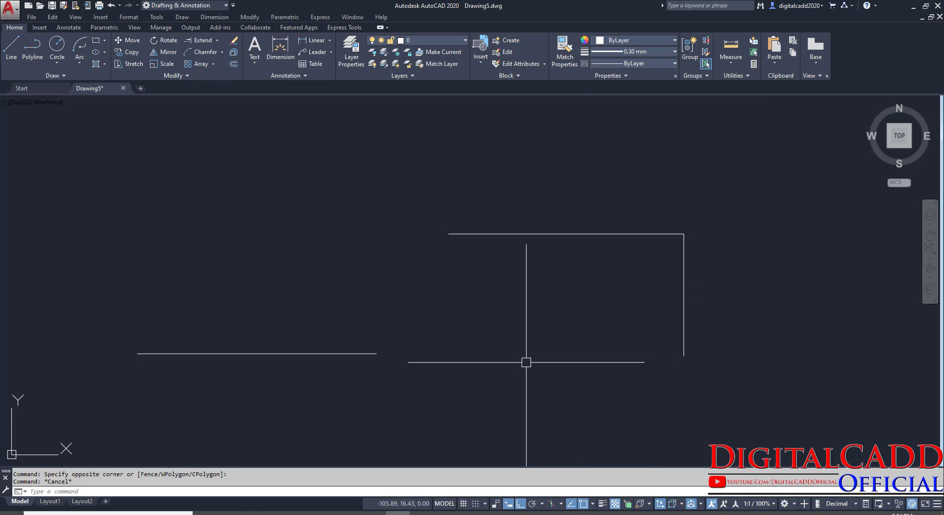
middle_drag(507, 345, 501, 331)
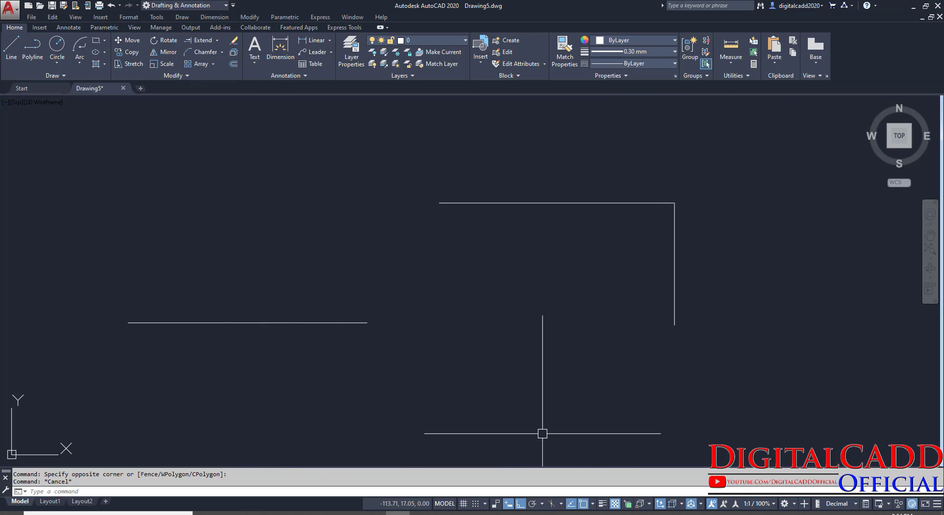
Turn on lineweight display and give the single horizontal line a thinner lineweight than the two connected lines
click(602, 506)
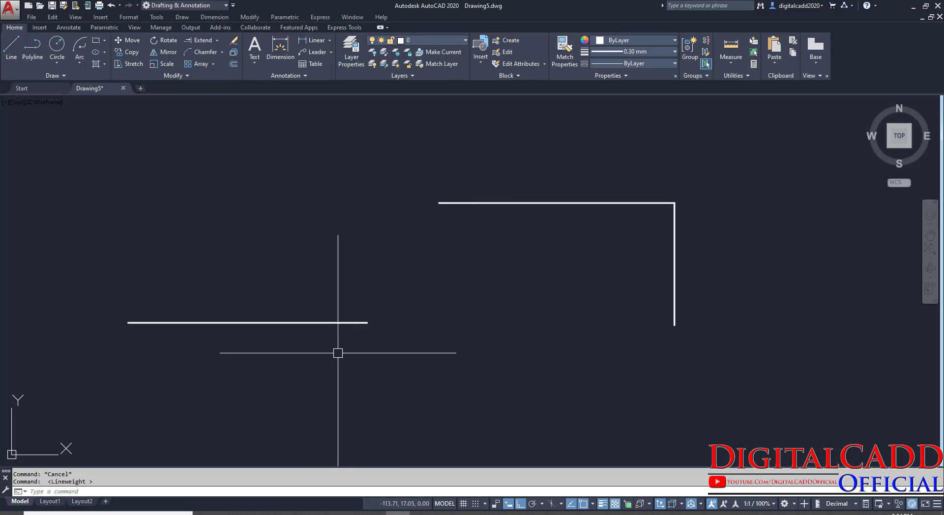
click(326, 376)
click(273, 259)
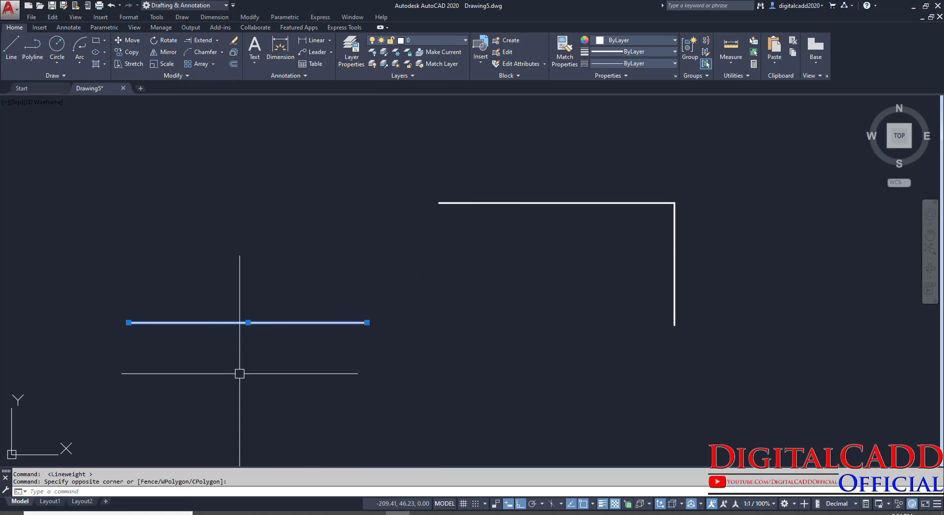
click(637, 53)
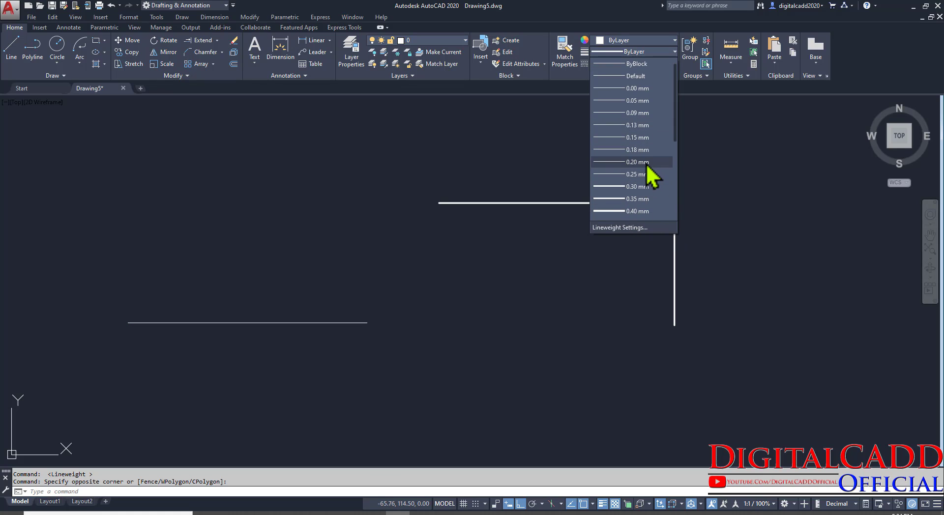
click(637, 186)
key(Escape)
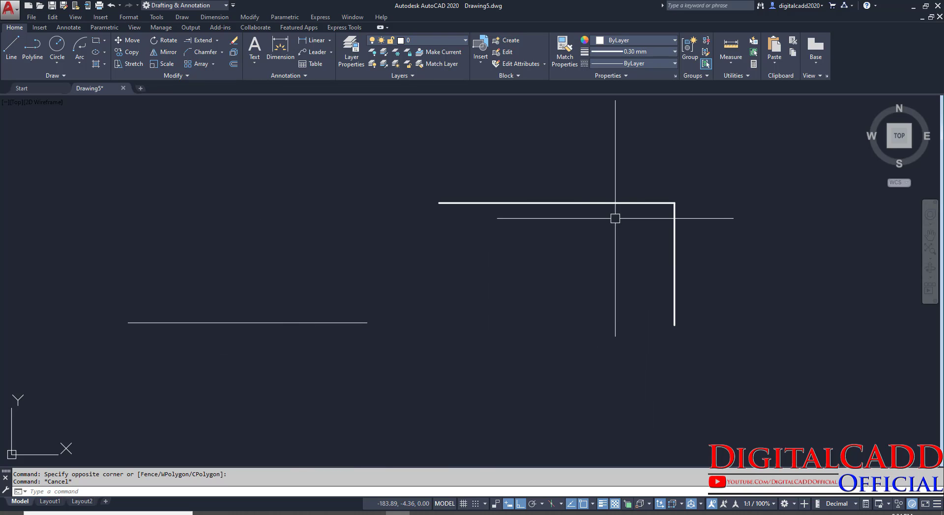
scroll(665, 205, up, 2)
scroll(647, 207, down, 4)
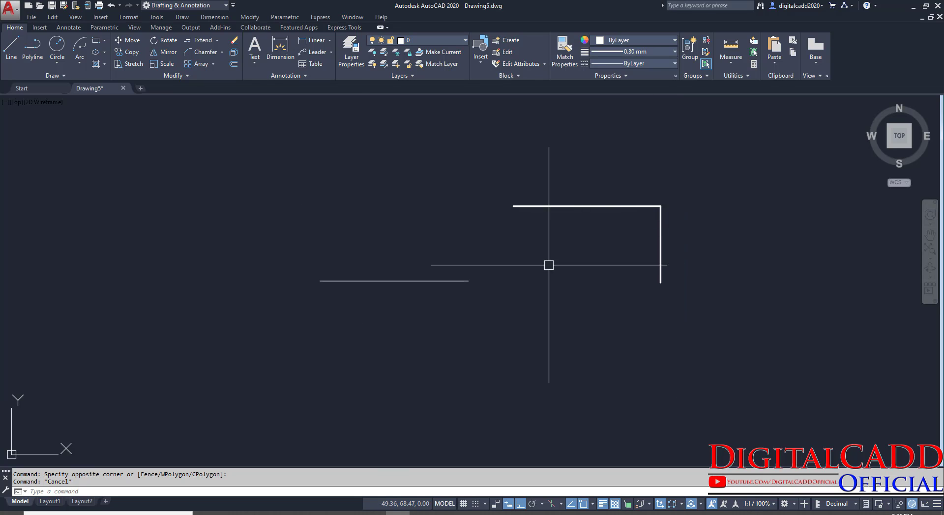
scroll(568, 208, up, 2)
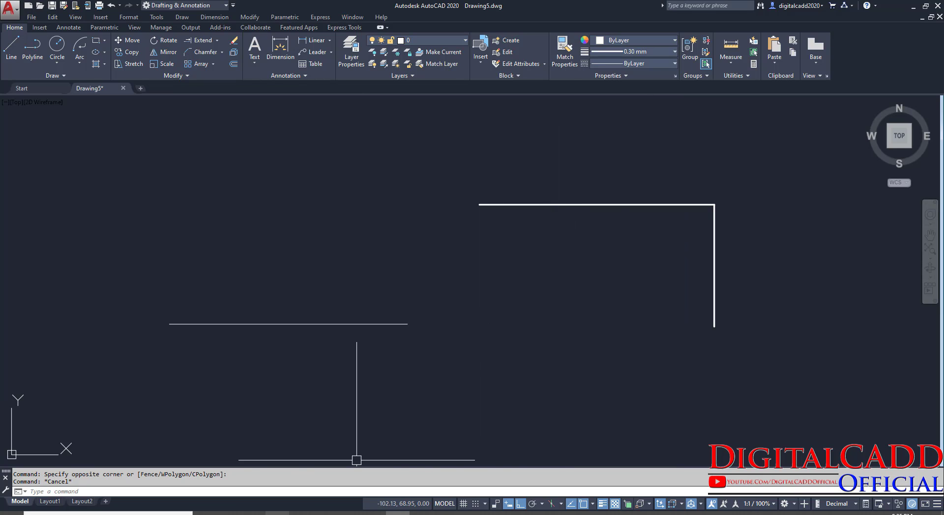
Check the gasket and retainer exercise in the assignments PDF, and reselect 0.30 mm as AutoCAD's current lineweight
click(277, 513)
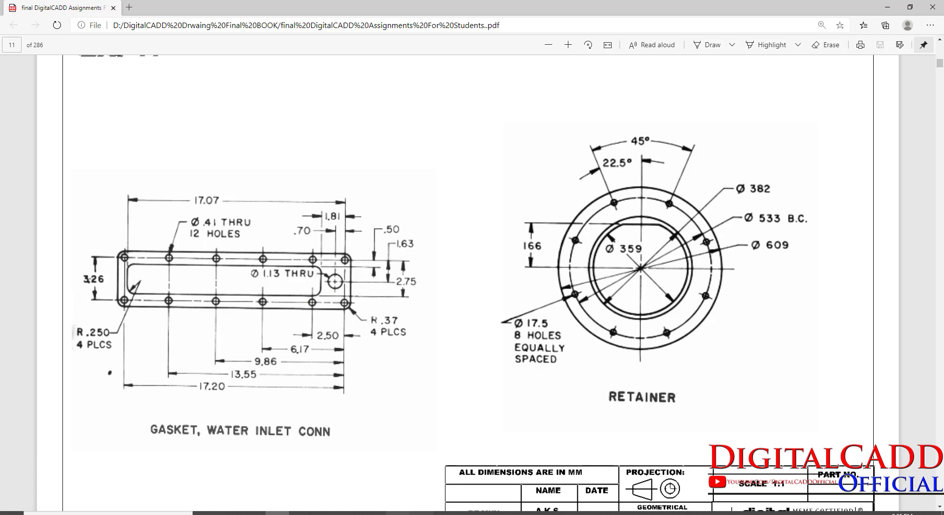
click(398, 513)
click(661, 52)
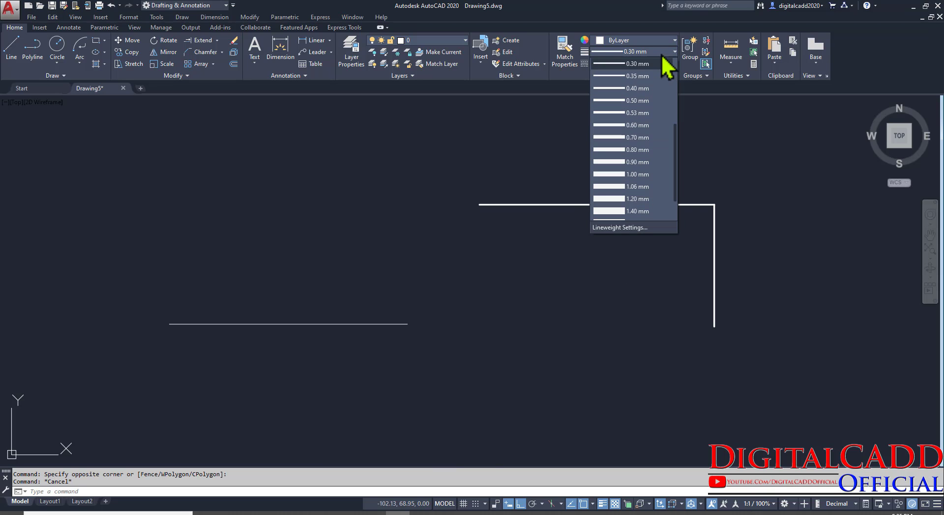
scroll(635, 168, up, 3)
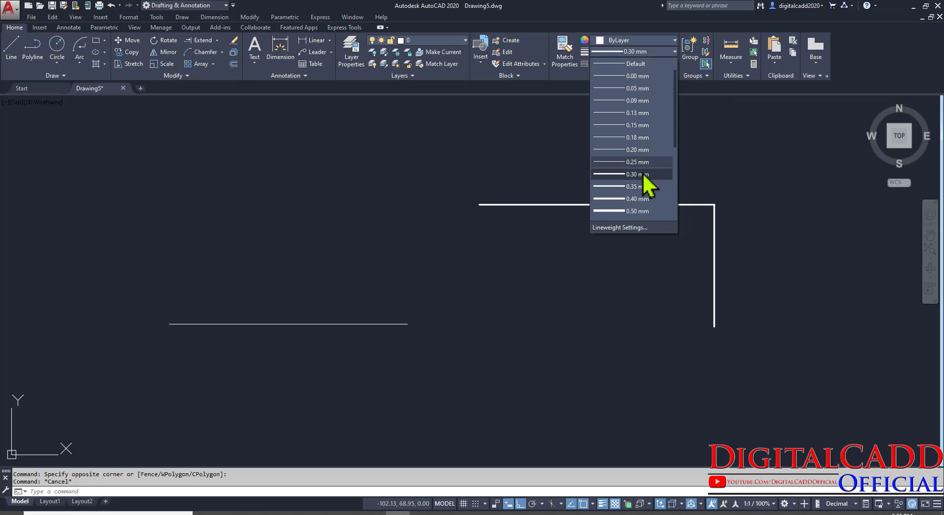
click(645, 175)
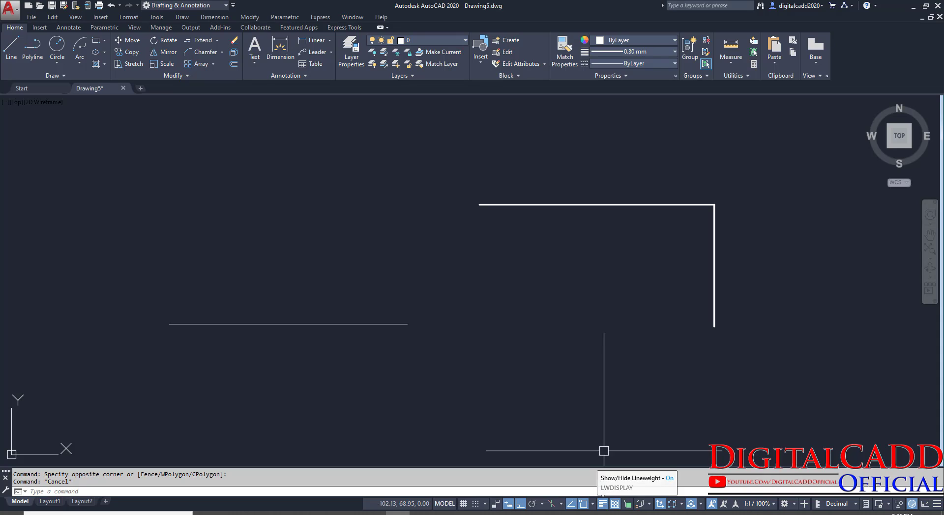
Erase all three practice lines and choose 0.30 mm as the lineweight for new objects
middle_drag(643, 307, 590, 302)
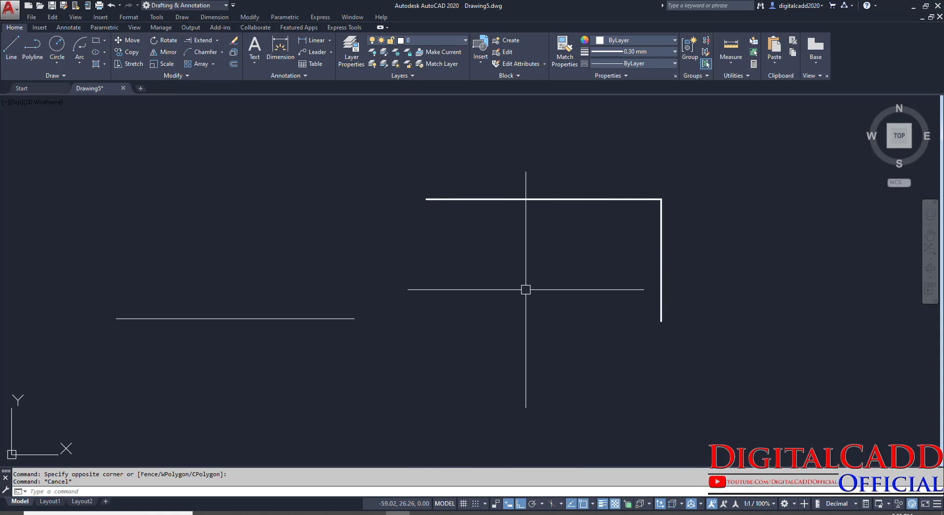
click(752, 392)
click(290, 176)
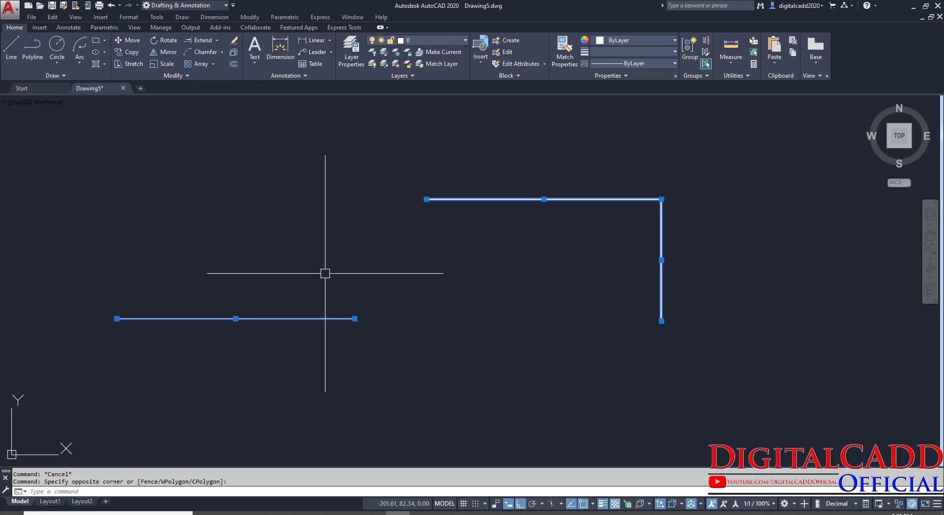
key(Delete)
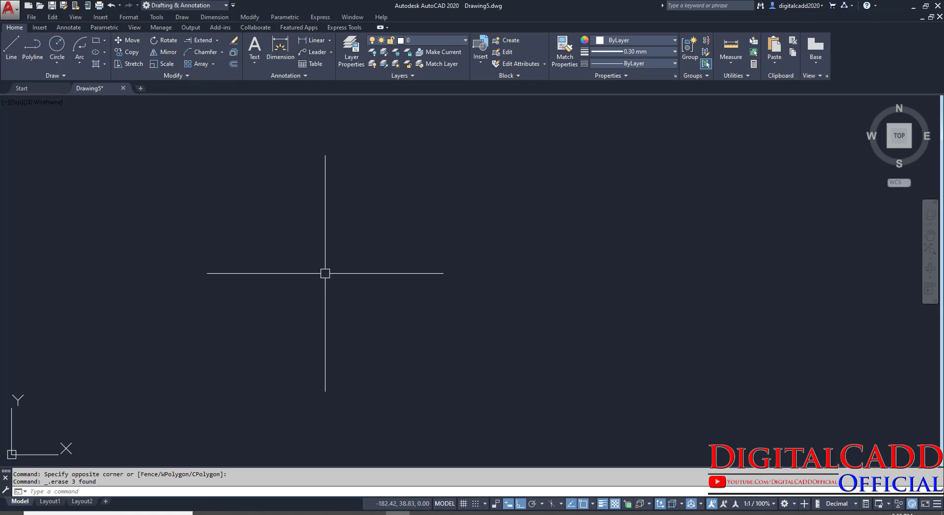
click(650, 52)
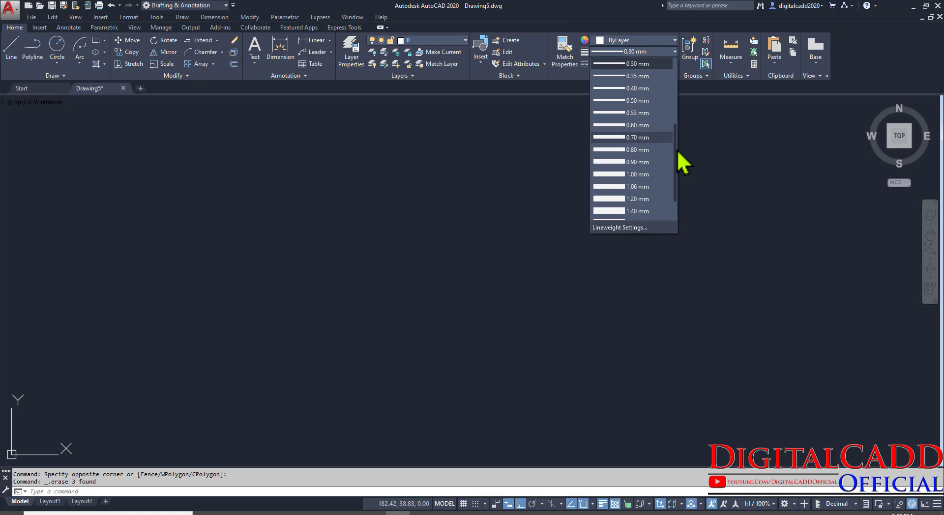
click(639, 64)
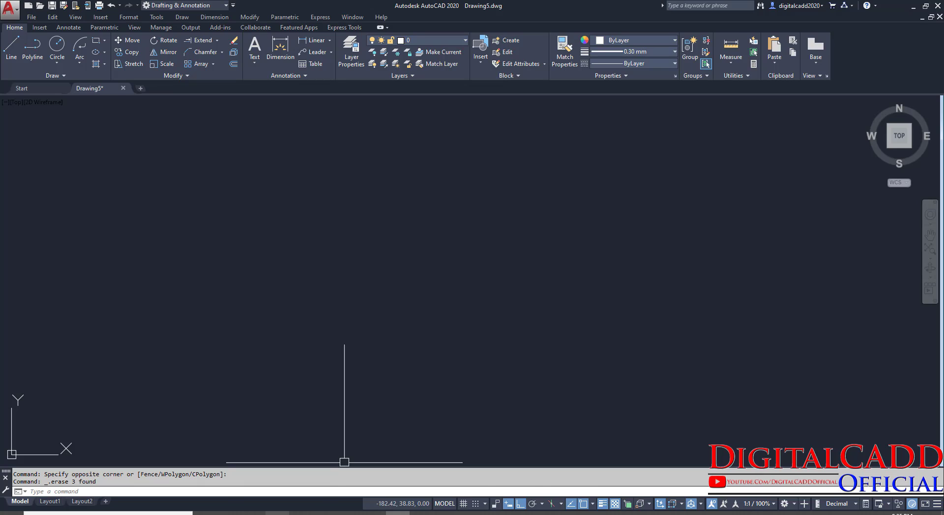
Switch to the assignments PDF and examine the water inlet gasket's outline, centre axes and its overall length and height dimensions
click(277, 513)
ctrl+scroll(123, 285, up, 1)
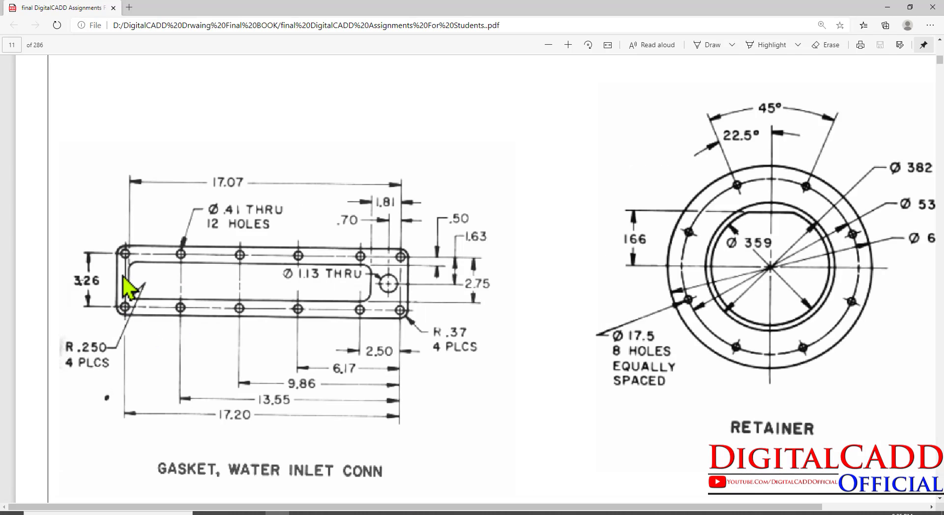
drag(387, 510, 317, 509)
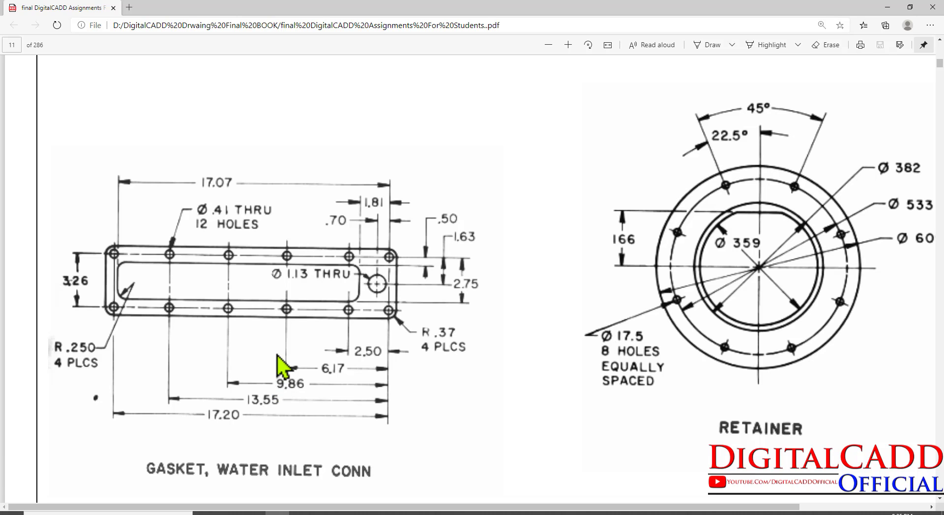
mouse_move(38, 149)
mouse_down()
mouse_move(305, 443)
mouse_move(508, 444)
mouse_up()
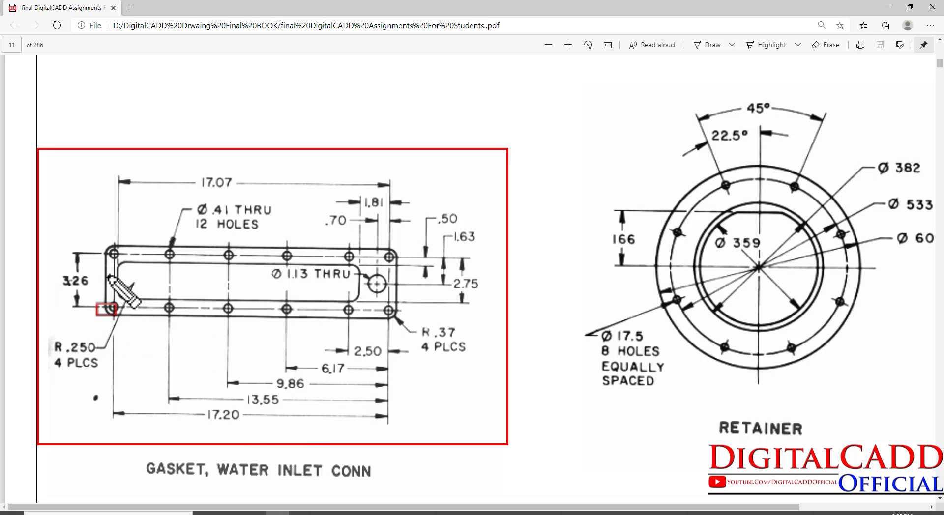
drag(107, 274, 399, 275)
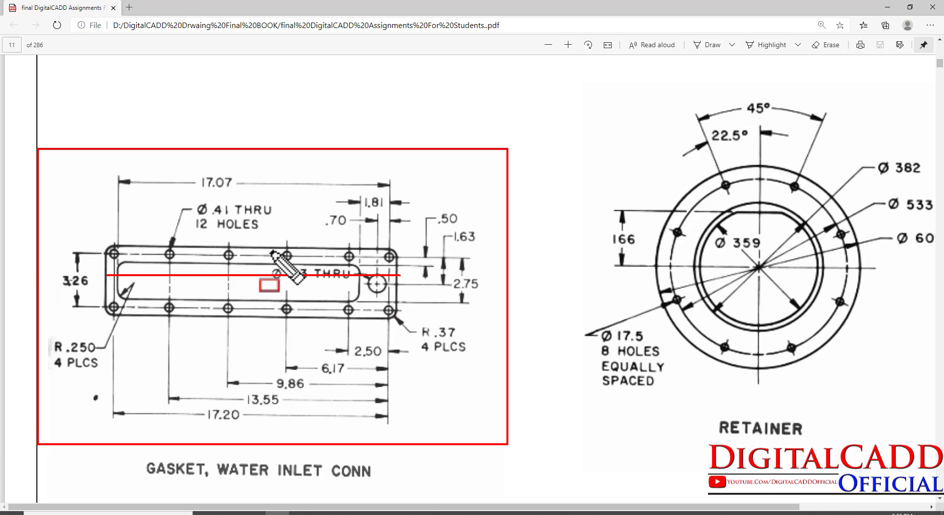
drag(267, 247, 266, 319)
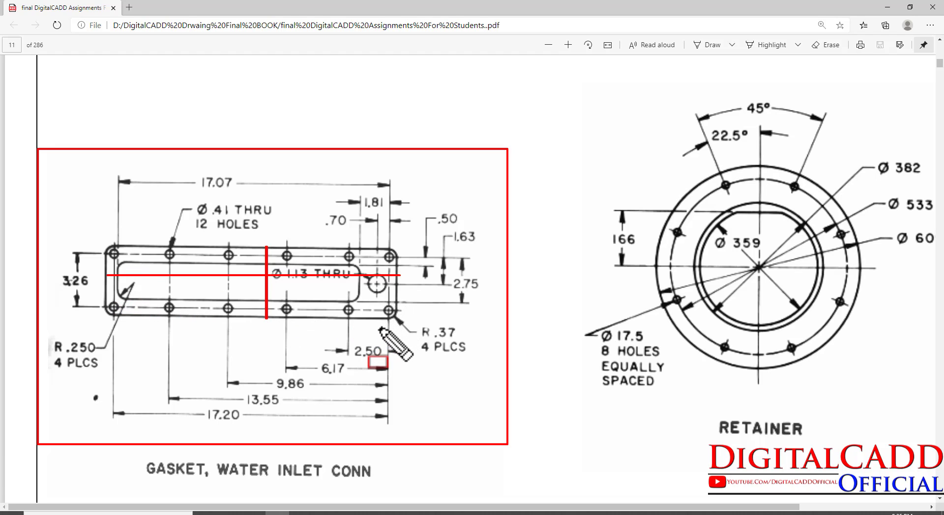
key(Escape)
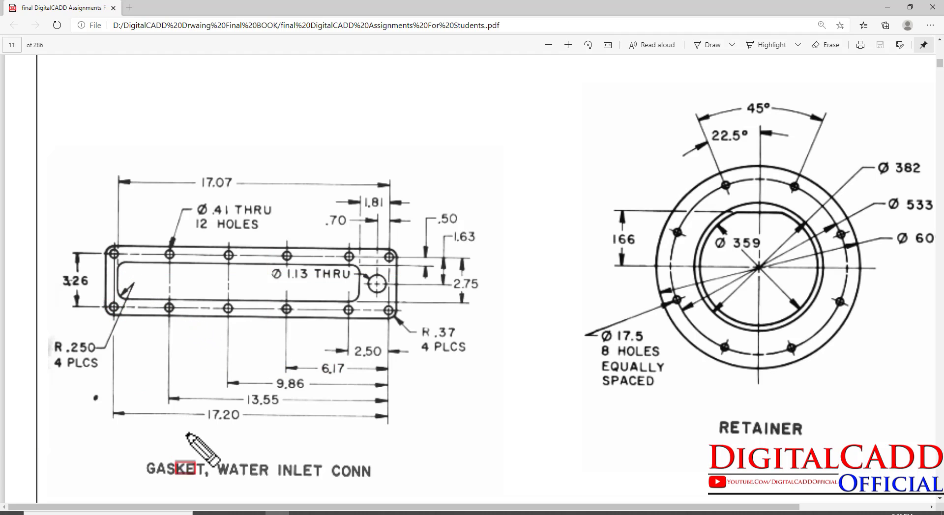
mouse_move(202, 400)
mouse_down()
mouse_move(268, 431)
mouse_move(243, 429)
mouse_up()
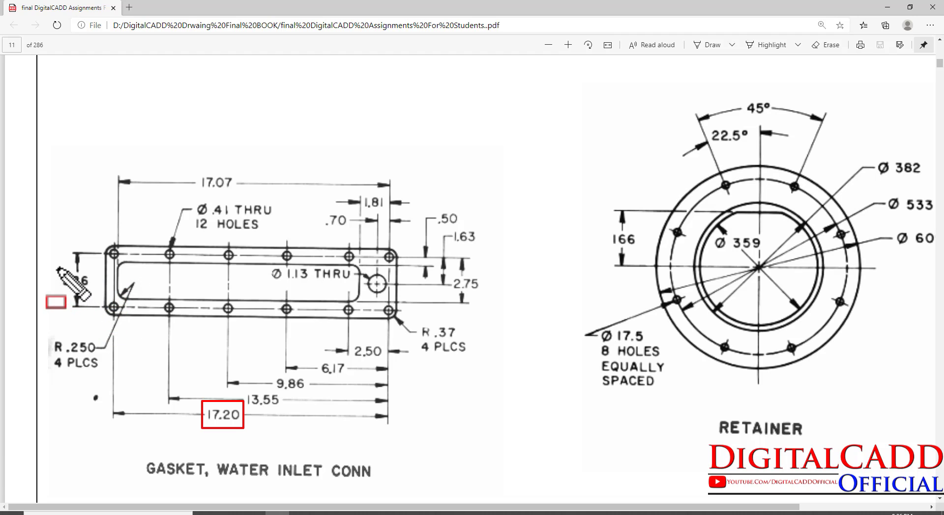
drag(57, 268, 97, 292)
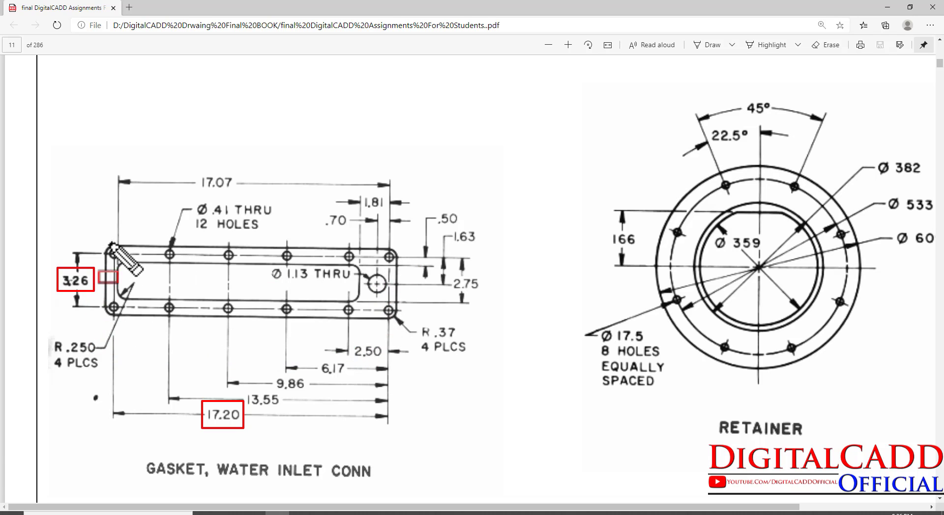
key(Escape)
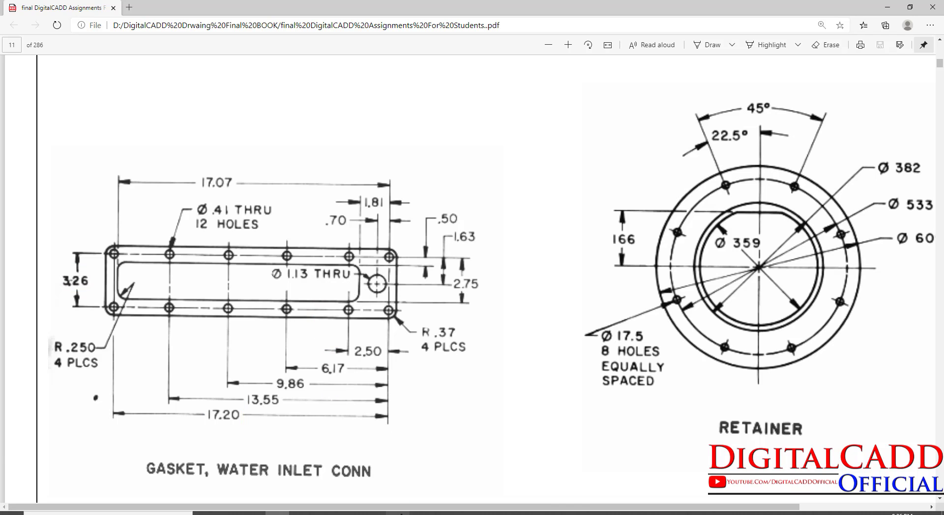
Switch to AutoCAD and draw a rectangle 17.20 mm long and 3.26 mm high in the empty drawing area
click(401, 514)
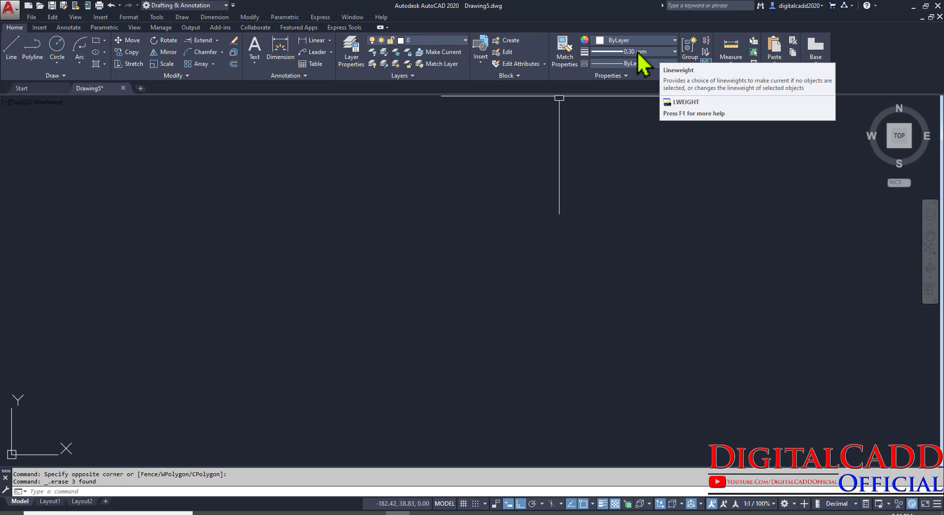
click(95, 42)
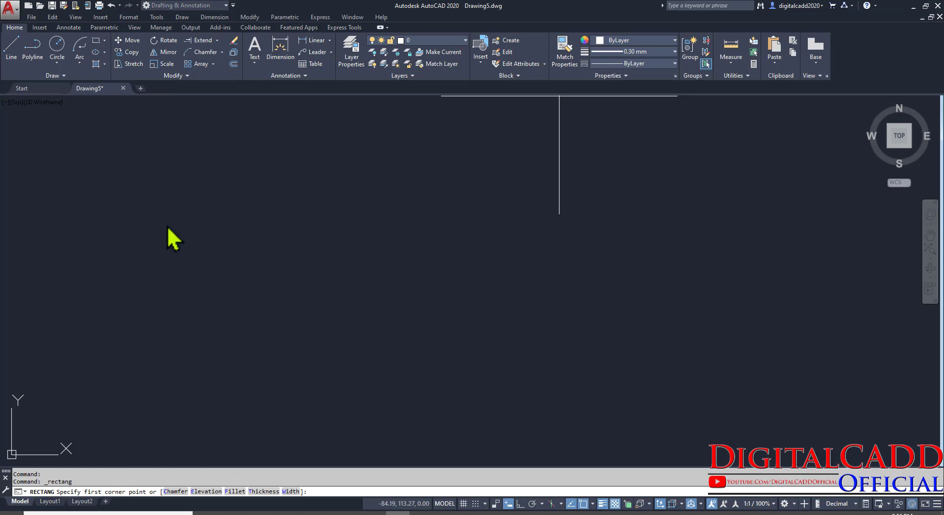
click(313, 398)
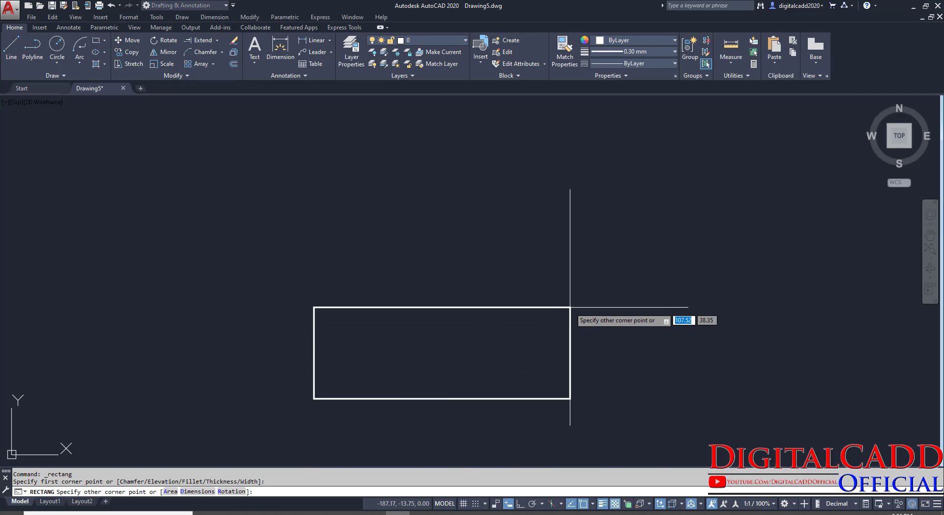
scroll(569, 317, up, 3)
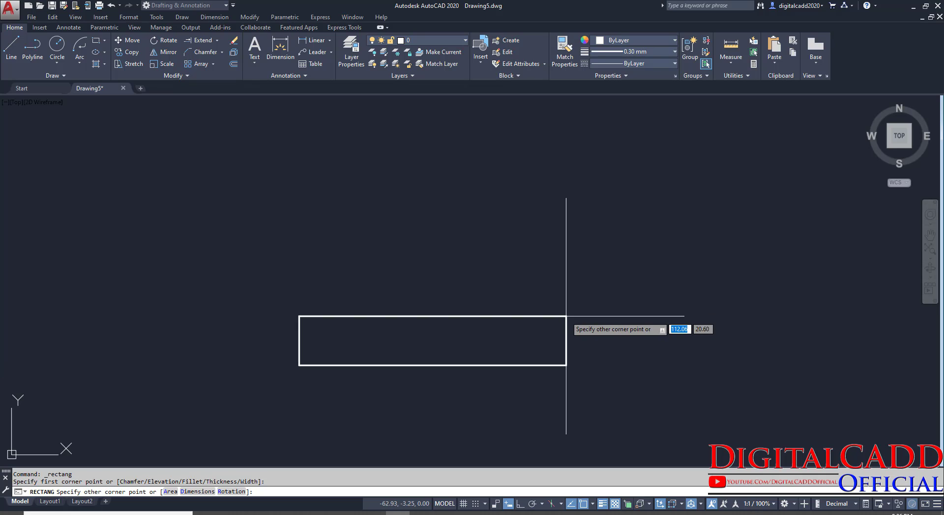
scroll(604, 288, down, 5)
scroll(590, 300, up, 4)
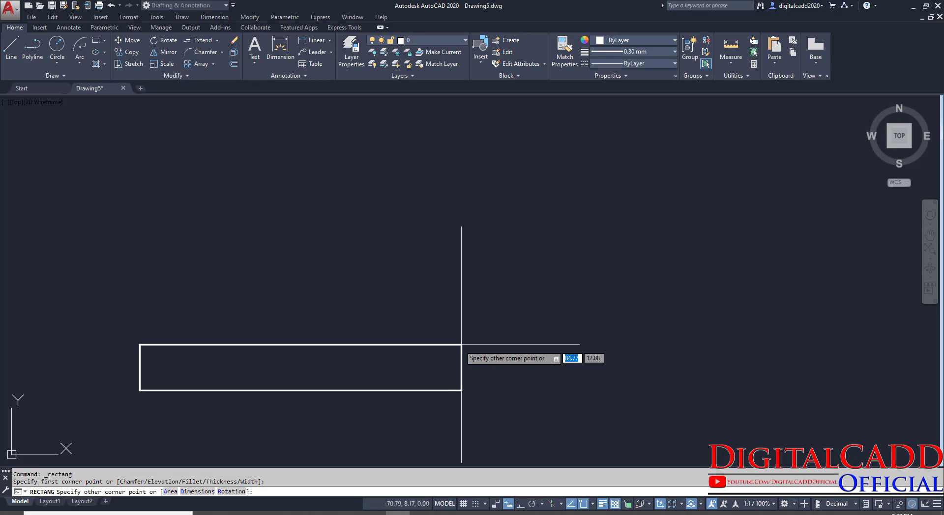
click(277, 513)
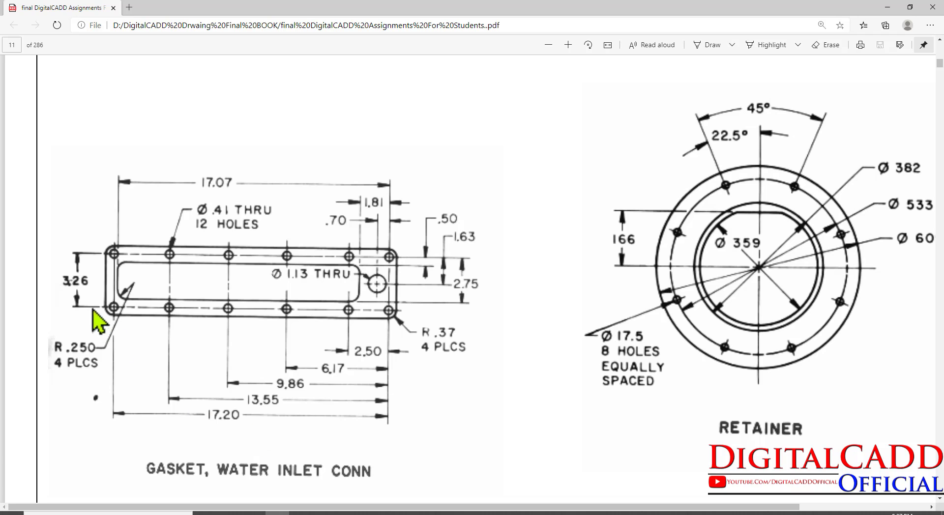
click(398, 513)
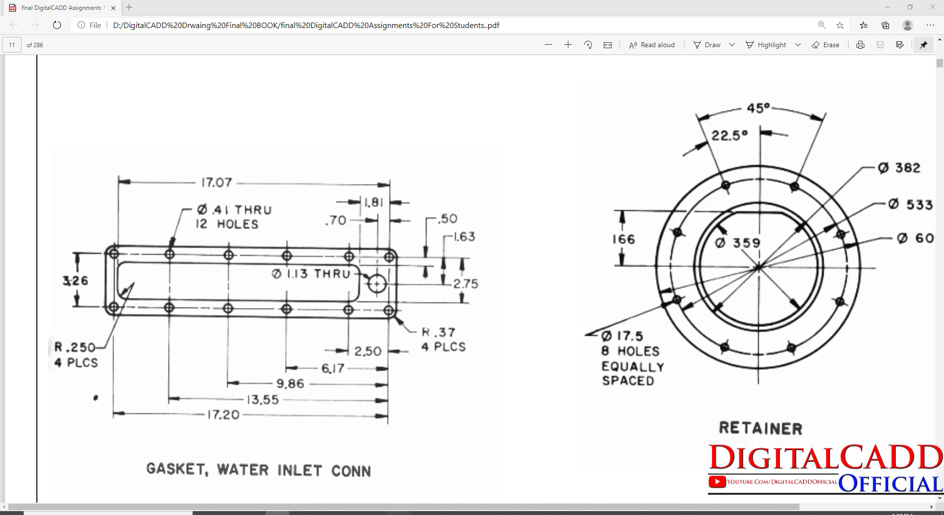
text(17)
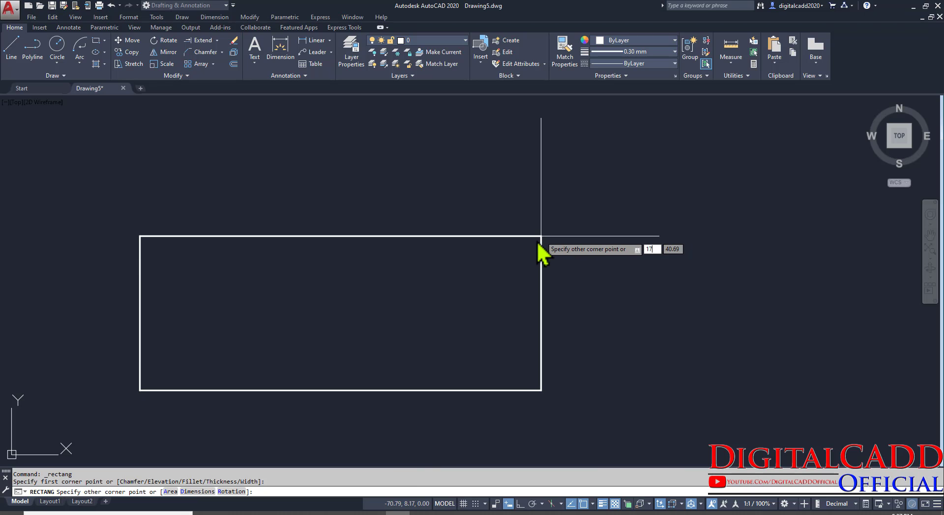
text(.2)
key(Tab)
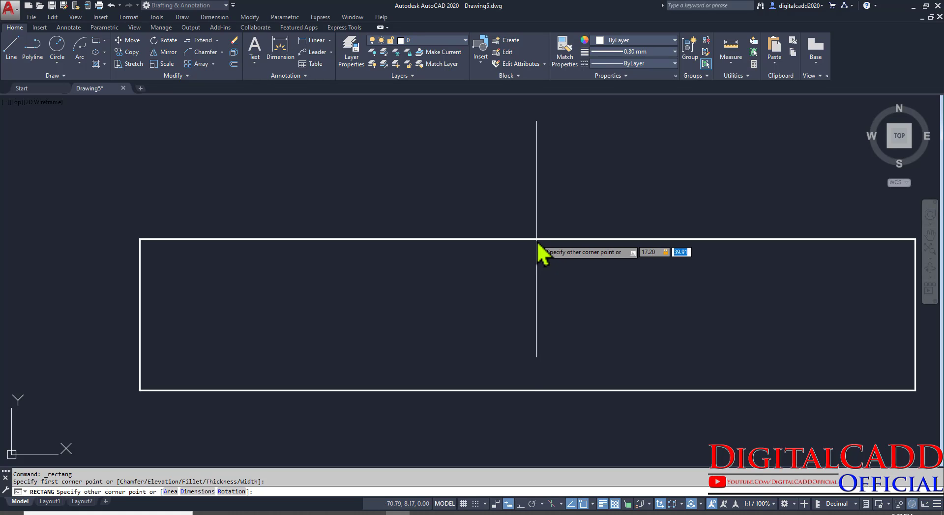
text(2.)
key(BackSpace)
text(3.2)
key(Return)
scroll(537, 246, down, 10)
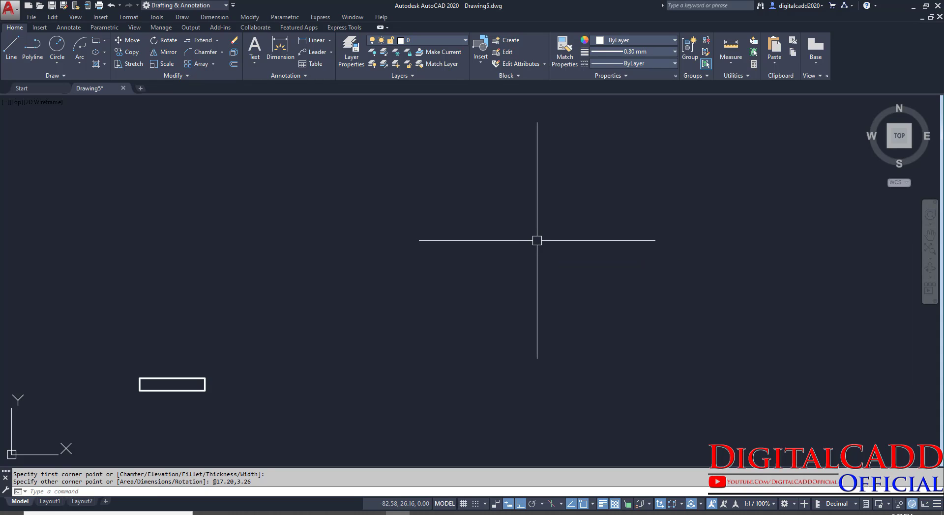
scroll(143, 387, up, 4)
scroll(143, 387, up, 2)
middle_drag(160, 398, 369, 322)
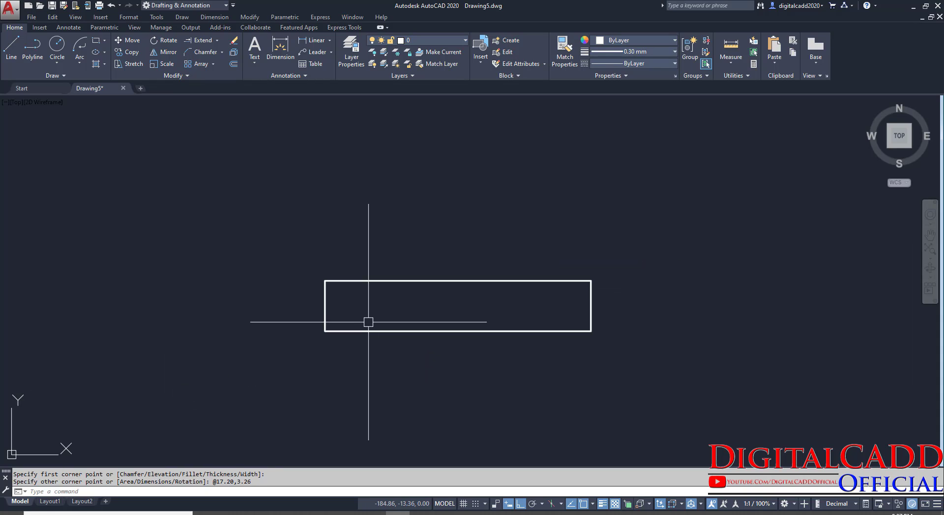
Turn off the lineweight display so the rectangle is drawn with thin lines
scroll(374, 320, up, 2)
middle_drag(496, 311, 417, 323)
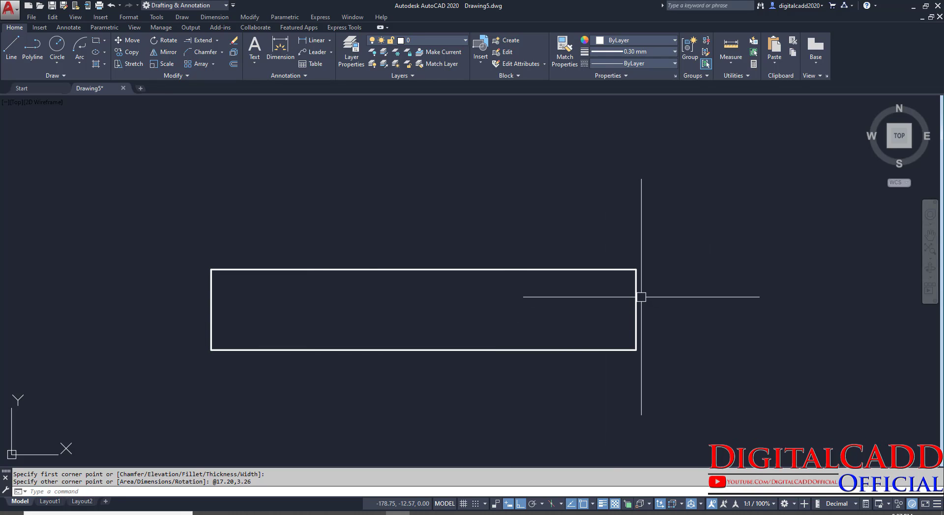
click(602, 506)
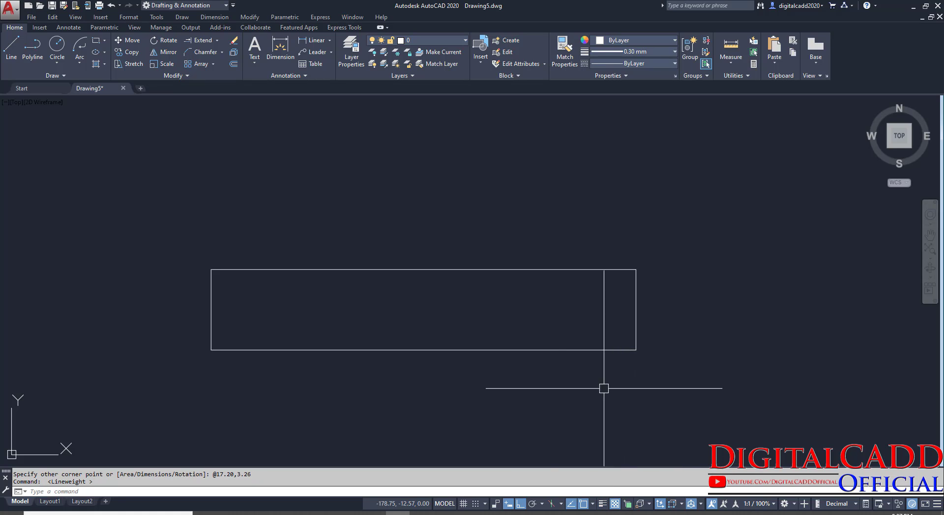
middle_drag(549, 395, 505, 392)
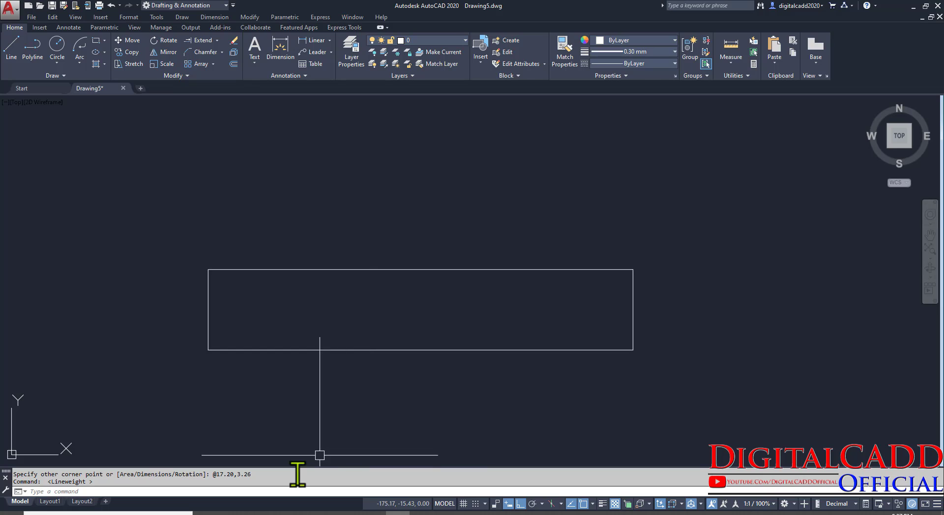
Switch to the assignments PDF and examine the gasket's outer edge distance beyond the hole centre axes and its corner radius callout
click(277, 512)
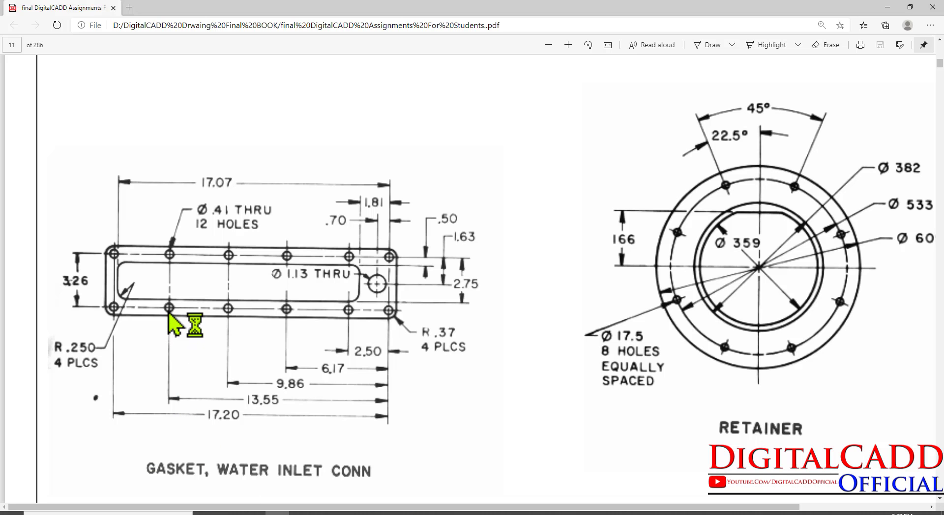
key(ctrl+alt+d)
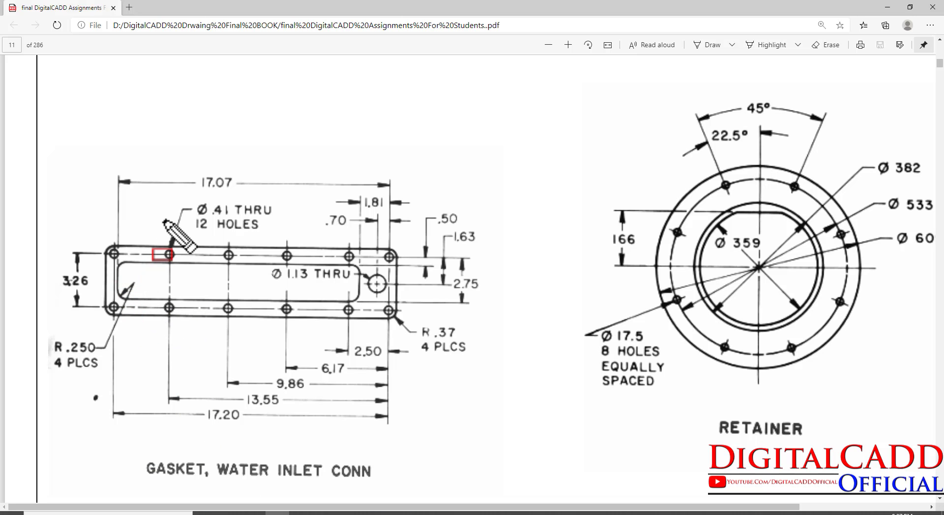
drag(164, 220, 149, 242)
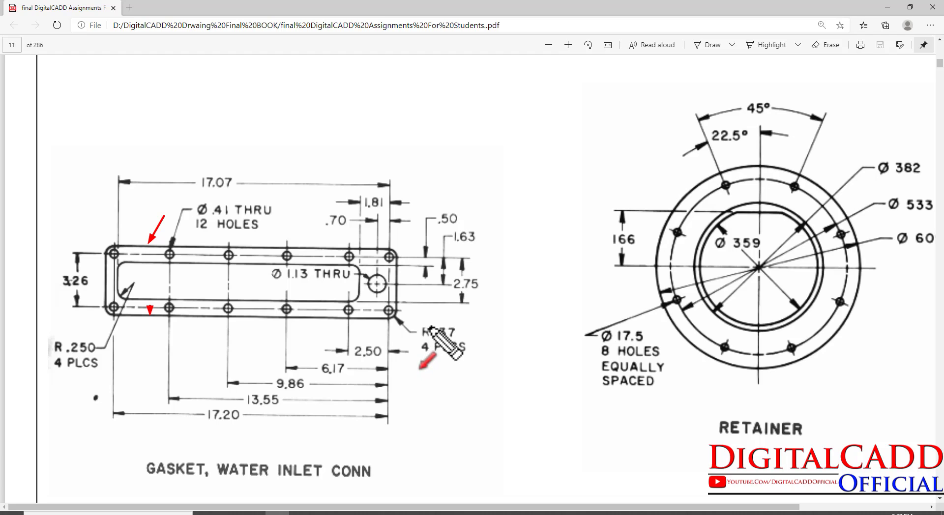
drag(441, 326, 462, 344)
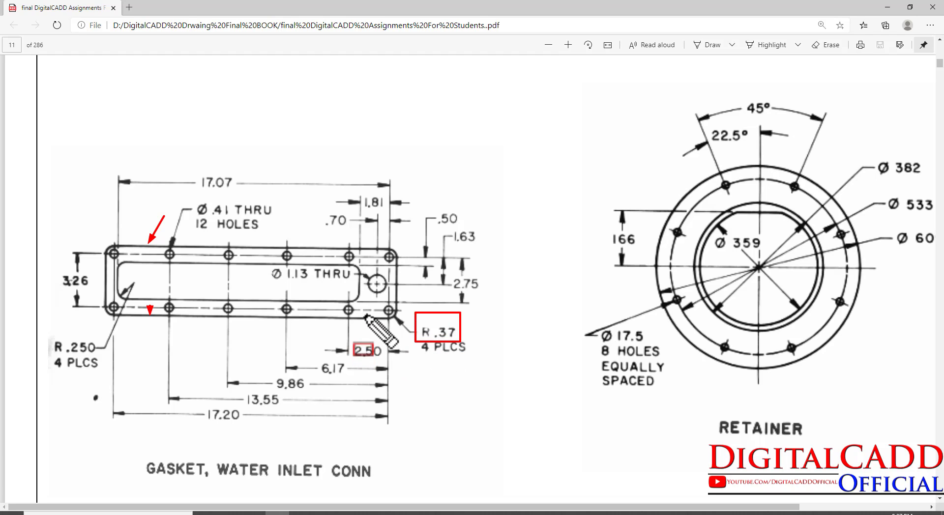
drag(363, 310, 364, 317)
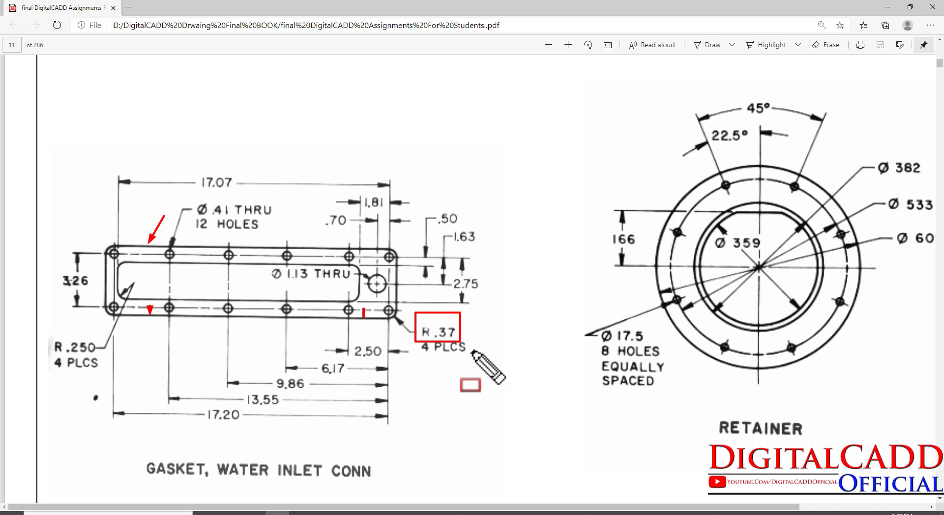
key(Escape)
Switch to AutoCAD and offset the rectangle outward by 0.37 mm to form the gasket's outer outline
mouse_move(397, 513)
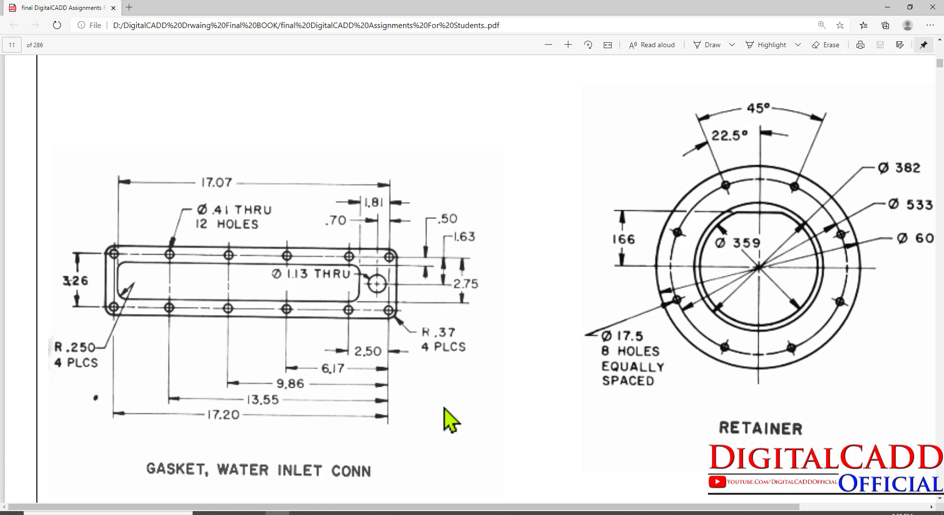
click(397, 512)
middle_drag(561, 306, 508, 306)
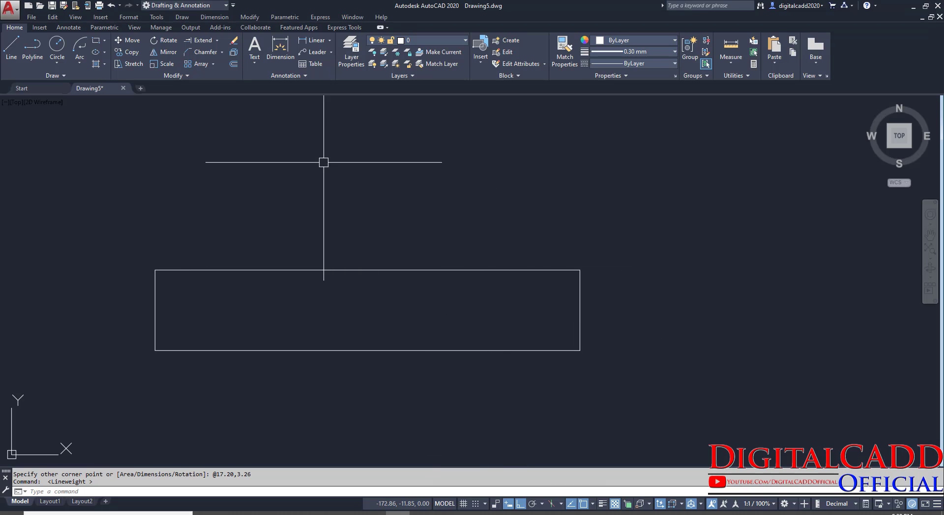
click(234, 65)
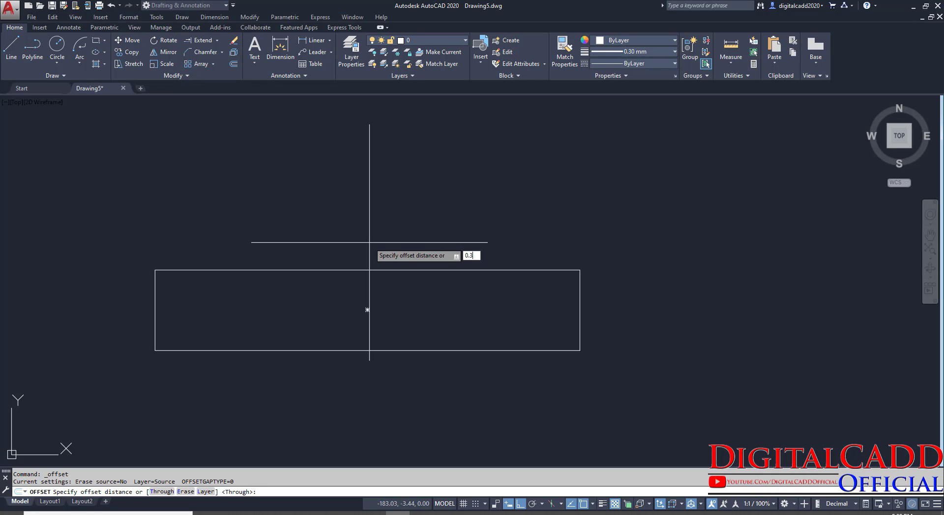
key(Return)
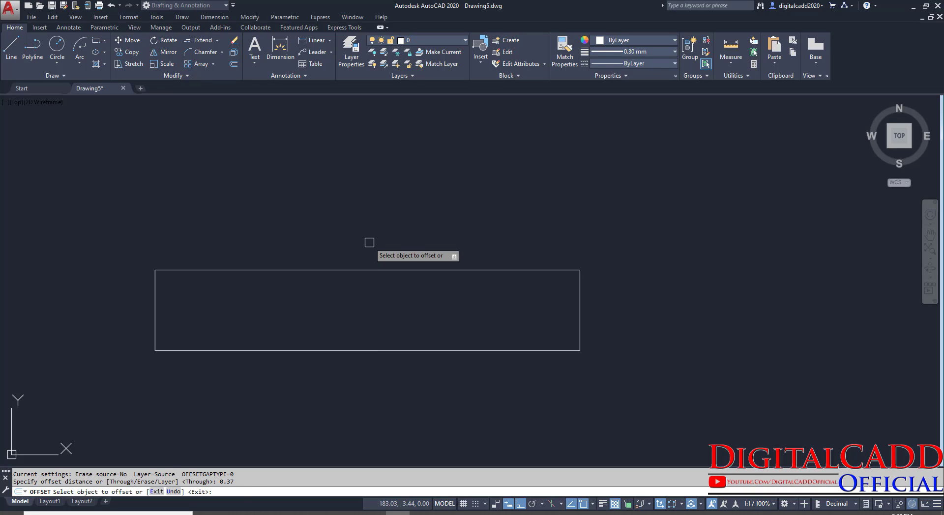
click(431, 352)
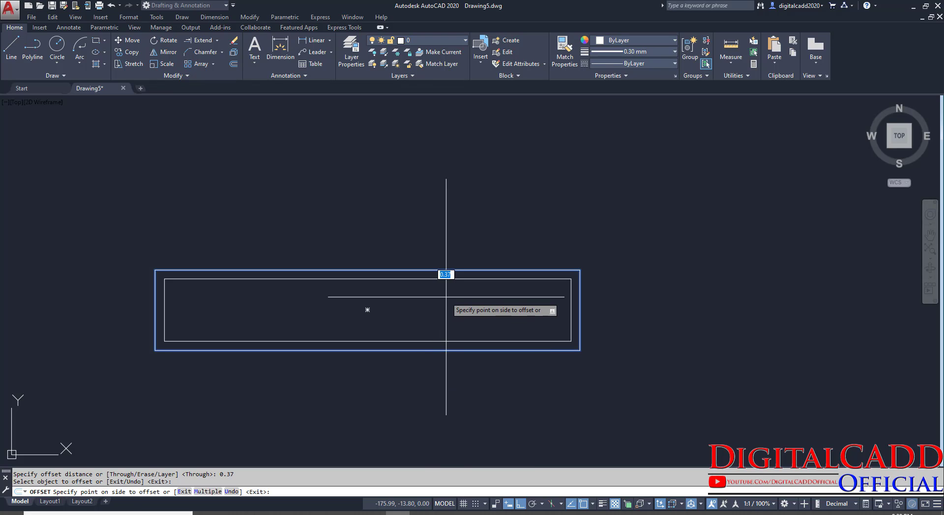
click(434, 400)
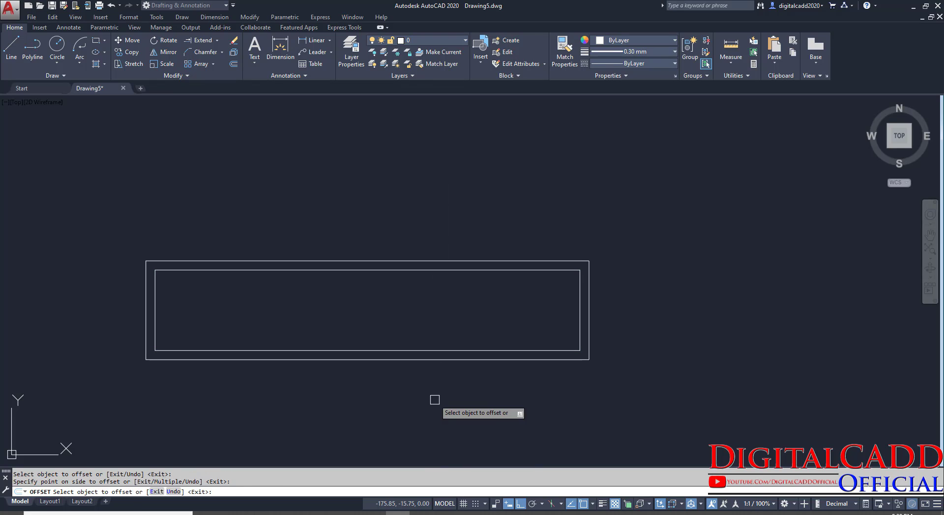
key(Return)
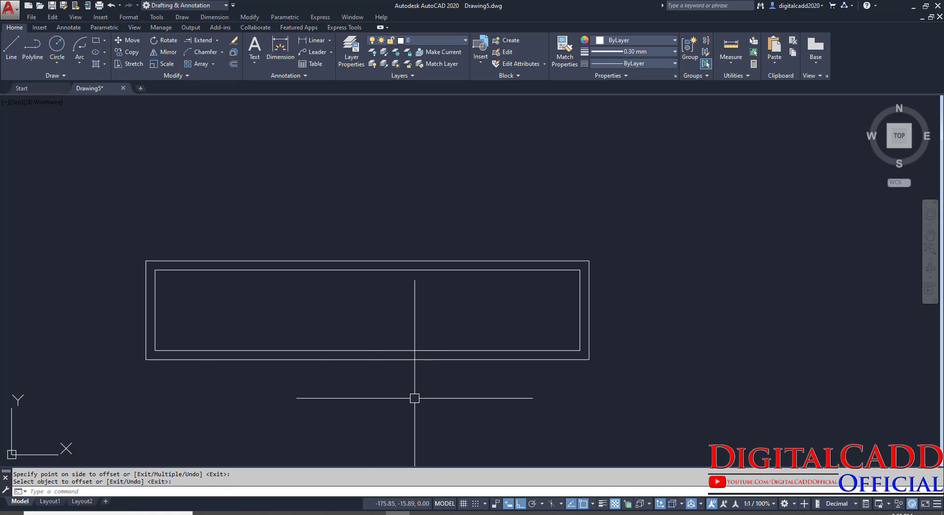
middle_drag(318, 380, 371, 377)
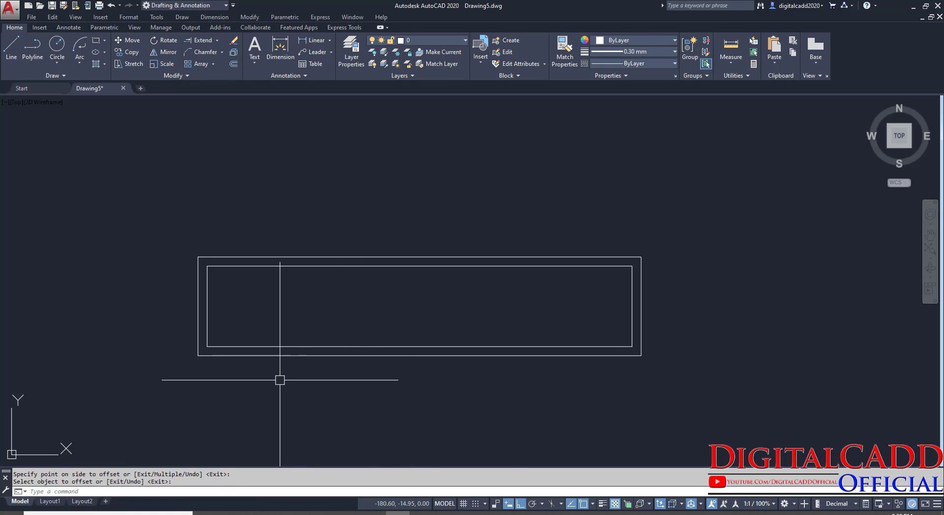
middle_drag(326, 410, 297, 418)
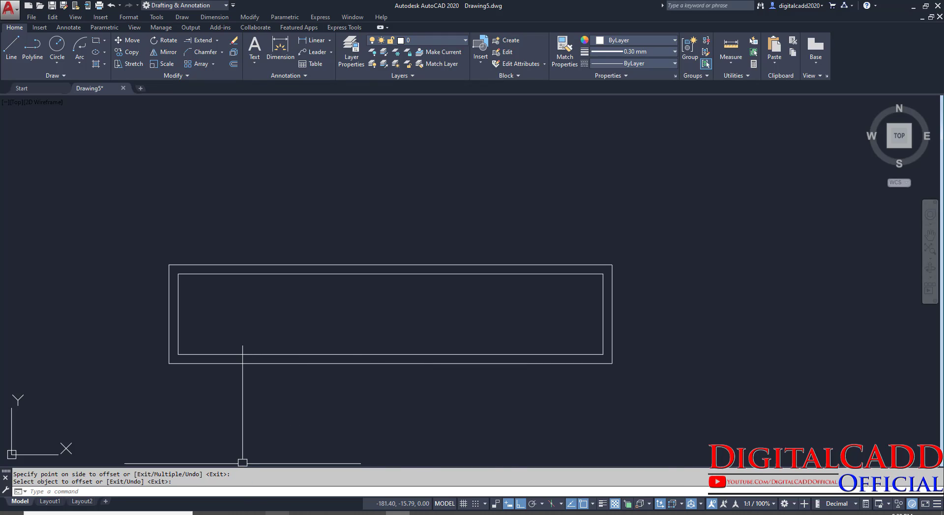
Switch to the assignments PDF and examine the vertical dimensions locating the inner slot's upper and lower edges from the upper hole axis
click(271, 511)
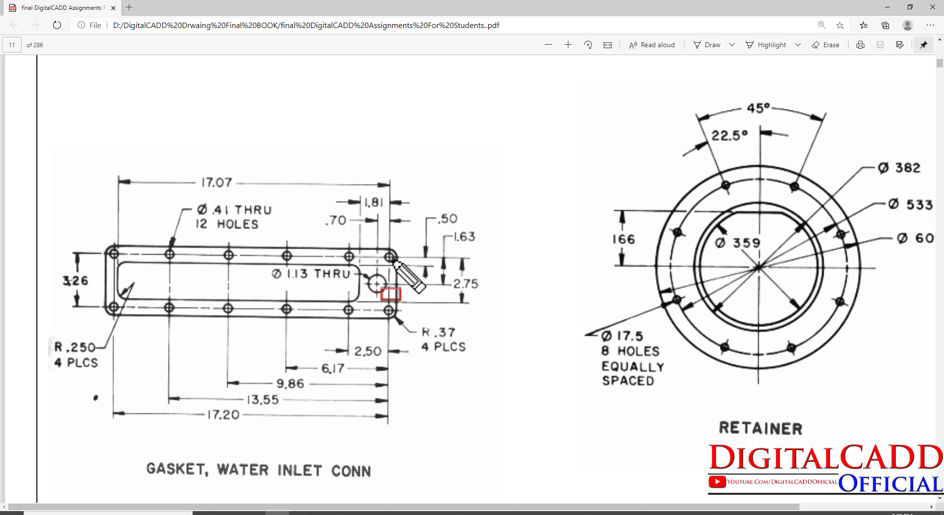
drag(403, 256, 403, 265)
drag(427, 204, 465, 230)
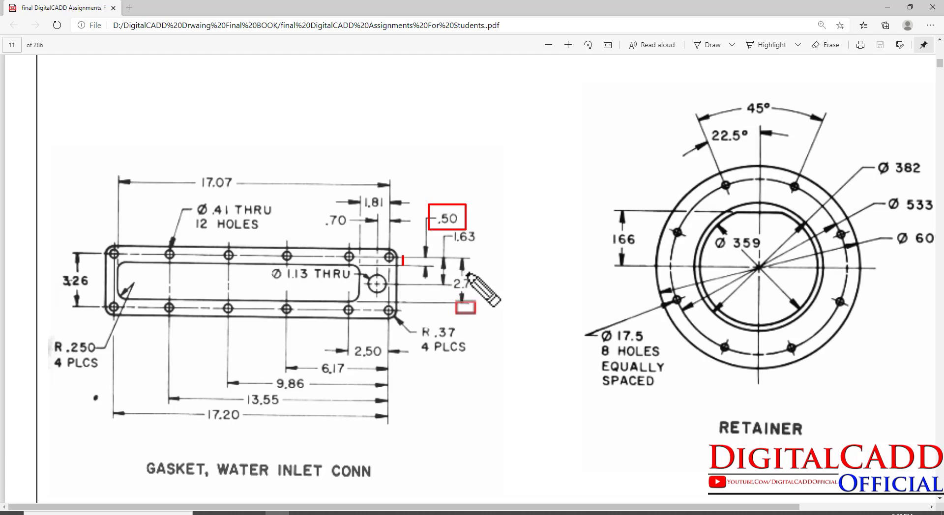
drag(451, 275, 492, 291)
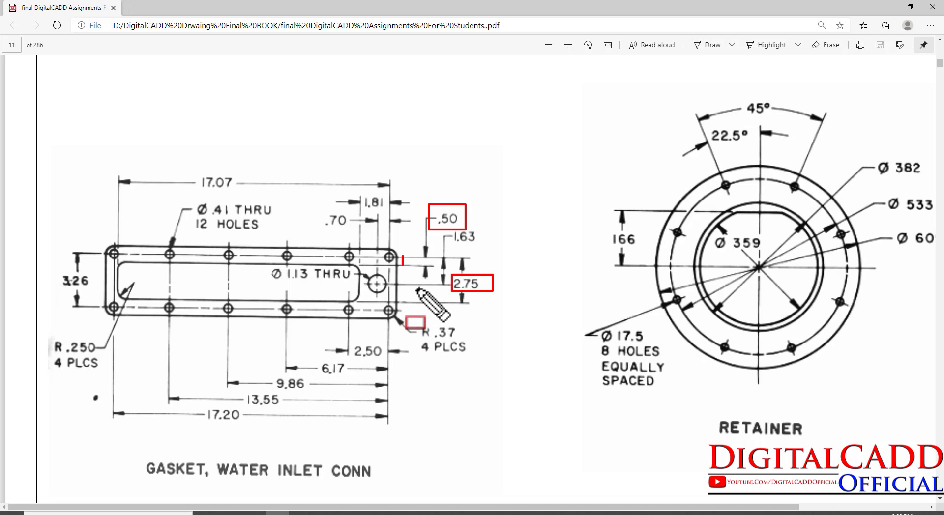
key(Escape)
Switch to AutoCAD and explode the inner rectangle into separate lines
click(403, 513)
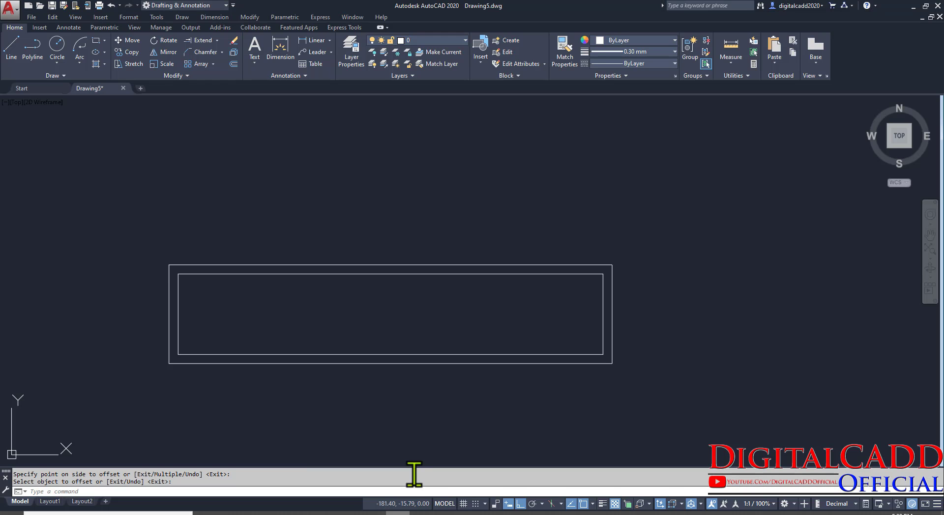
key(Escape)
click(290, 274)
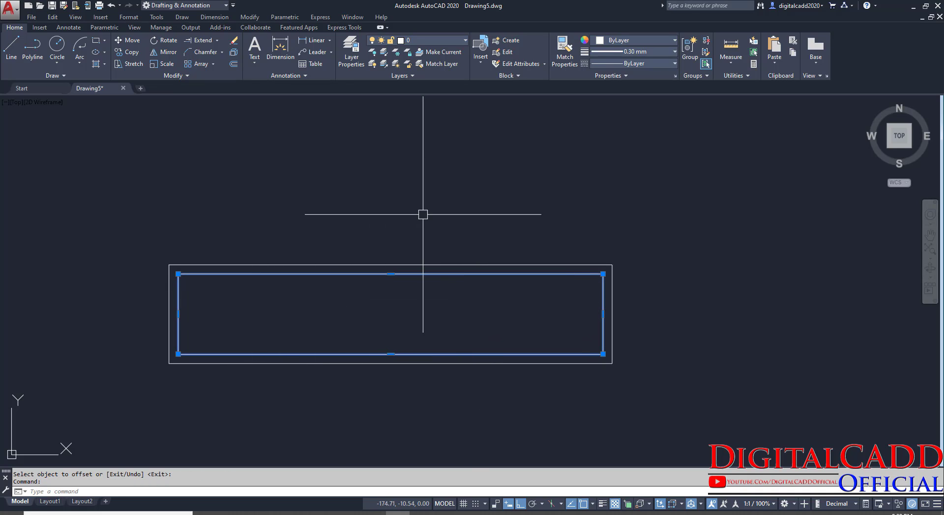
click(234, 52)
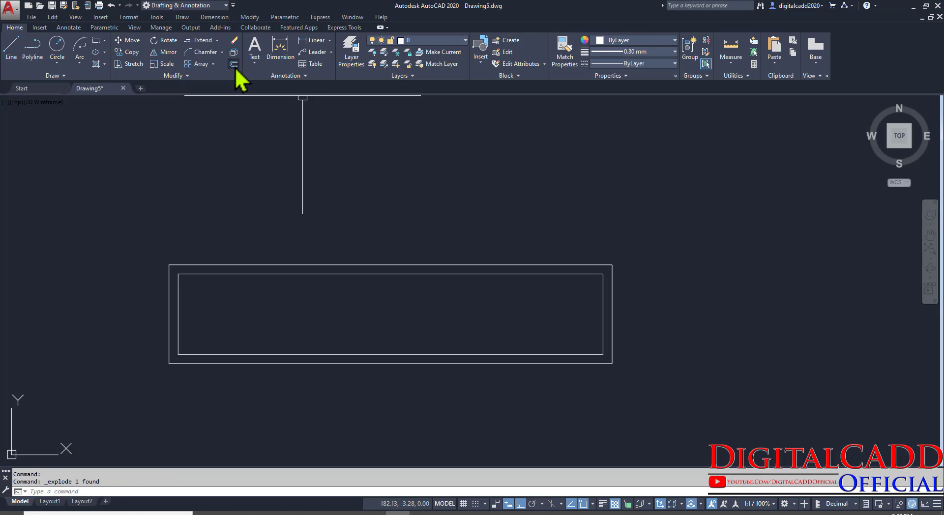
Offset the inner rectangle's upper edge downward by 0.5 mm and by 2.75 mm for the slot's horizontal edges
click(234, 65)
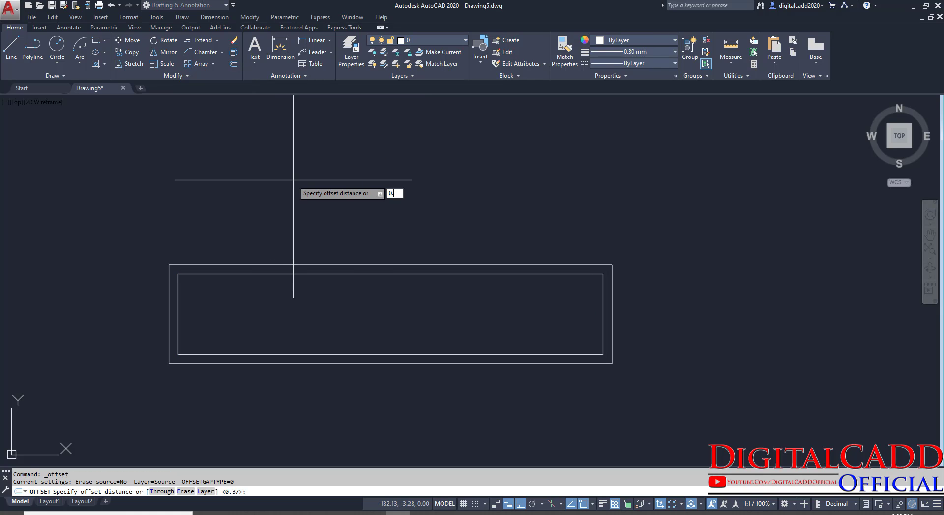
key(Return)
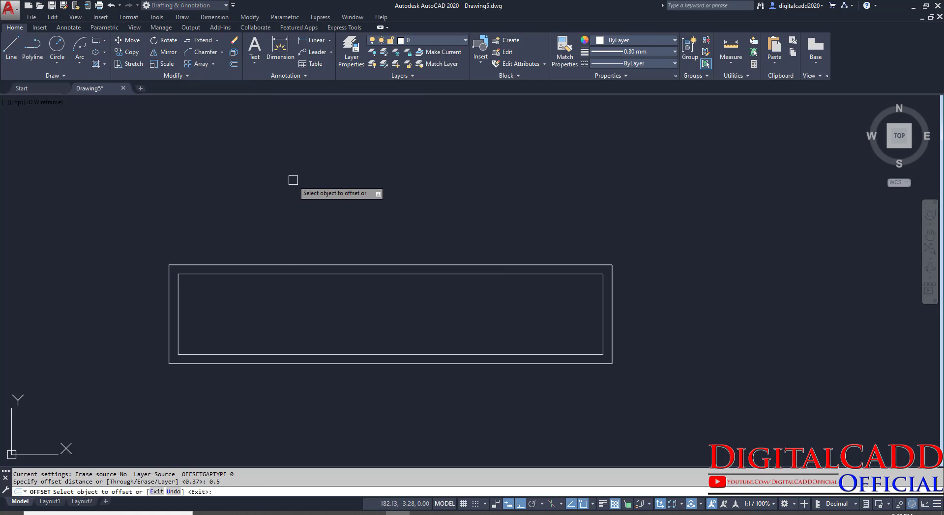
click(375, 274)
click(375, 312)
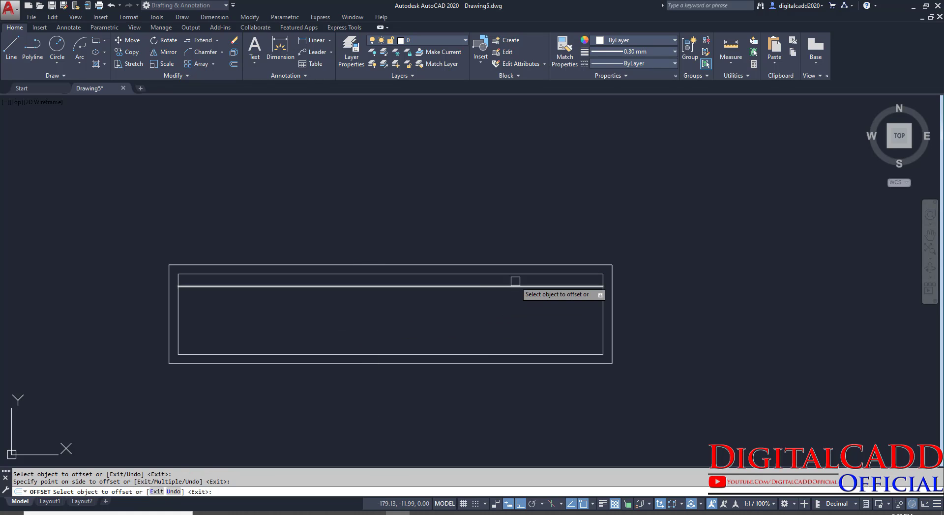
click(521, 276)
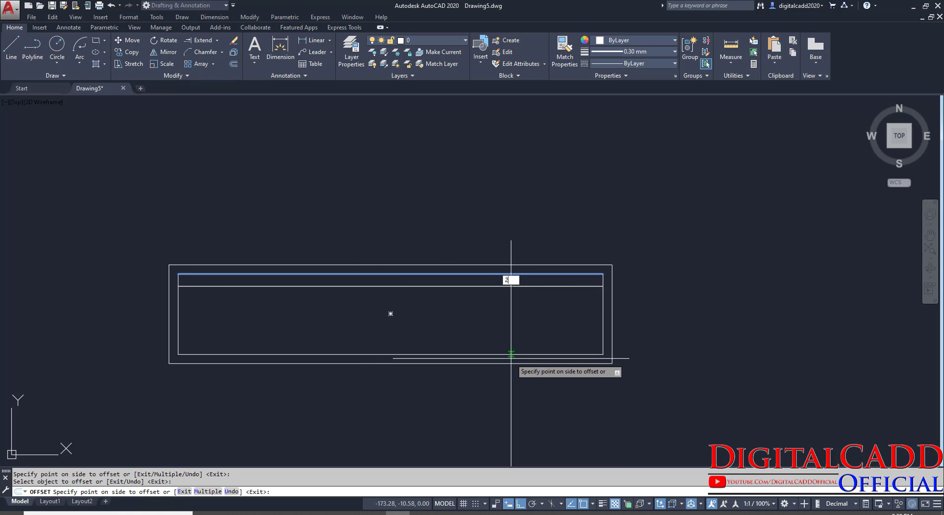
key(Return)
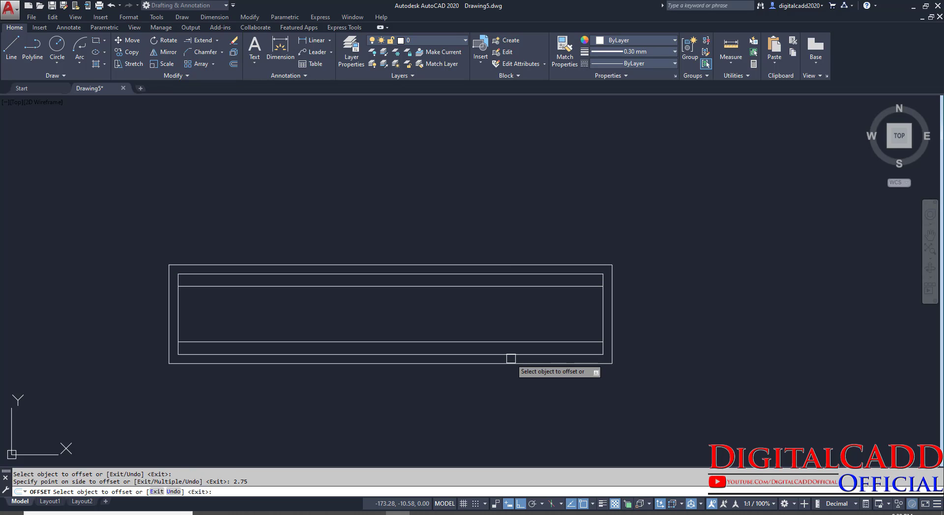
Check the slot's right-end distance in the assignments PDF, and offset the inner rectangle's right edge 1.81 mm inward in AutoCAD
click(277, 514)
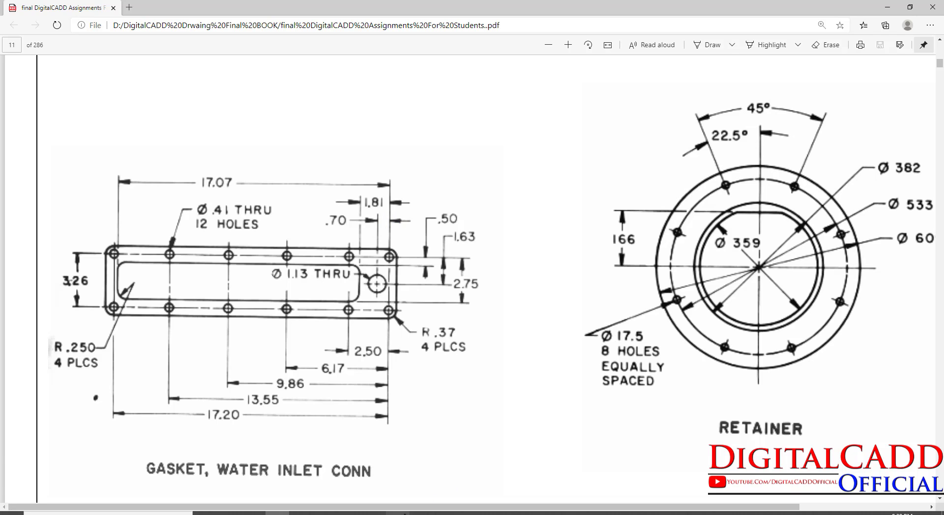
click(405, 514)
click(601, 312)
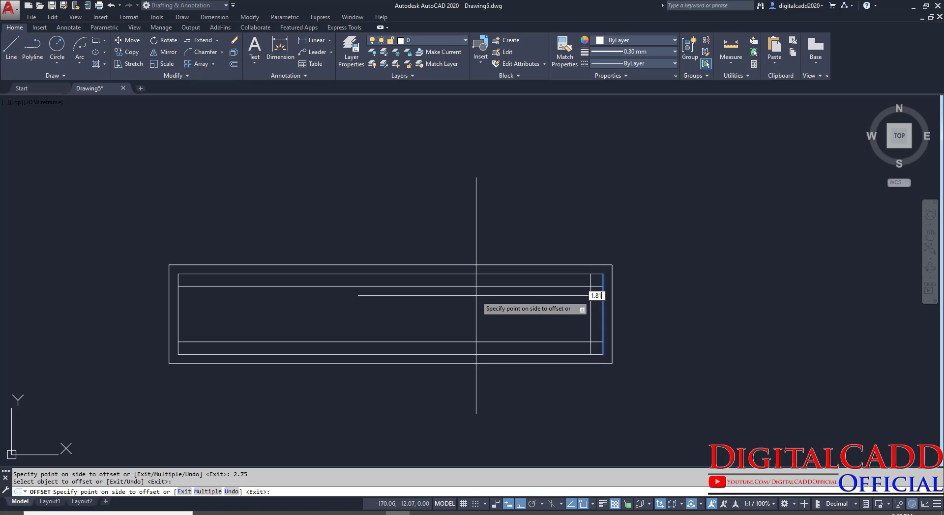
key(Return)
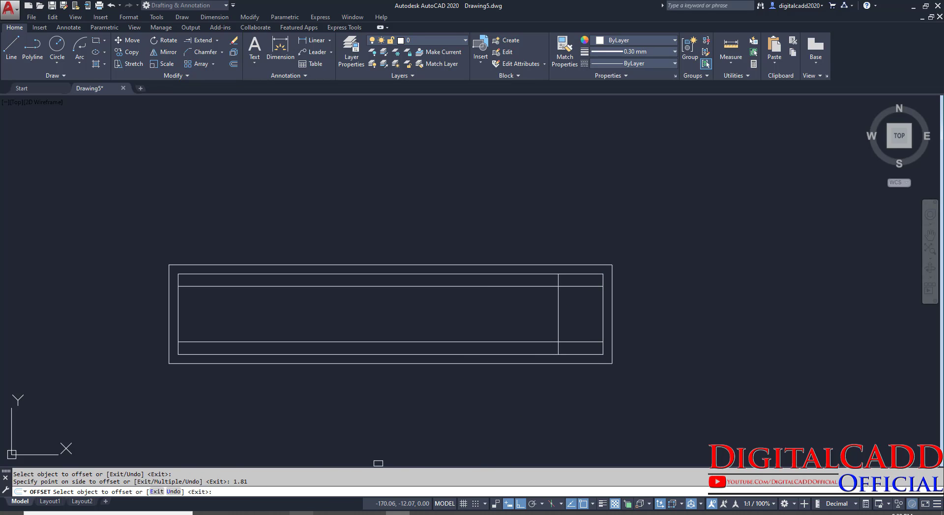
Check the slot's left-end distance in the assignments PDF, and offset the inner rectangle's right edge 17.07 mm inward in AutoCAD
click(278, 513)
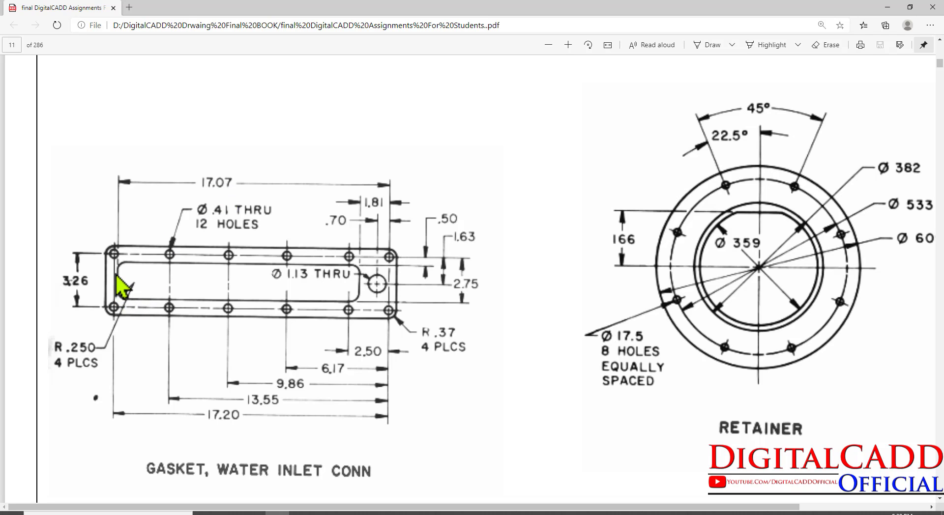
key(alt+Tab)
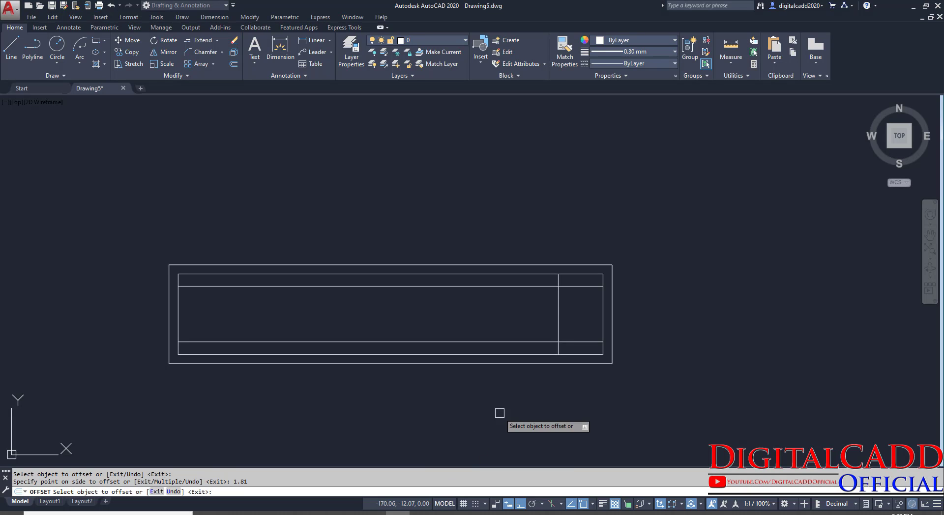
click(600, 320)
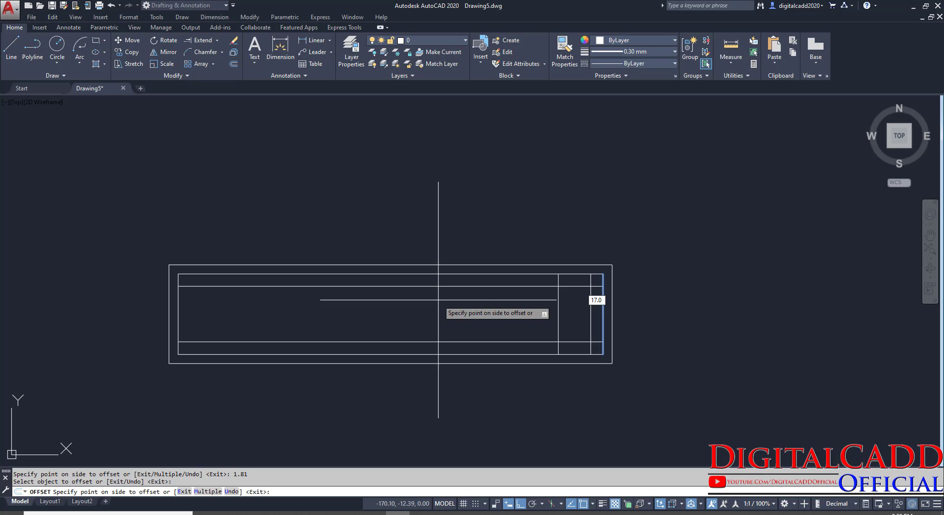
click(438, 300)
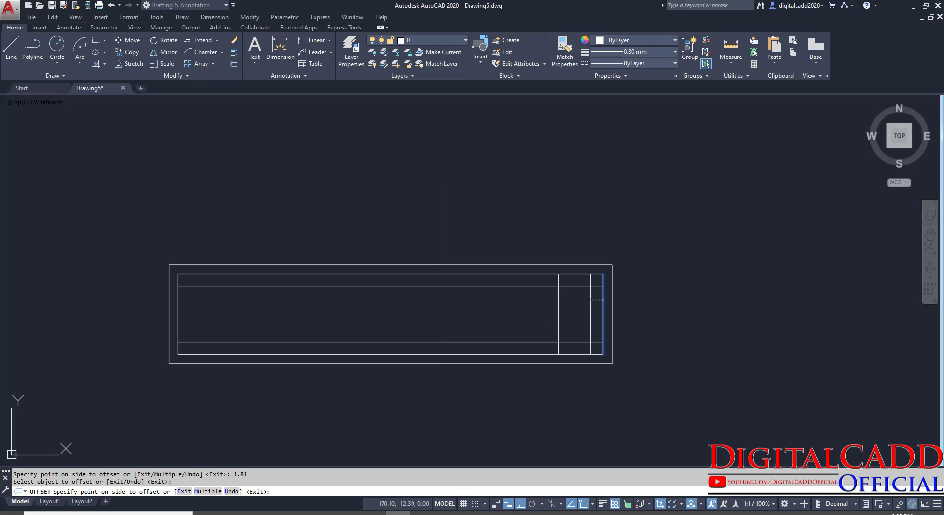
key(Return)
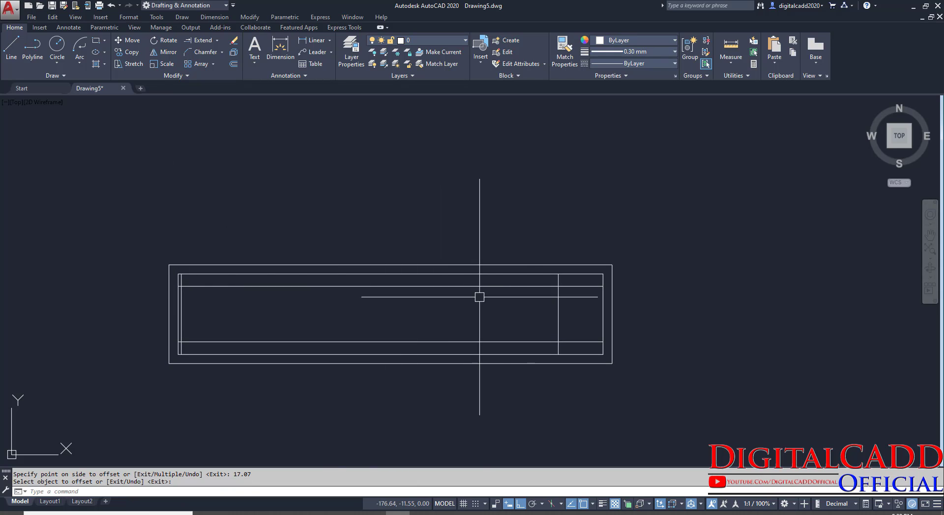
Switch to the assignments PDF, box the slot's corner radius note to examine it, and switch back to AutoCAD
scroll(226, 317, up, 2)
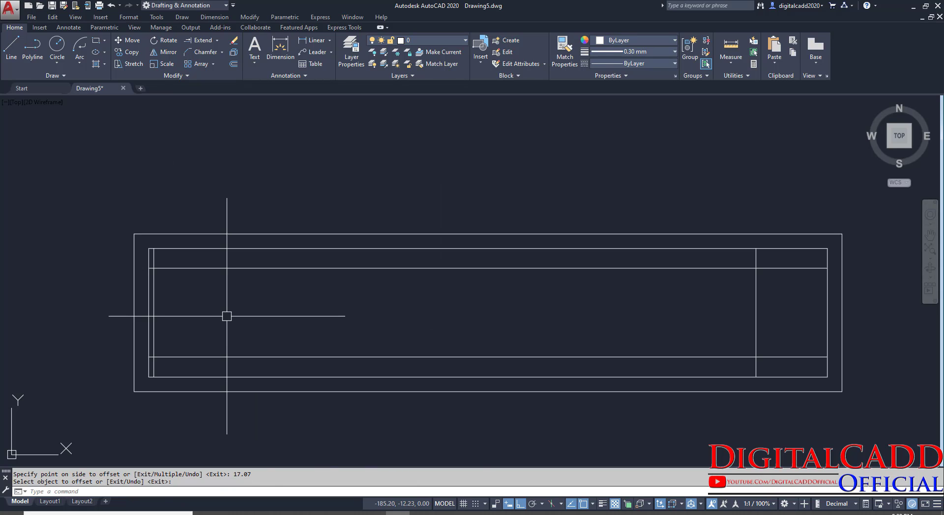
middle_drag(430, 354, 378, 331)
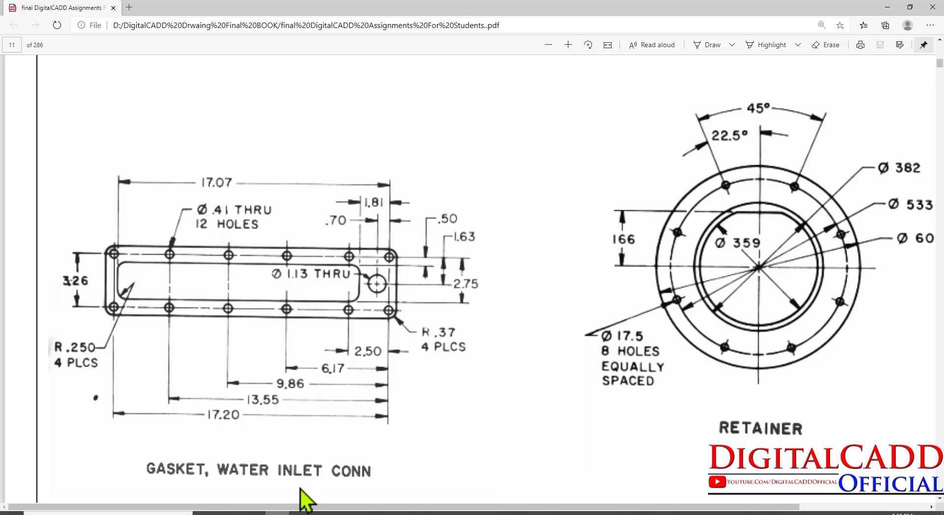
click(278, 513)
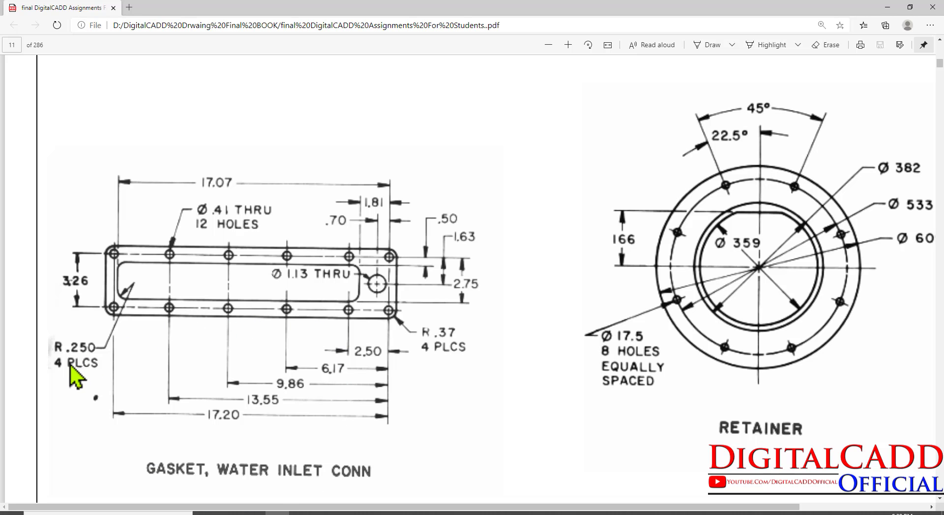
drag(42, 327, 108, 371)
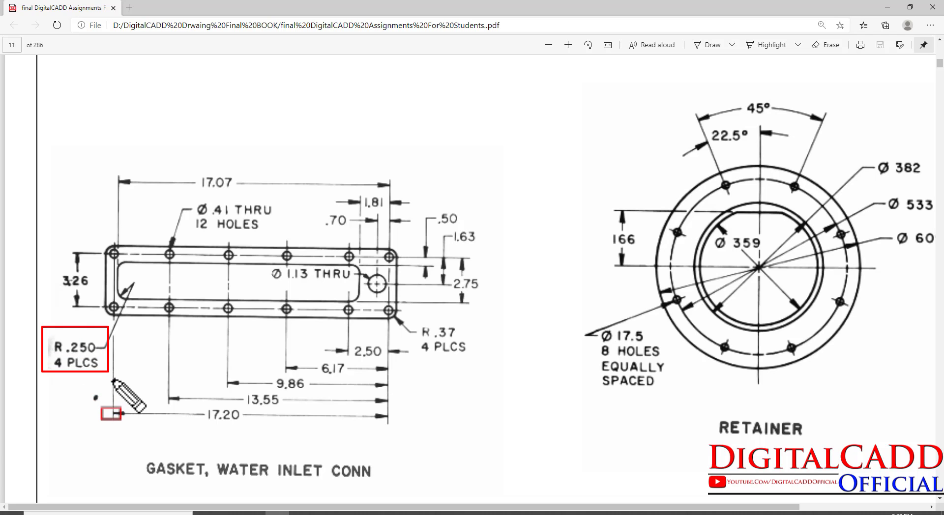
key(Escape)
click(398, 513)
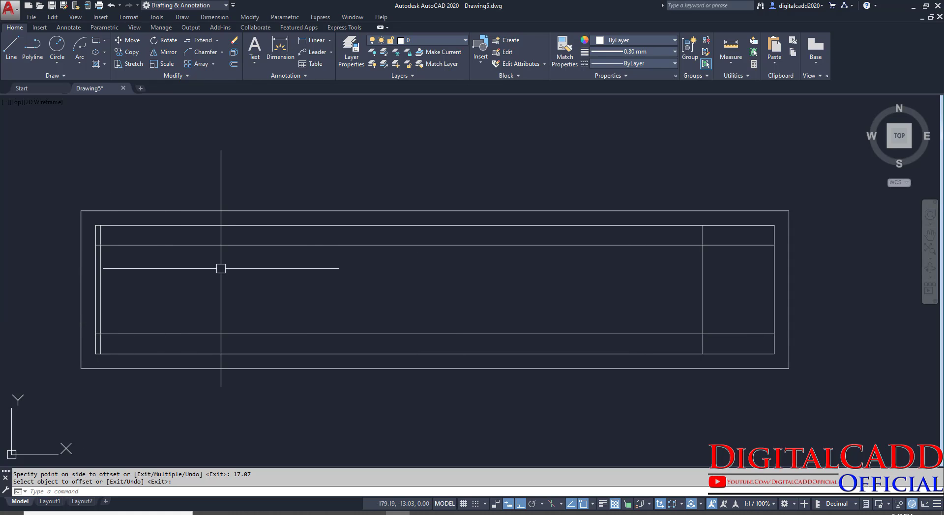
Fillet the inner slot's upper-right and lower-right corners with a 0.25 mm radius, using the Multiple option
click(222, 53)
click(209, 67)
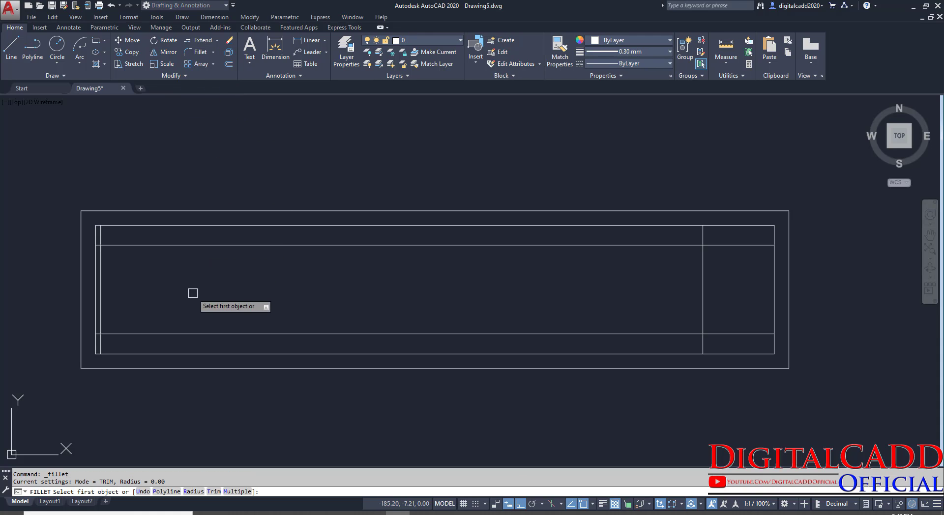
click(193, 491)
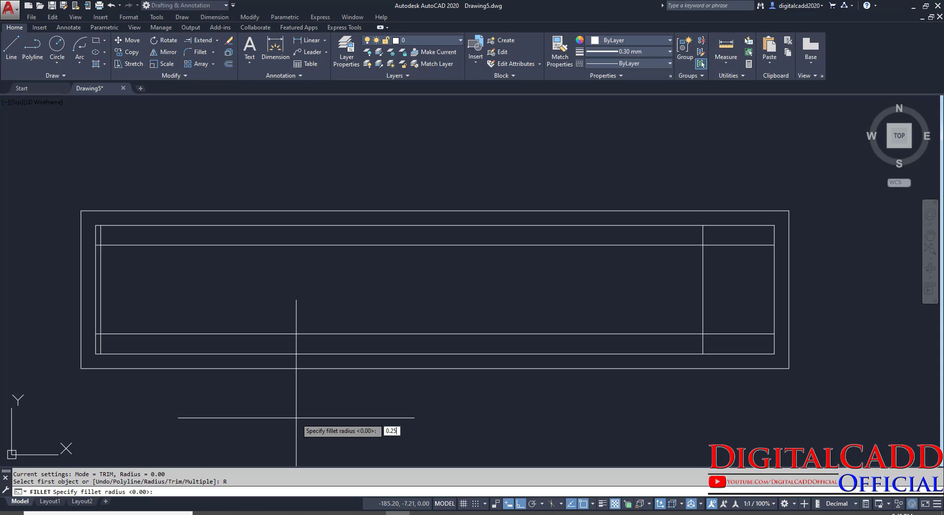
key(Return)
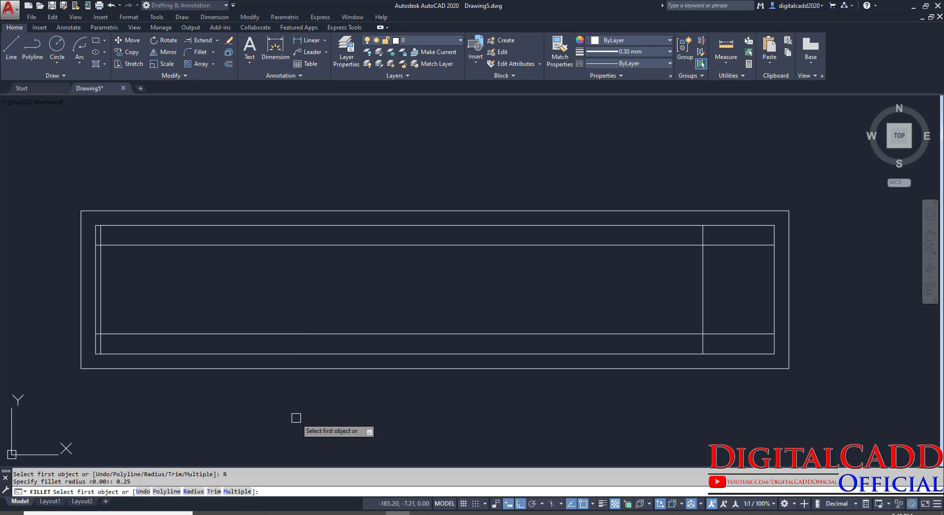
click(240, 493)
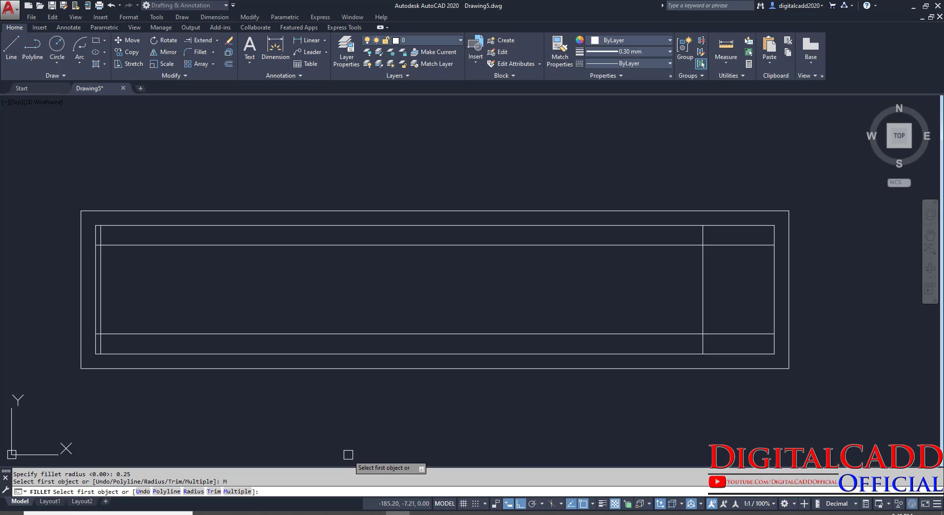
click(681, 245)
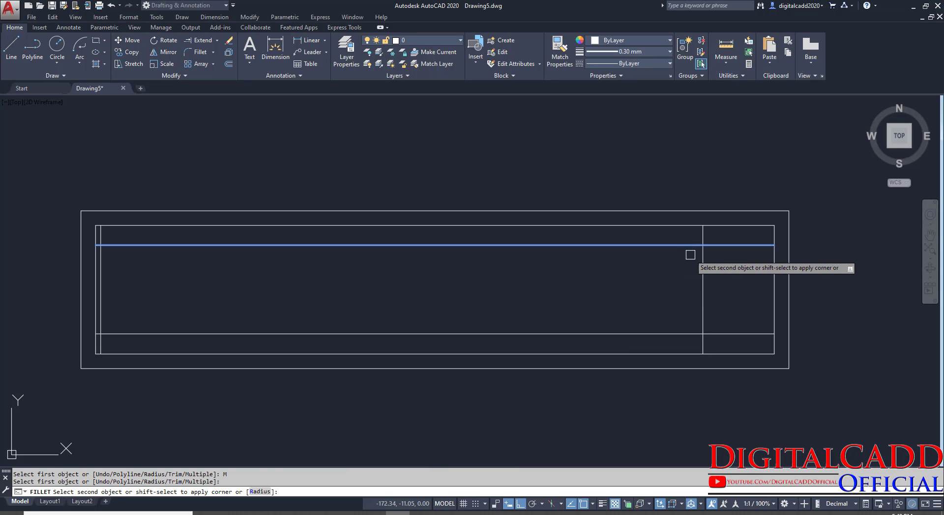
click(703, 279)
click(703, 283)
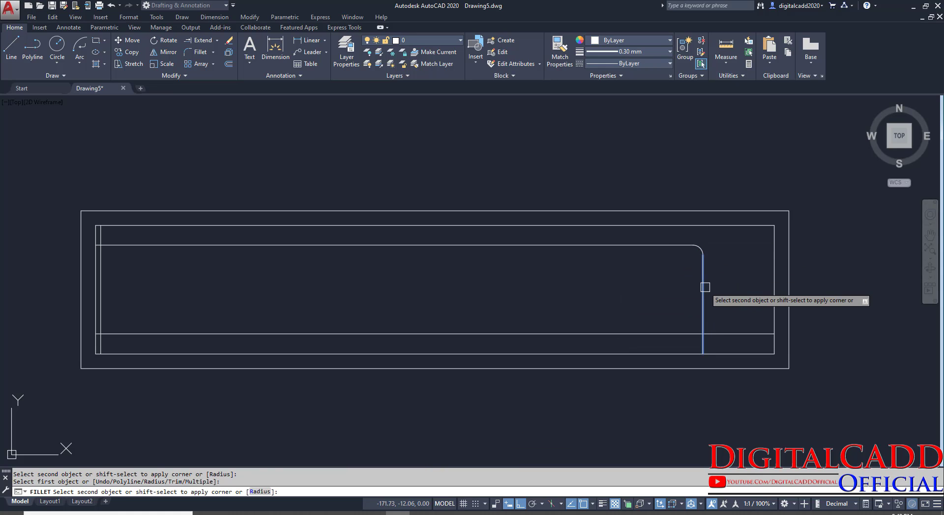
click(683, 334)
Fillet the inner slot's upper-left and lower-left corners with the same radius, undoing the pick on the wrong vertical line
click(184, 245)
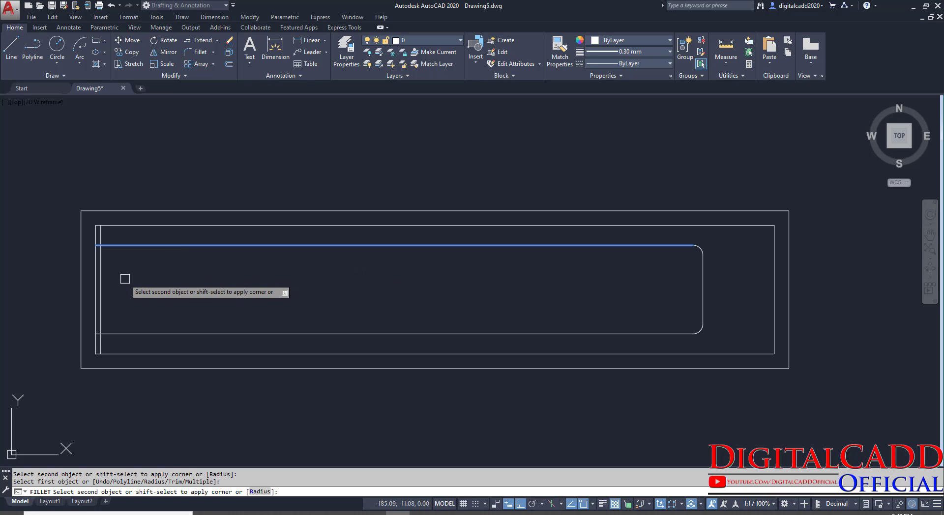
click(98, 283)
key(ctrl+z)
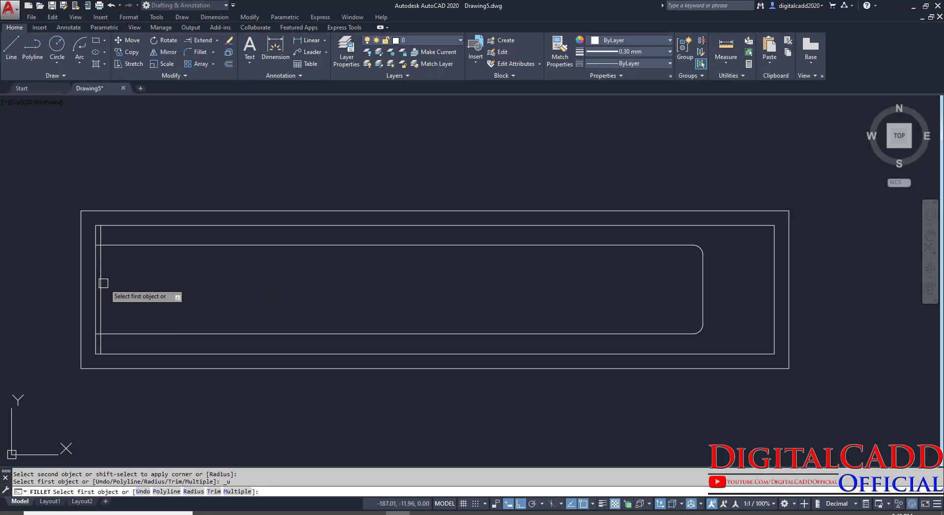
click(129, 247)
click(101, 277)
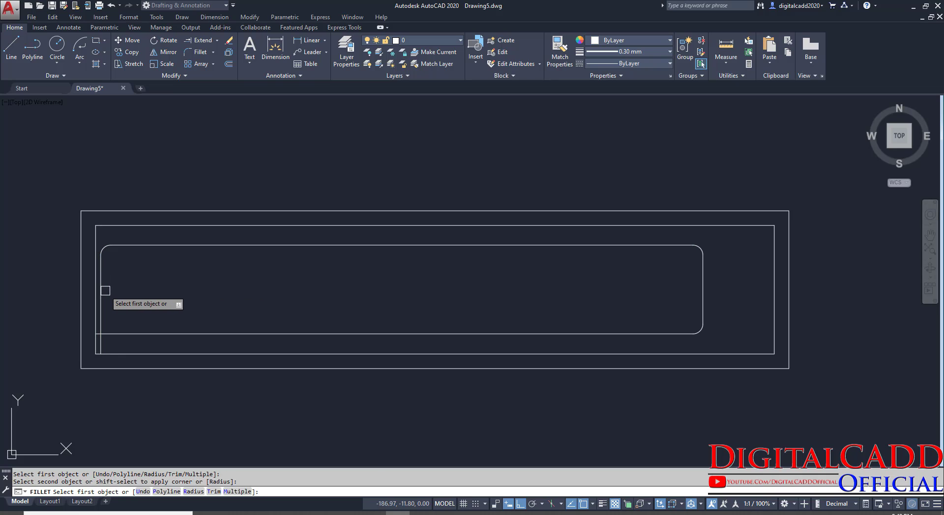
click(103, 287)
click(135, 334)
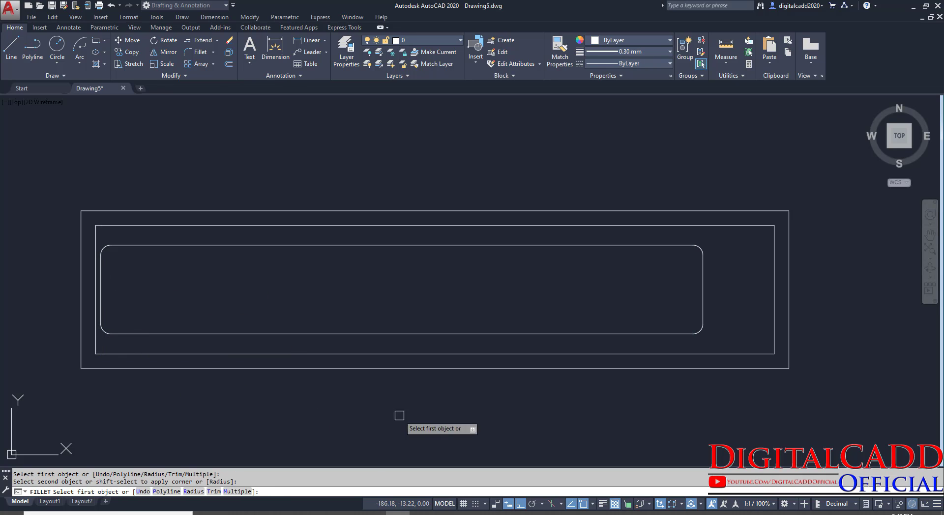
Check the outer corner radius in the assignments PDF, and fillet the whole outer rectangle polyline with a 0.37 mm radius in AutoCAD
click(278, 514)
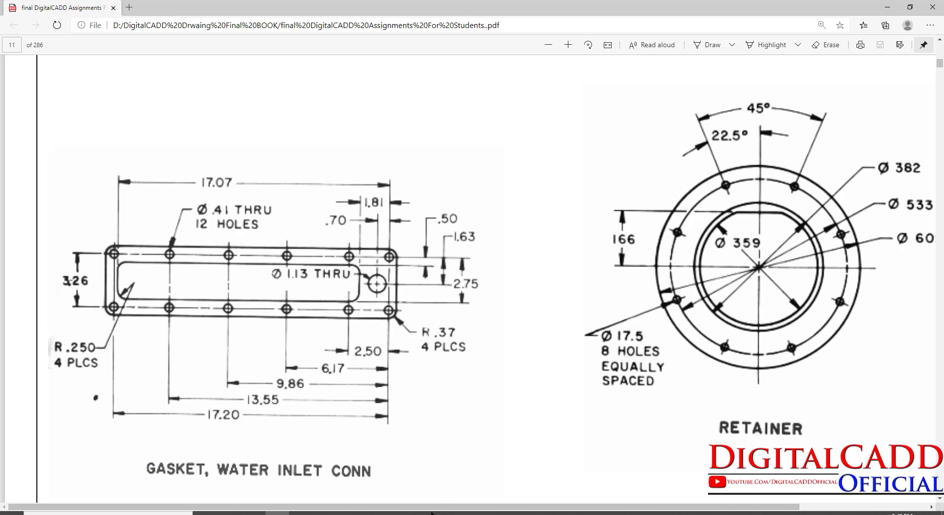
click(399, 513)
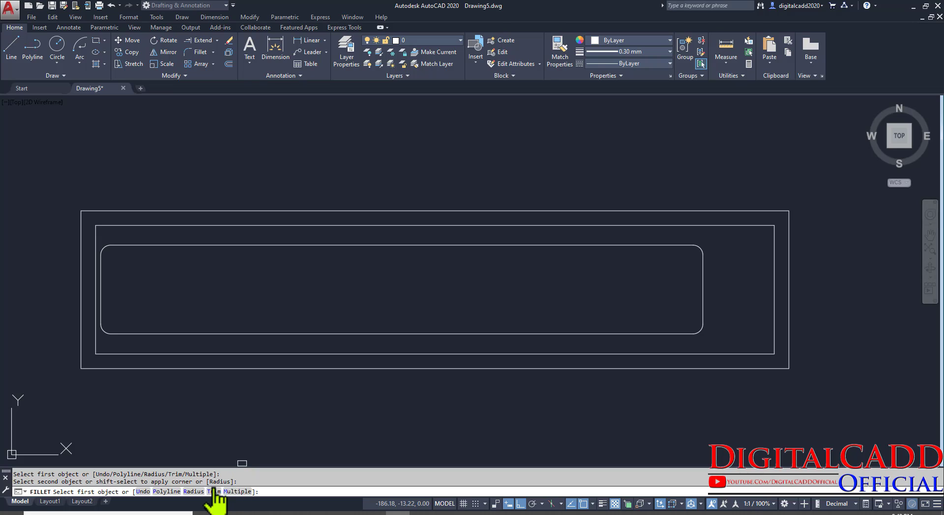
click(192, 492)
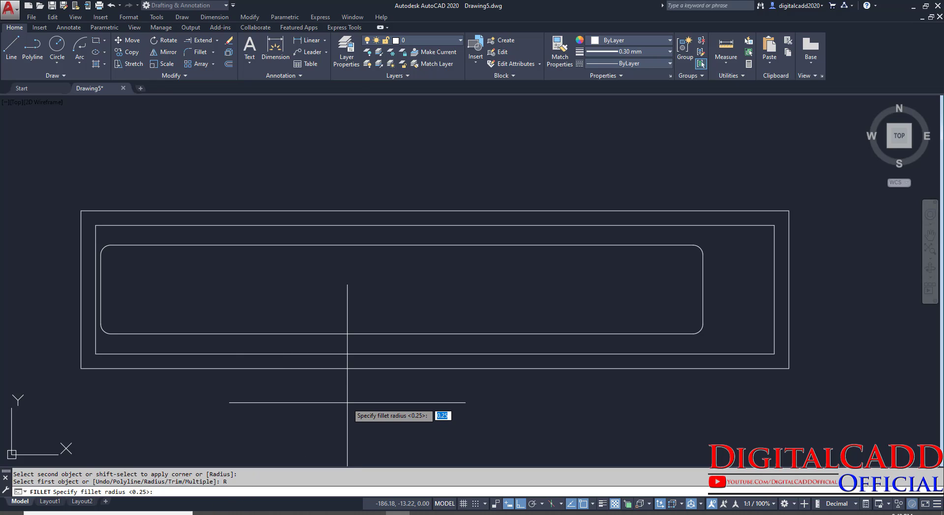
key(Return)
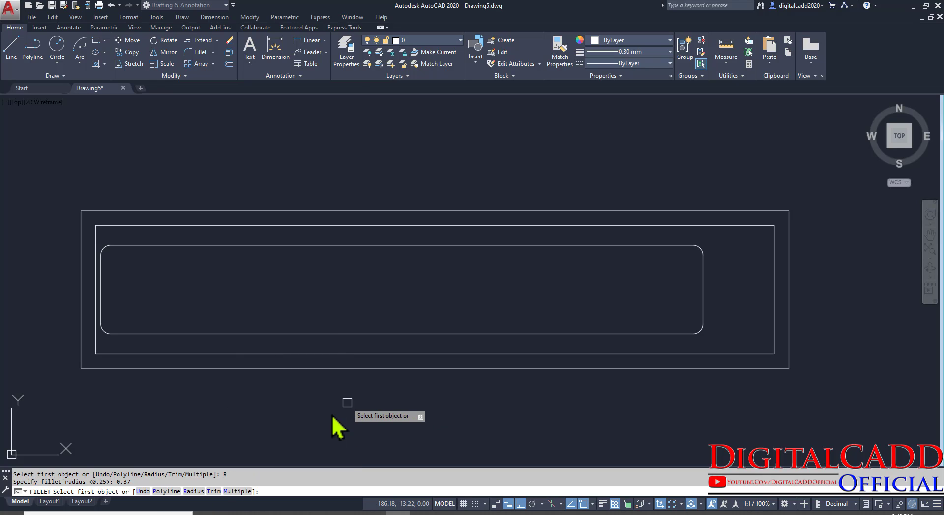
click(231, 492)
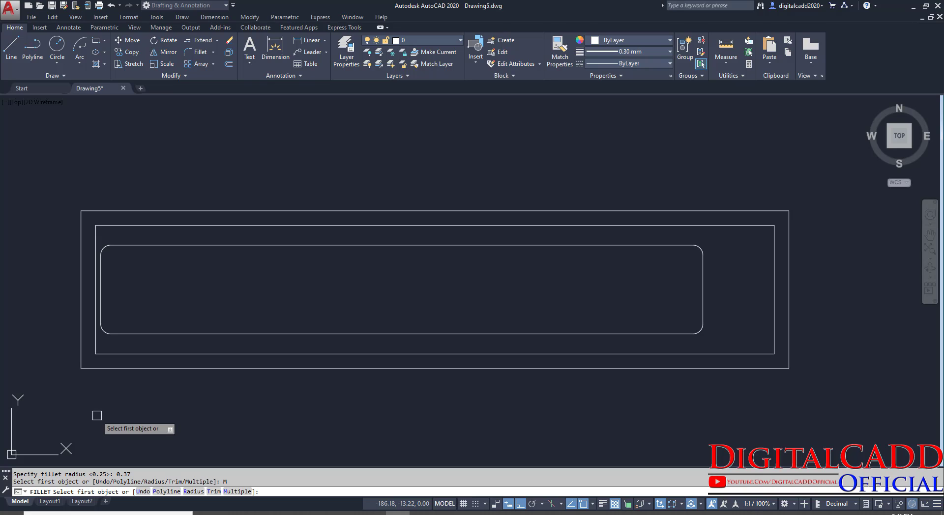
click(167, 492)
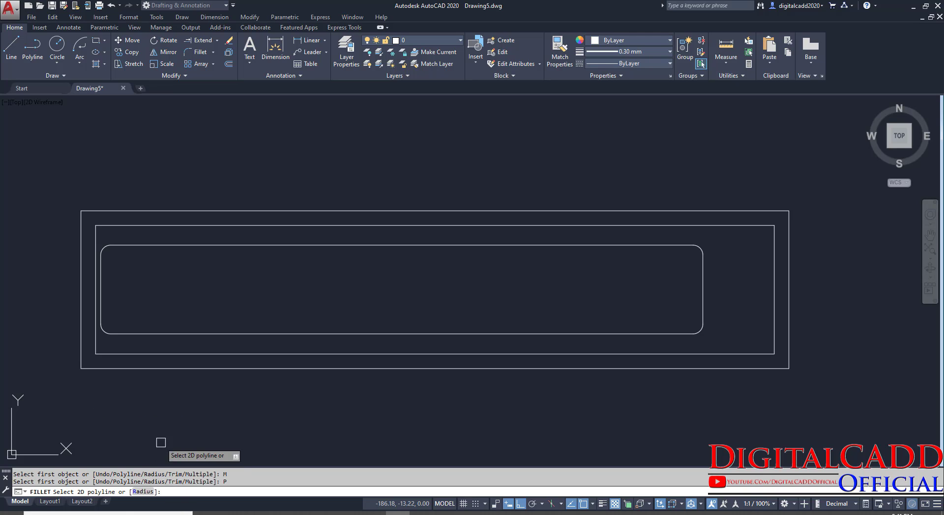
click(139, 369)
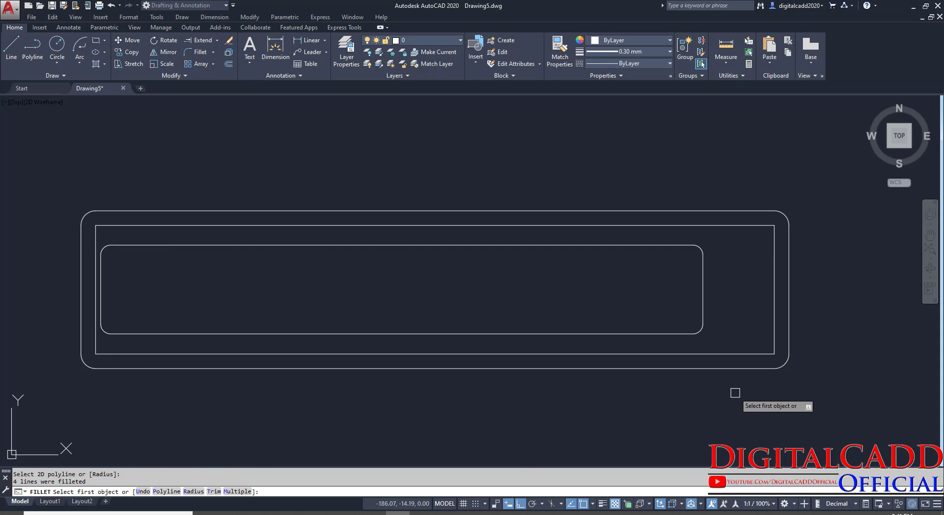
End the Fillet command and undo its whole group of fillets on the slot and the outer rectangle
key(Escape)
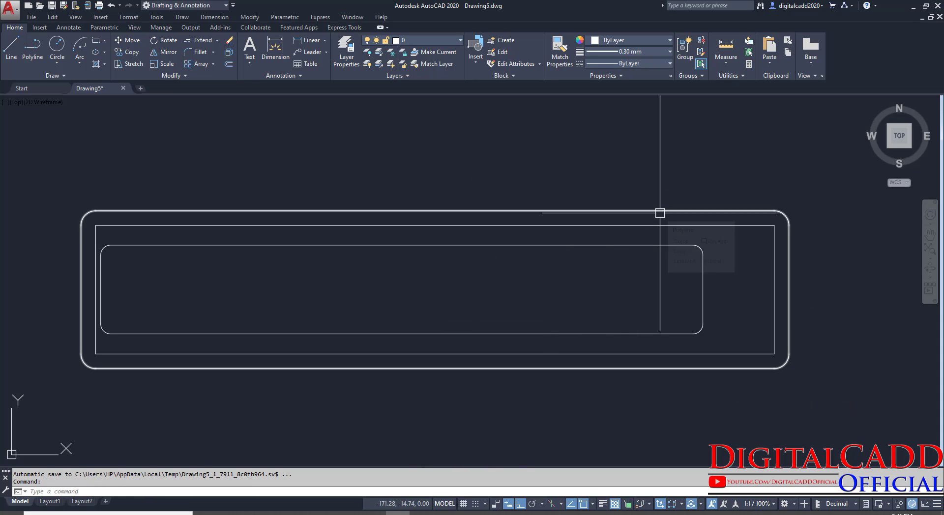
key(ctrl+z)
middle_drag(496, 338, 474, 329)
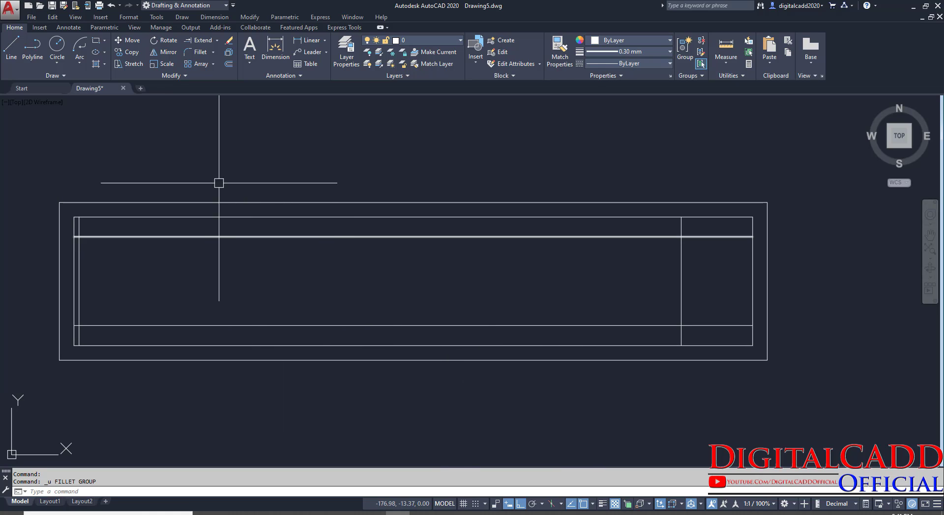
Fillet the inner slot's upper-right and lower-right corners with a 0.25 mm radius, using the Multiple option
click(200, 51)
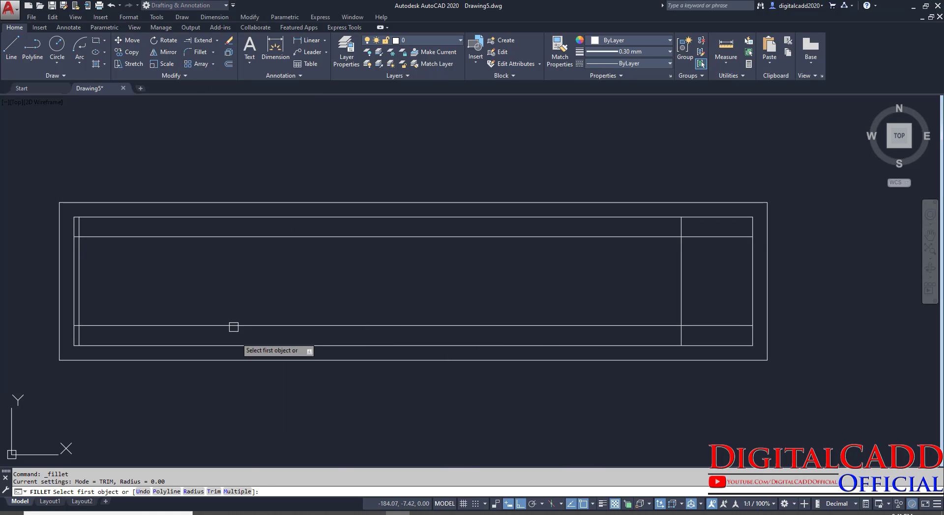
click(188, 492)
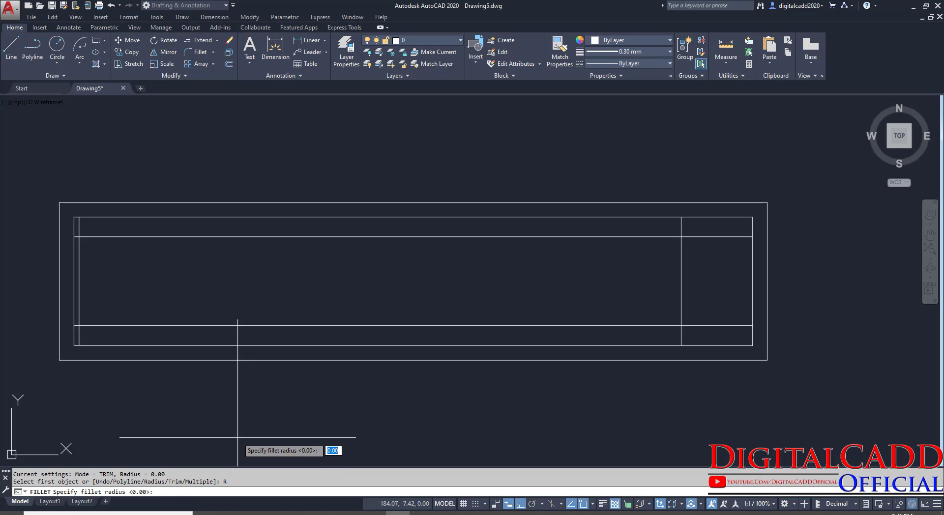
key(Return)
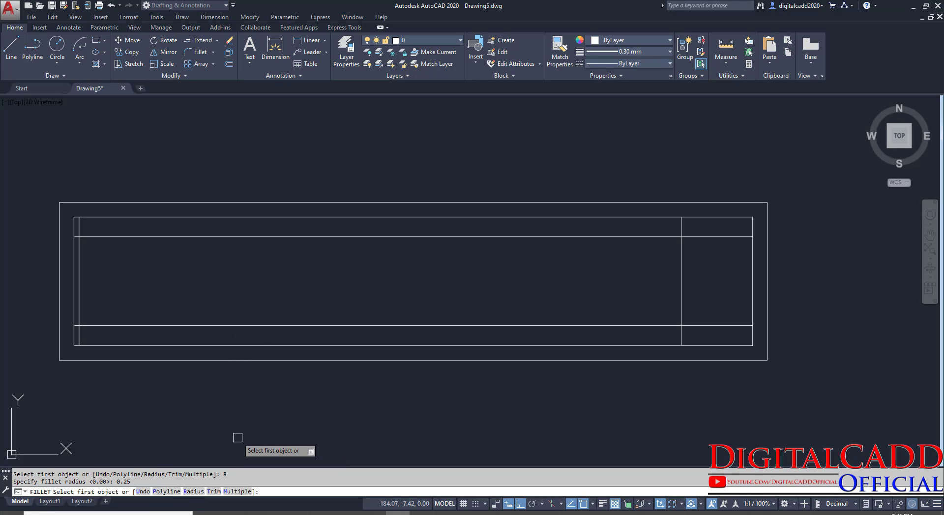
click(243, 493)
click(662, 236)
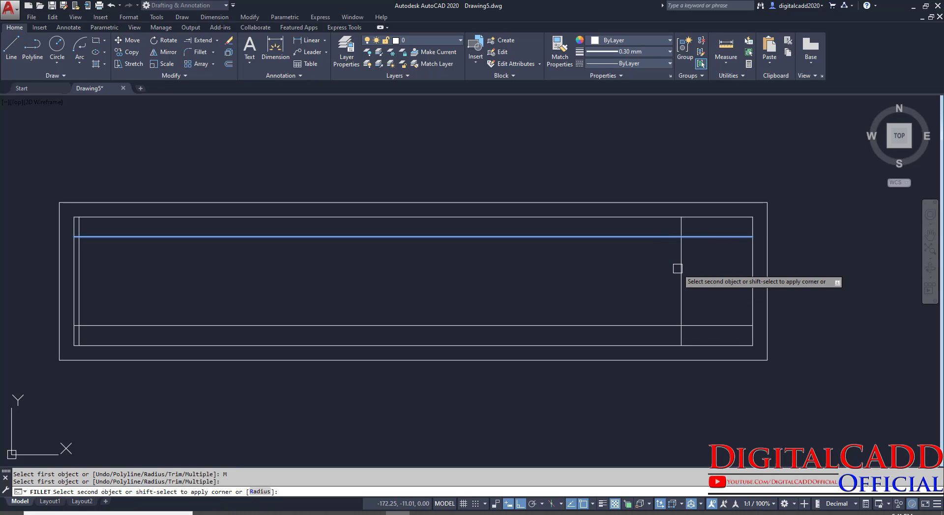
click(680, 277)
click(680, 276)
click(666, 325)
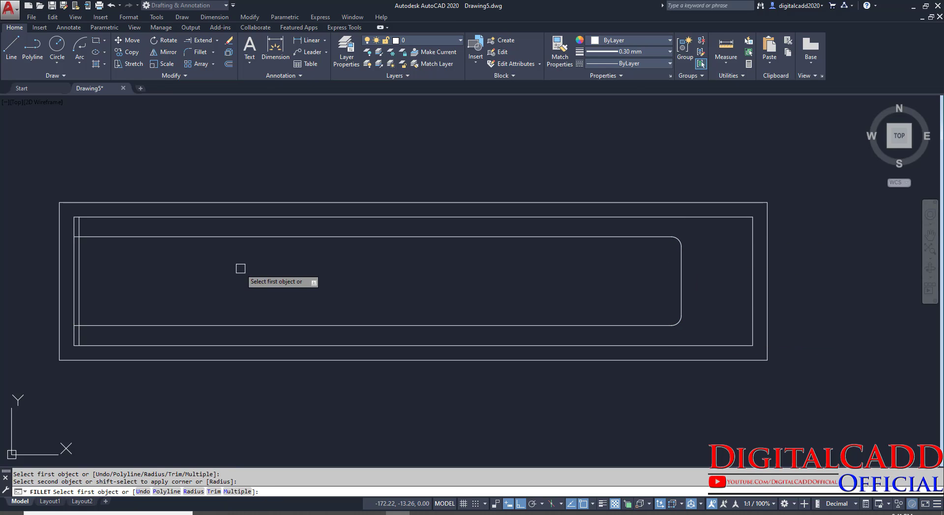
Fillet the inner slot's upper-left and lower-left corners against the slot's own left vertical line, using the same radius
click(135, 234)
click(79, 278)
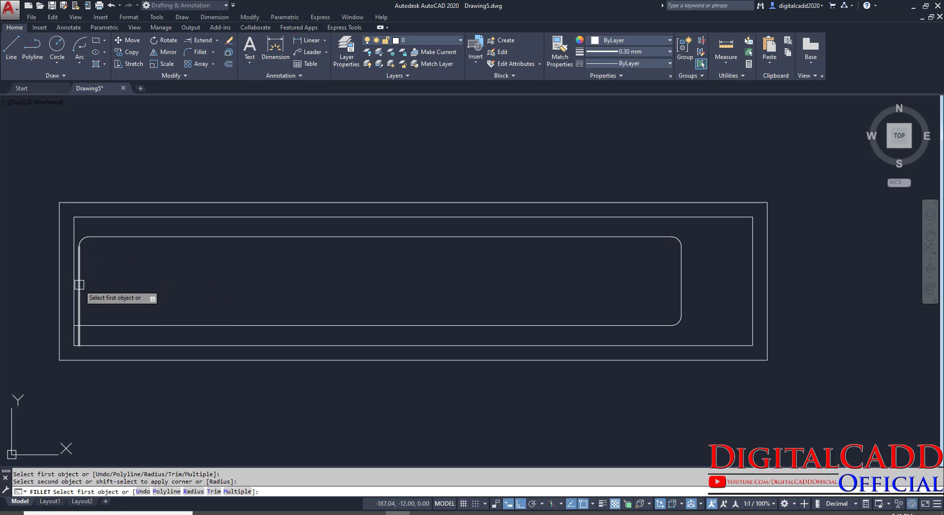
click(79, 295)
click(116, 325)
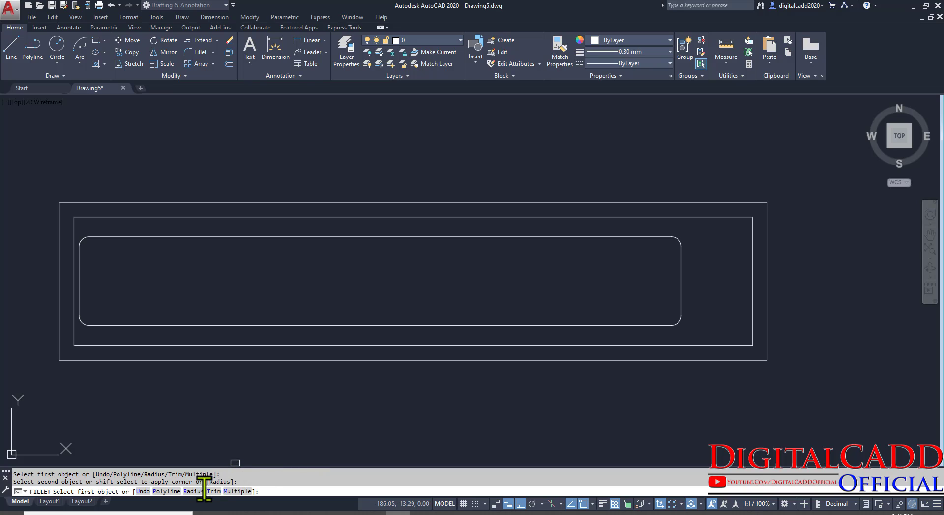
Fillet the whole outer rectangle with a 0.37 mm radius using the Polyline option, and end the command
click(189, 491)
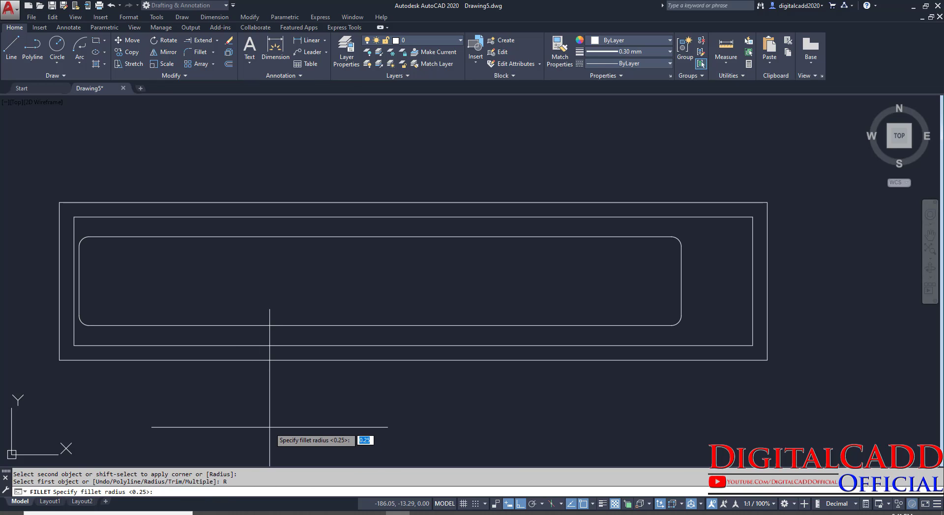
text(0.37)
key(Return)
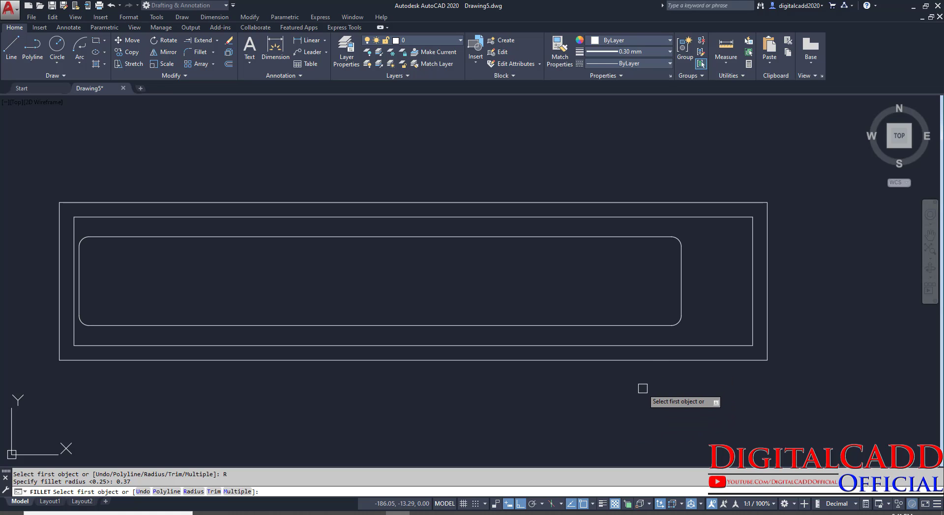
click(164, 492)
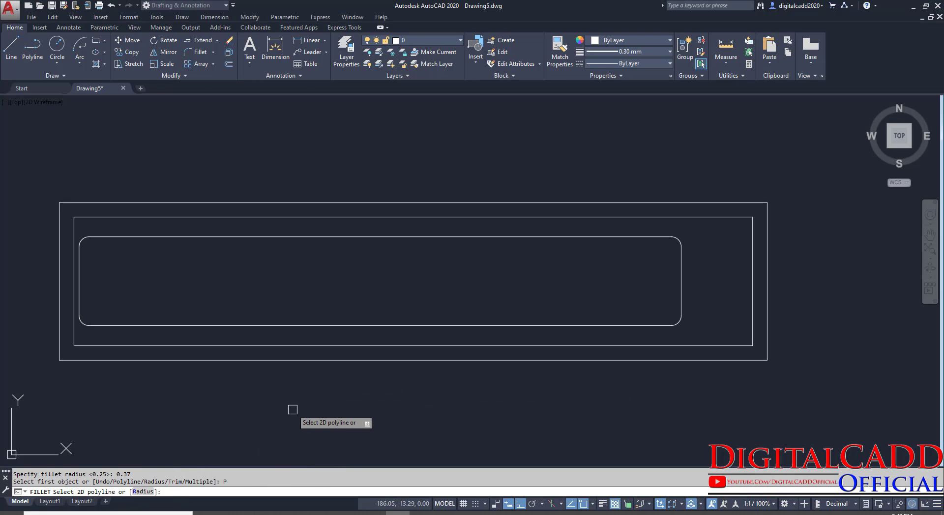
click(296, 356)
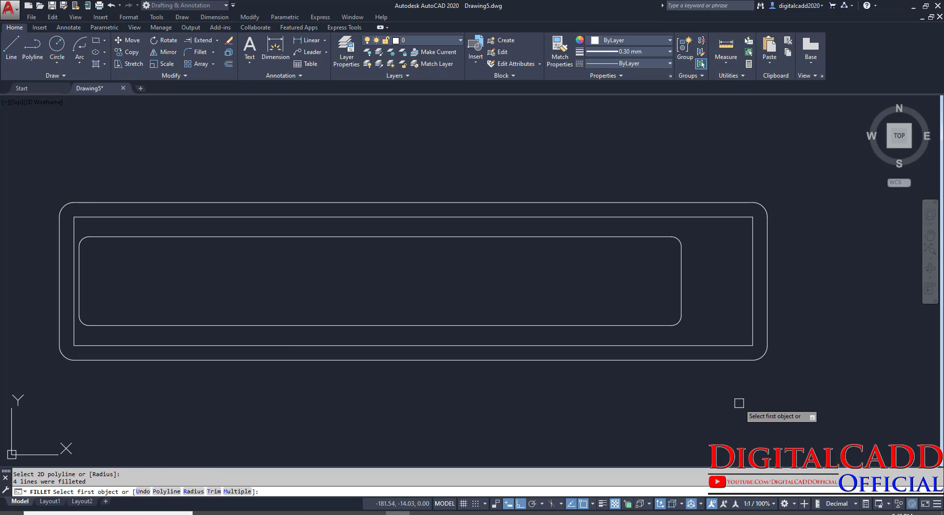
key(Return)
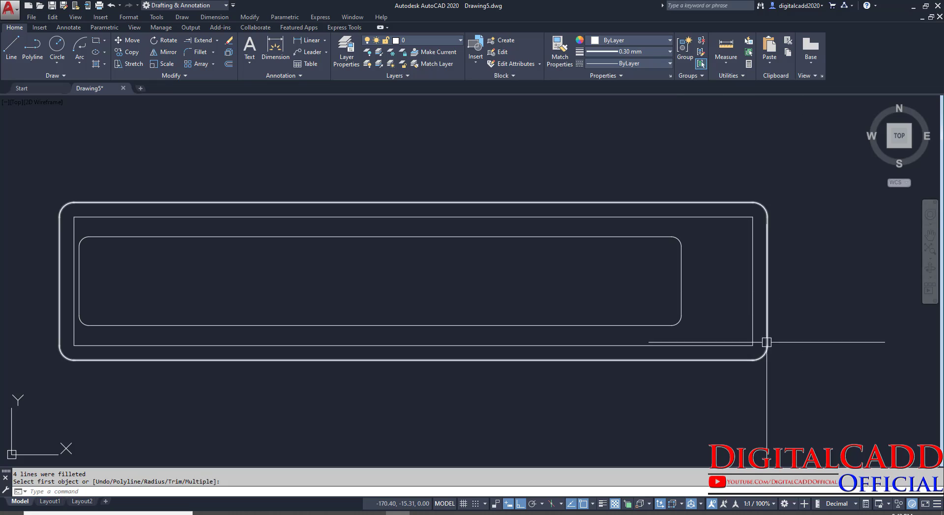
Check the hole diameter in the assignments PDF, and draw a 0.41 mm diameter circle at the hole rectangle's lower-right corner in AutoCAD
mouse_move(524, 391)
middle_down()
mouse_move(523, 373)
mouse_move(510, 369)
mouse_move(520, 380)
mouse_move(512, 387)
middle_up()
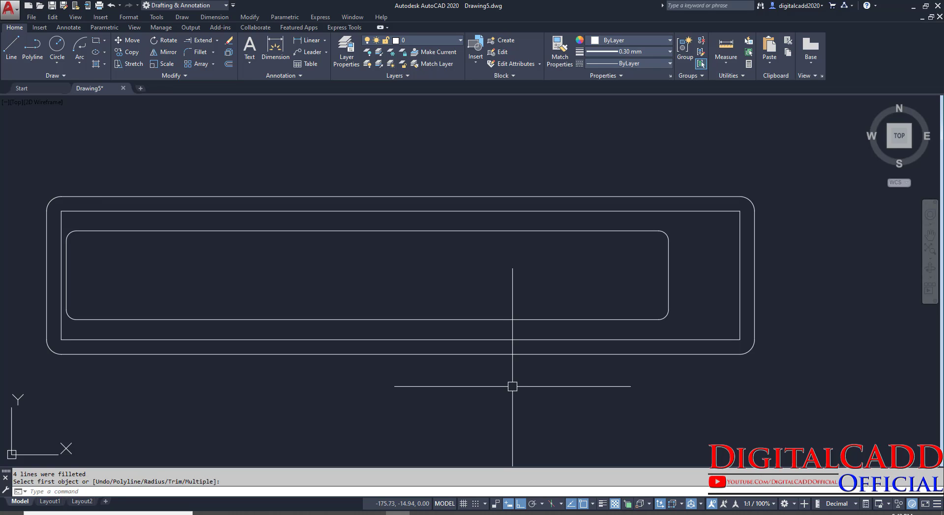
middle_drag(512, 386, 485, 366)
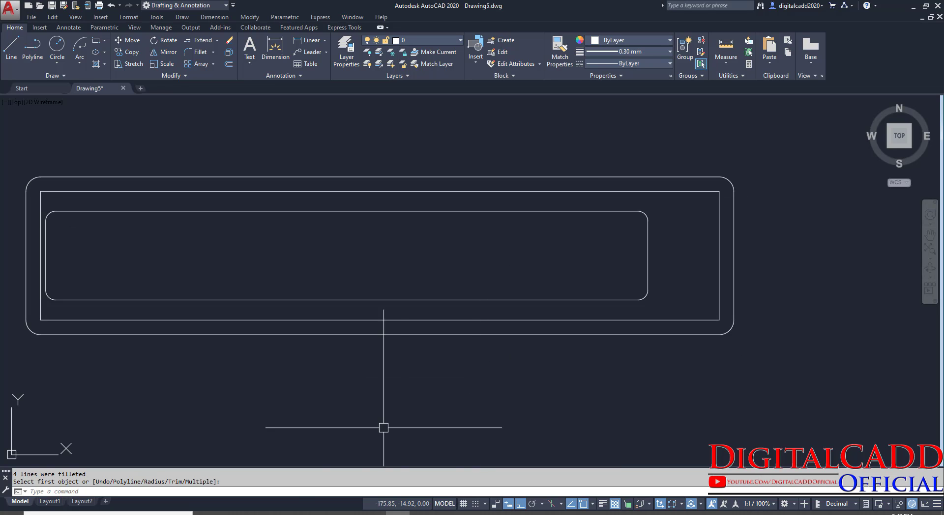
click(277, 513)
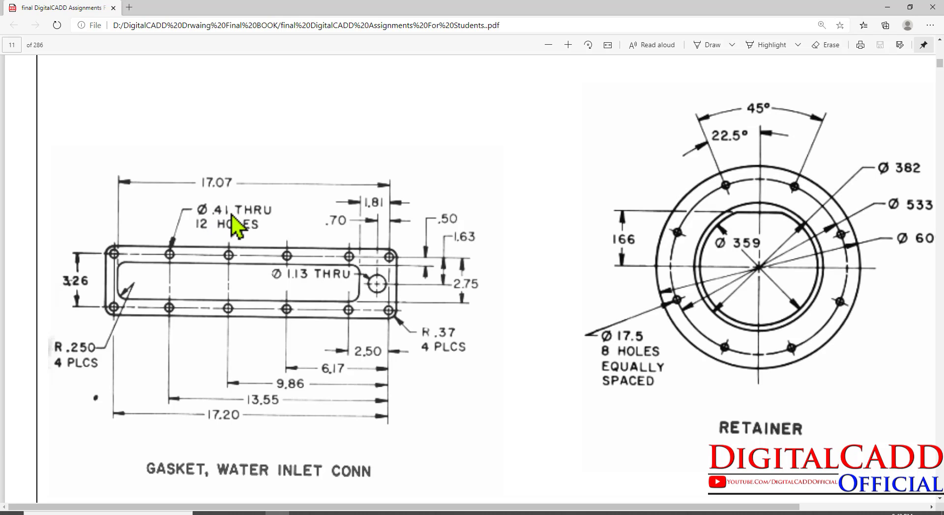
key(alt+Tab)
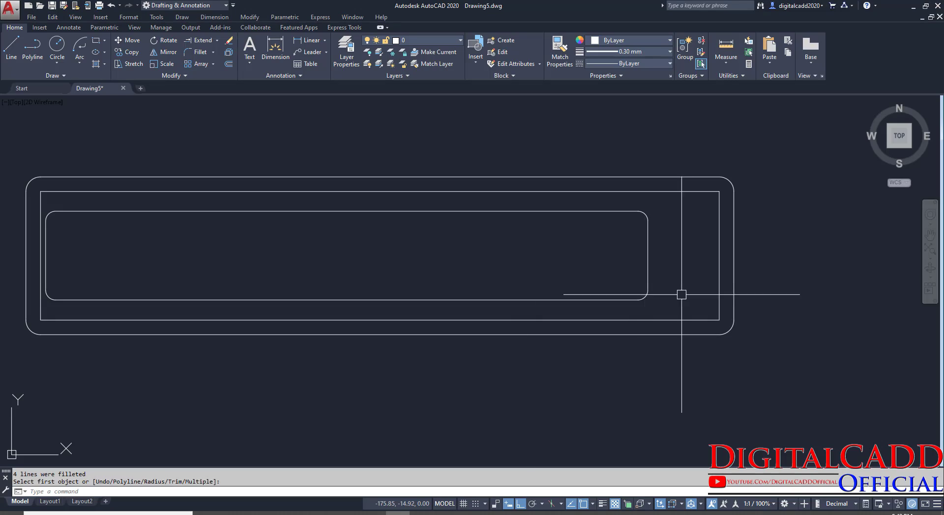
text(C)
key(Return)
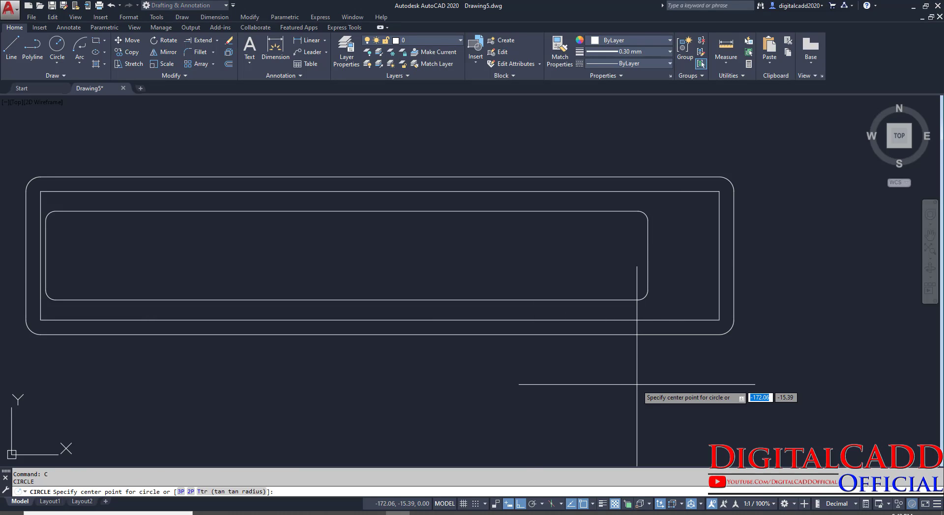
click(720, 321)
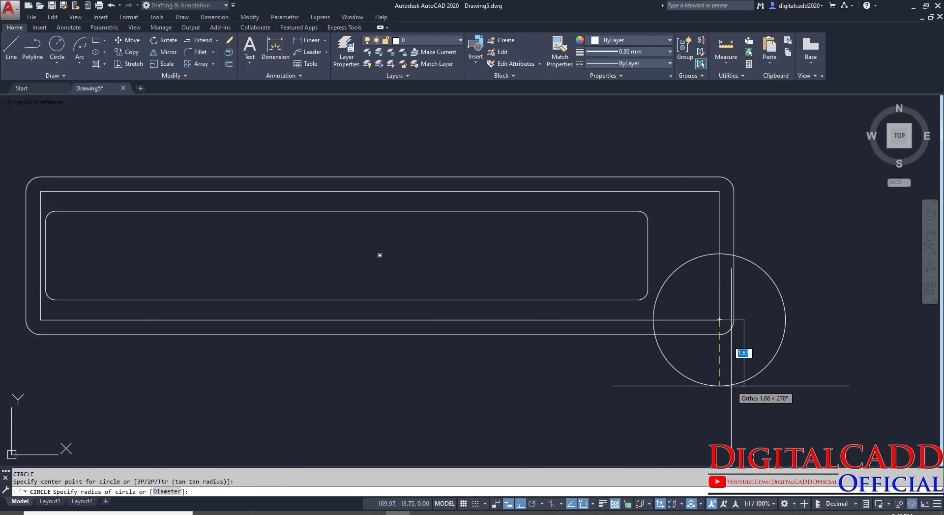
text(D)
key(Return)
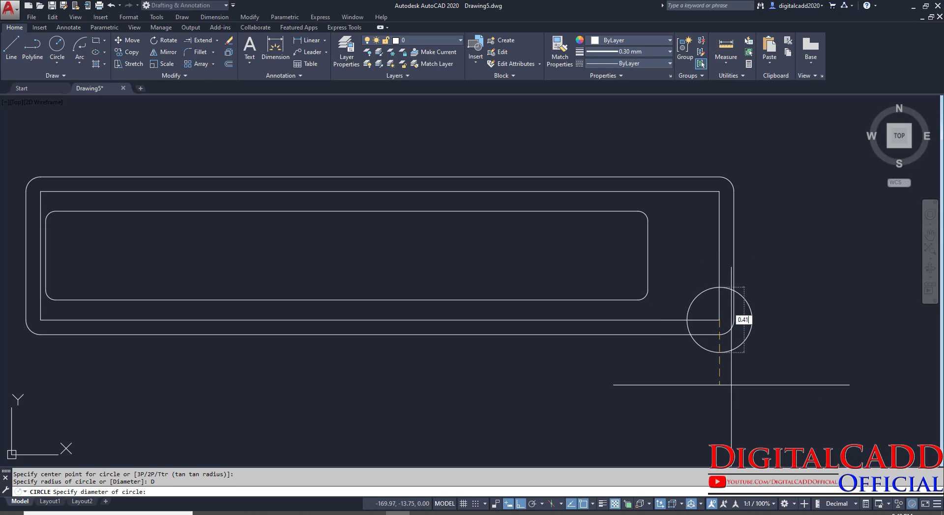
key(Return)
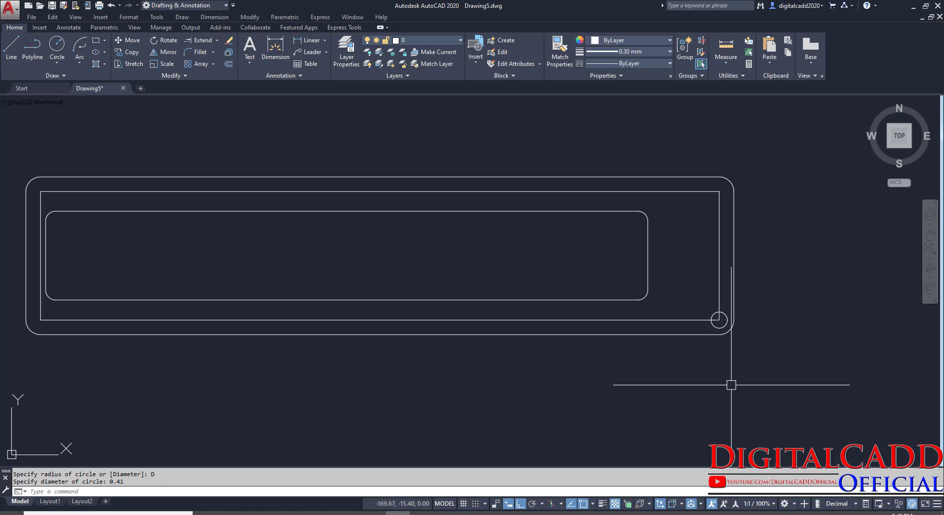
Draw a second circle of the same size, centred on the hole rectangle's upper-right corner
key(Return)
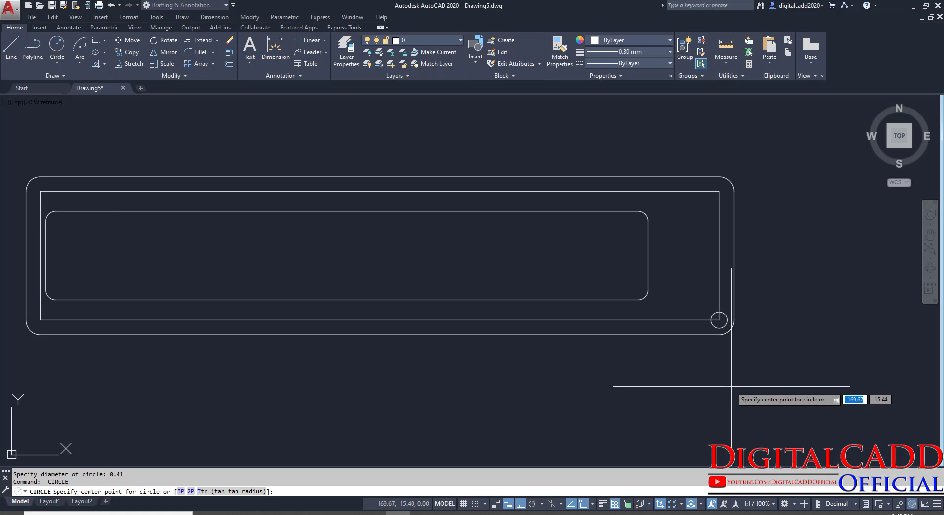
click(714, 191)
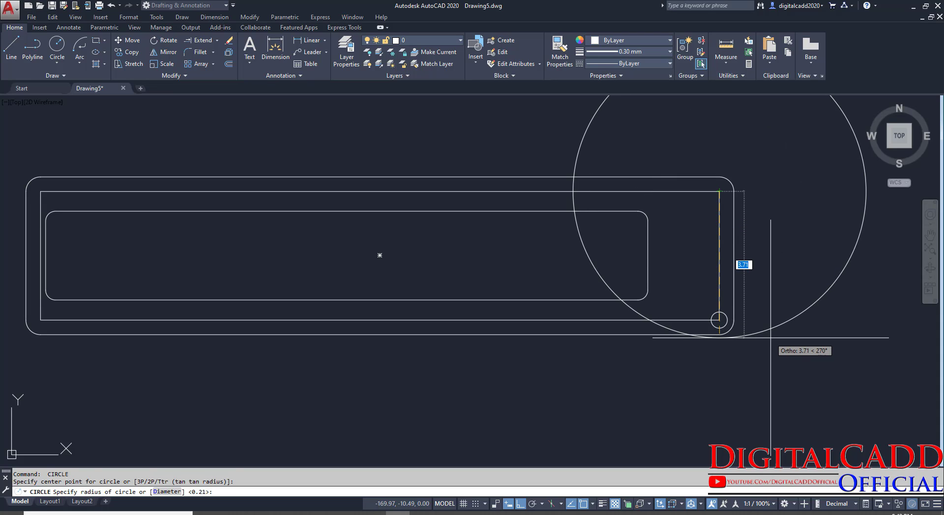
key(Return)
mouse_move(792, 310)
middle_down()
mouse_move(700, 337)
mouse_move(762, 344)
middle_up()
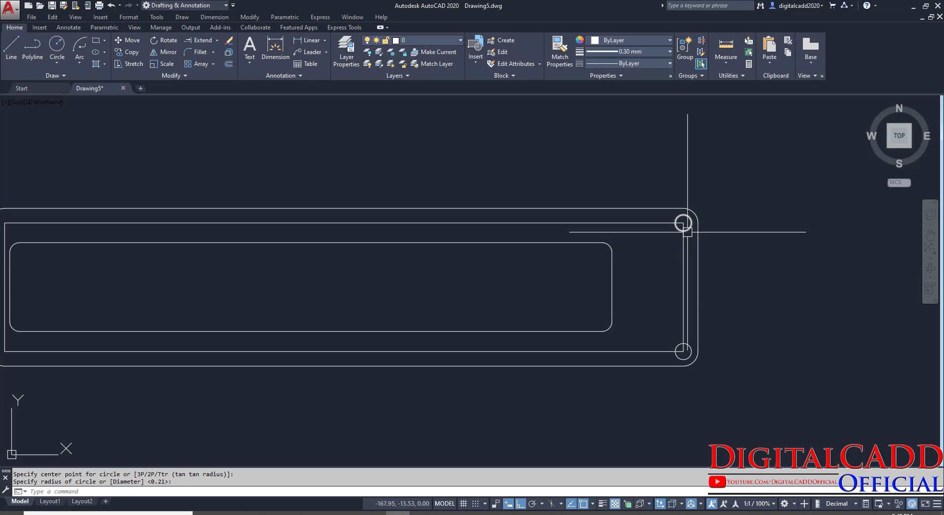
scroll(588, 307, down, 2)
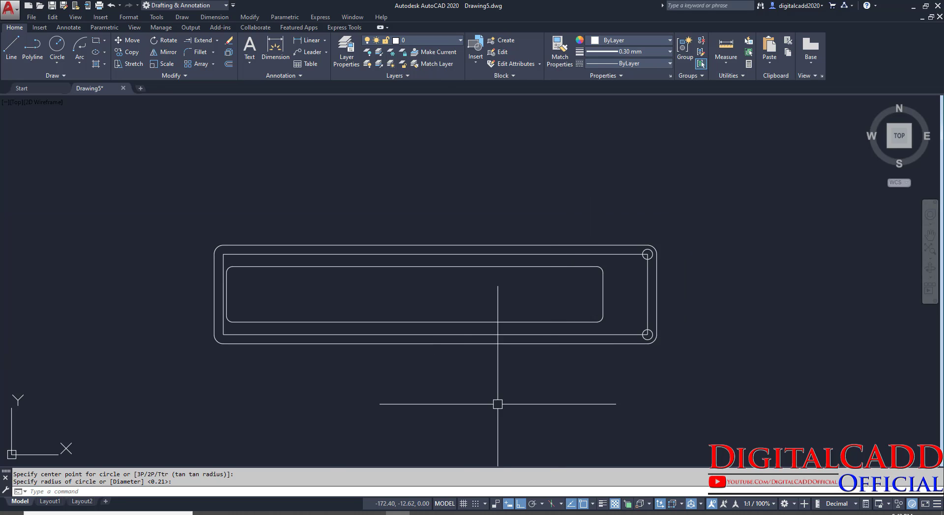
Check the hole spacing in the assignments PDF, and copy both right-hand corner circles 2.5 mm to the left in AutoCAD
click(278, 513)
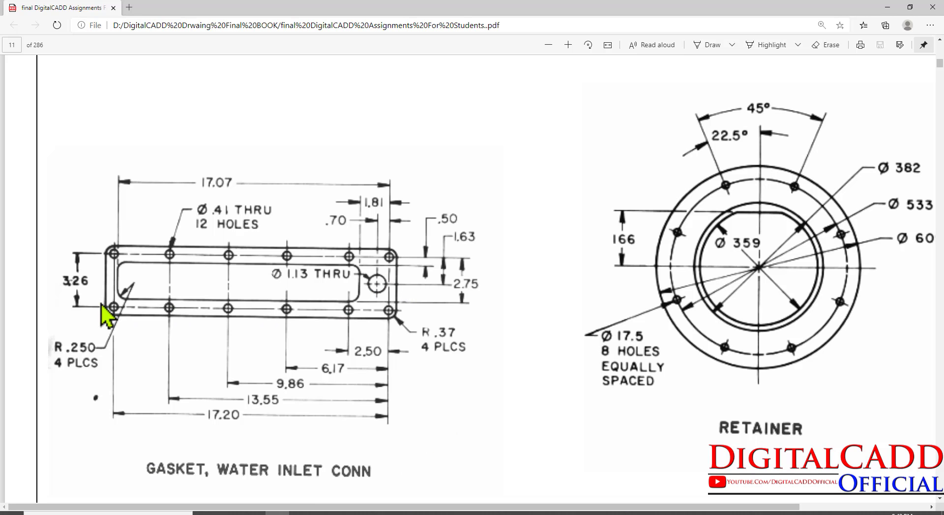
click(397, 512)
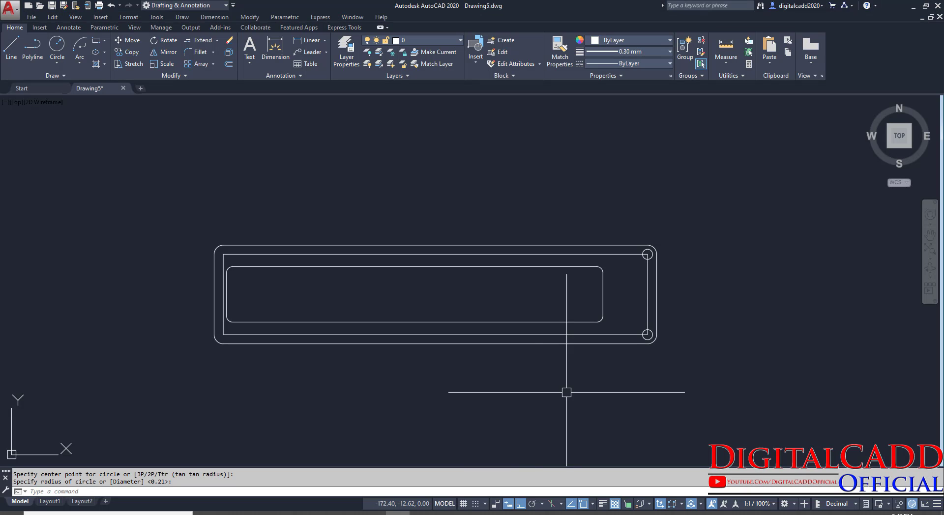
scroll(652, 256, up, 2)
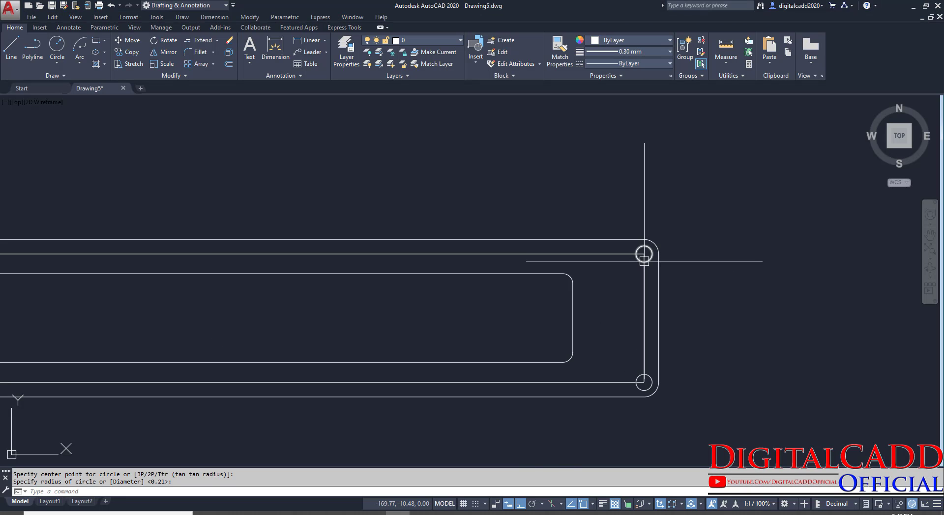
click(649, 254)
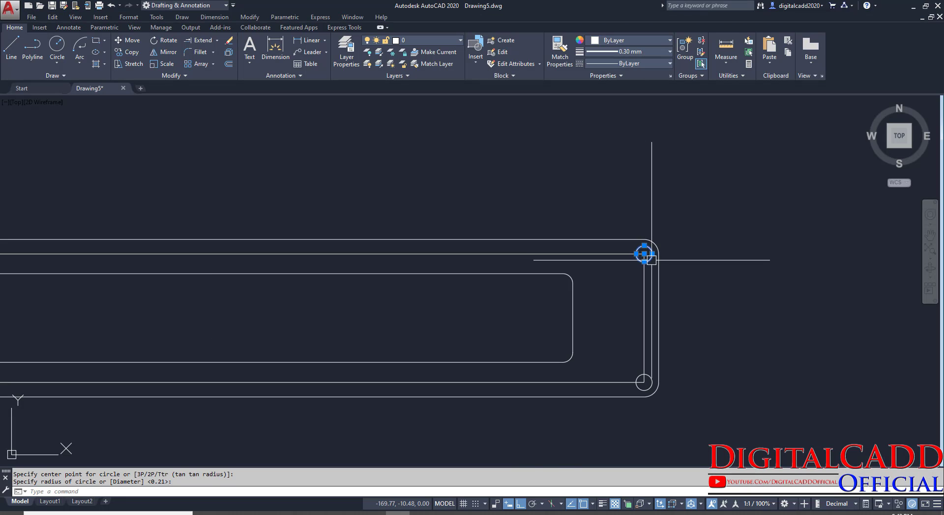
click(652, 376)
scroll(724, 278, down, 2)
middle_drag(712, 411, 648, 363)
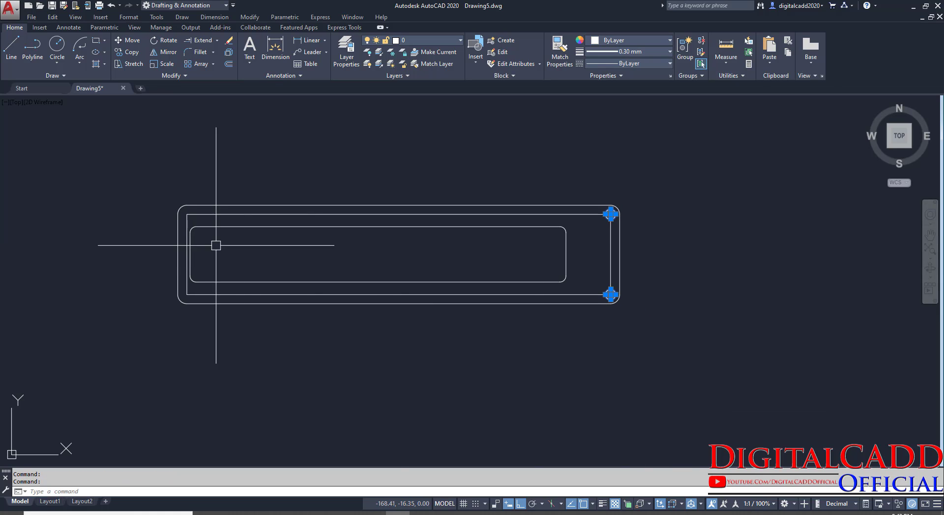
click(133, 54)
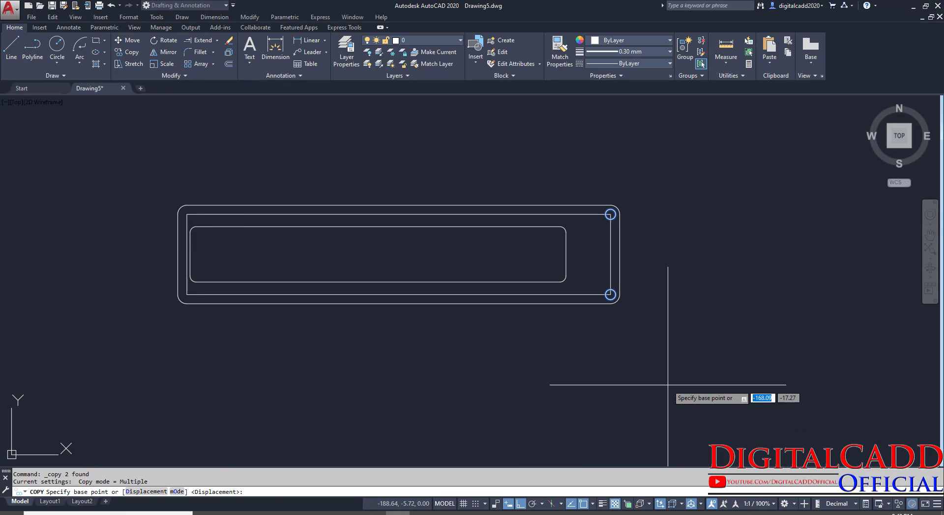
click(733, 367)
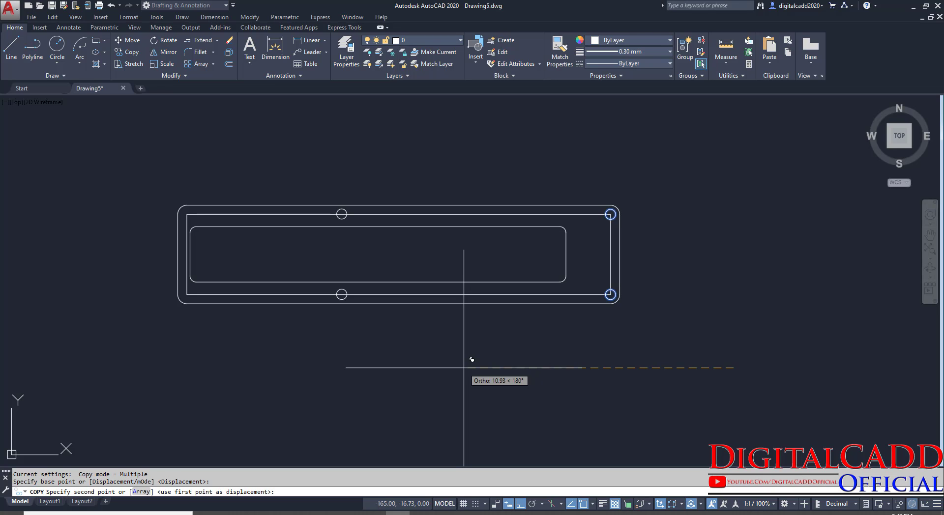
click(277, 512)
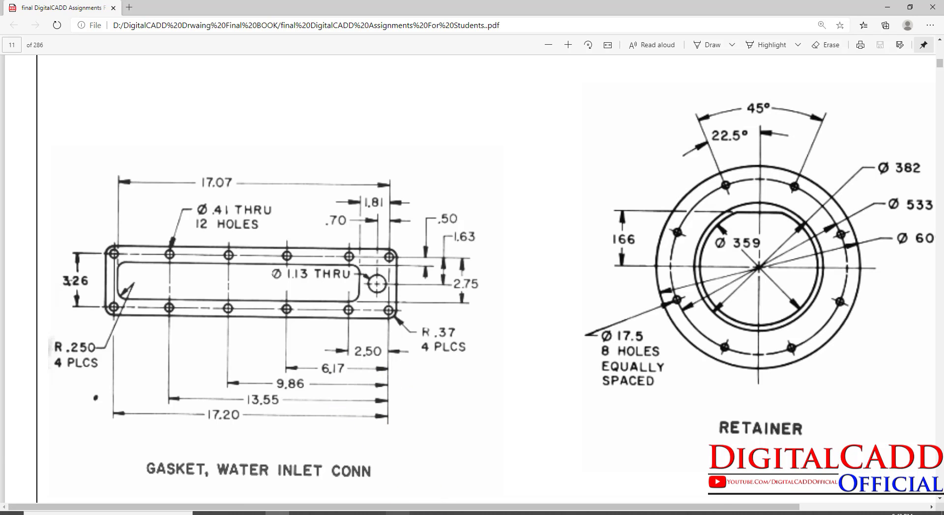
click(397, 512)
text(2.)
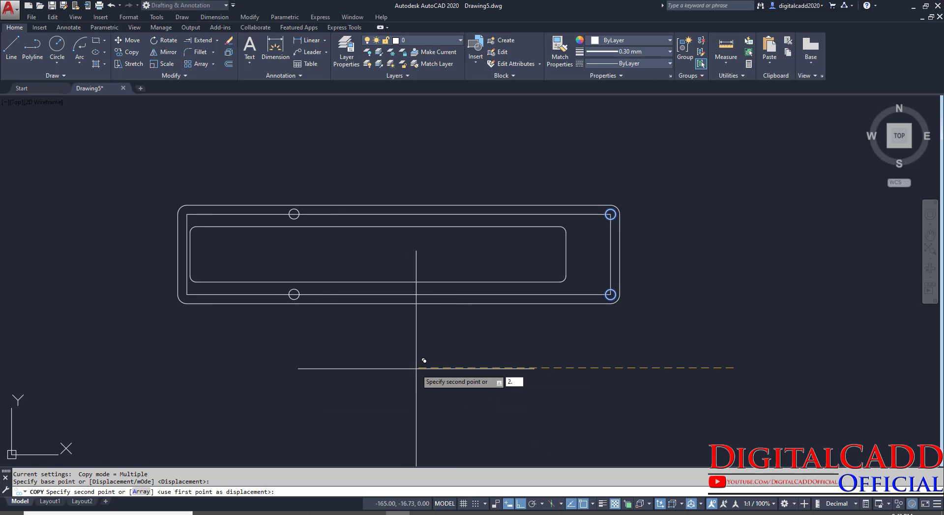
text(5)
key(Return)
Copy both right-hand corner circles 6.17 mm to the left, check the assignments PDF, and place another pair 9.86 mm left in AutoCAD
text(6)
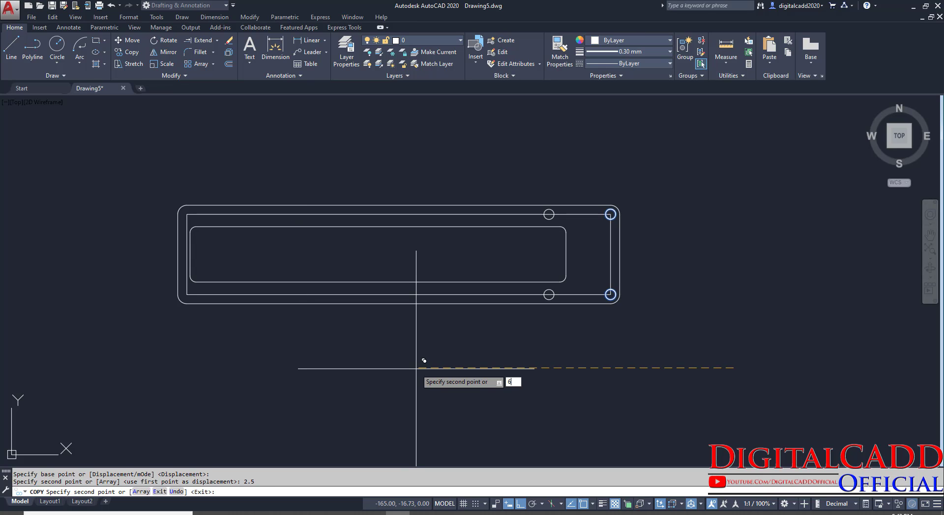
text(.17)
key(Return)
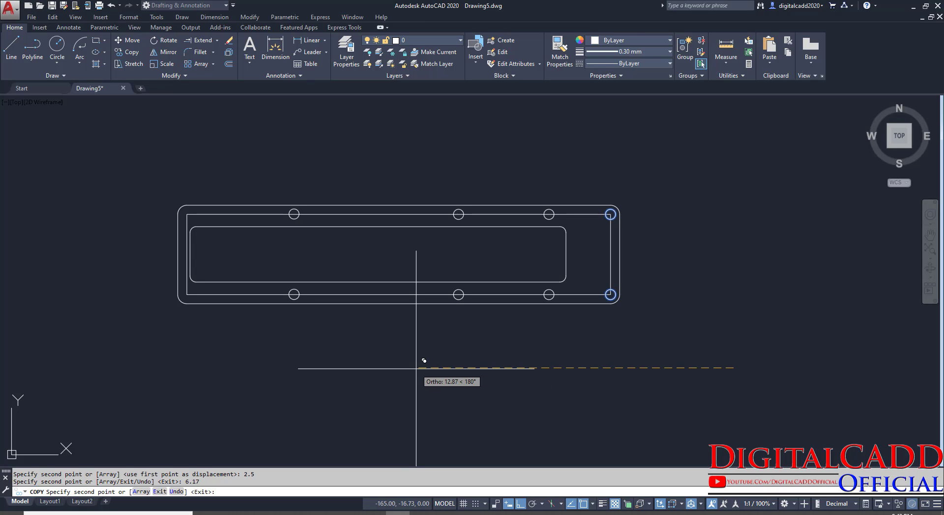
click(278, 513)
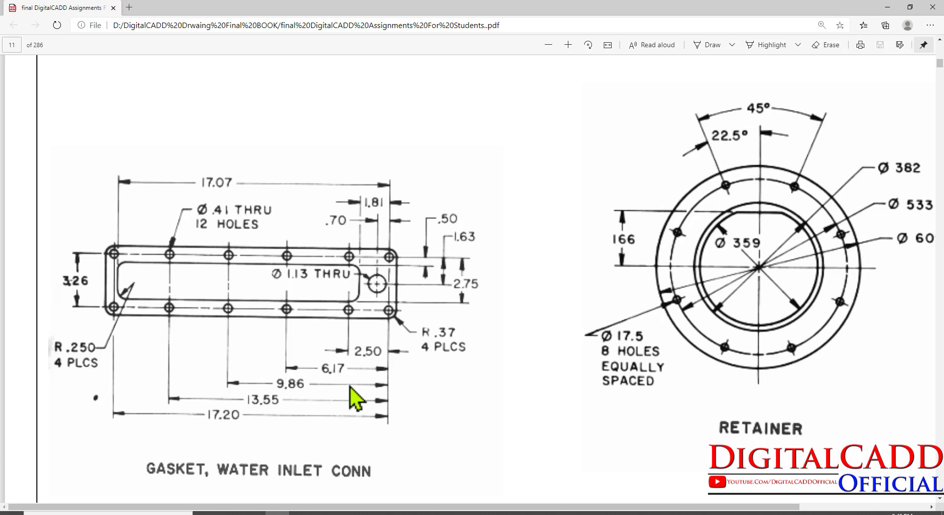
click(398, 513)
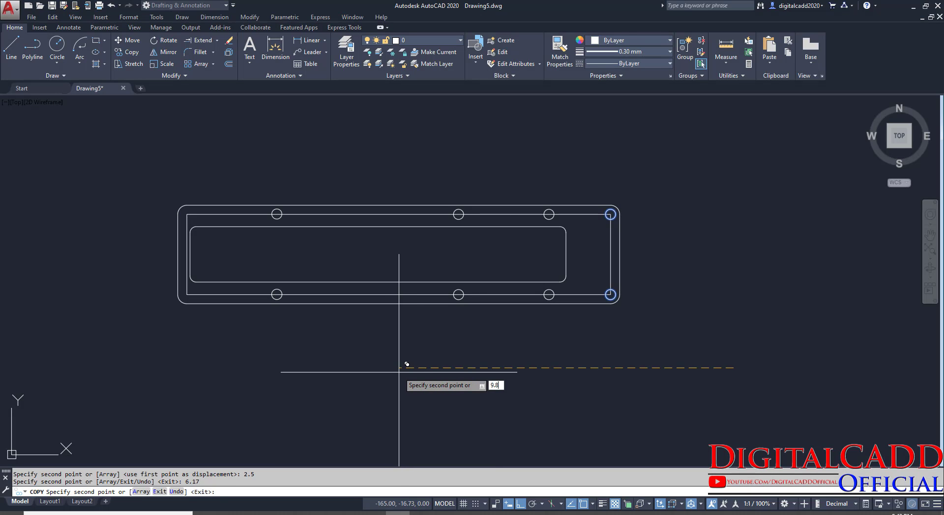
text(9.86)
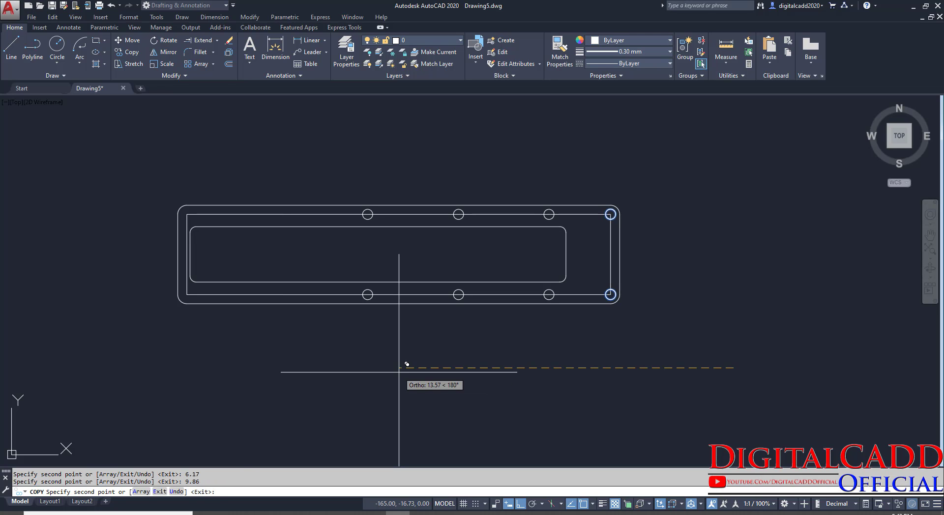
key(Return)
Check the fourth hole spacing in the assignments PDF, and place a pair of circle copies 13.55 mm to the left in AutoCAD
click(277, 513)
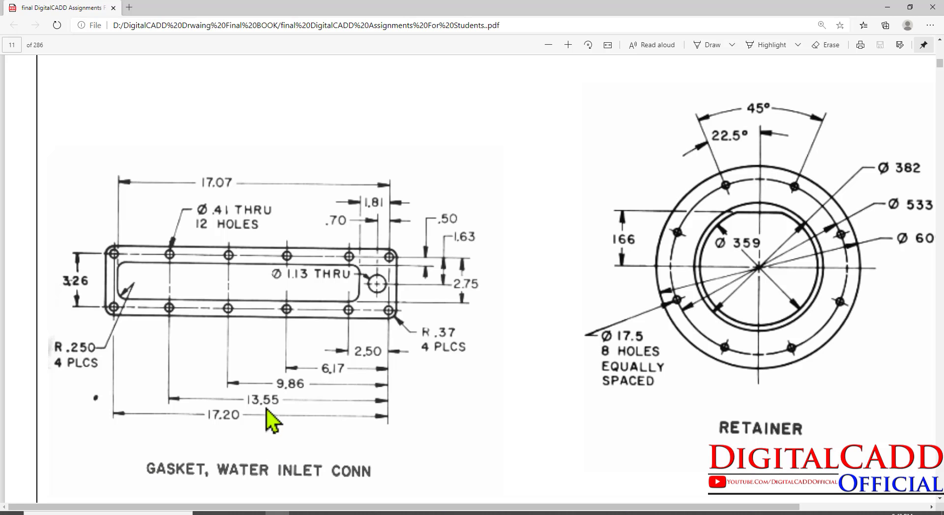
click(398, 513)
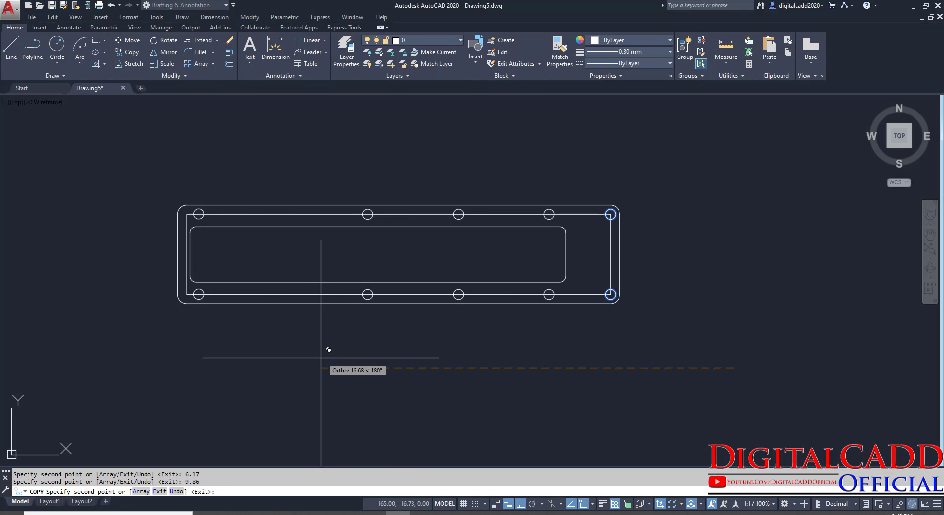
text(13.55)
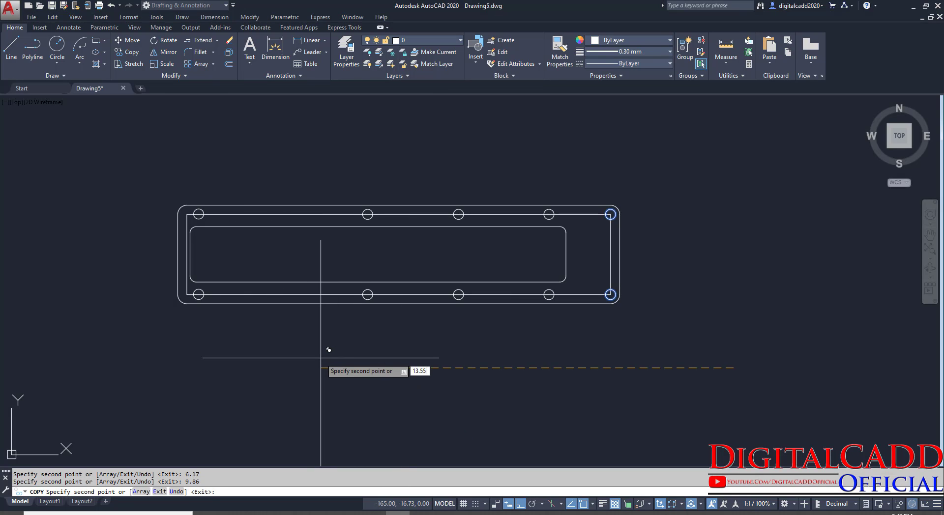
key(Return)
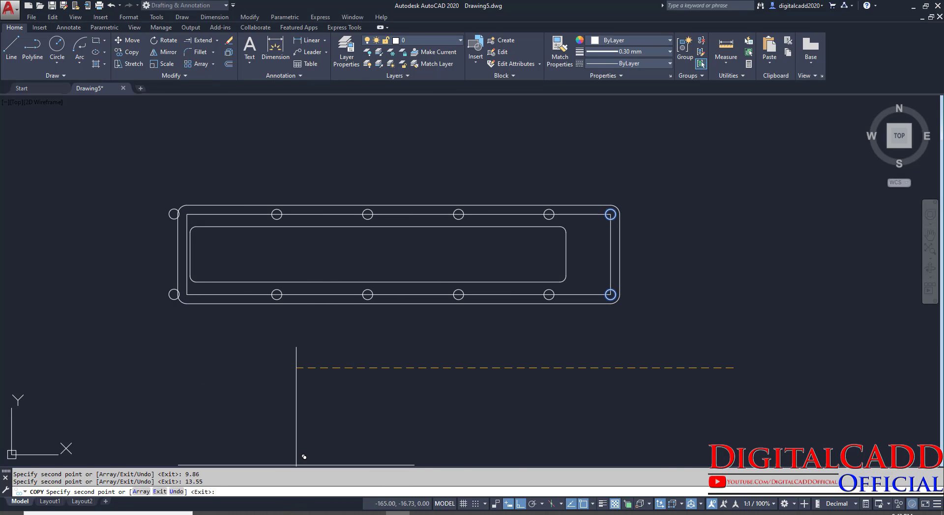
Check the overall hole spacing in the assignments PDF, place the last circle pair 17.20 mm to the left in AutoCAD, and end the copy
click(280, 512)
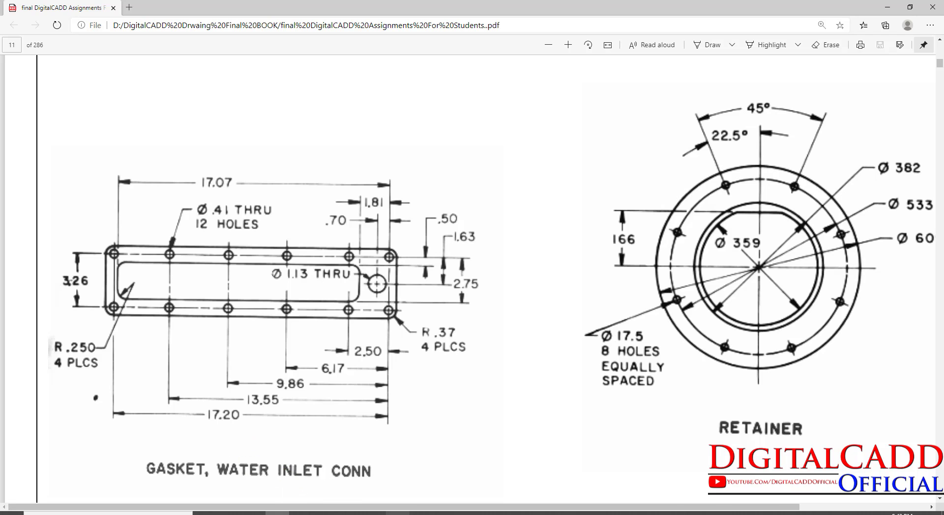
click(398, 512)
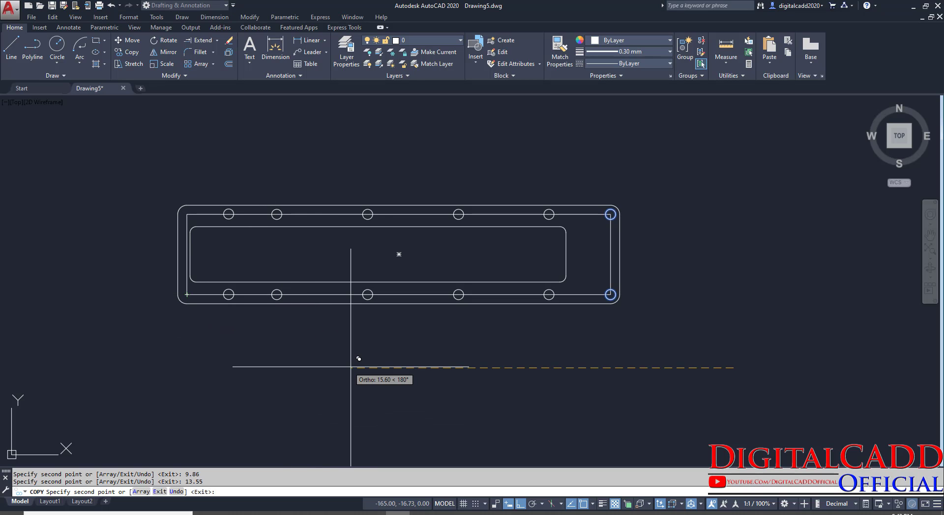
text(17.20)
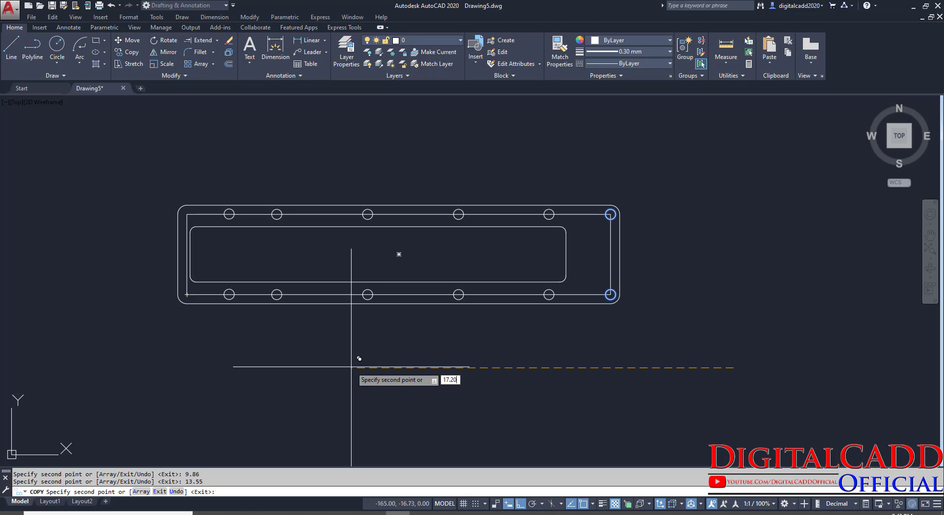
key(Return)
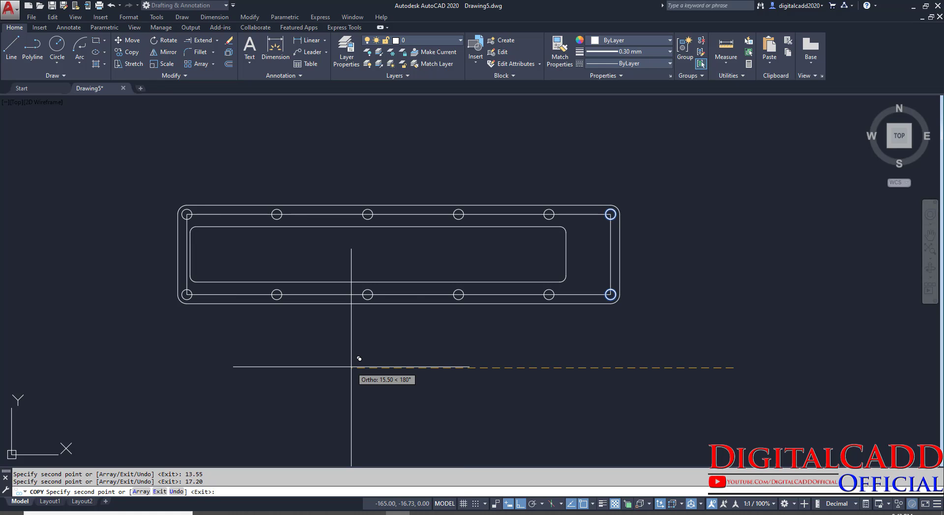
key(Return)
middle_drag(413, 328, 430, 360)
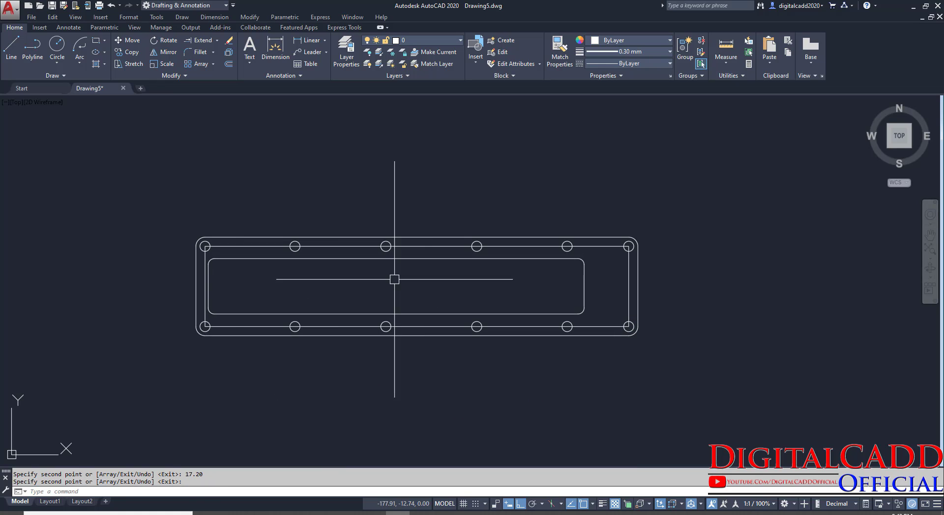
Turn on lineweight display so the gasket drawing shows its line thicknesses
scroll(430, 341, up, 2)
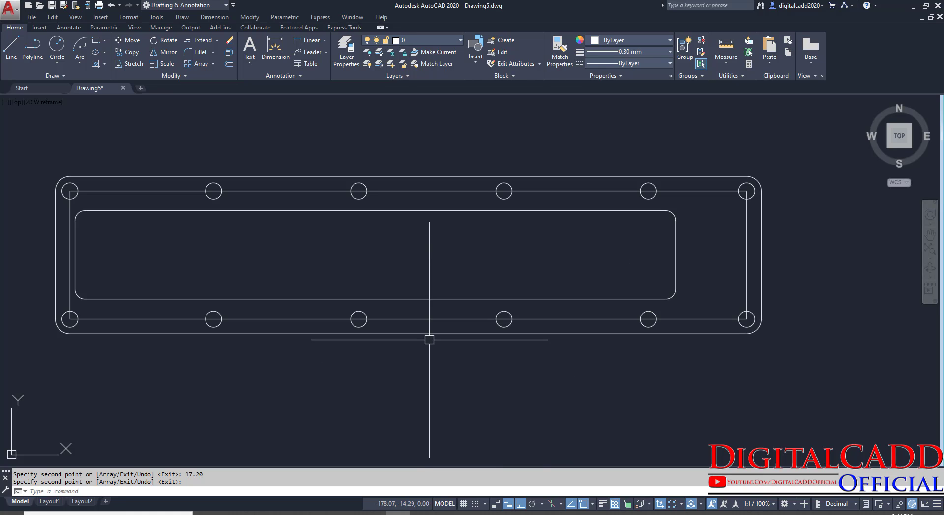
mouse_move(648, 345)
middle_down()
mouse_move(688, 350)
mouse_move(678, 360)
mouse_move(625, 324)
middle_up()
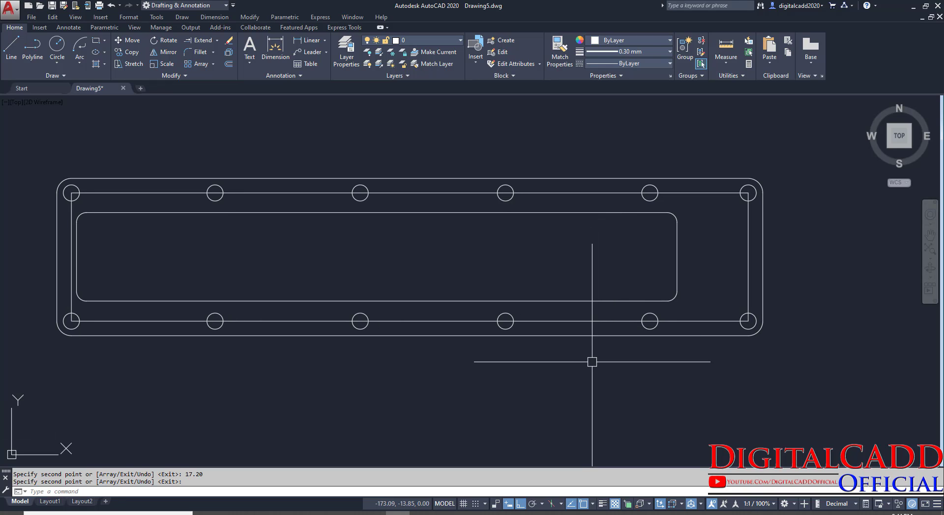
click(603, 504)
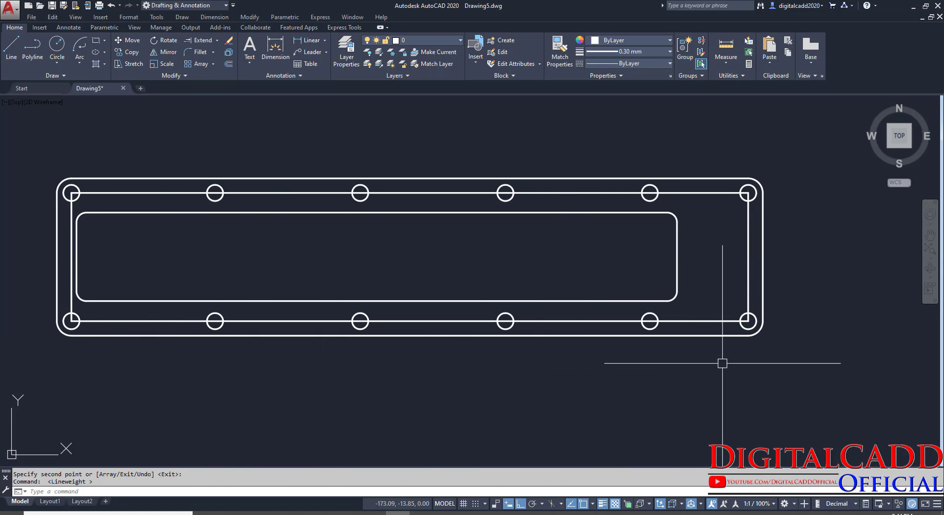
Set the lineweight of the four straight lines through the hole centres to 0.20 mm and clear the selection
mouse_move(780, 362)
middle_down()
mouse_move(746, 343)
mouse_move(773, 352)
middle_up()
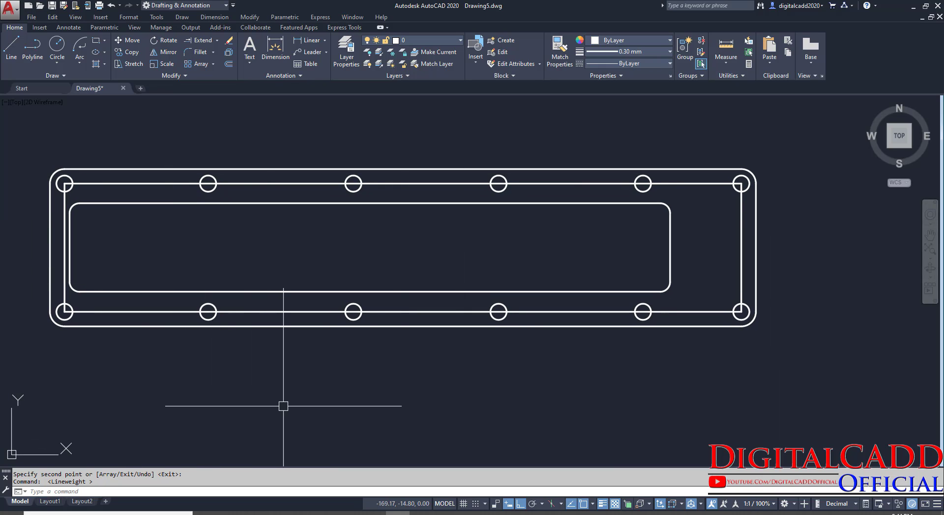
click(742, 232)
click(719, 184)
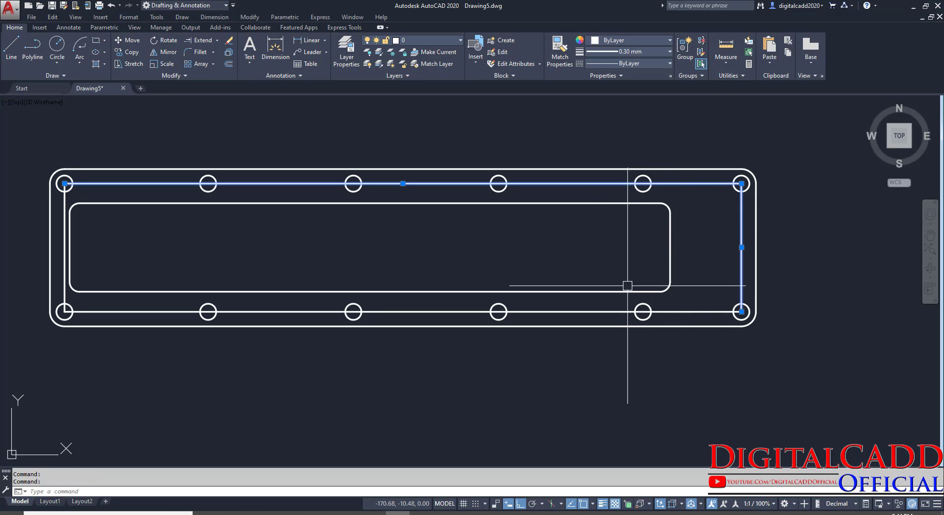
click(608, 310)
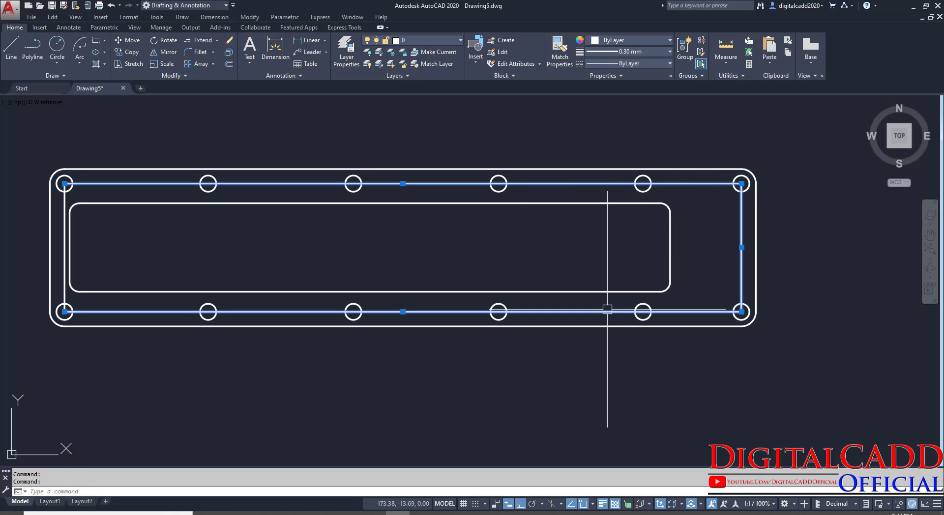
click(65, 200)
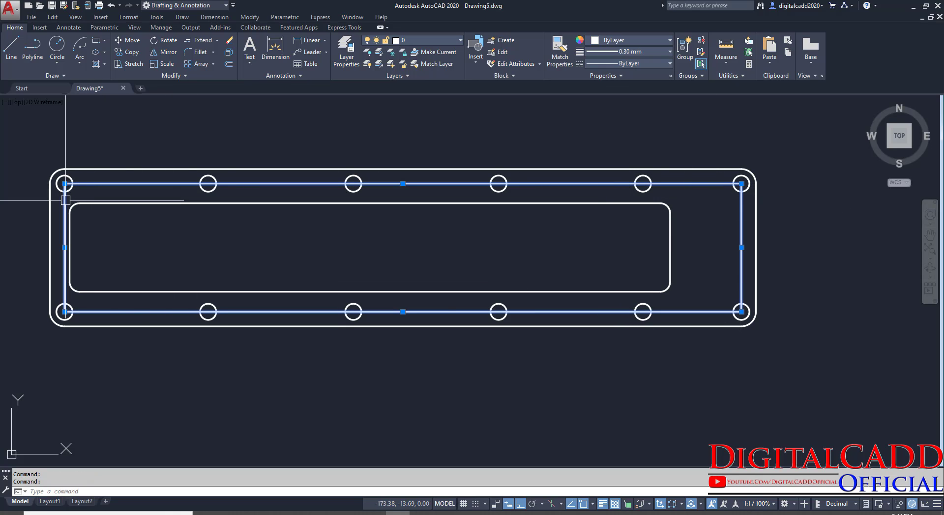
click(639, 52)
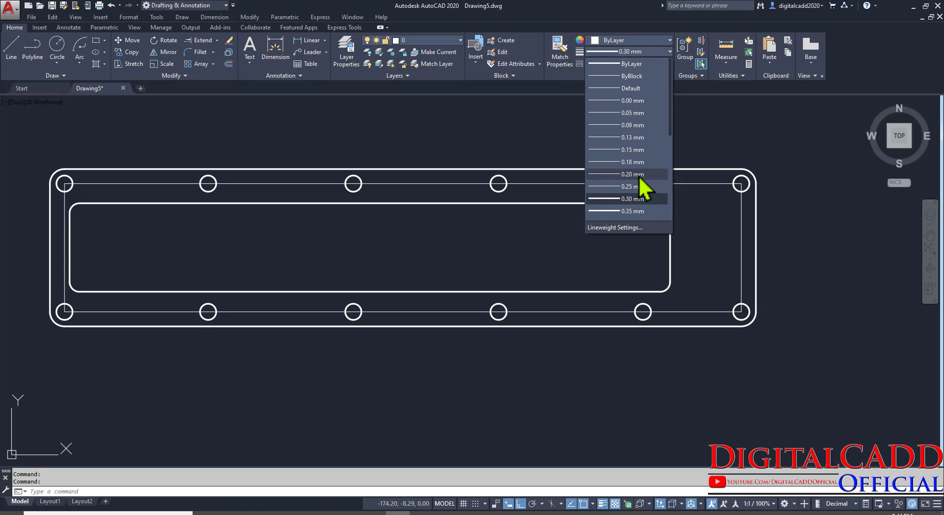
click(640, 174)
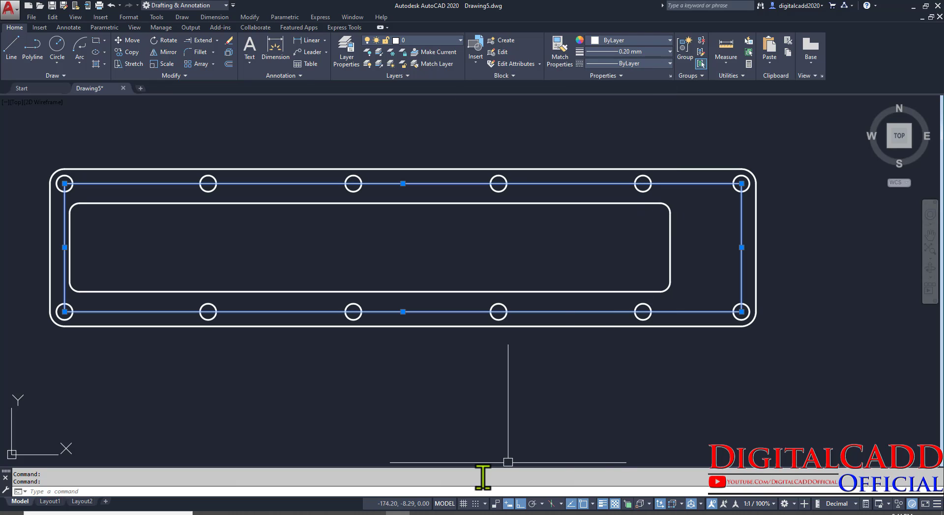
middle_drag(561, 371, 563, 397)
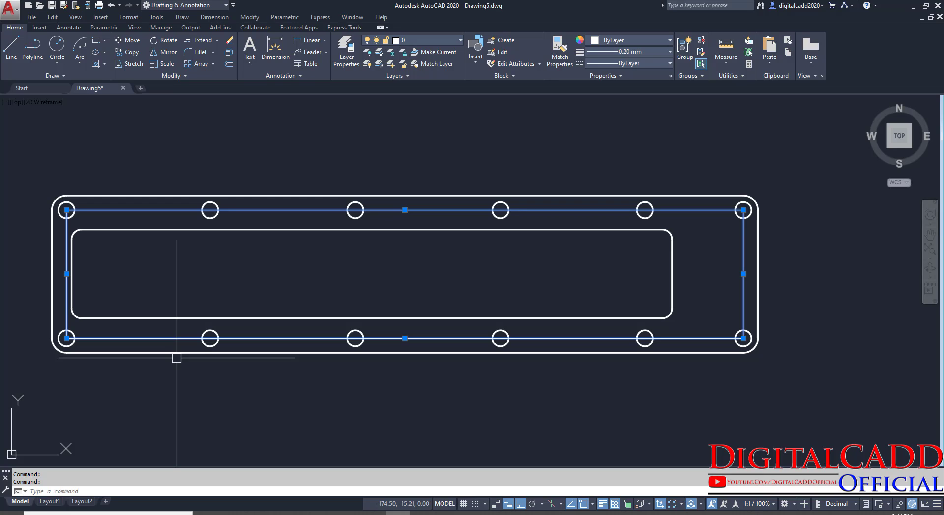
key(Escape)
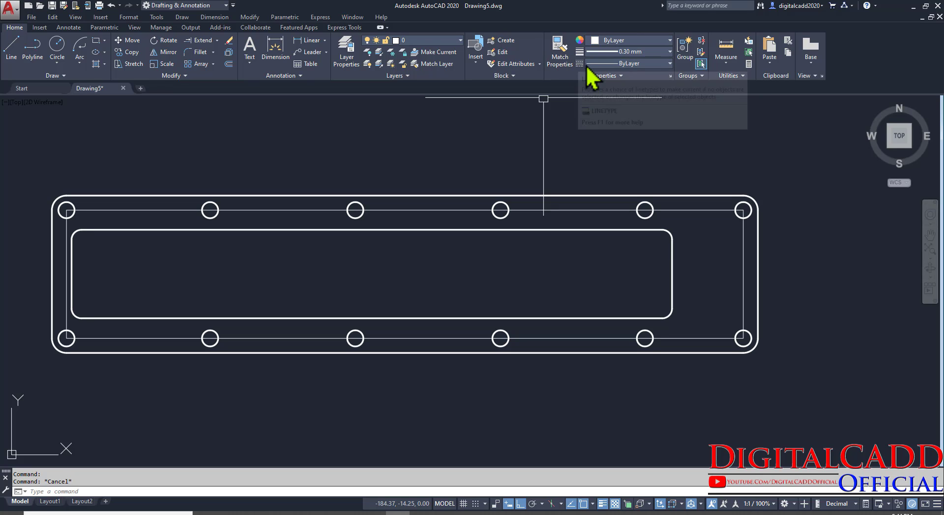
Load the CENTER linetype from acad.lin into the drawing
click(618, 64)
click(616, 116)
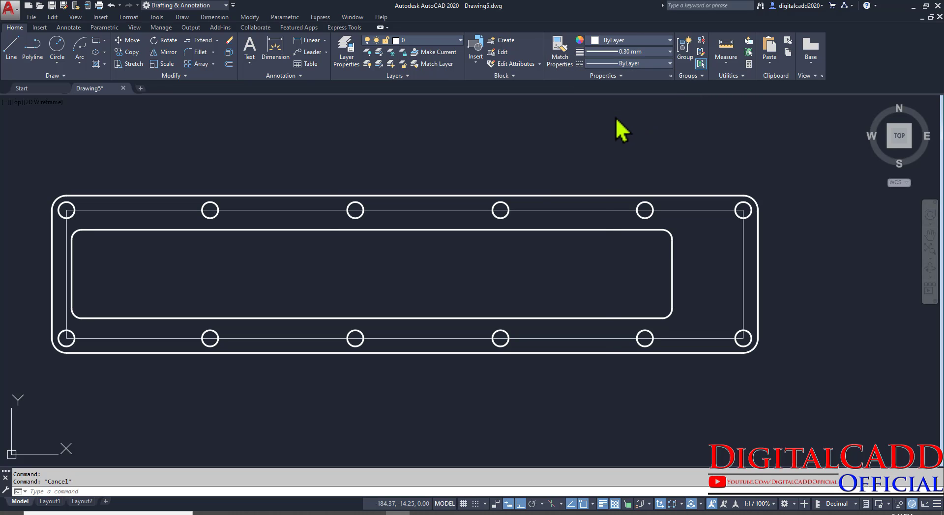
click(554, 180)
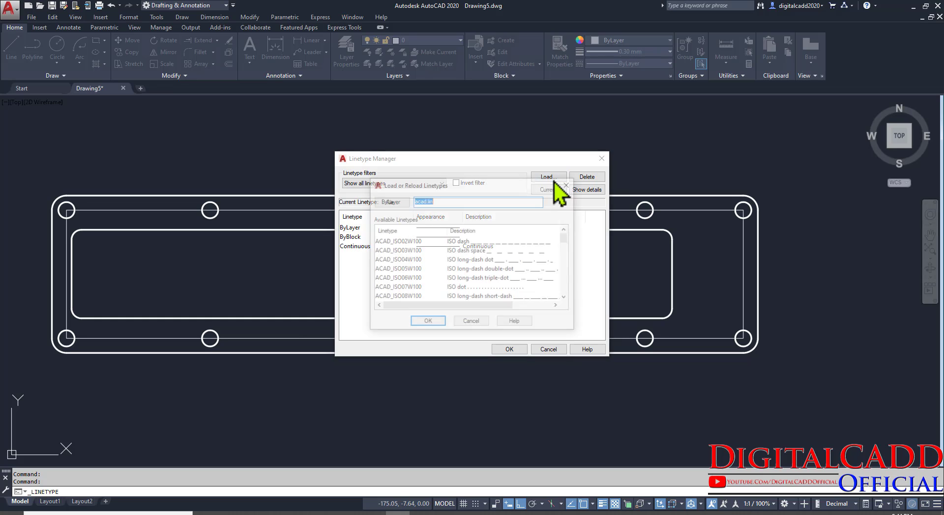
click(392, 270)
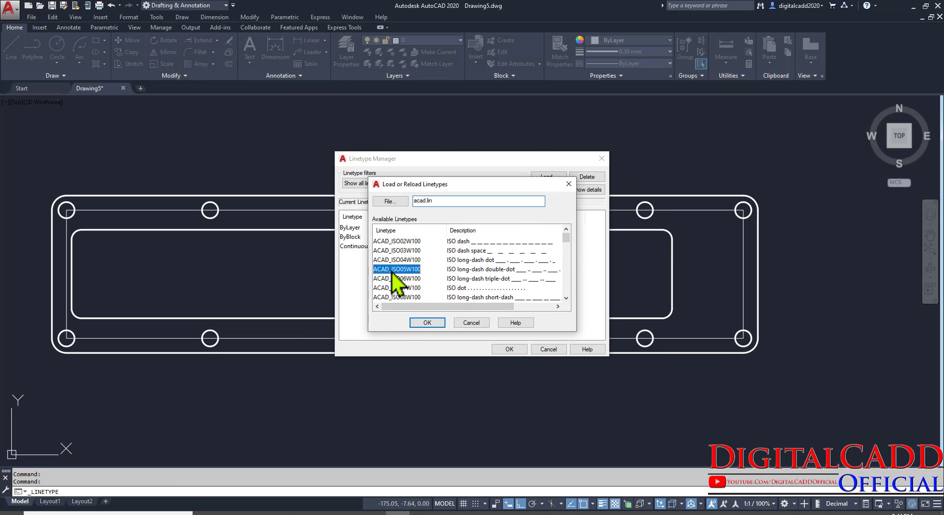
key(c)
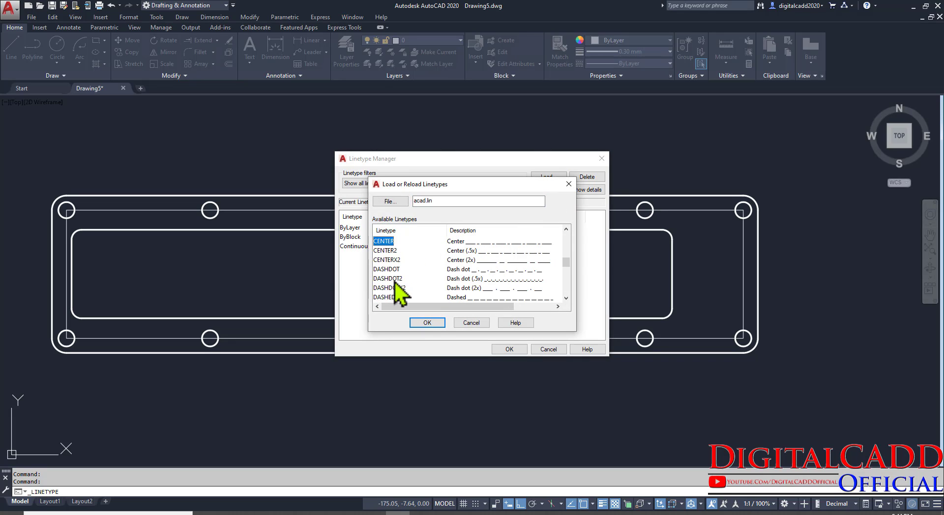
click(431, 327)
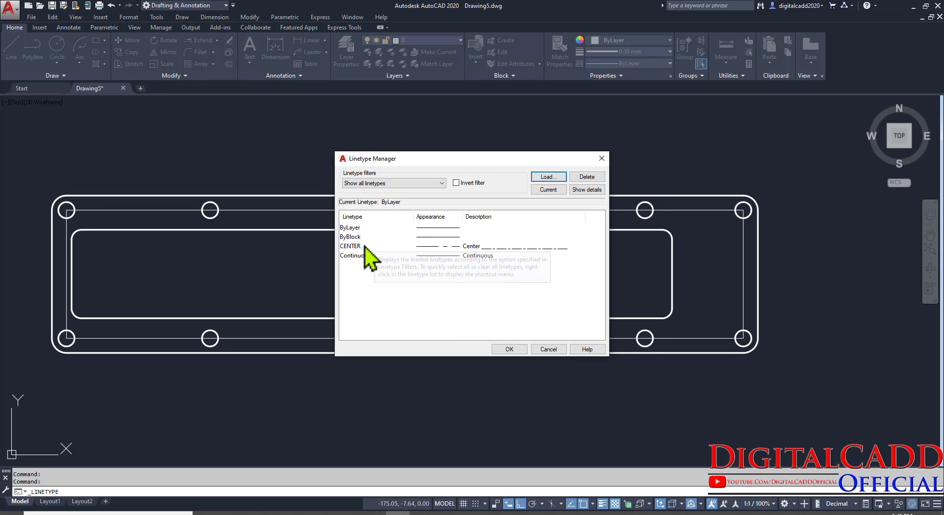
click(373, 248)
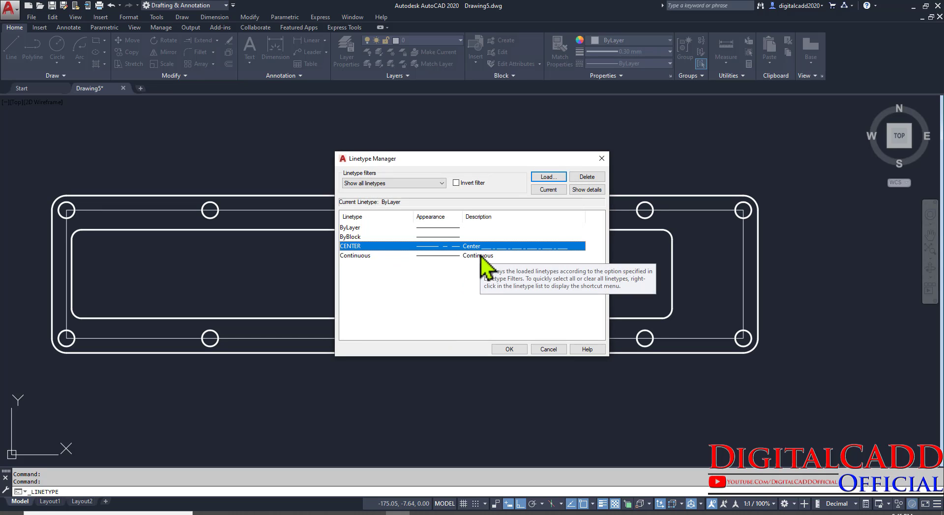
click(503, 352)
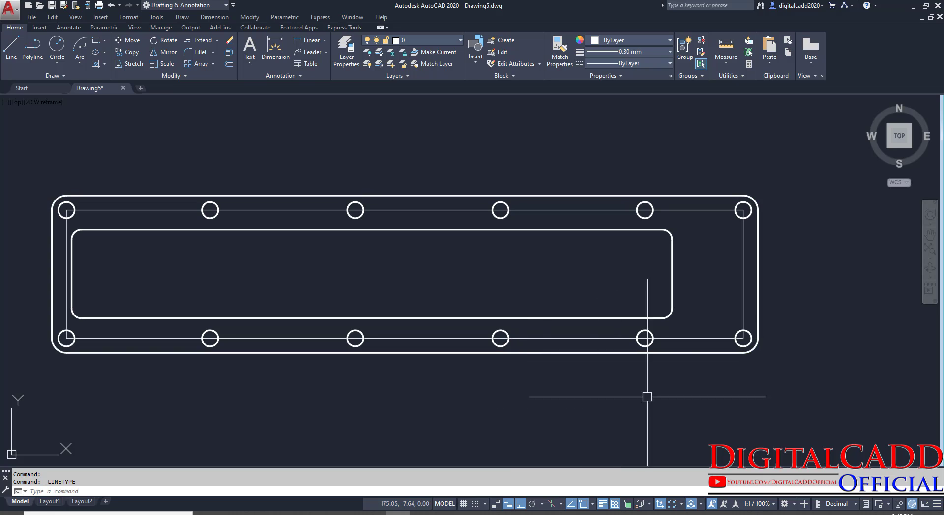
Assign the CENTER linetype to the four lines running through the hole centres
click(738, 251)
click(708, 211)
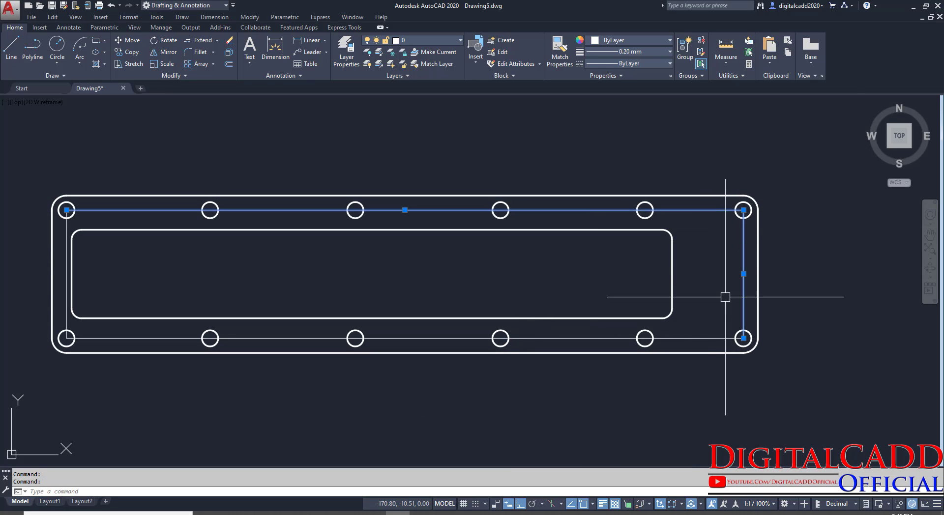
click(717, 338)
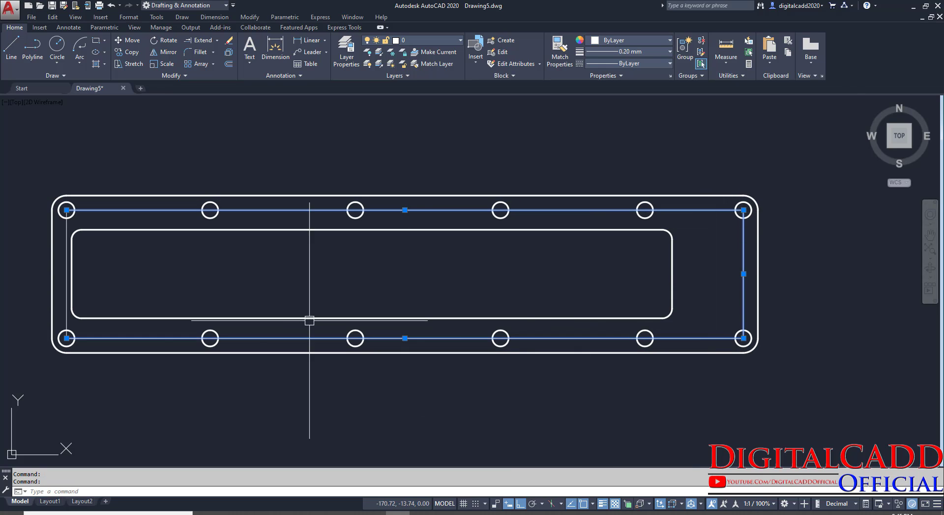
click(66, 299)
click(642, 64)
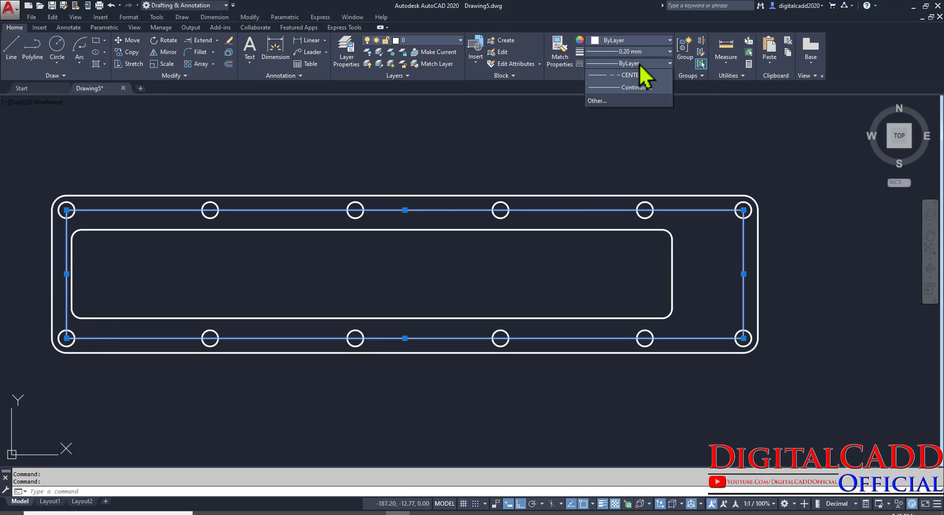
click(633, 100)
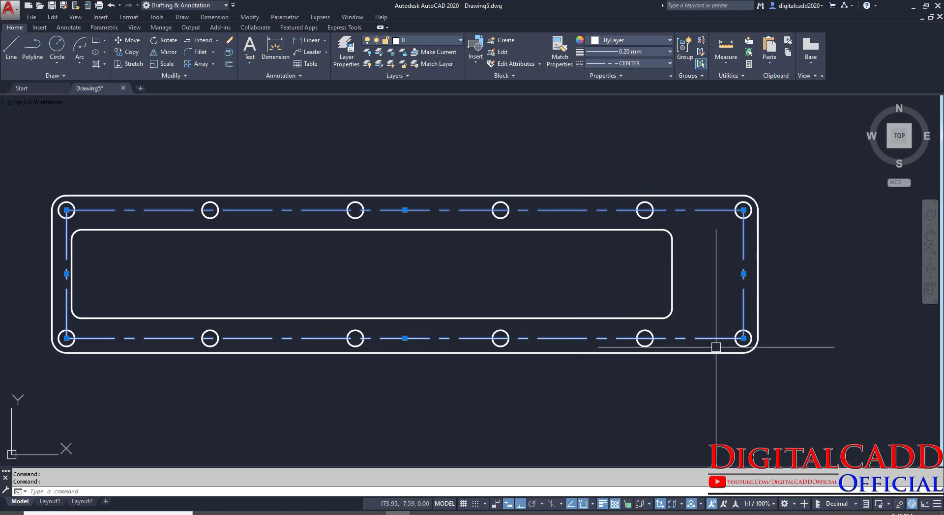
Change the colour of the four selected centre lines to Yellow and clear the selection
middle_drag(474, 379, 467, 348)
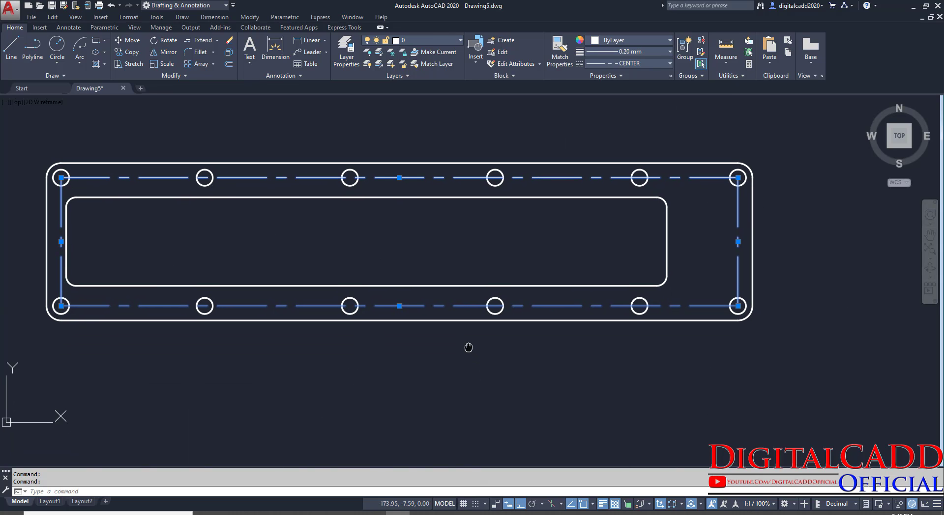
click(657, 43)
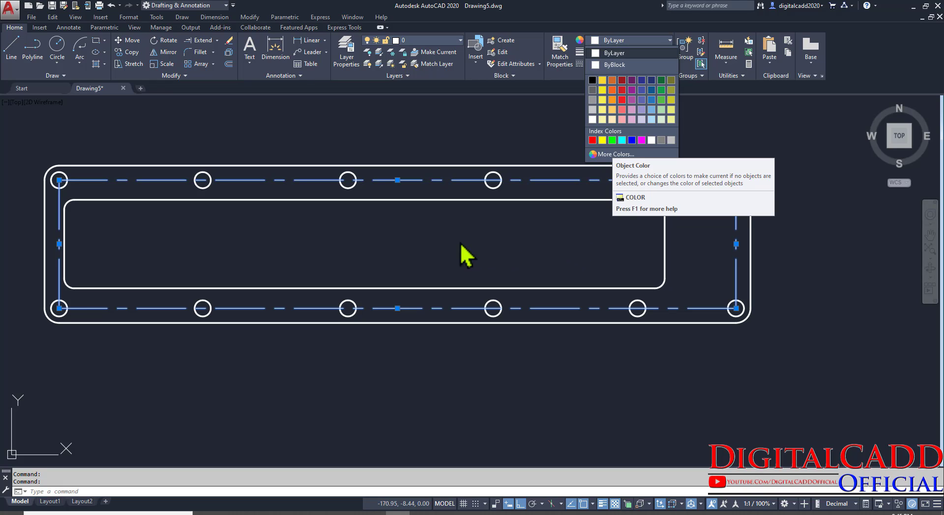
click(602, 141)
middle_drag(515, 270, 509, 290)
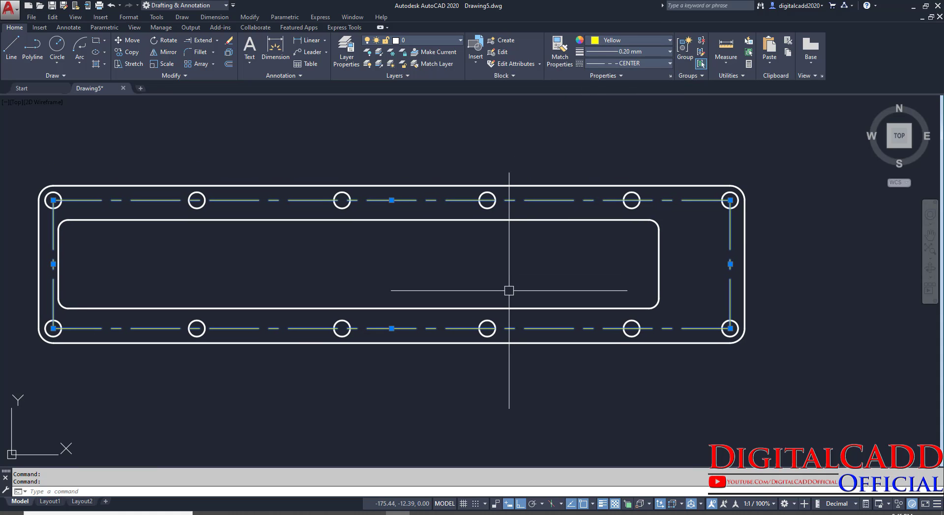
key(Escape)
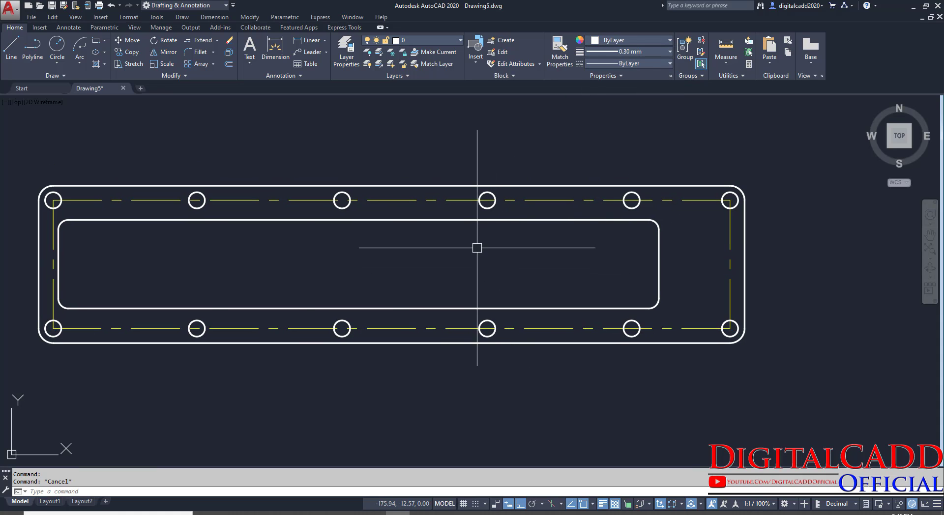
Switch to the assignments PDF in the browser, examine the EX: 17 gasket drawing, and return to the AutoCAD drawing
scroll(476, 248, down, 2)
scroll(344, 241, up, 2)
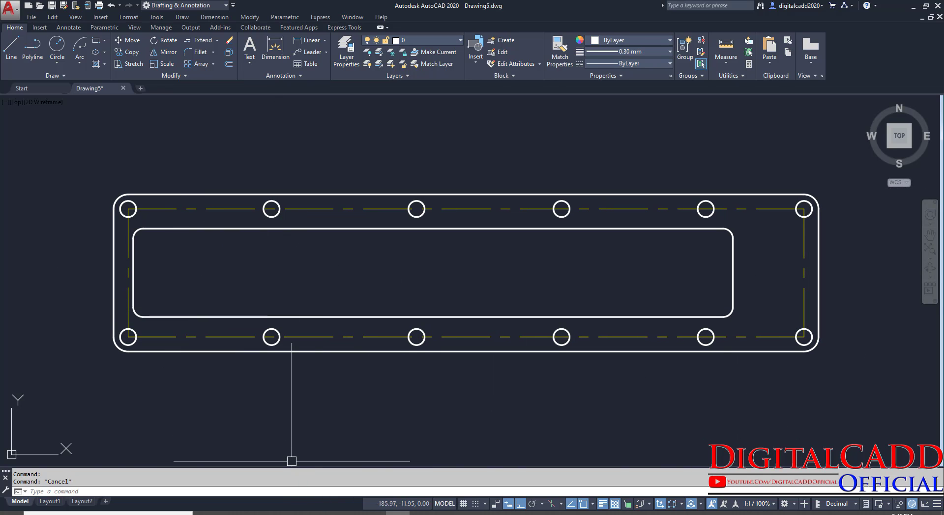
key(alt+Tab)
scroll(168, 290, up, 5)
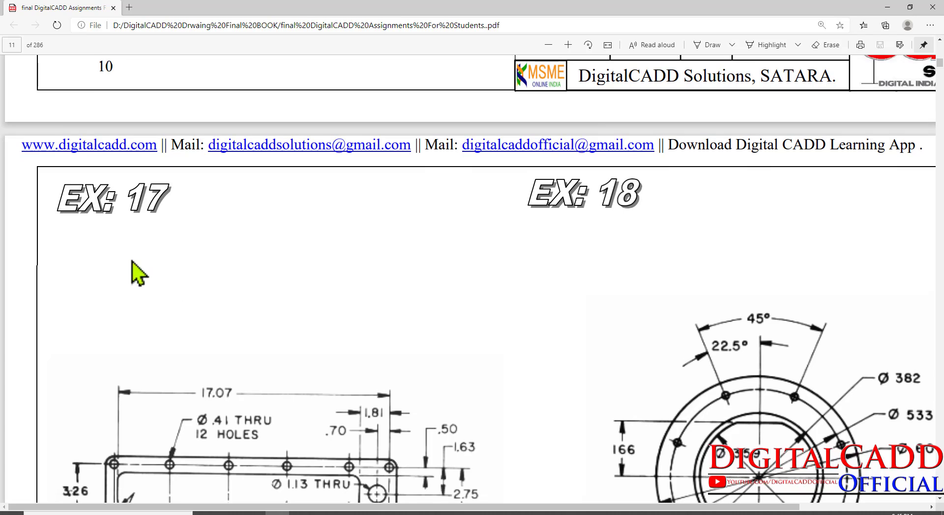
scroll(148, 277, down, 3)
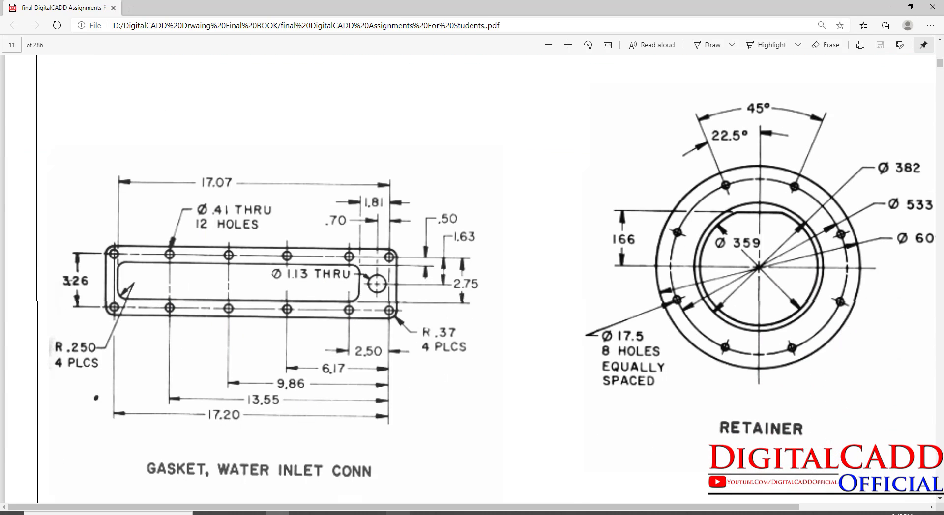
key(alt+Tab)
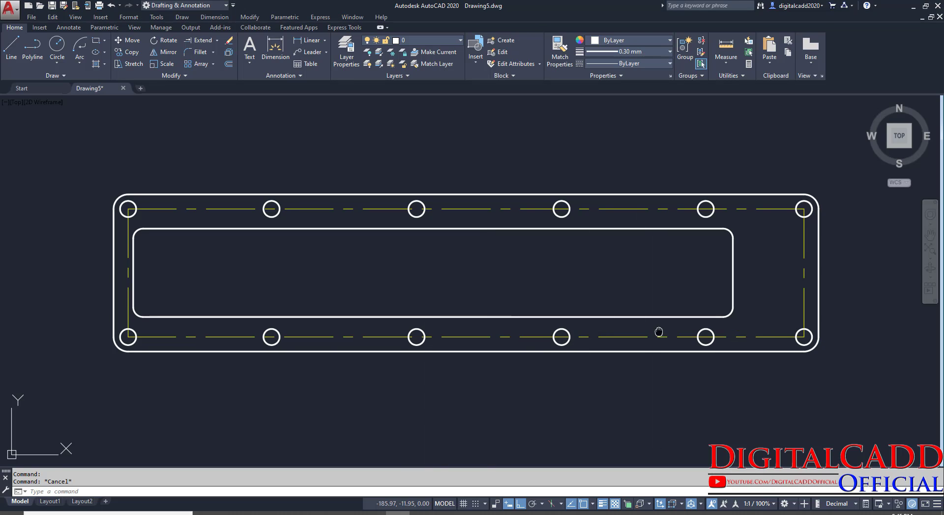
middle_drag(659, 331, 621, 327)
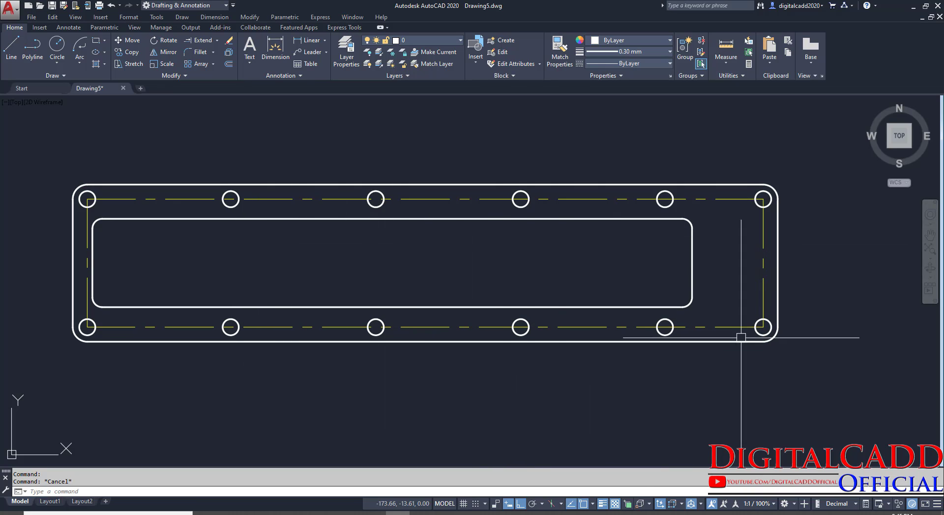
scroll(327, 310, down, 2)
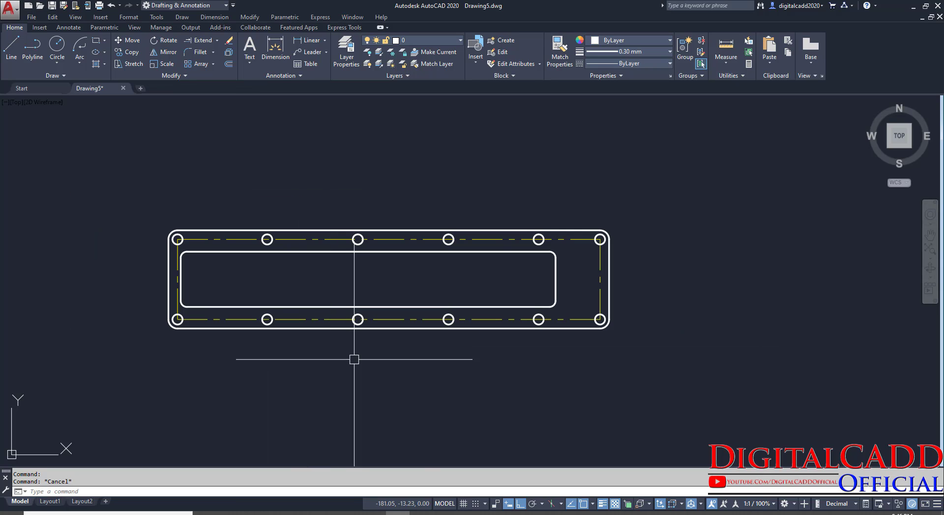
mouse_move(378, 329)
middle_down()
mouse_move(455, 311)
mouse_move(432, 306)
middle_up()
scroll(390, 252, up, 2)
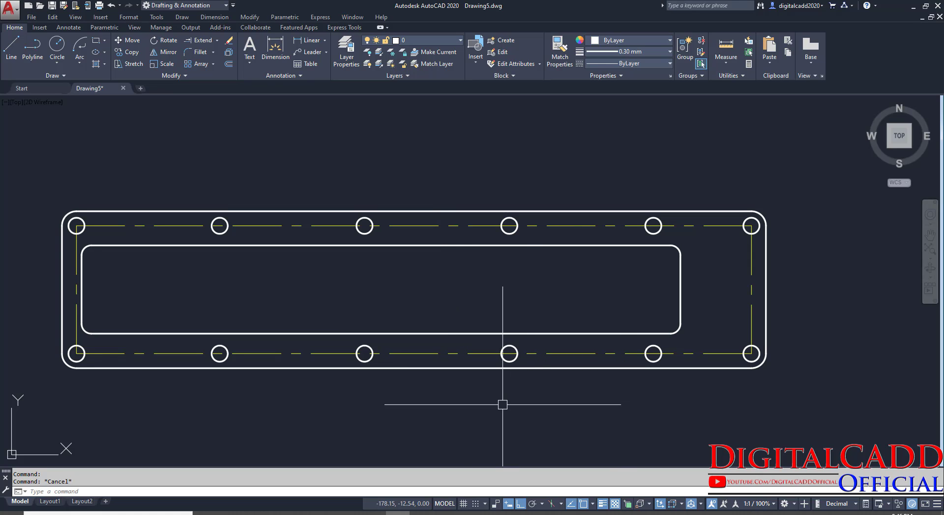
middle_drag(503, 405, 483, 361)
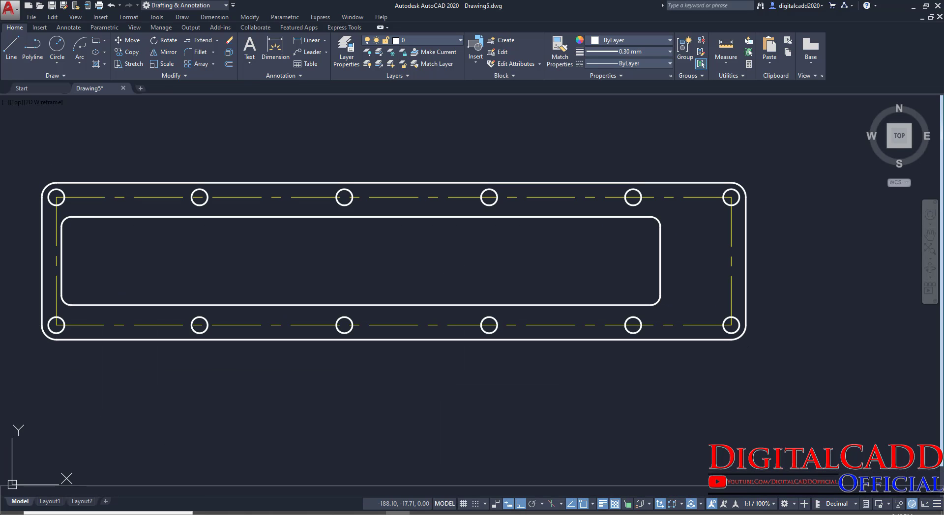
middle_drag(664, 400, 639, 389)
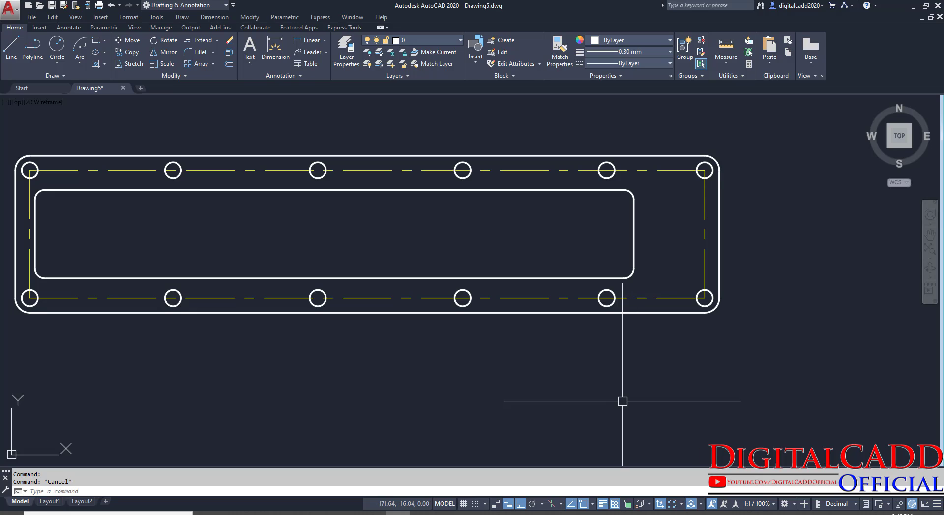
click(325, 41)
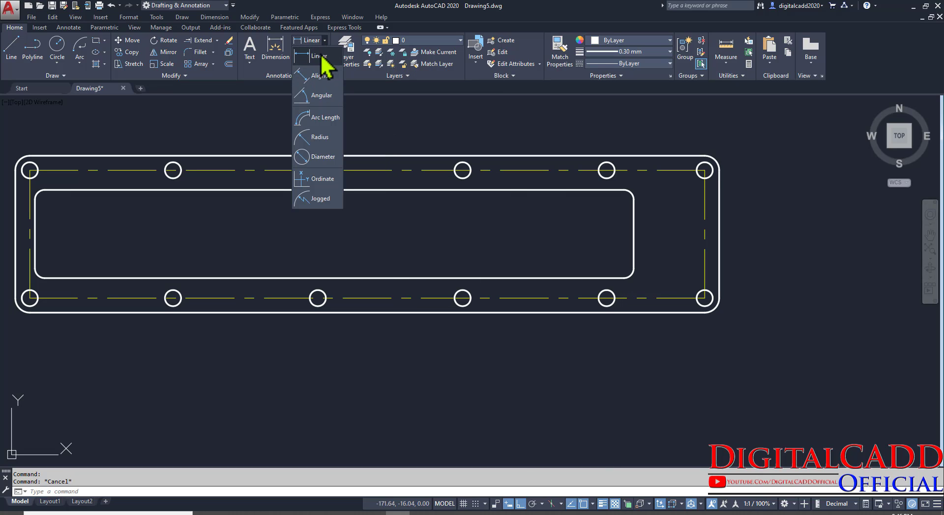
click(308, 55)
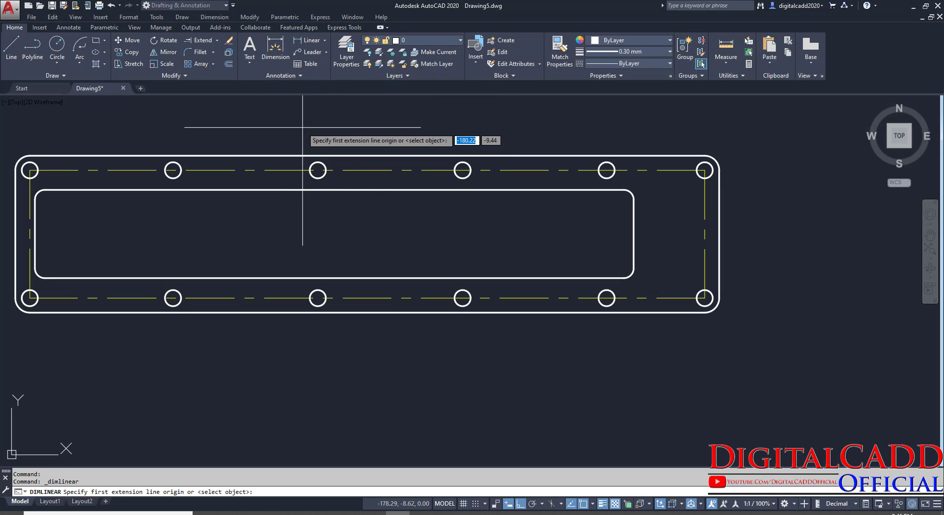
key(Escape)
Open the Dimension Style Manager, look at the Annotative and Standard style previews, and close it without changes
click(300, 76)
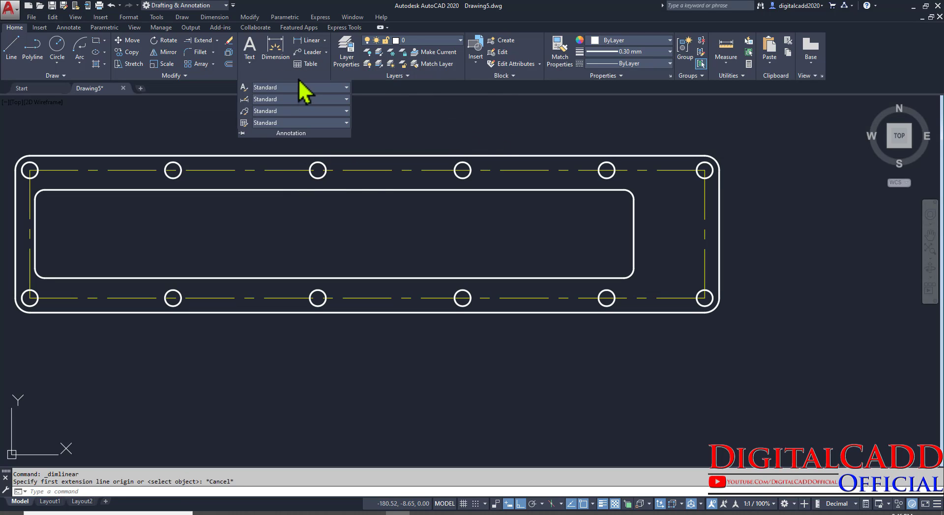
click(244, 100)
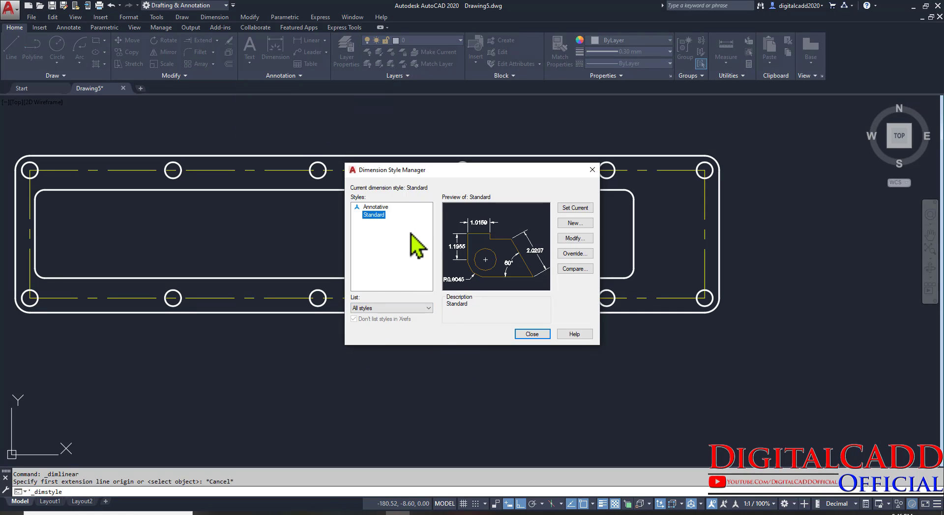
click(377, 207)
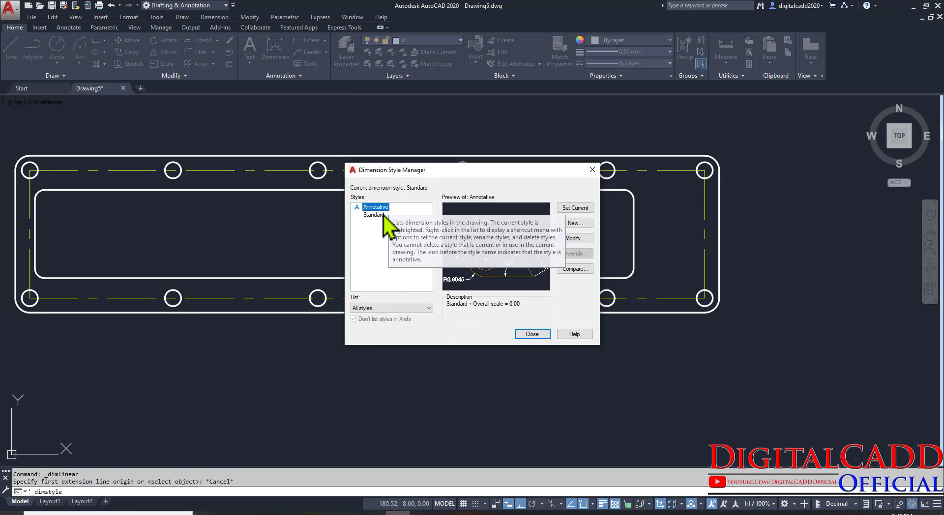
click(372, 216)
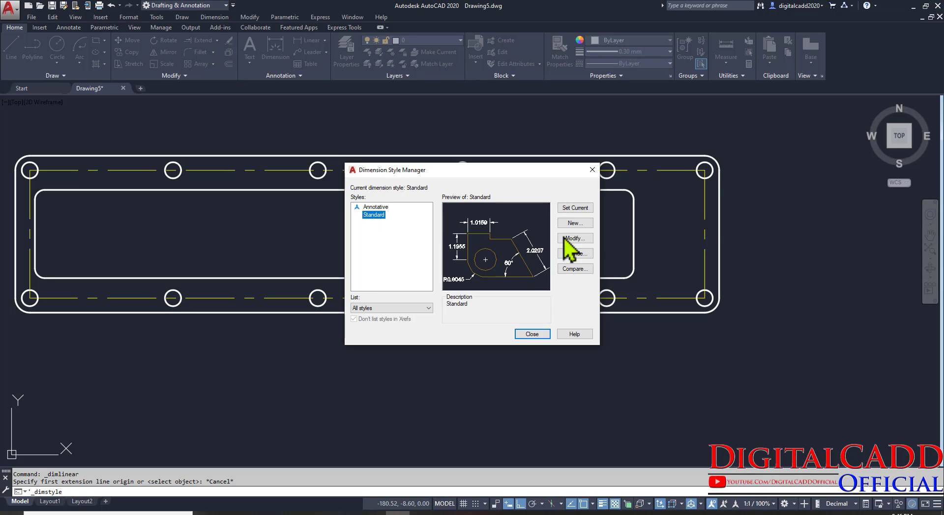
click(532, 333)
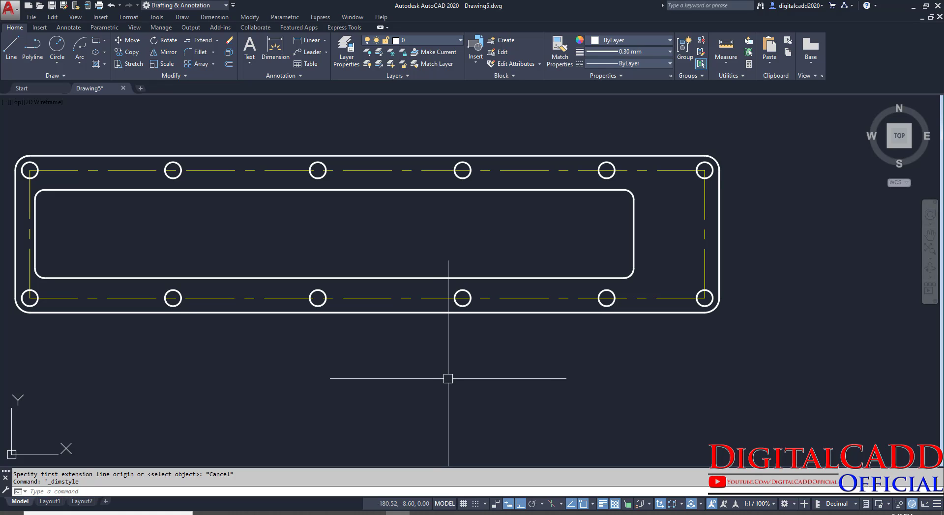
Check the size and position of the large through hole in the browser's gasket PDF and return to the AutoCAD drawing
middle_drag(442, 388, 463, 373)
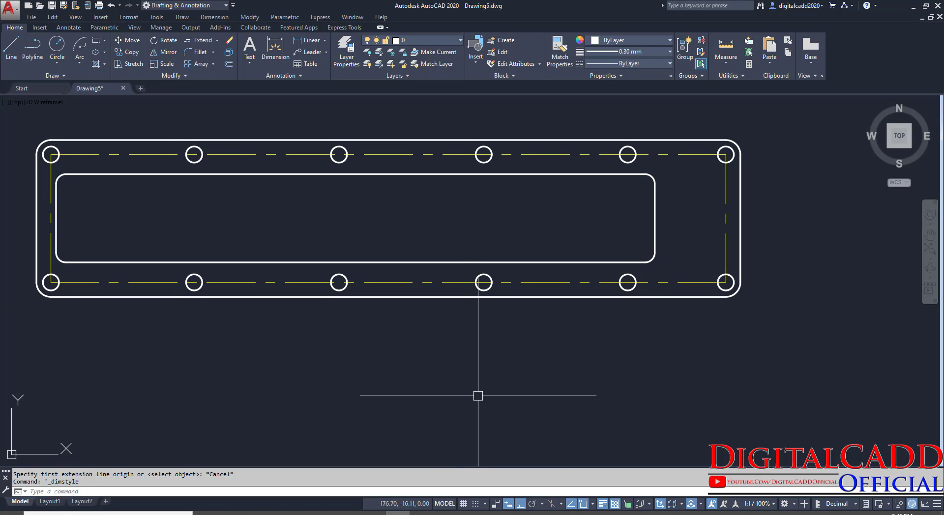
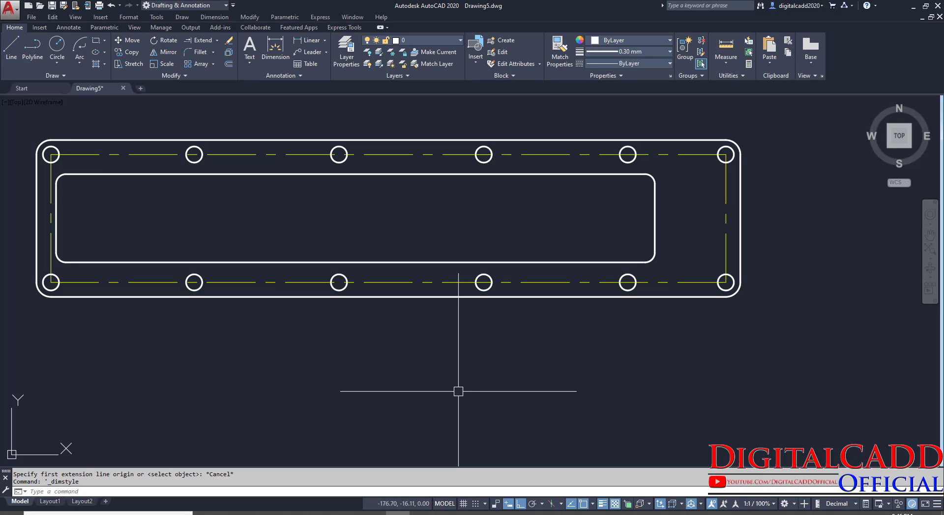
mouse_move(463, 387)
middle_down()
mouse_move(449, 379)
mouse_move(472, 380)
mouse_move(477, 396)
middle_up()
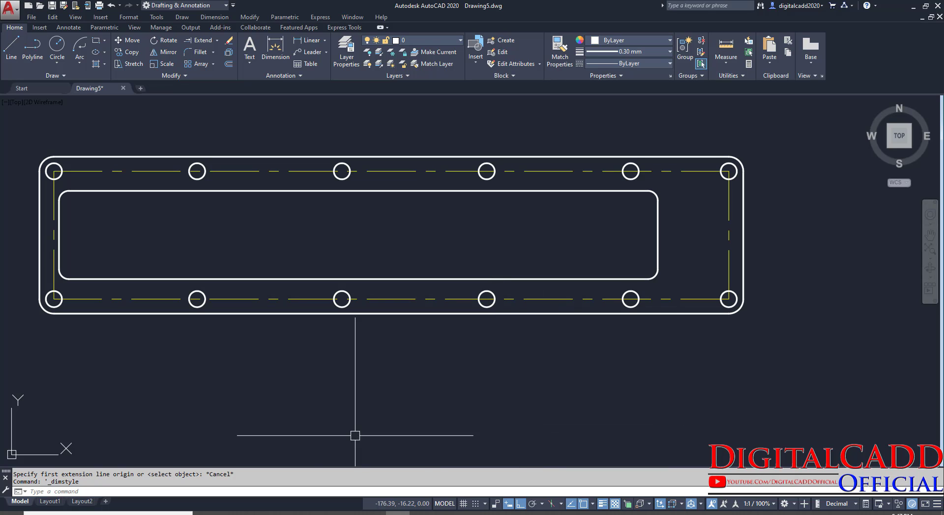
click(277, 513)
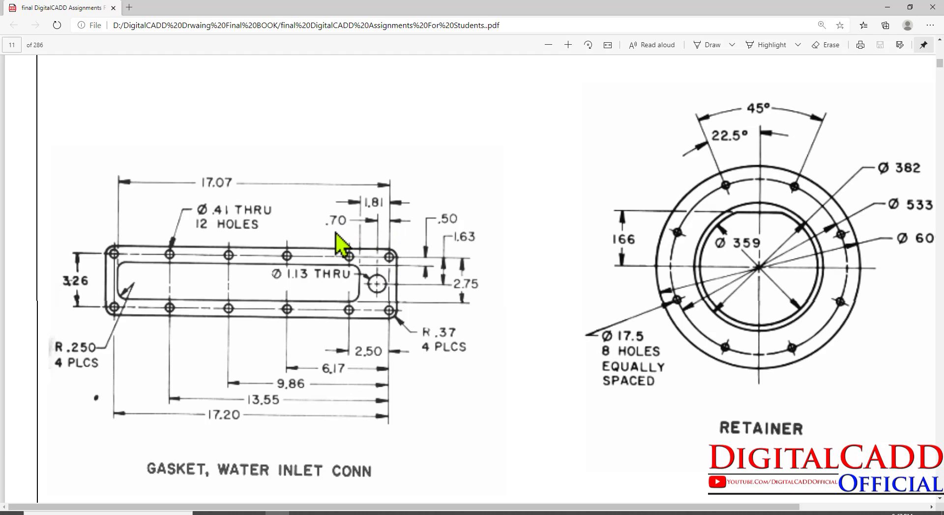
click(397, 514)
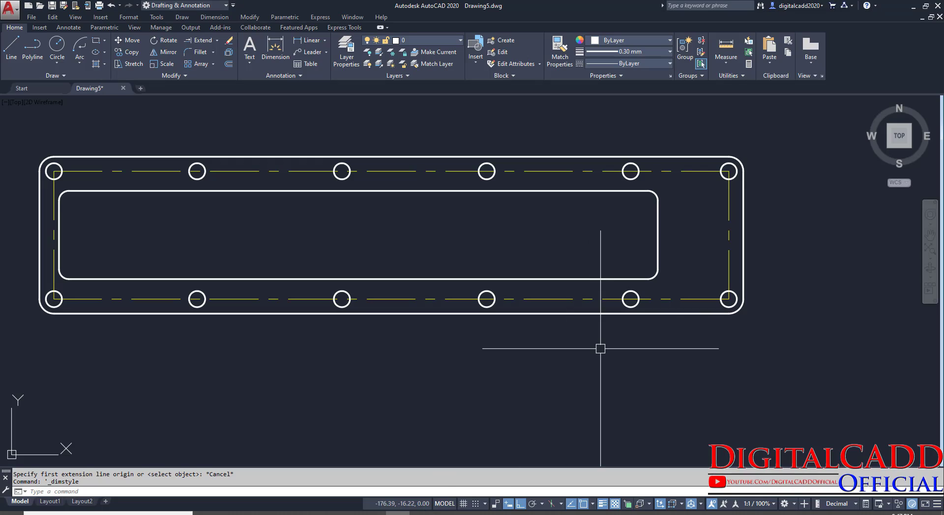
Offset the gasket's right vertical centre line 0.7 inward, toward the rectangular cutout
middle_drag(634, 303, 576, 337)
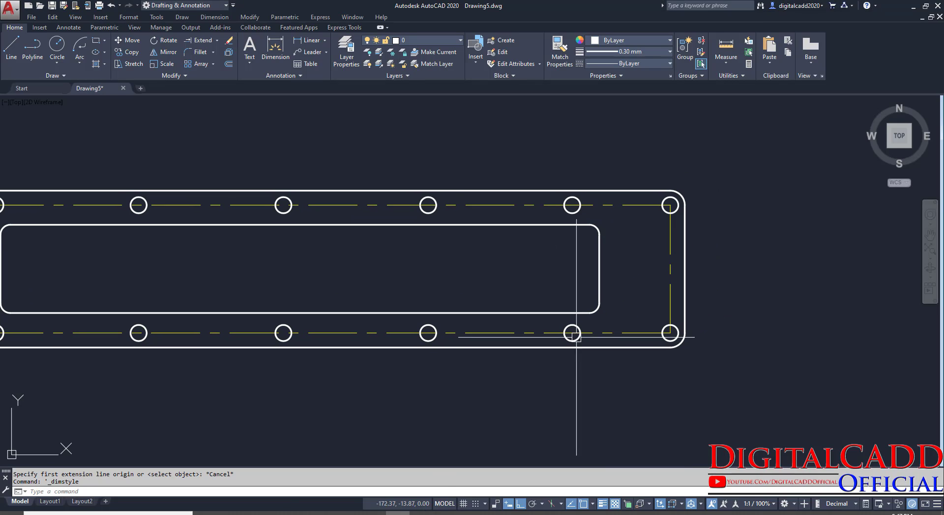
click(229, 64)
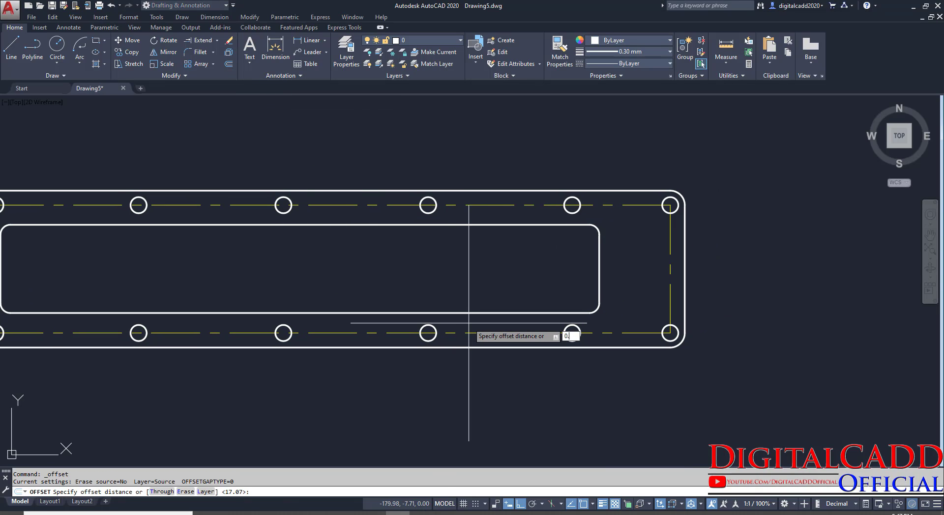
text(0.7)
key(Return)
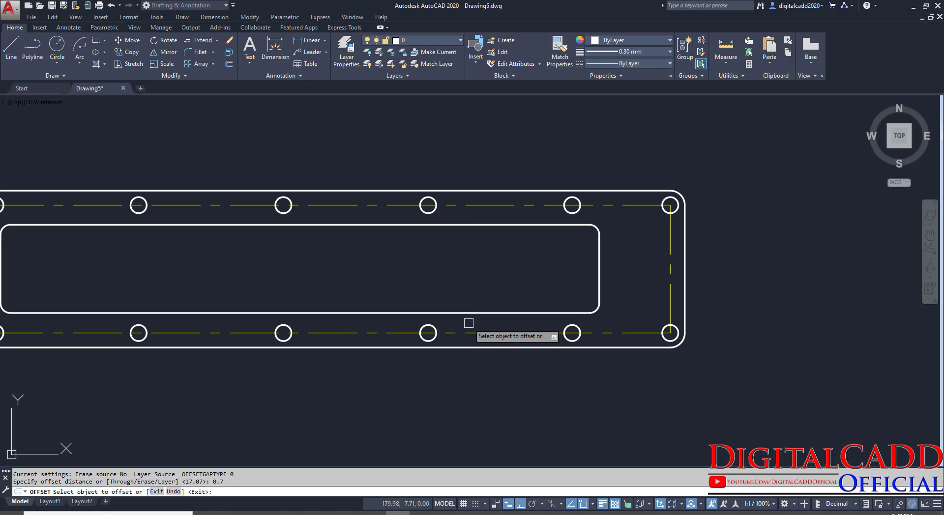
click(670, 290)
click(658, 293)
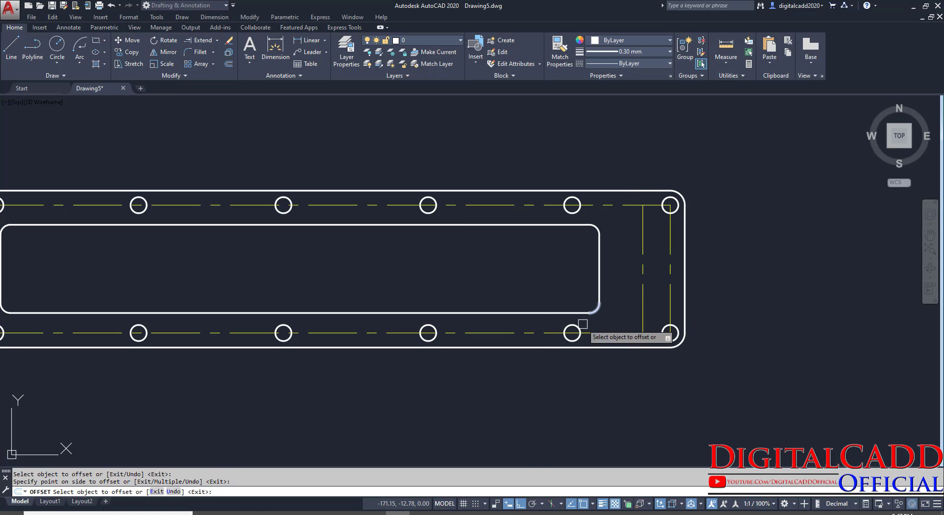
key(Return)
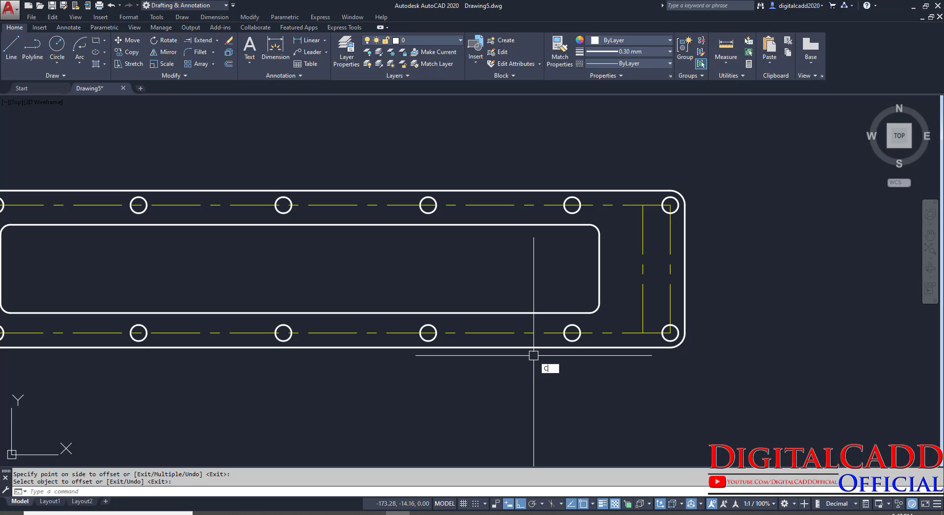
Draw a circle of diameter 1.13 centred on the midpoint of the offset vertical centre line
key(Return)
click(643, 268)
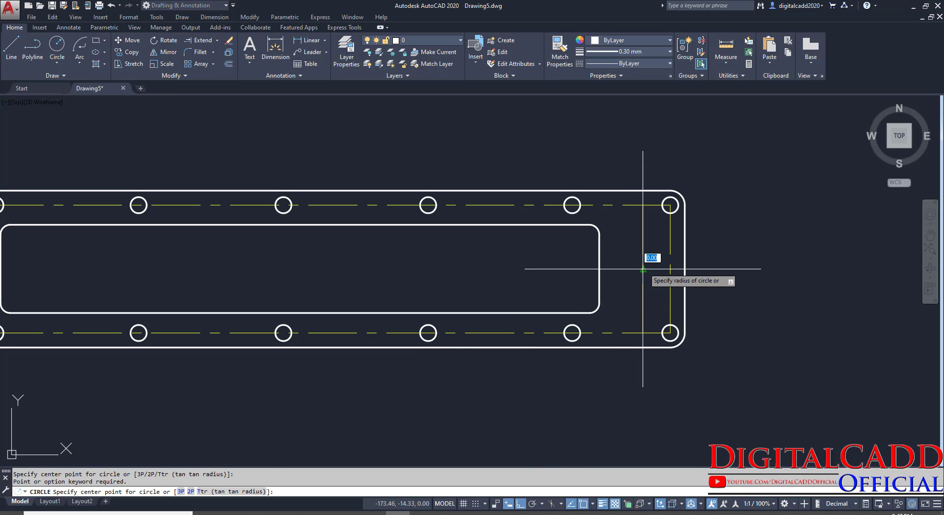
text(D)
key(Return)
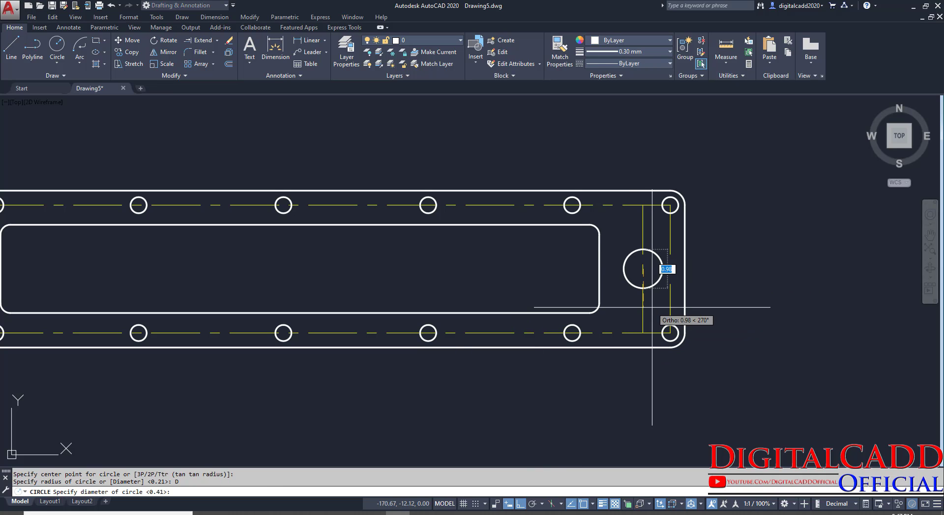
key(Return)
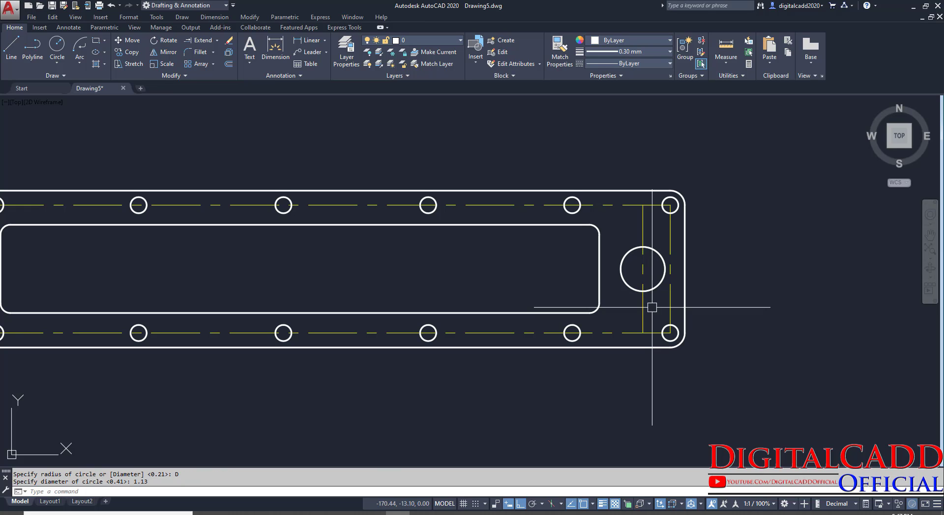
Place a linear dimension below the gasket between the centres of the two rightmost holes in the bottom row
mouse_move(638, 325)
middle_down()
mouse_move(671, 296)
mouse_move(607, 273)
middle_up()
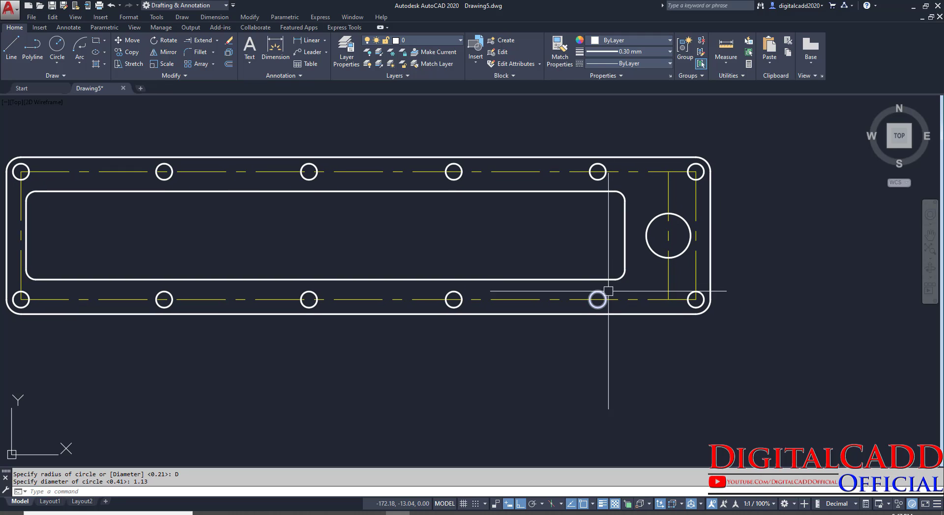
click(325, 40)
click(319, 57)
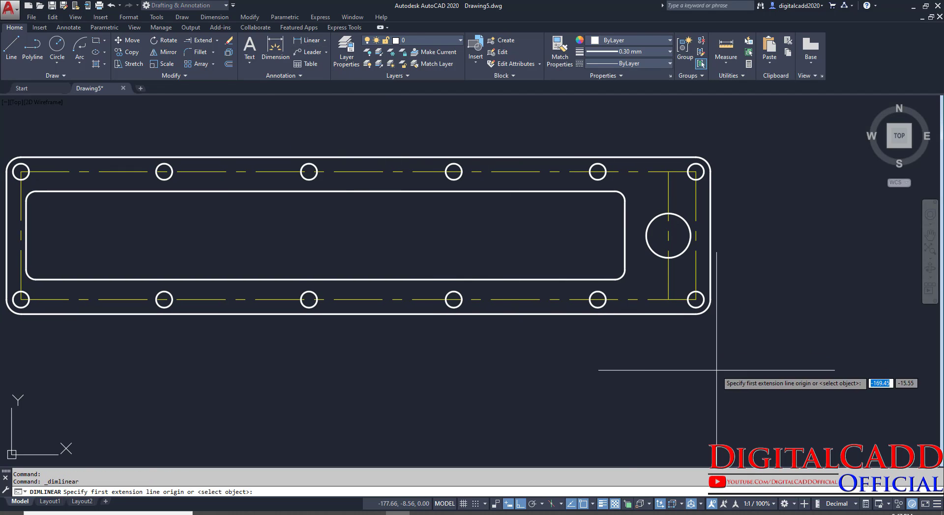
click(696, 300)
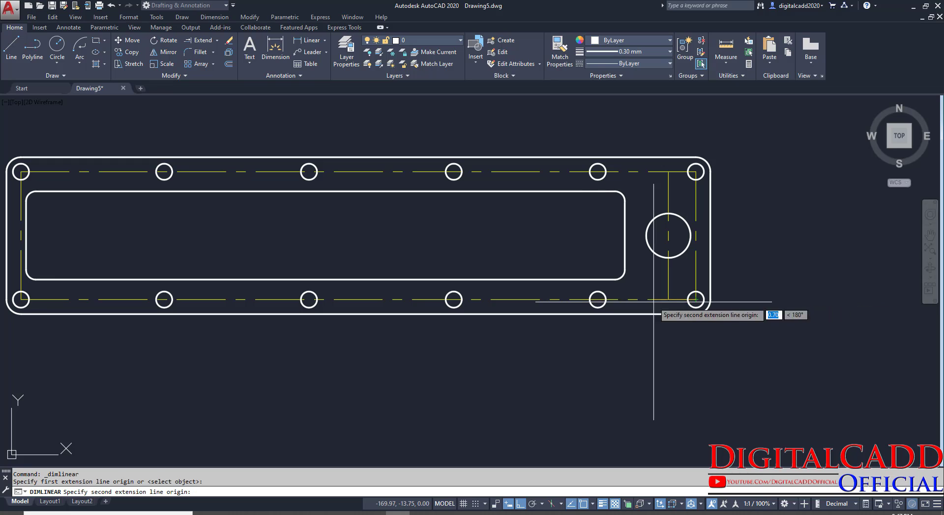
click(598, 299)
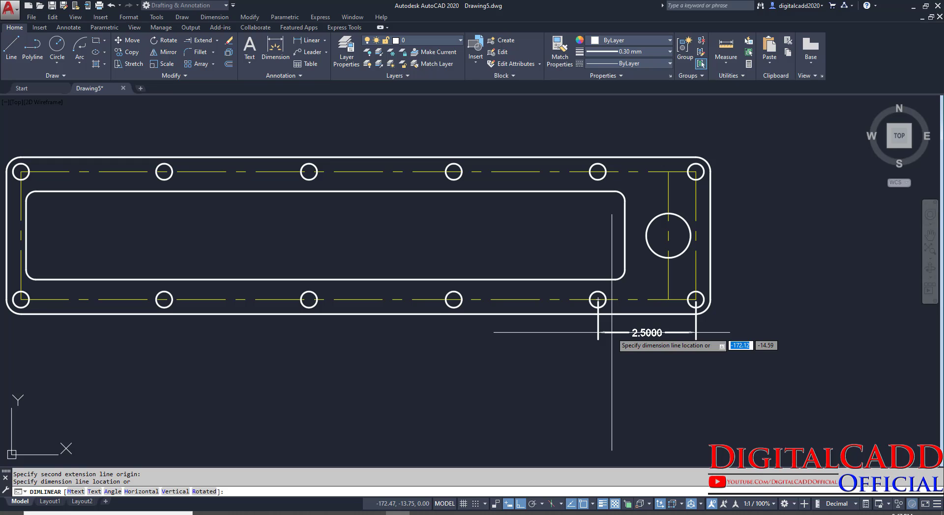
click(612, 339)
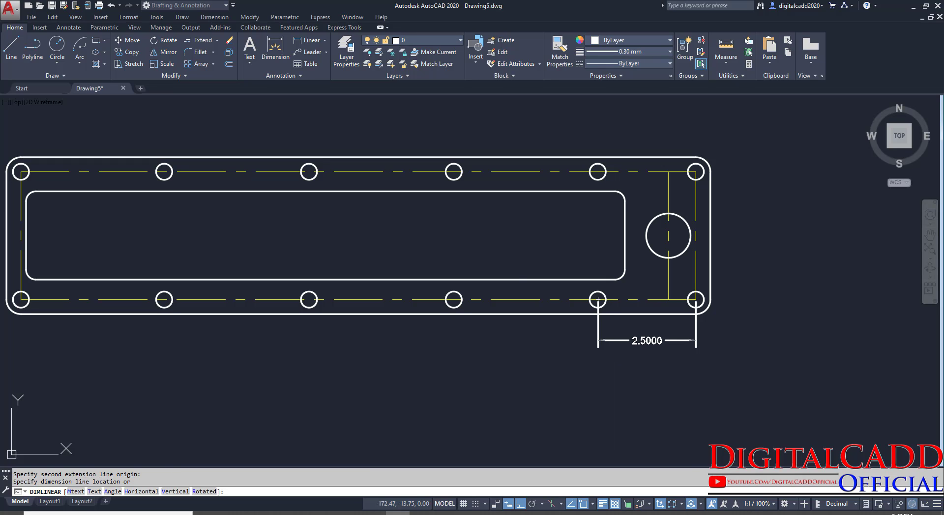
Delete the linear dimension below the two rightmost bottom holes
scroll(705, 346, up, 4)
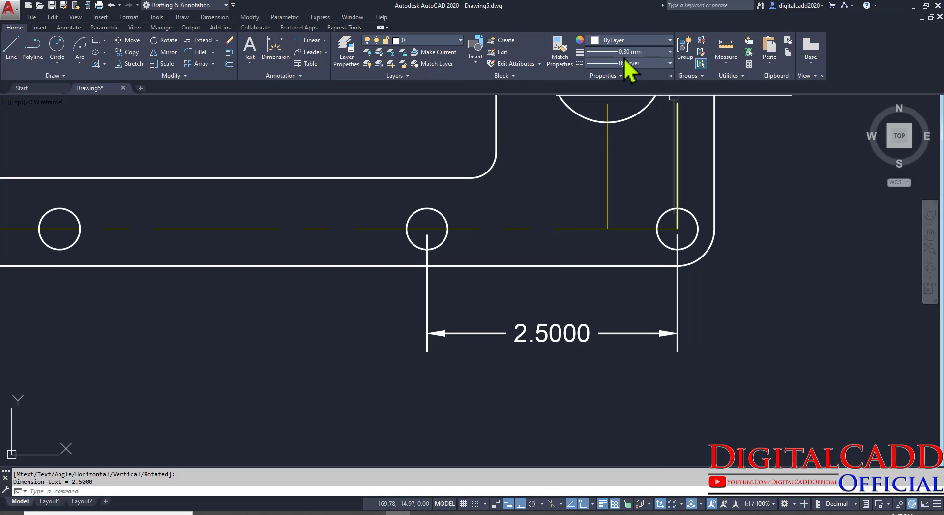
key(Escape)
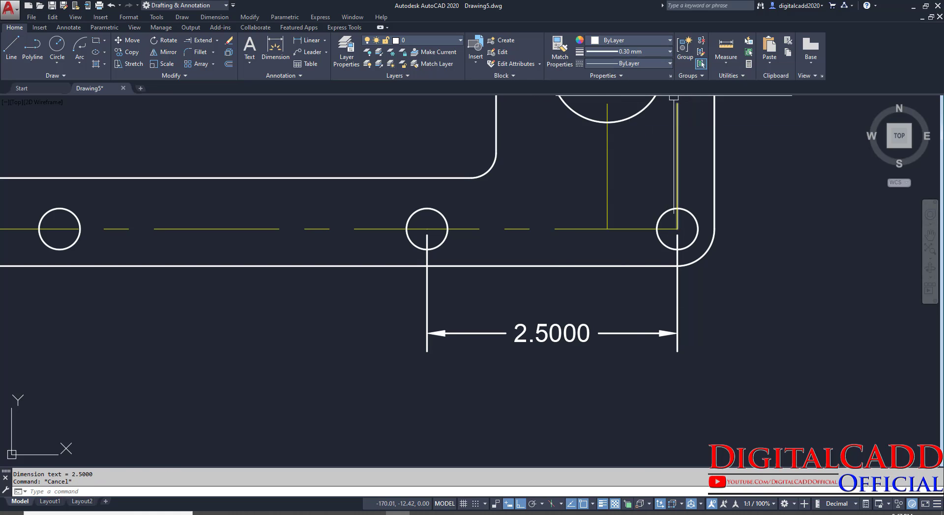
click(551, 323)
key(Delete)
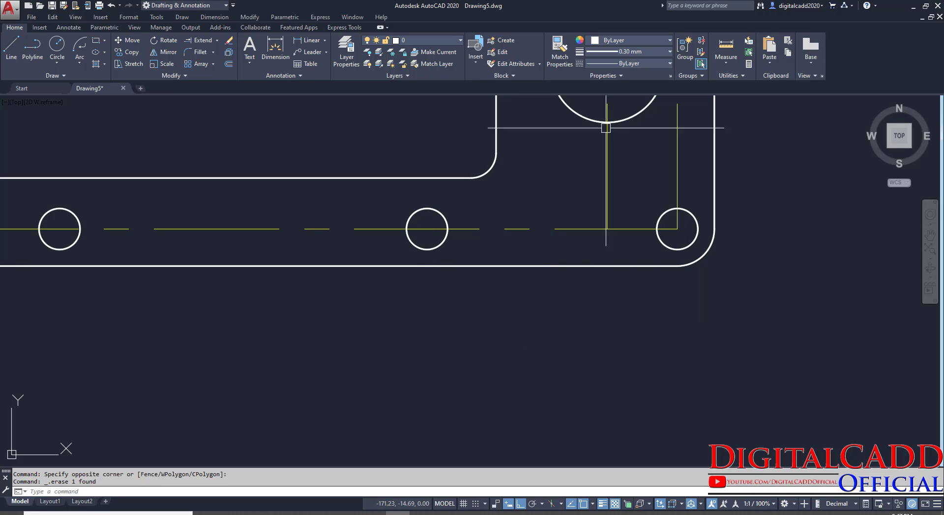
Set the current lineweight to 0.20 mm and the current object colour to Cyan for the dimensions
click(630, 52)
scroll(641, 184, up, 3)
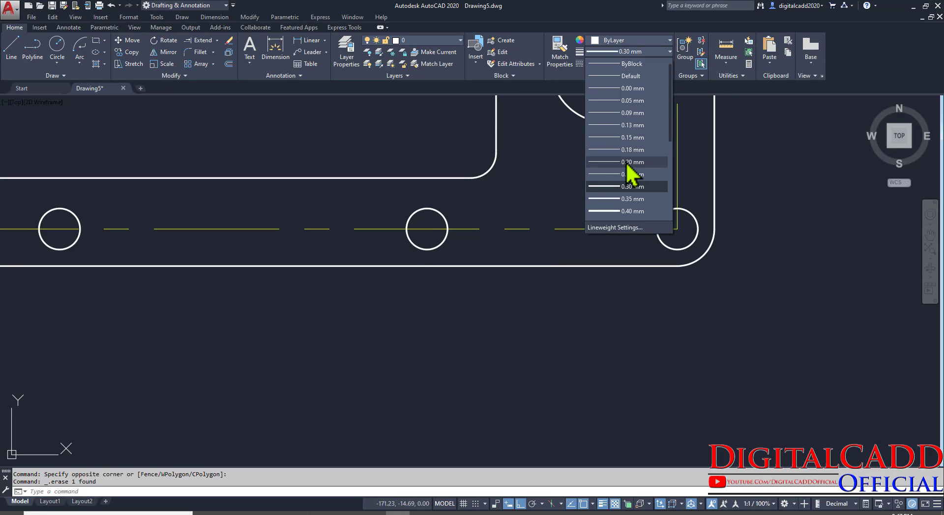
click(632, 162)
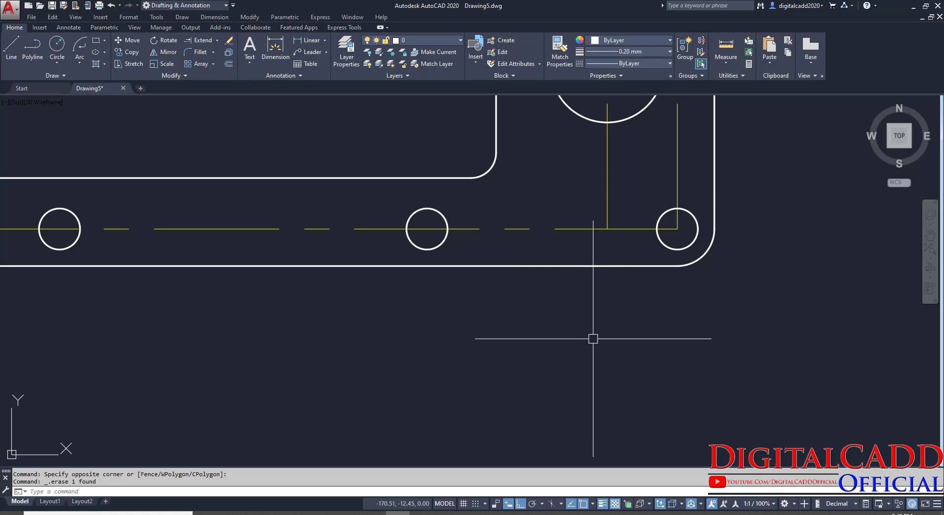
scroll(570, 317, down, 2)
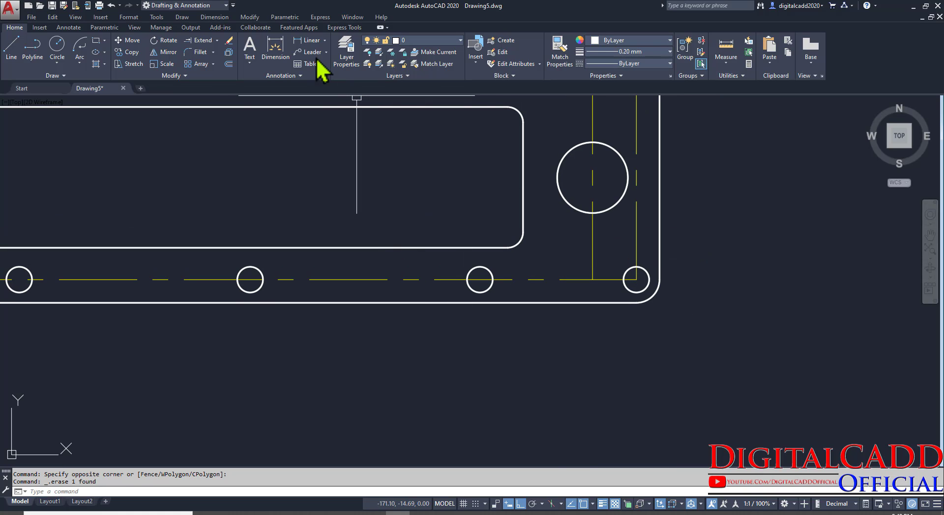
click(606, 40)
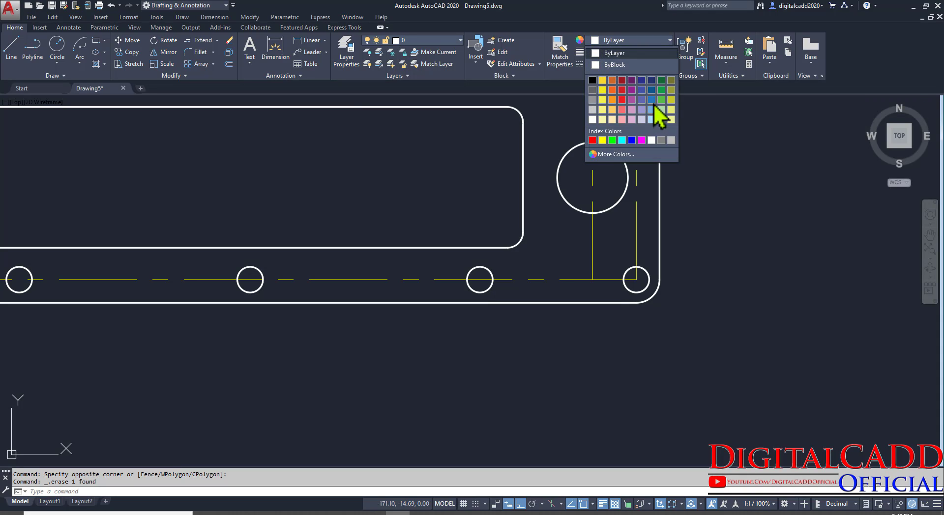
click(622, 141)
Place a linear dimension below the gasket between the centres of the two rightmost bottom holes, using the current cyan 0.20 mm settings
scroll(684, 324, down, 2)
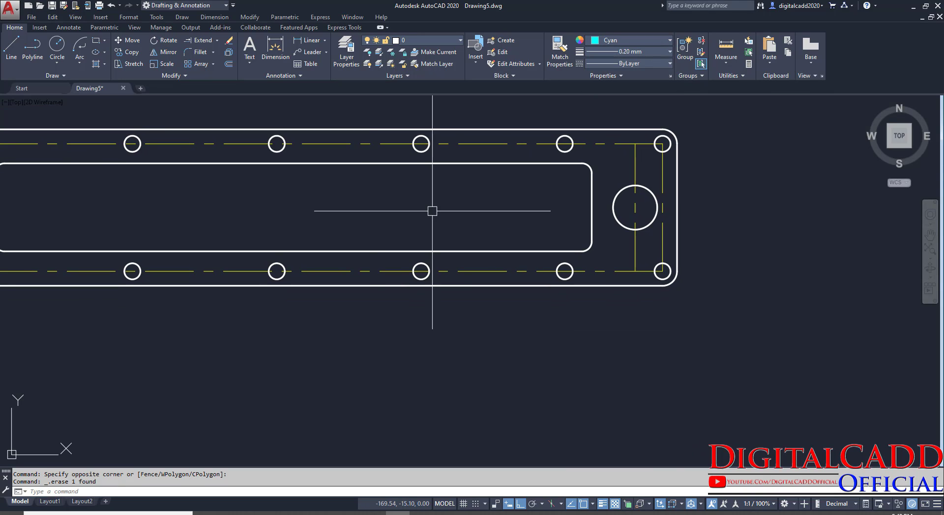
click(309, 40)
scroll(655, 285, up, 4)
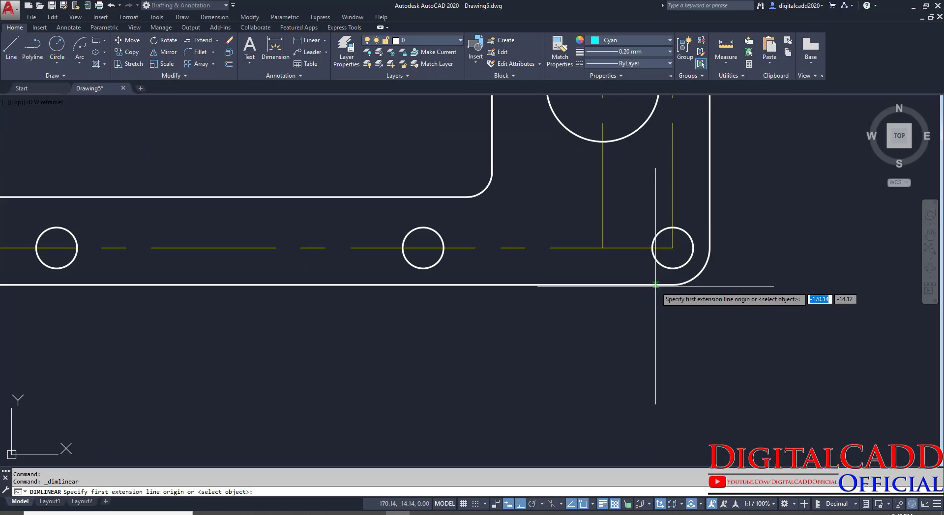
click(672, 248)
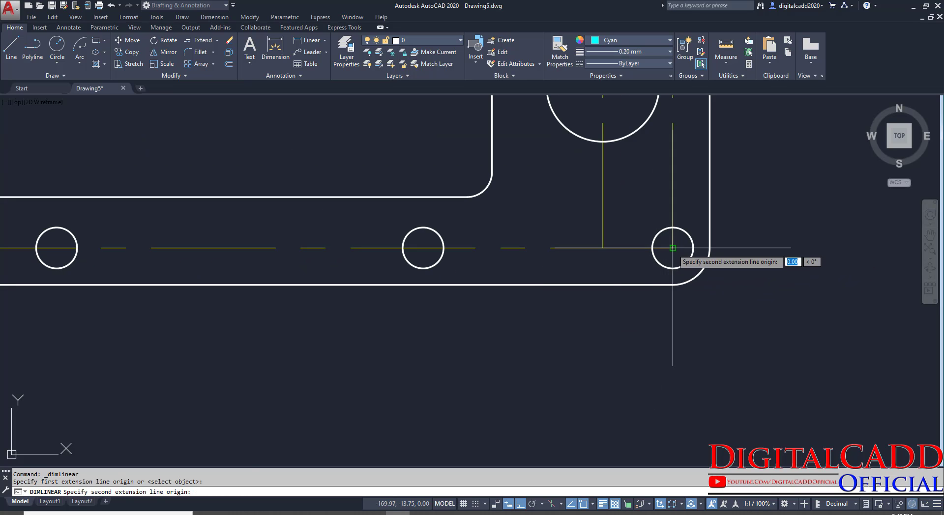
click(424, 248)
click(486, 362)
scroll(557, 369, down, 2)
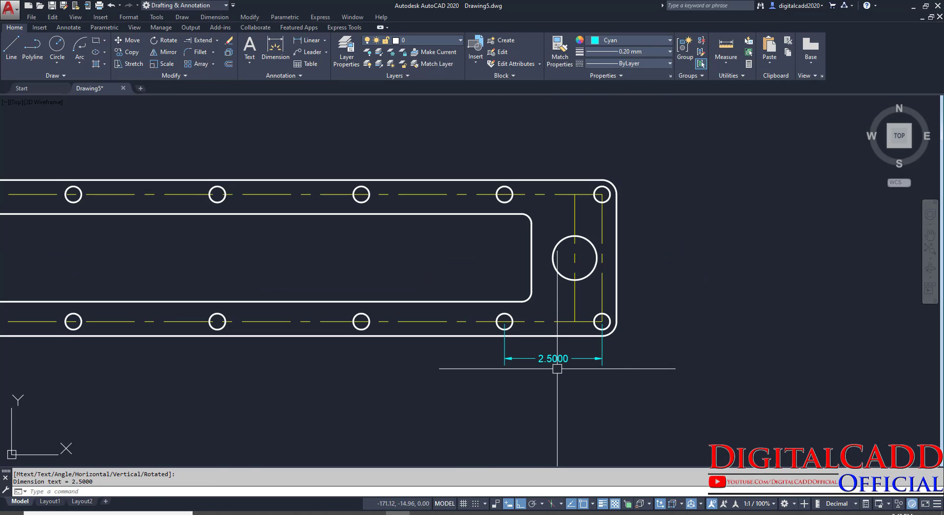
Check the reference PDF and add a baseline dimension from the rightmost bottom hole to the centre of the third bottom hole from the right
click(278, 513)
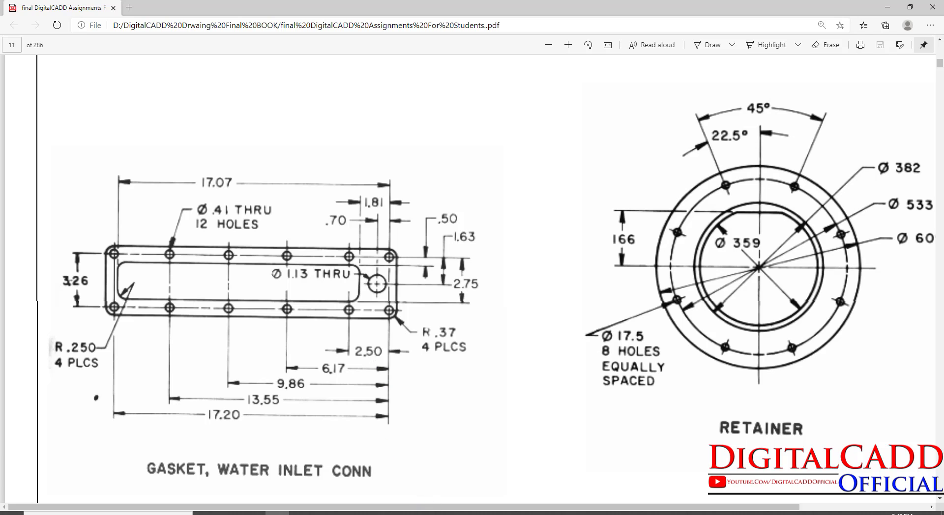
click(398, 513)
click(601, 334)
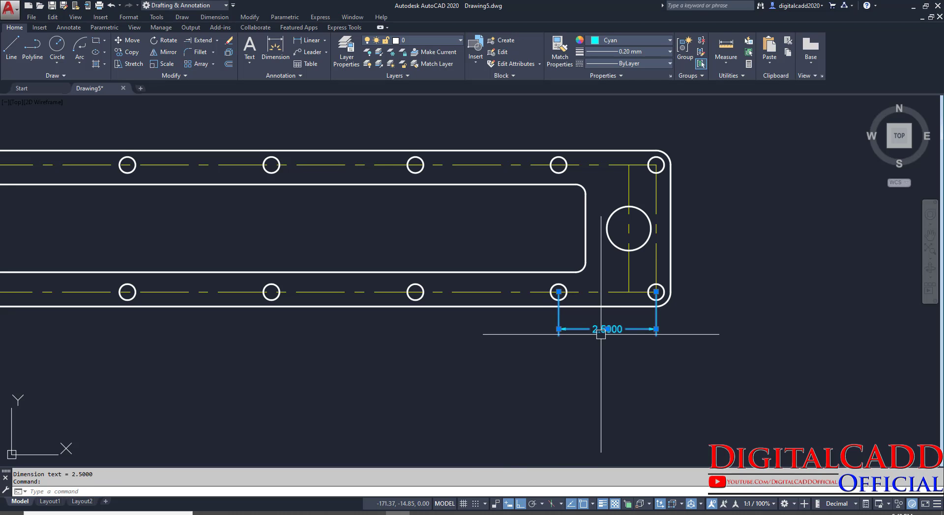
scroll(600, 334, up, 5)
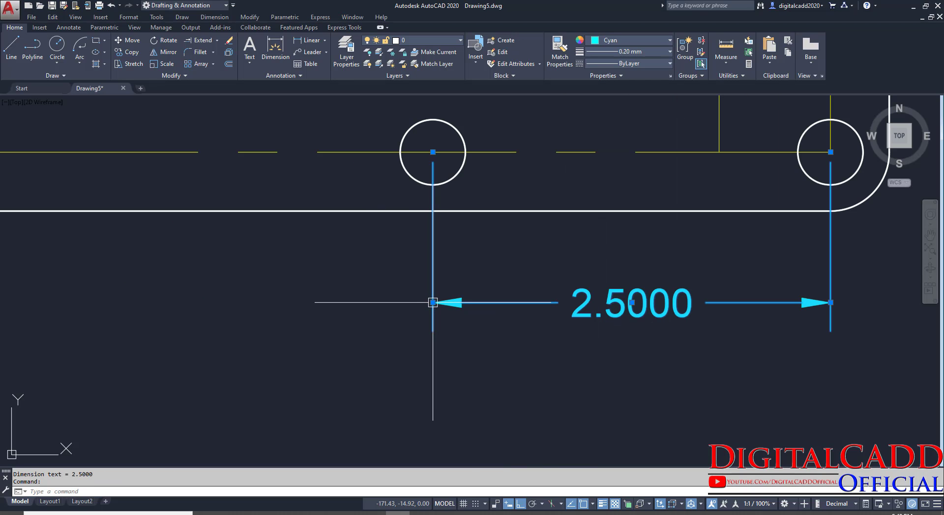
mouse_move(432, 303)
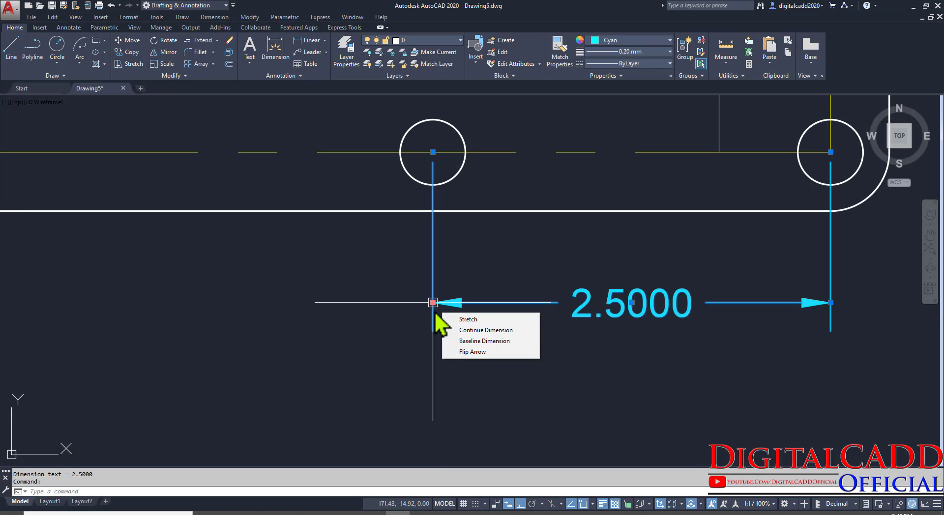
click(463, 344)
scroll(639, 327, down, 5)
scroll(543, 271, up, 5)
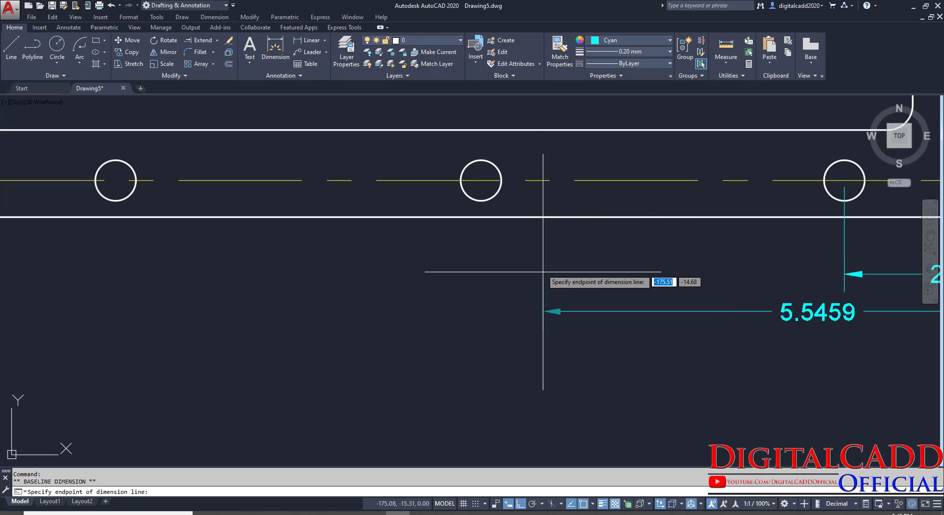
click(481, 180)
Continue the baseline dimensions from the rightmost bottom hole to the centres of the remaining three bottom holes, and end the command
middle_drag(119, 251, 382, 356)
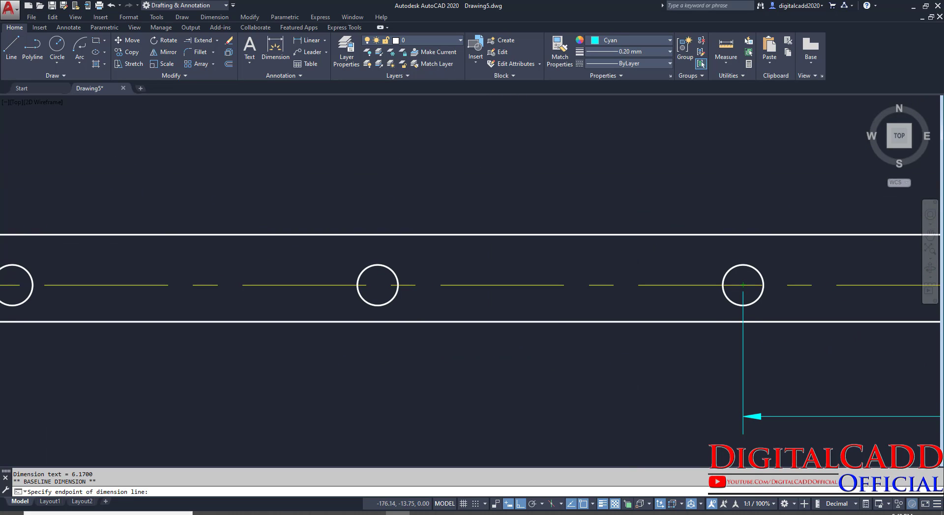
click(378, 285)
scroll(378, 285, down, 4)
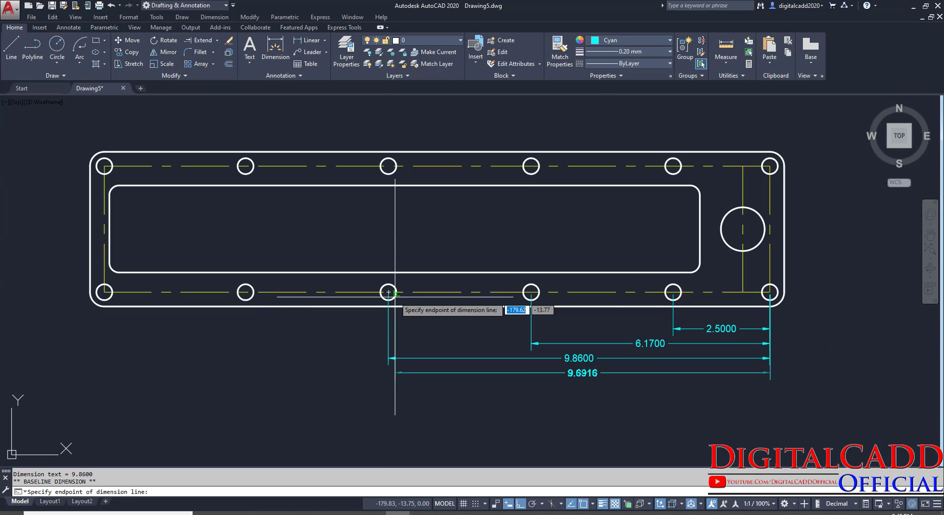
click(246, 292)
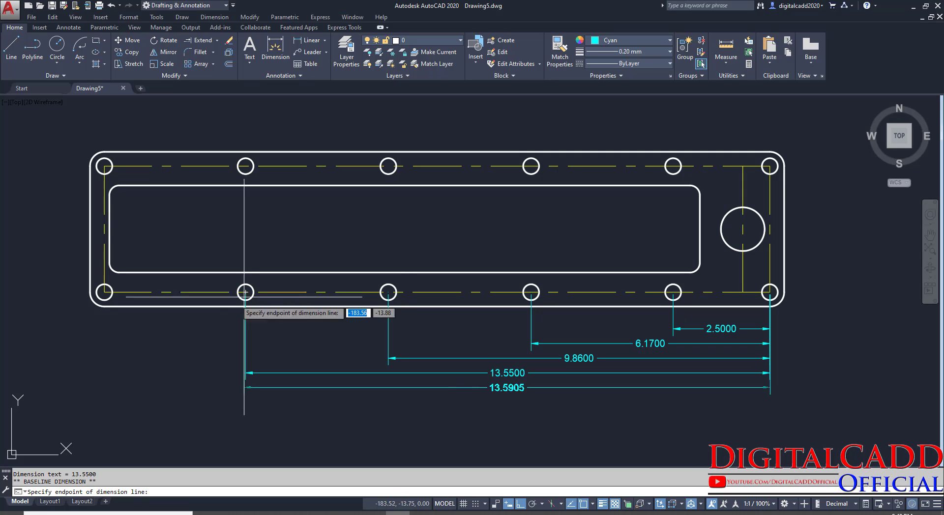
click(104, 293)
key(Escape)
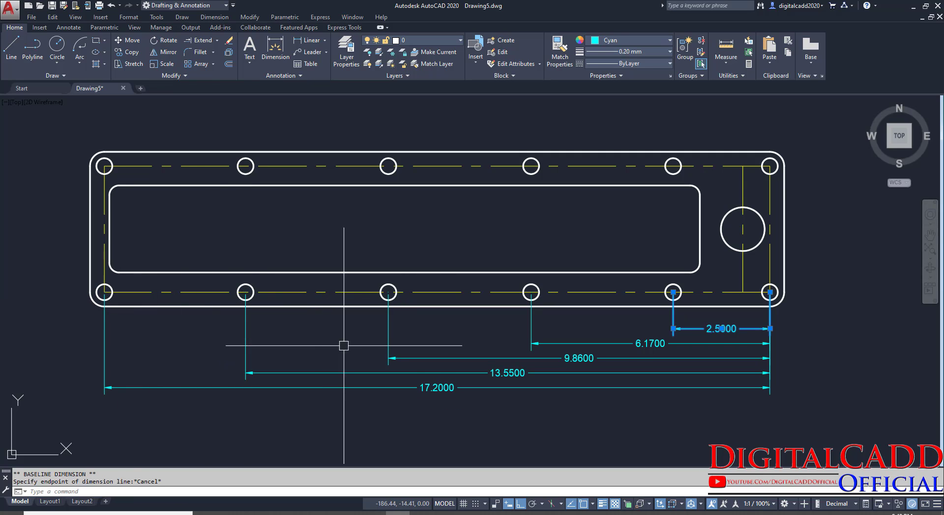
key(Escape)
key(Escape)
Compare the stacked baseline dimensions below the gasket with those in the reference PDF, including their number of decimals
middle_drag(627, 400, 596, 381)
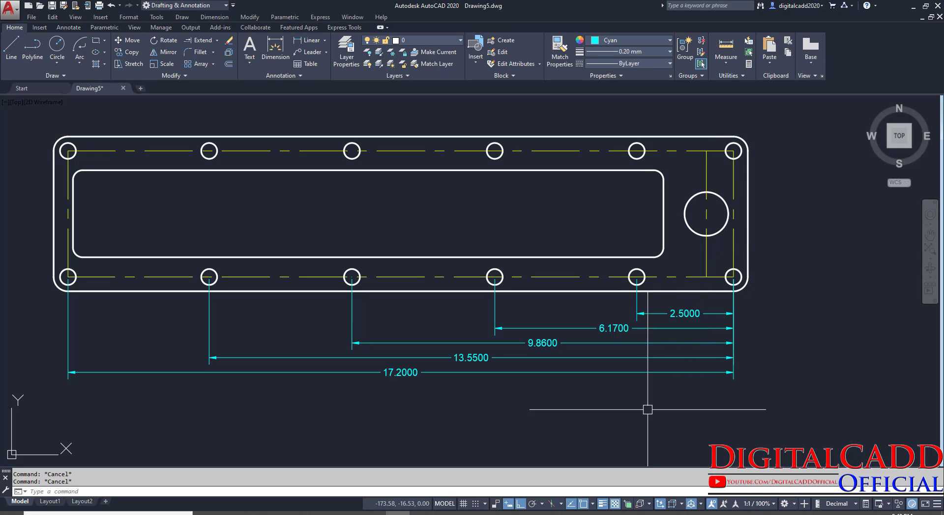
middle_drag(649, 409, 628, 403)
click(278, 513)
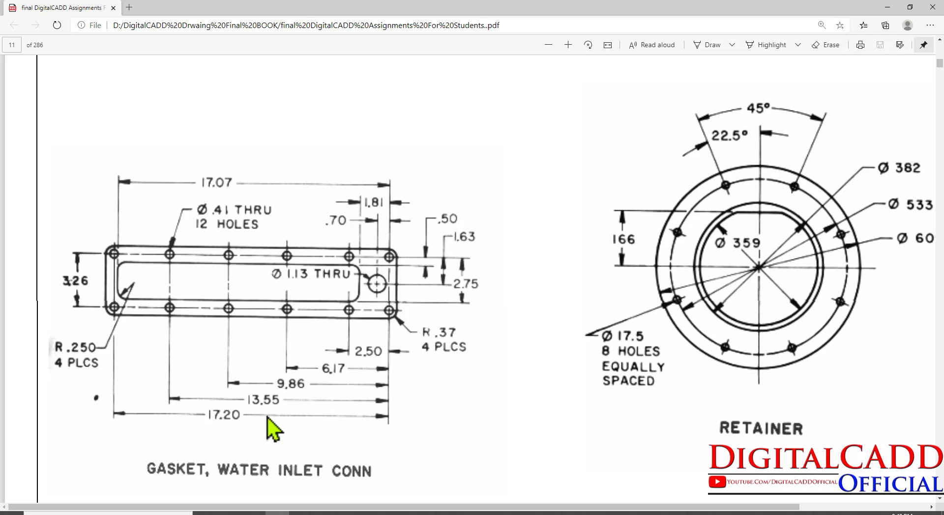
click(398, 514)
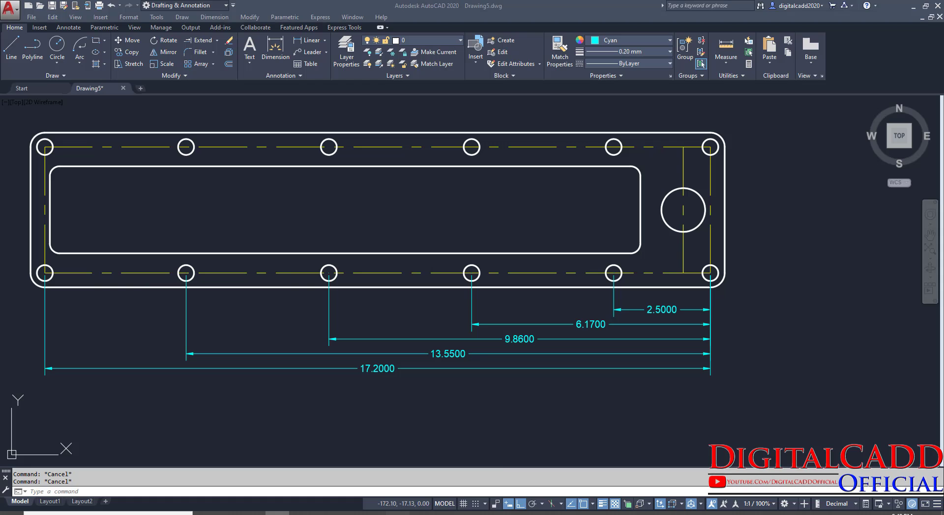
middle_drag(512, 369, 491, 377)
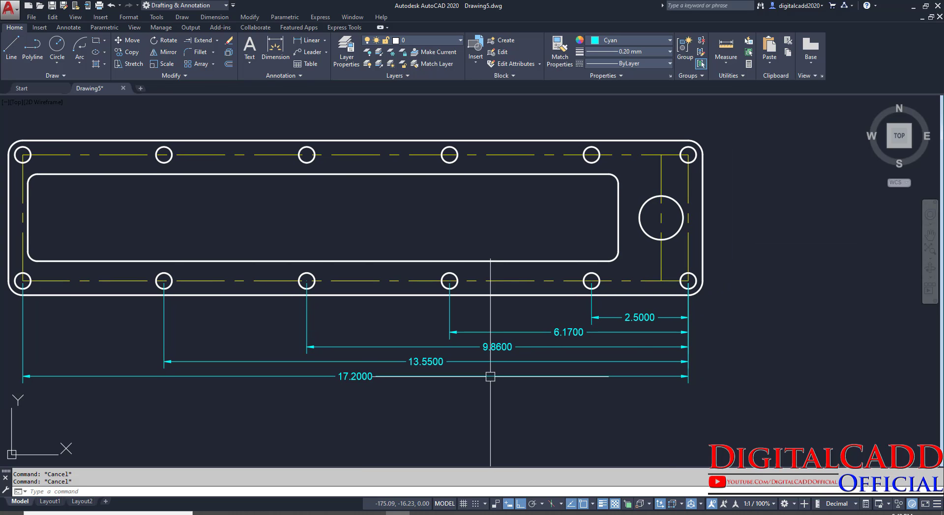
scroll(650, 376, up, 2)
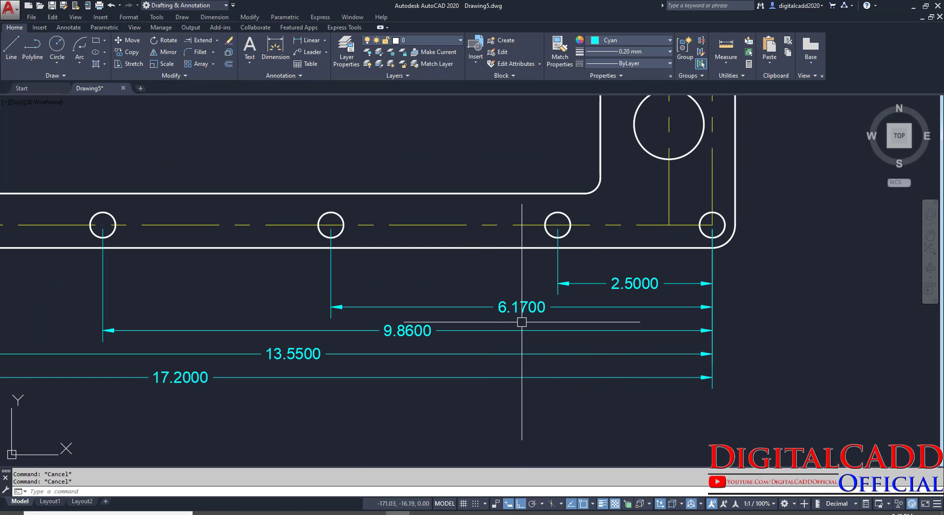
scroll(578, 317, down, 2)
middle_drag(532, 315, 566, 323)
middle_drag(535, 360, 557, 365)
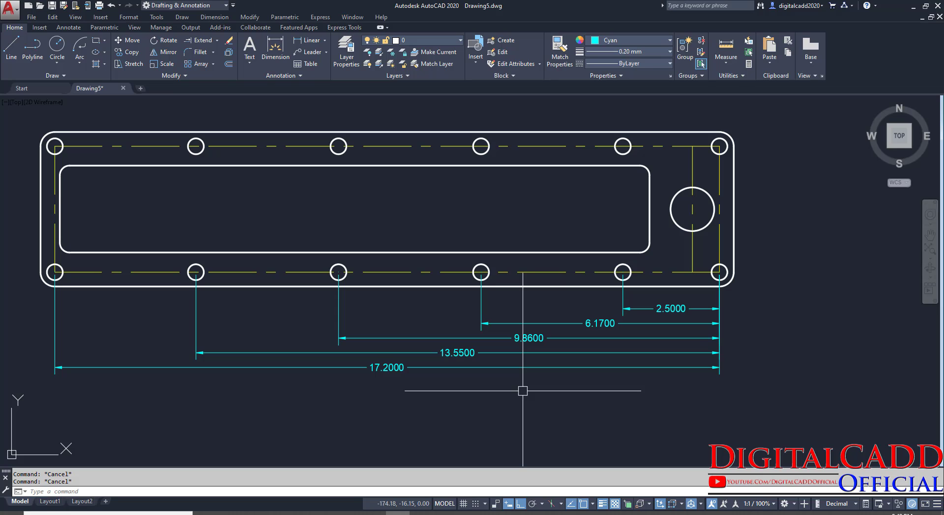
Modify the Standard dimension style to suppress trailing zeros in the linear primary units, keeping the decimal format with 0.0000 precision
key(Return)
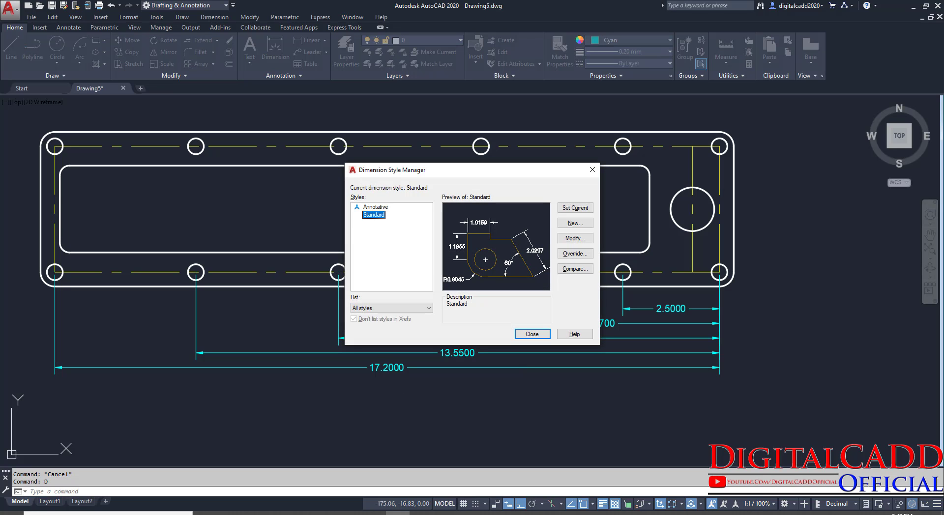
click(578, 241)
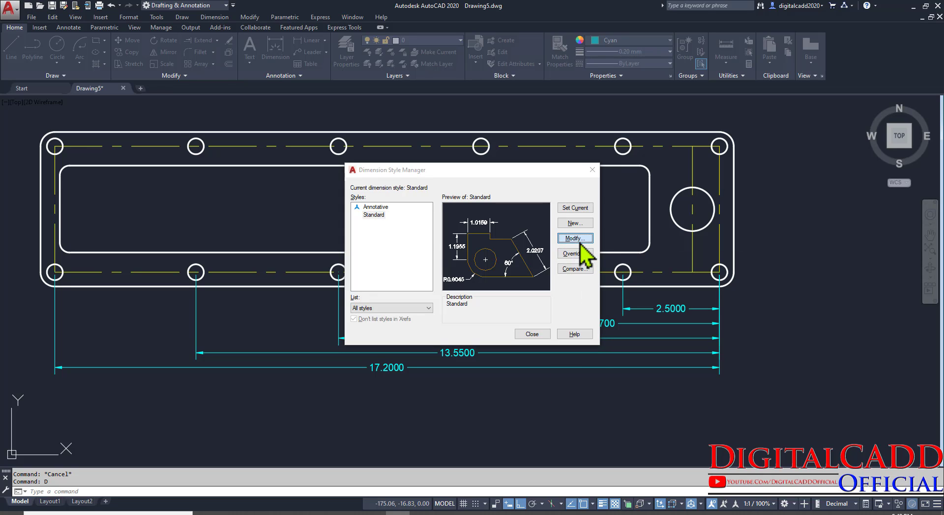
click(475, 153)
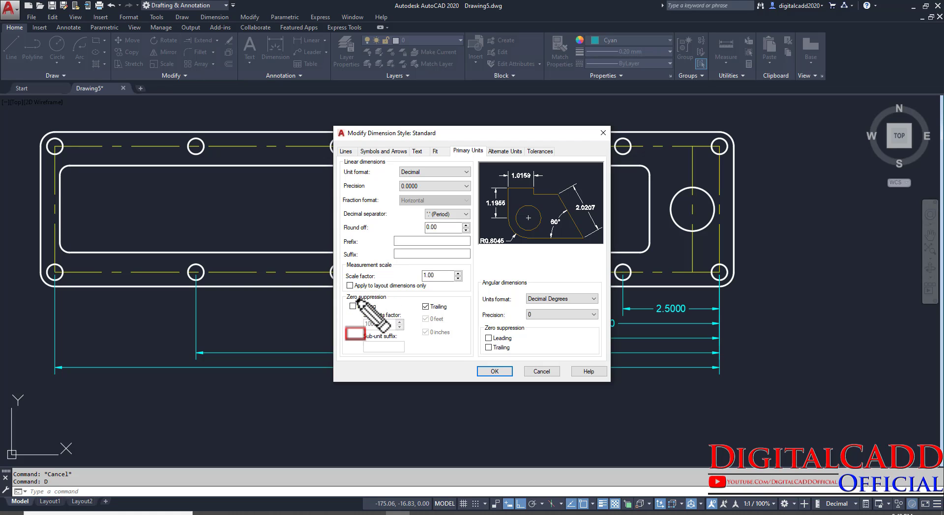
mouse_move(343, 290)
mouse_down()
mouse_move(453, 378)
mouse_move(472, 367)
mouse_up()
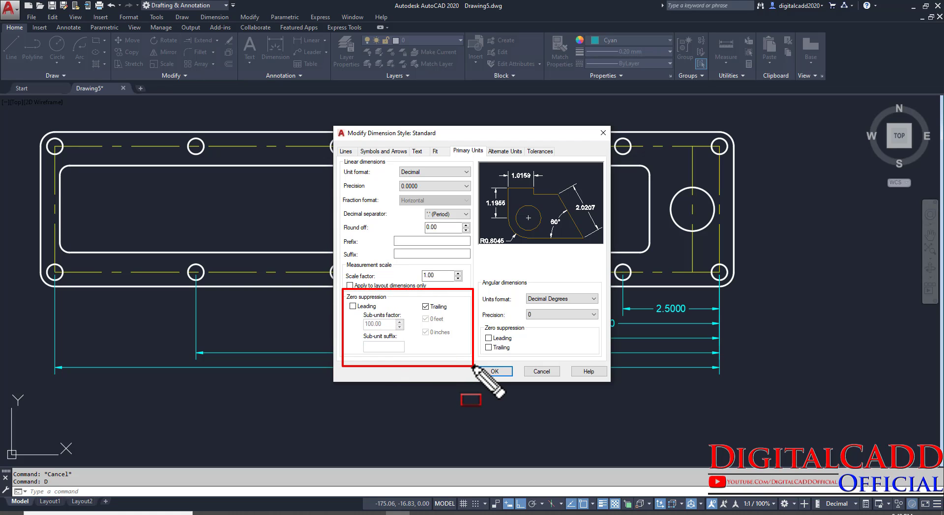
drag(339, 289, 395, 303)
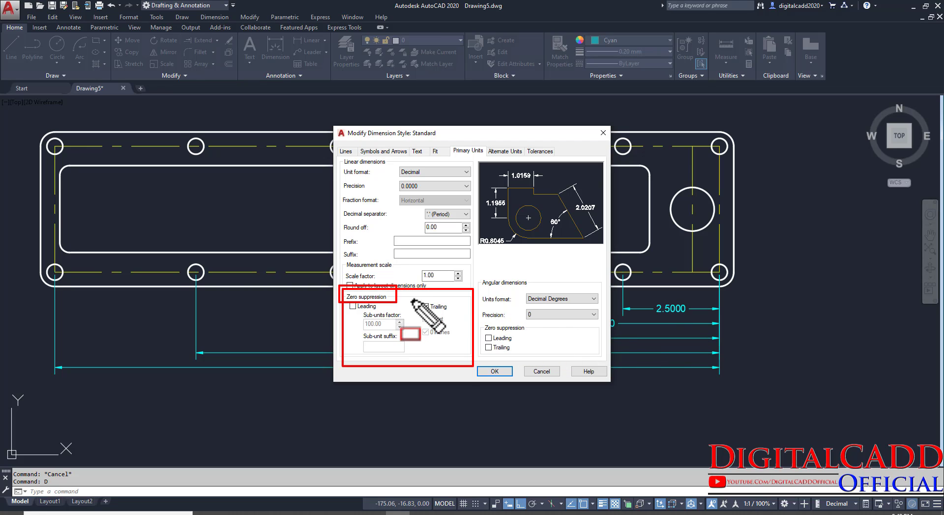
drag(411, 296, 458, 315)
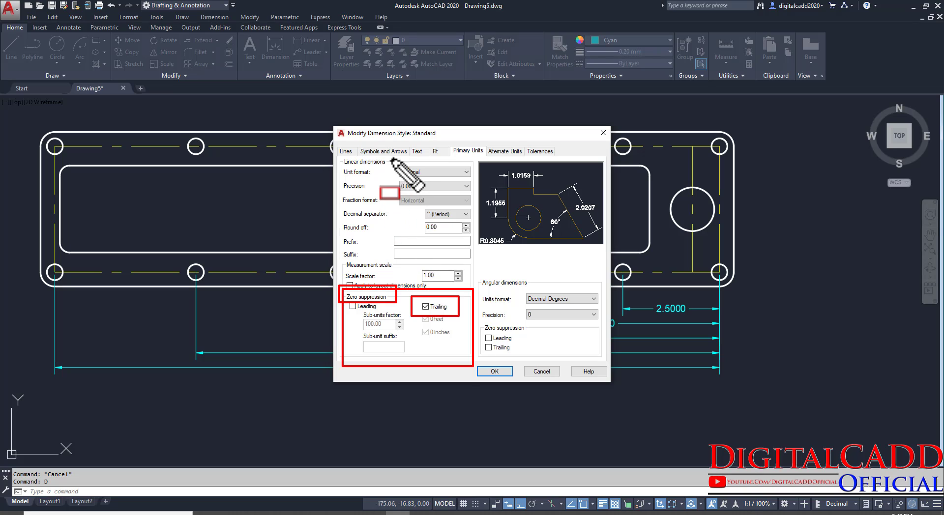
mouse_move(389, 156)
mouse_down()
mouse_move(419, 194)
mouse_move(471, 227)
mouse_move(473, 266)
mouse_move(475, 194)
mouse_up()
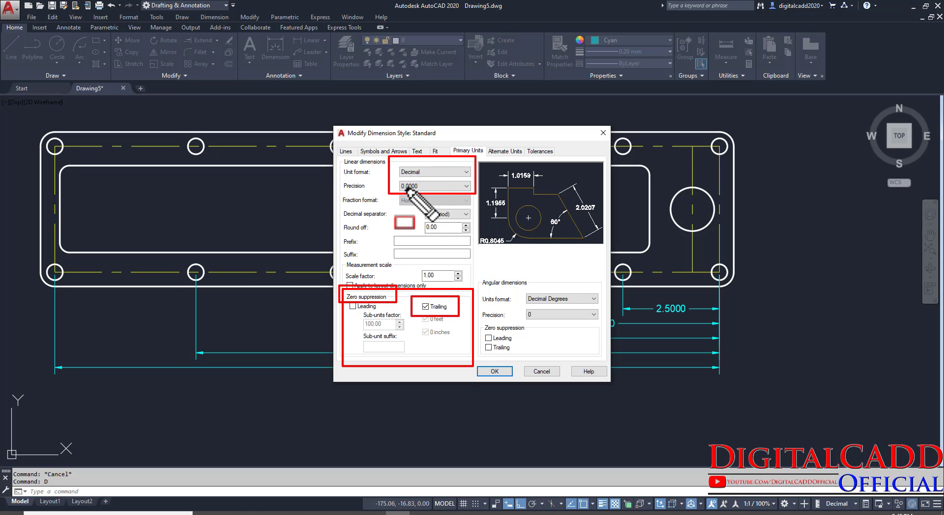
key(Escape)
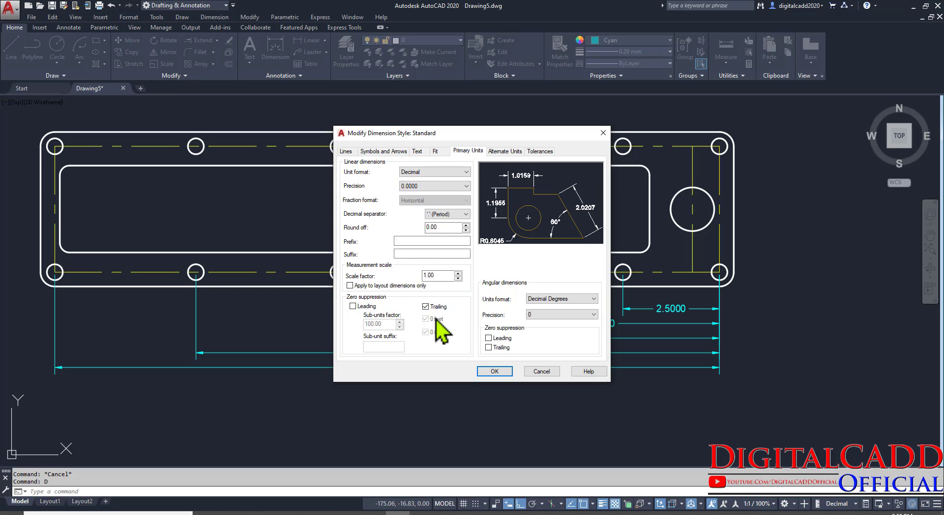
click(495, 372)
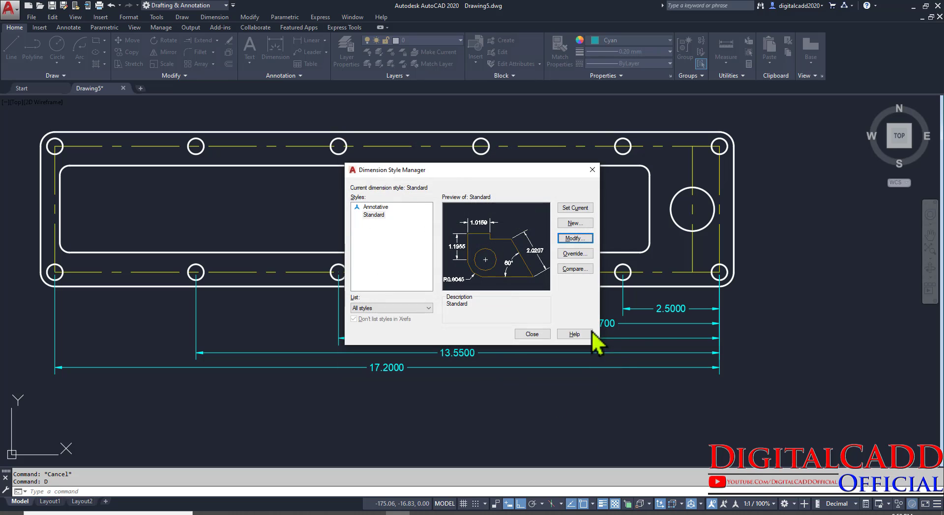
click(539, 335)
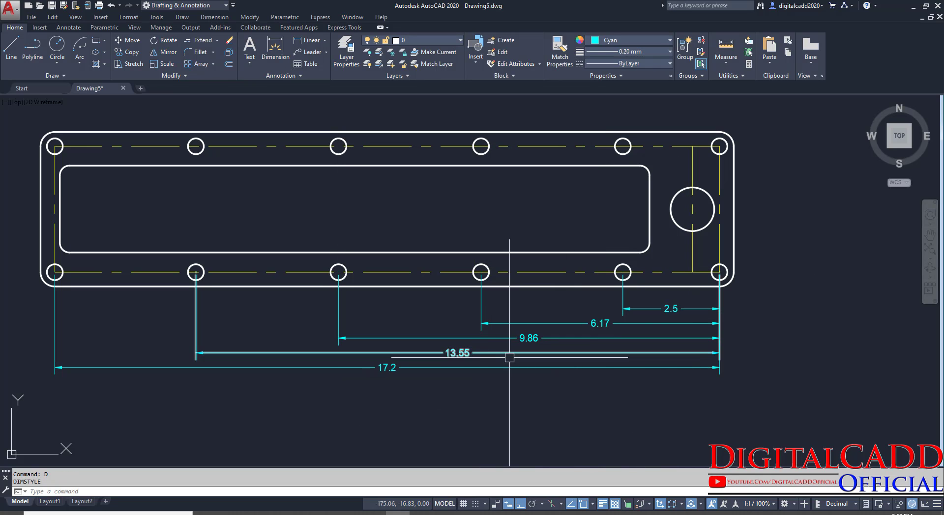
Check the reference PDF for the vertical dimensions at the right end of the water inlet gasket
mouse_move(668, 385)
middle_down()
mouse_move(706, 375)
mouse_move(670, 415)
mouse_move(706, 433)
mouse_move(649, 425)
mouse_move(615, 434)
mouse_move(609, 455)
mouse_move(576, 406)
middle_up()
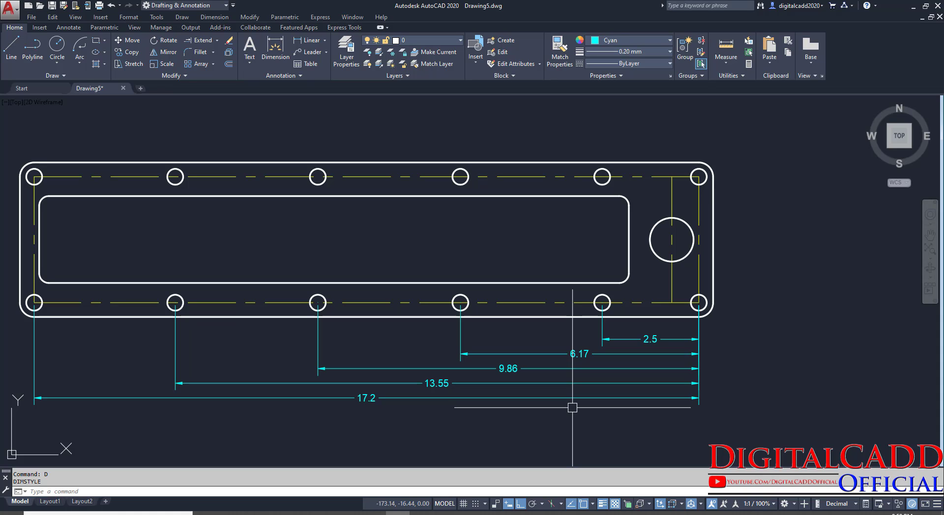
middle_drag(577, 385, 601, 374)
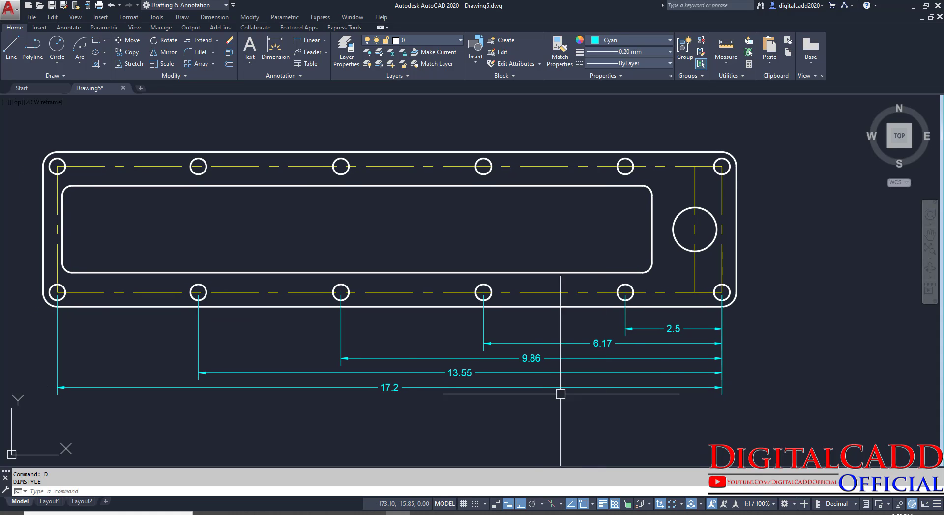
click(267, 513)
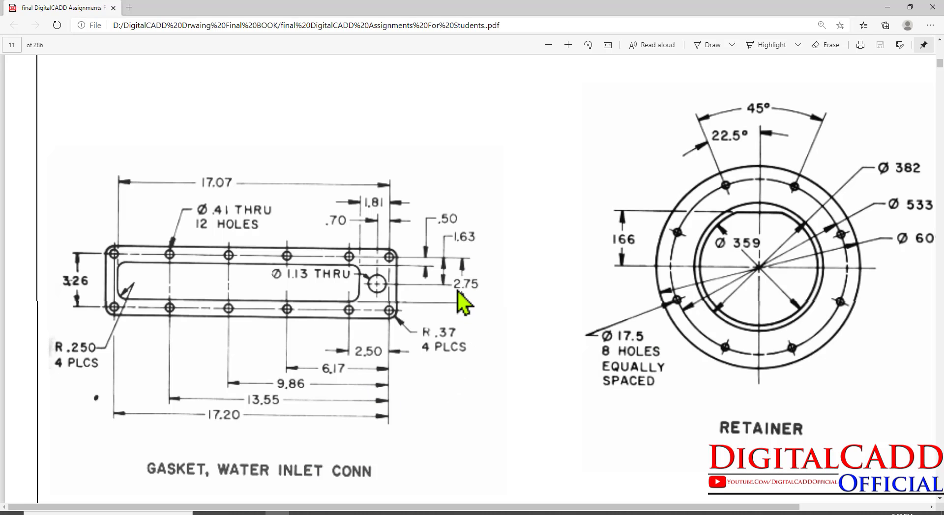
click(401, 512)
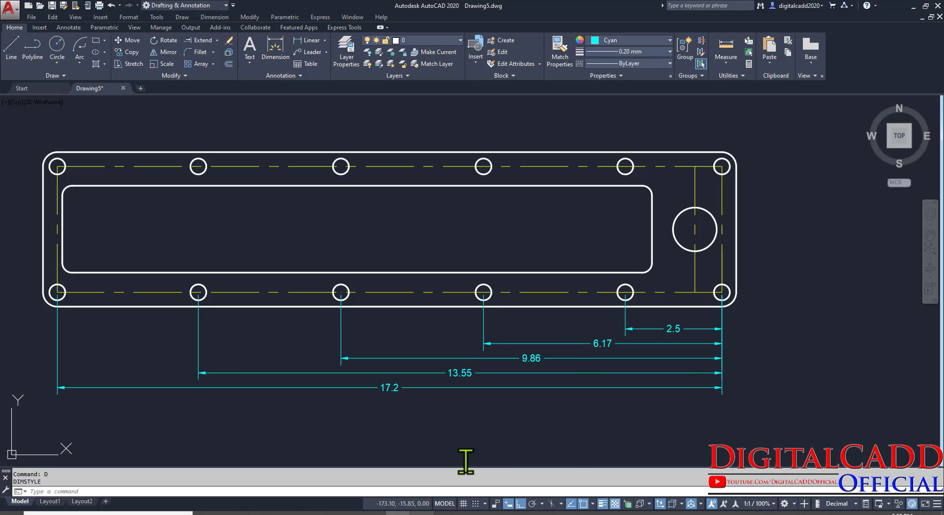
middle_drag(703, 295, 539, 343)
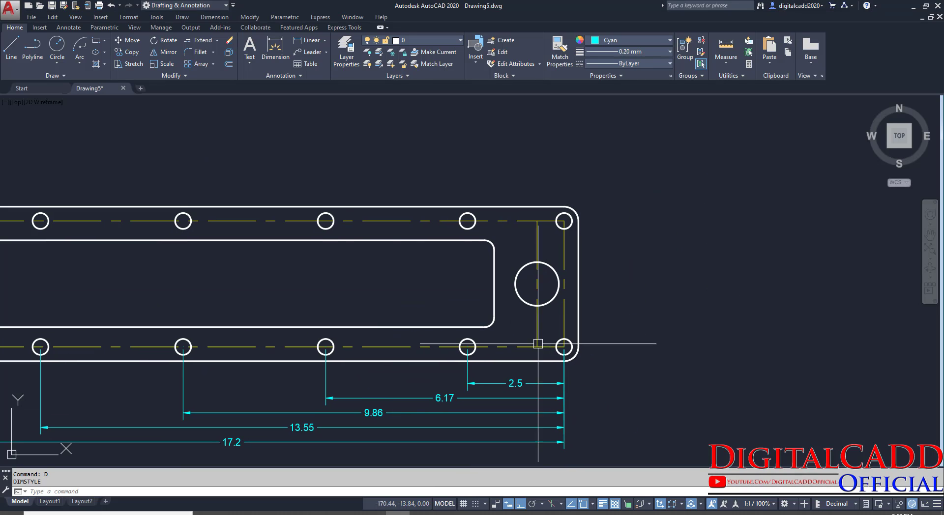
click(311, 43)
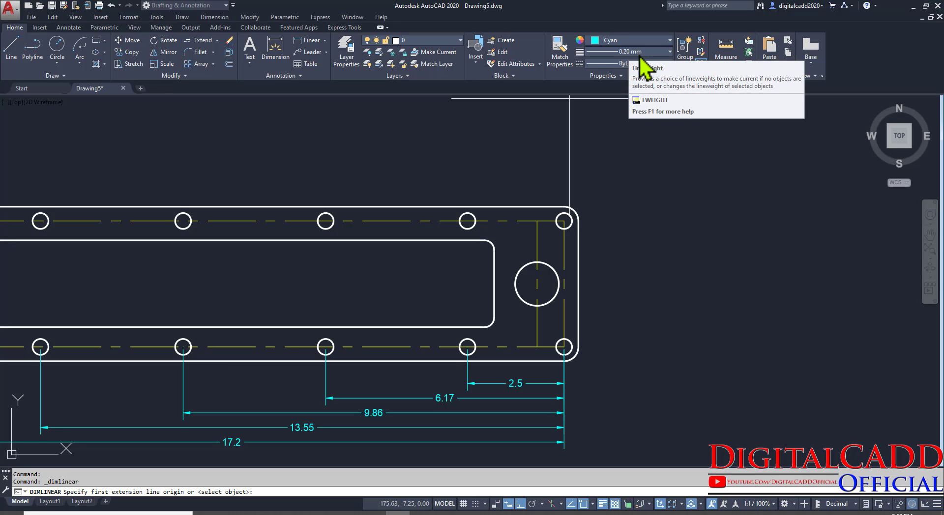
click(563, 347)
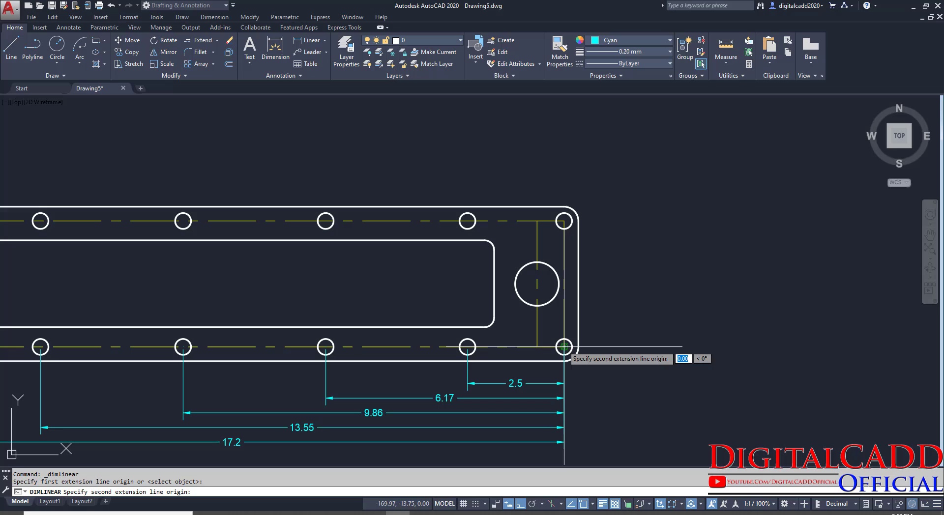
click(563, 221)
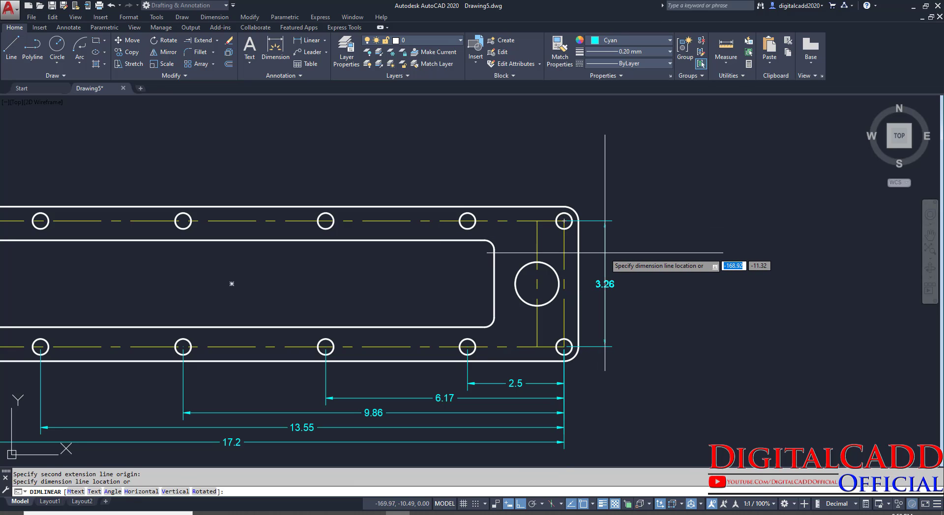
scroll(621, 270, down, 5)
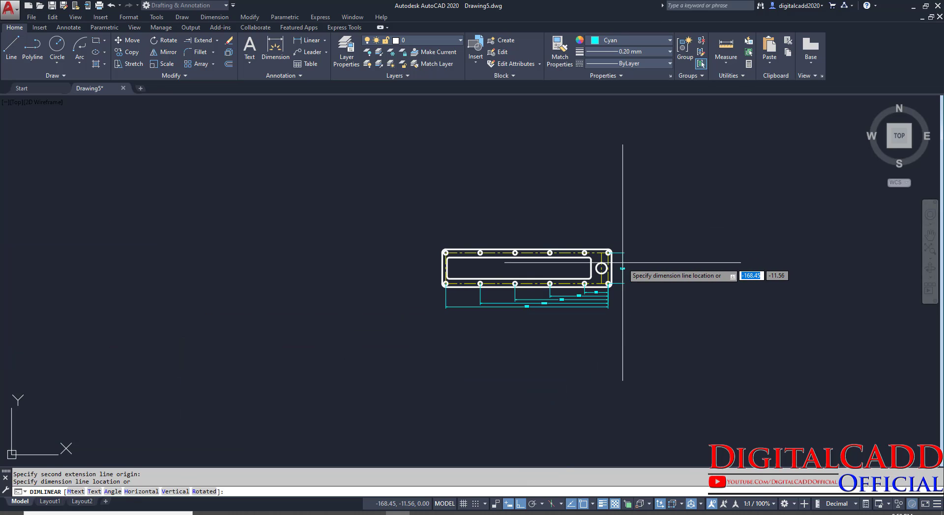
key(Escape)
Add a vertical linear dimension along the left centreline between the two leftmost corner holes, placed left of the gasket
scroll(455, 265, up, 5)
key(Return)
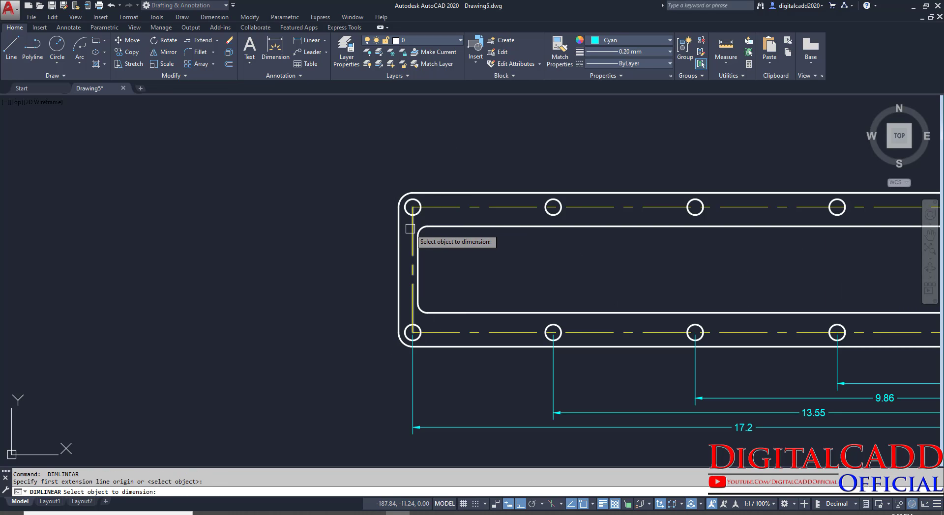
key(Return)
click(413, 246)
click(375, 238)
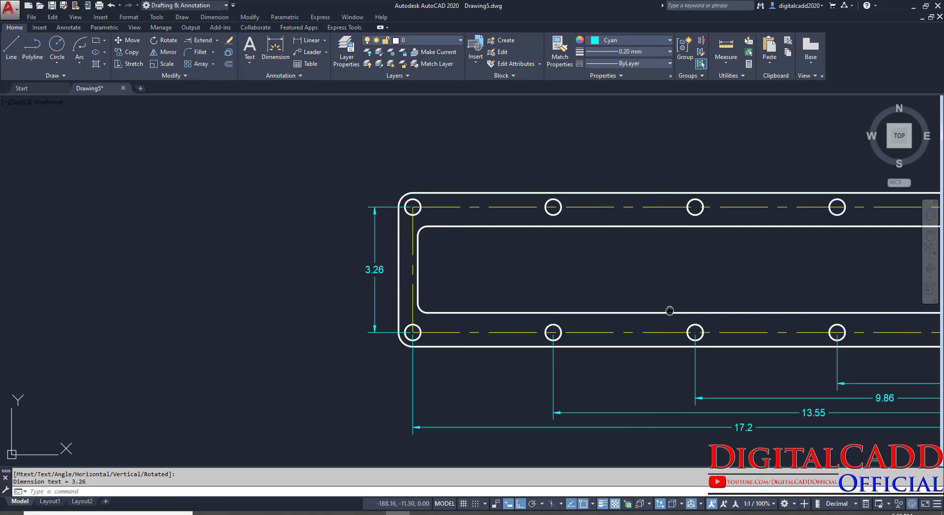
Add a vertical linear dimension from the top-right hole's centre to the inner opening's upper edge, placed right of the gasket
middle_drag(667, 311, 320, 338)
middle_drag(586, 311, 411, 321)
scroll(670, 210, up, 2)
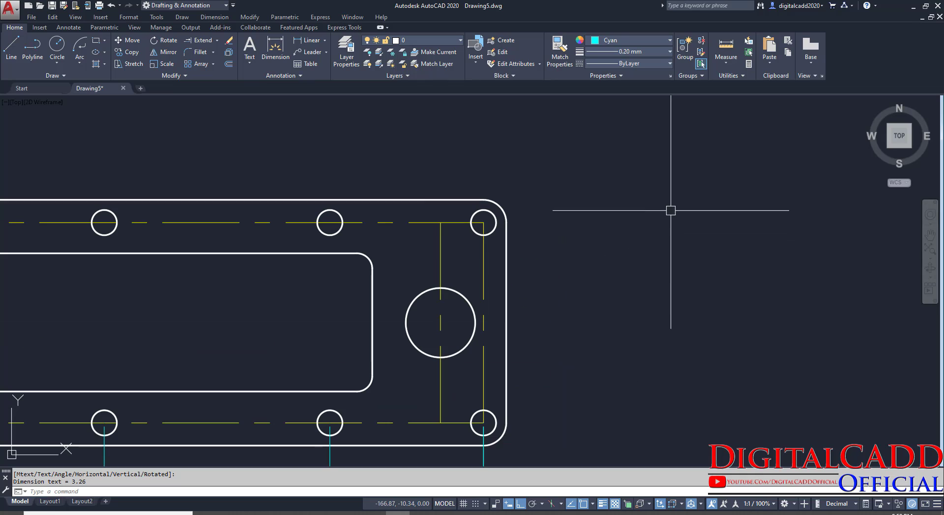
key(Return)
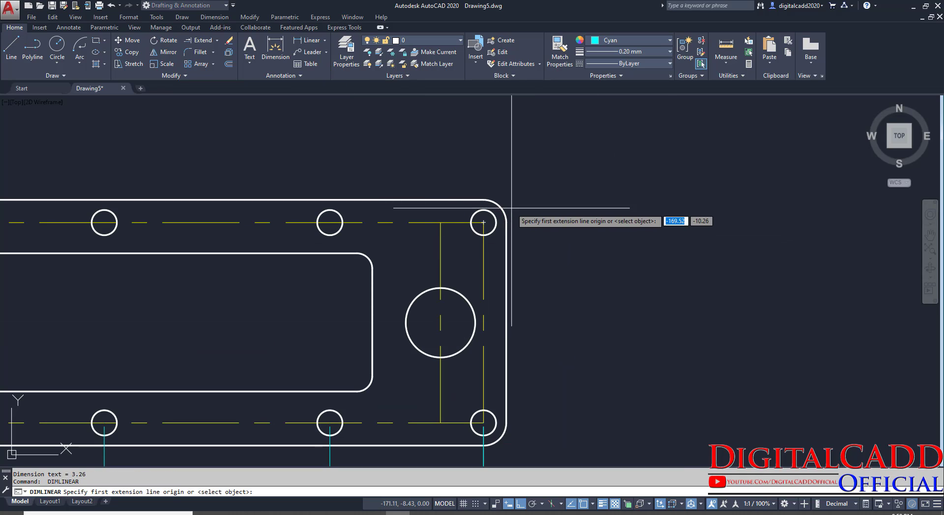
click(483, 222)
click(357, 253)
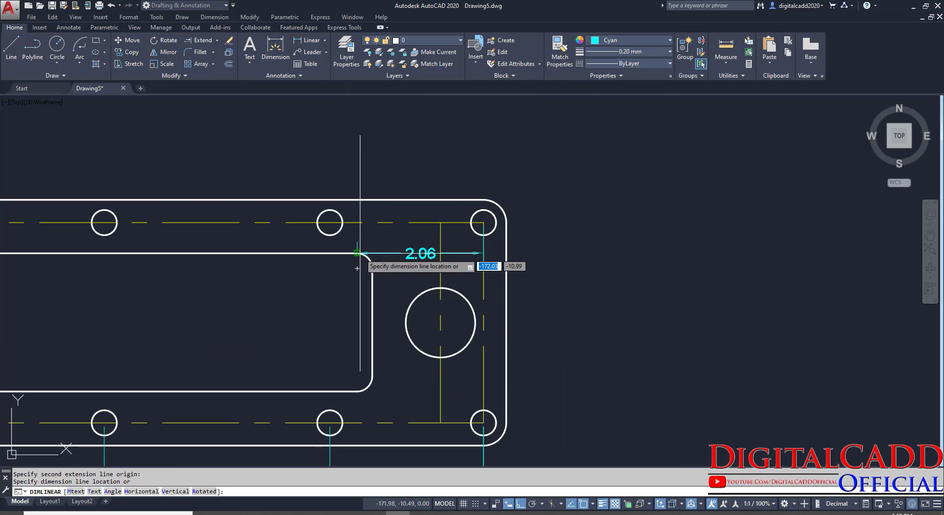
click(538, 226)
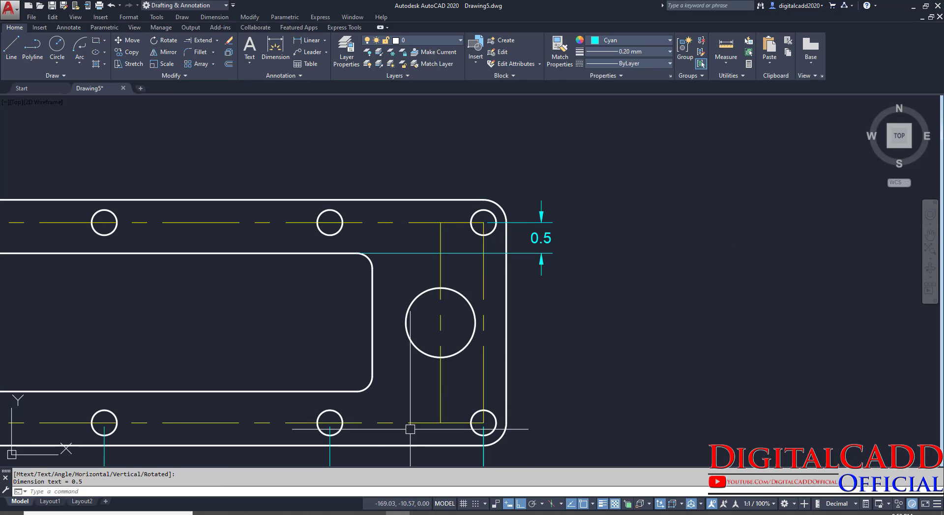
Check the reference PDF and move the 0.5 dimension's text above its upper extension line
key(alt+Tab)
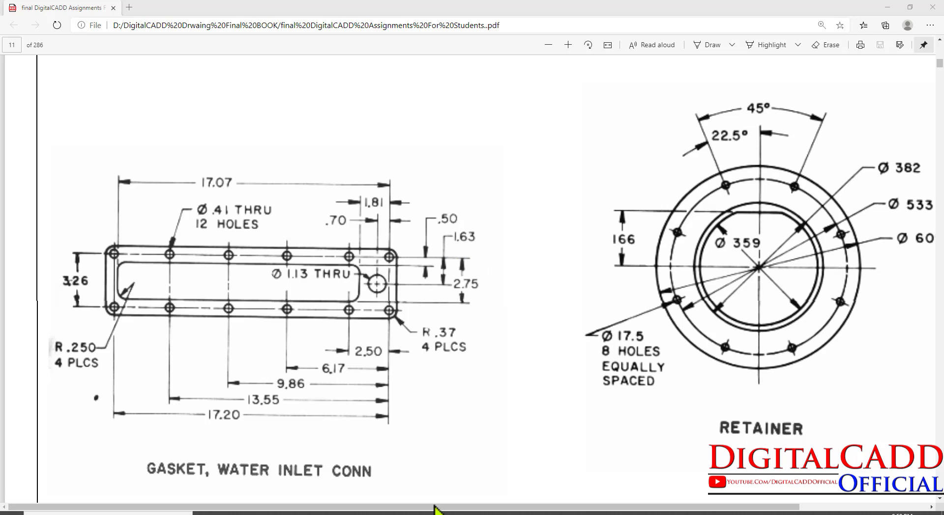
click(397, 513)
scroll(531, 208, up, 4)
click(567, 270)
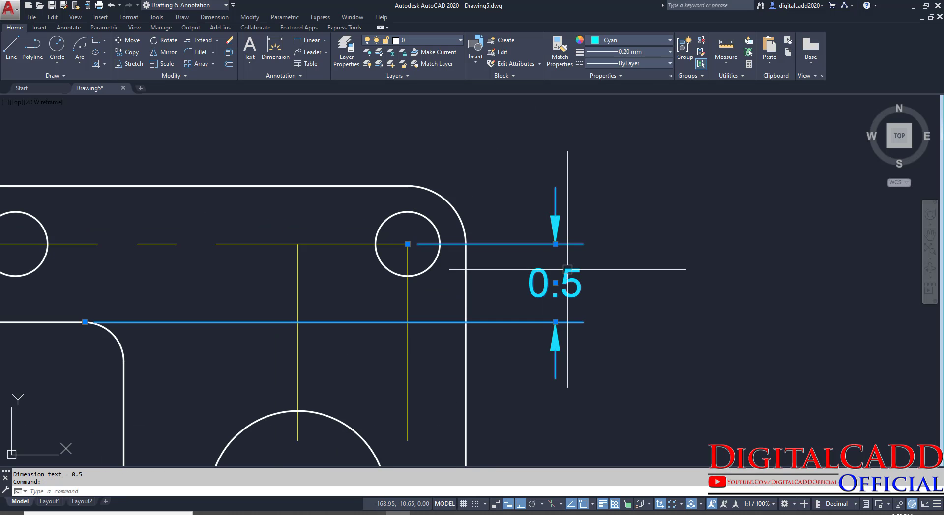
click(555, 283)
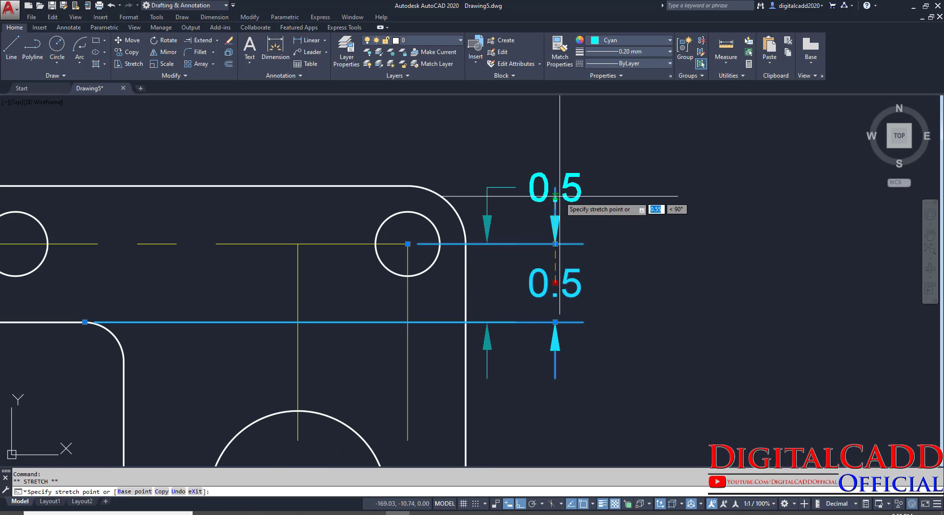
Add a vertical linear dimension from the top-right hole's centre to the large hole's centre, placed right of the 0.5 dimension
middle_drag(563, 227, 501, 197)
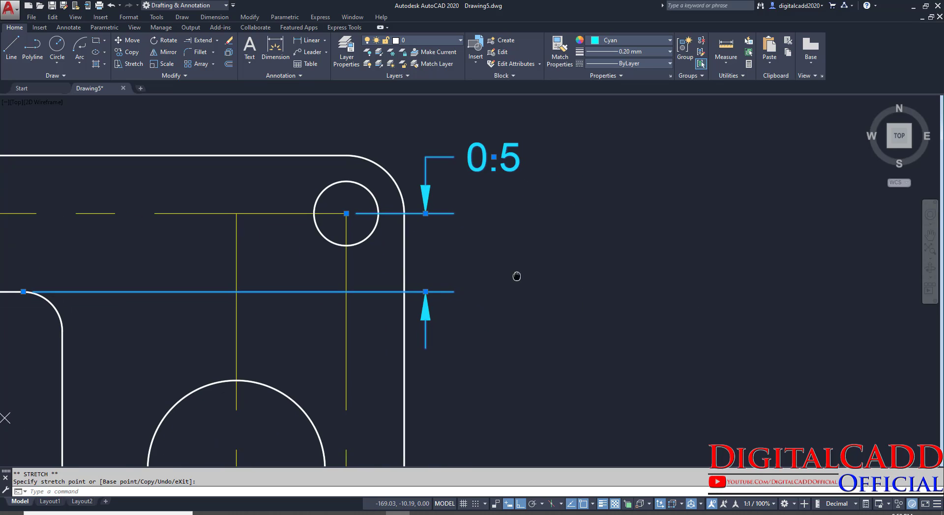
click(310, 40)
click(346, 213)
scroll(346, 214, down, 4)
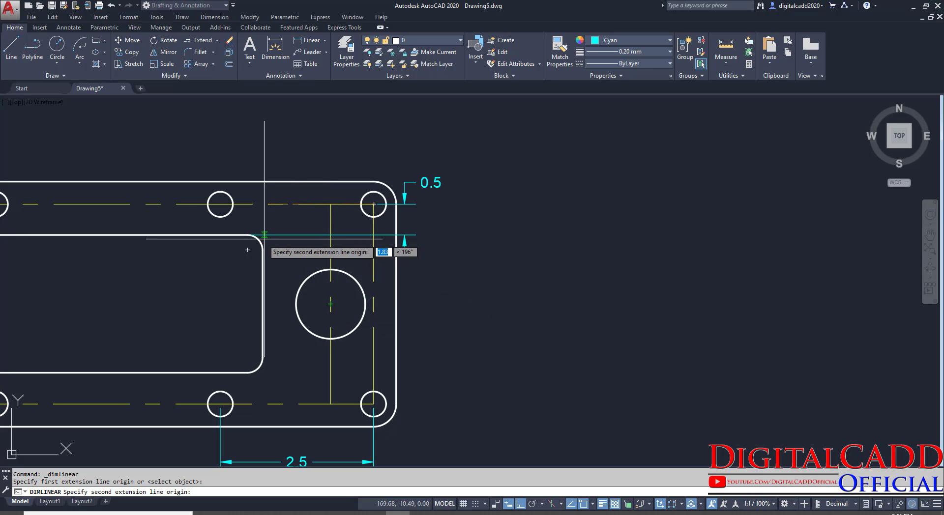
click(331, 303)
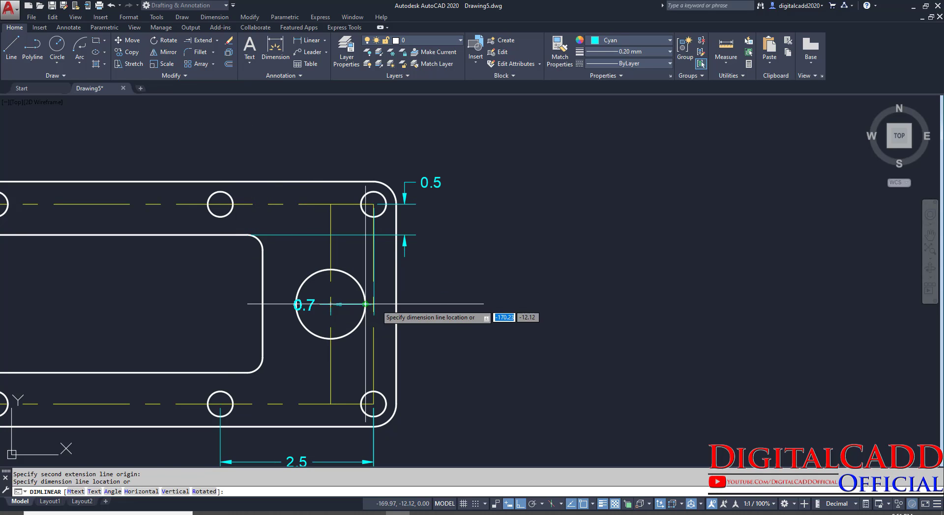
click(444, 297)
Add a vertical linear dimension from the top-right hole's centre to the inner opening's lower edge, placed outside the 1.63 dimension
key(space)
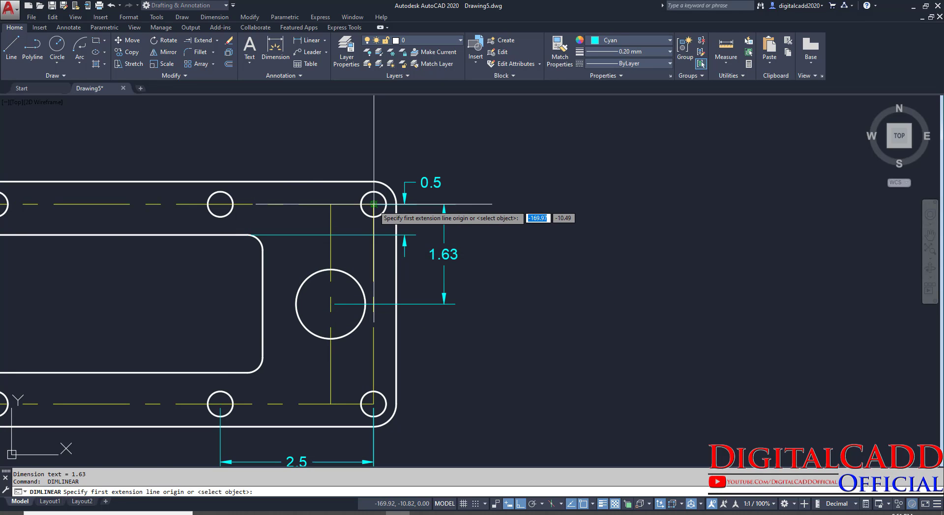
click(373, 204)
click(247, 372)
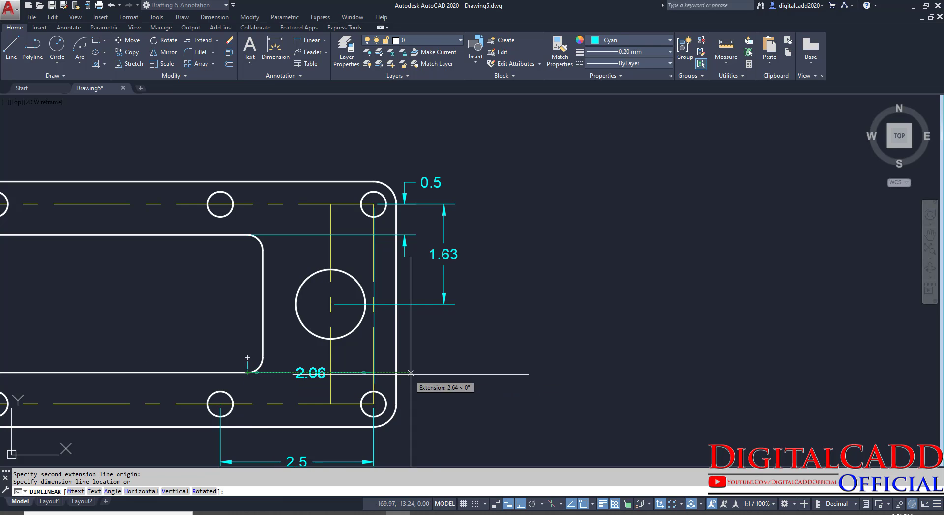
click(478, 319)
Shift the dimension lines of the 1.63 and 2.75 vertical dimensions closer to the gasket's right edge
middle_drag(482, 319, 544, 319)
scroll(521, 211, up, 4)
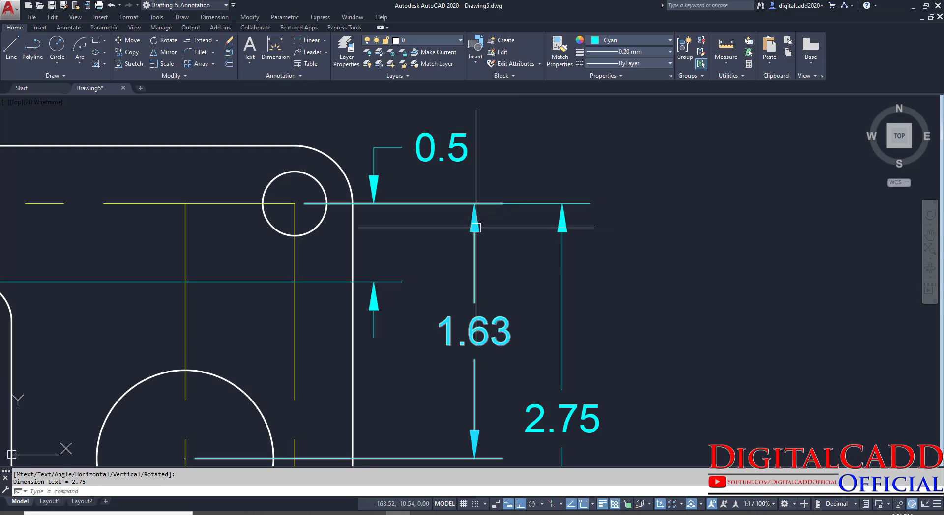
click(477, 197)
click(474, 203)
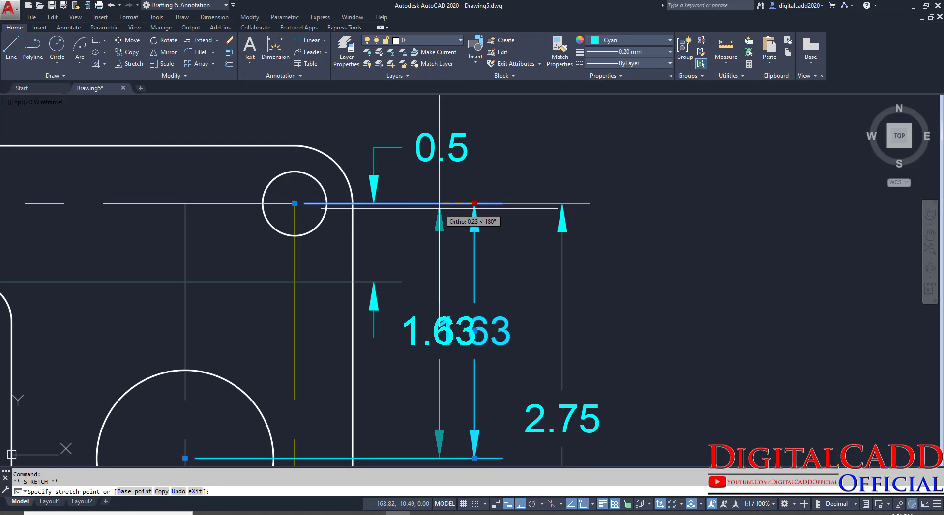
click(439, 217)
key(Escape)
click(554, 202)
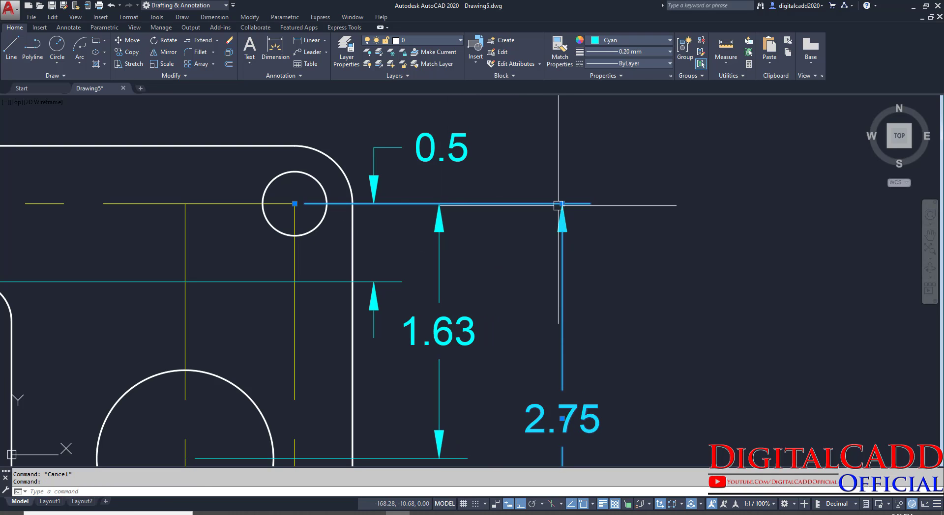
click(562, 203)
click(524, 210)
key(Escape)
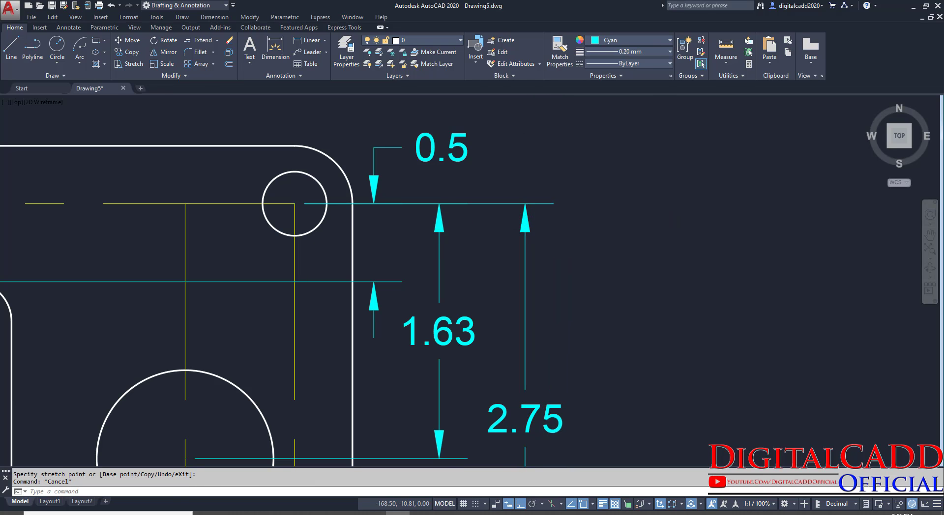
Compare the dimensioned gasket with the reference PDF to find the horizontal dimensions still missing above its right end
scroll(525, 236, down, 4)
mouse_move(536, 348)
middle_down()
mouse_move(699, 320)
mouse_move(654, 320)
mouse_move(736, 334)
mouse_move(749, 308)
middle_up()
scroll(749, 309, down, 2)
mouse_move(537, 331)
middle_down()
mouse_move(634, 255)
mouse_move(614, 269)
middle_up()
middle_drag(707, 335, 621, 360)
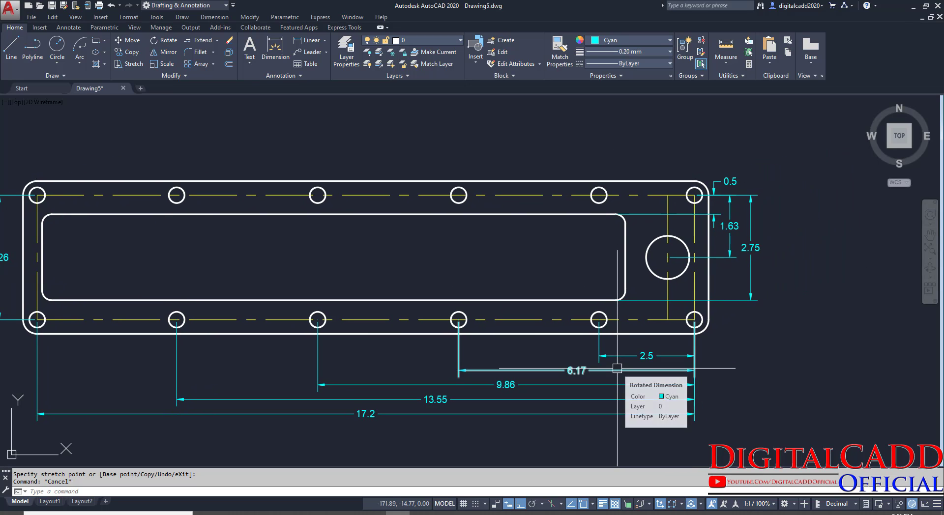
mouse_move(692, 273)
middle_down()
mouse_move(647, 287)
mouse_move(610, 341)
middle_up()
key(alt+Tab)
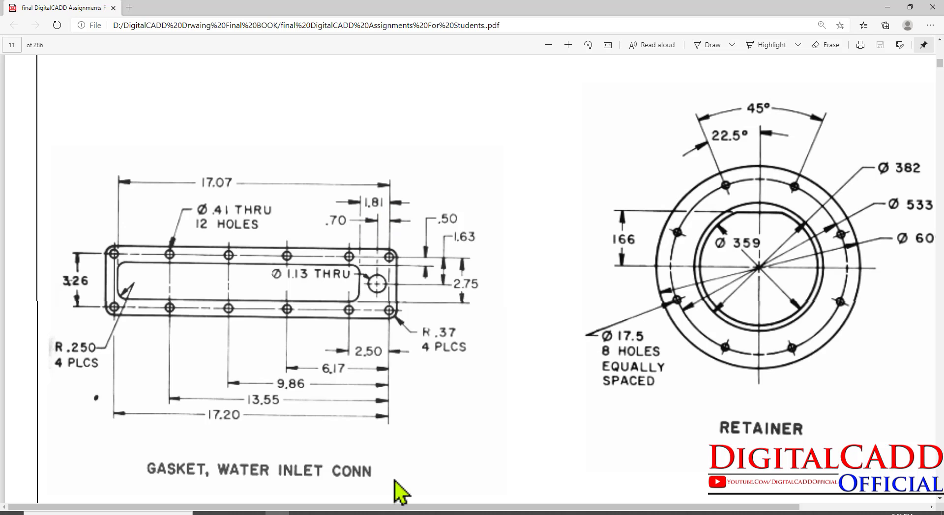
key(alt+Tab)
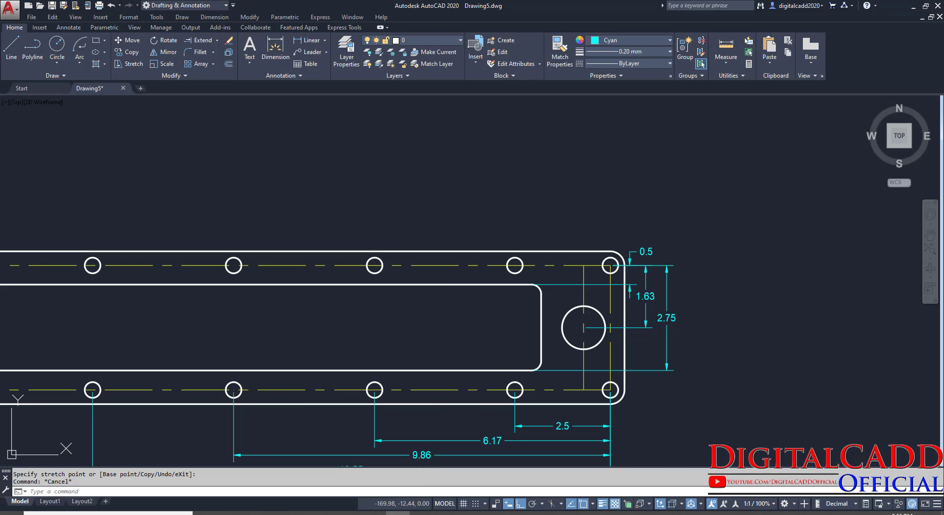
Add a horizontal linear dimension from the top-right hole's centre to the large hole's vertical centreline, placed above the gasket
click(305, 41)
scroll(609, 262, up, 4)
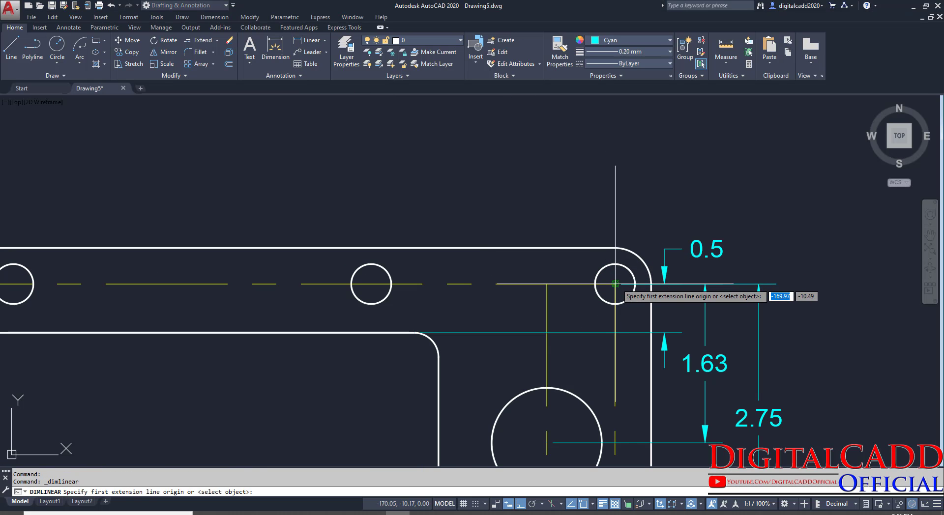
click(615, 283)
click(546, 284)
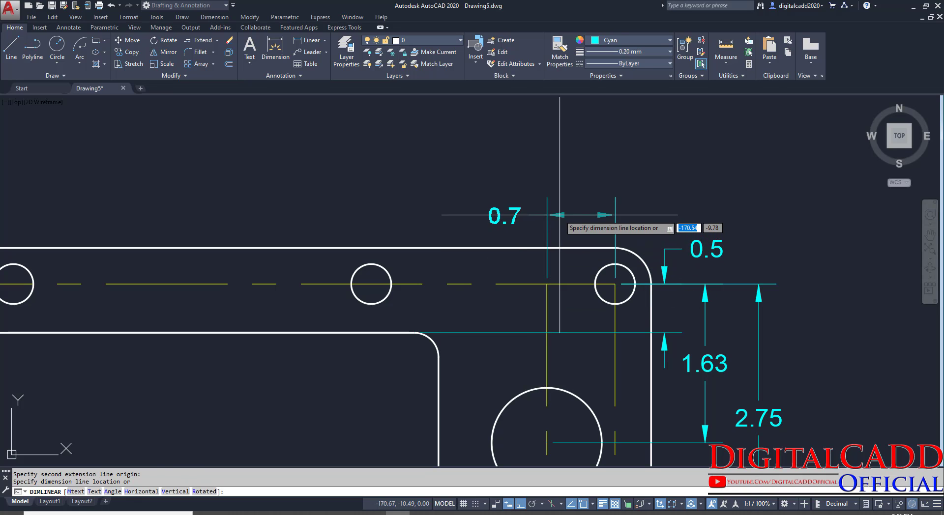
click(559, 215)
click(620, 175)
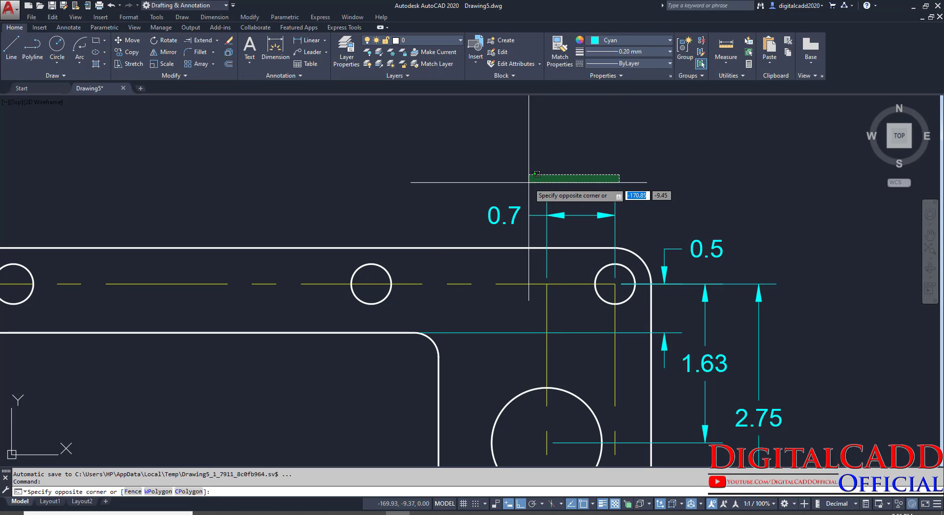
click(565, 166)
Add a horizontal linear dimension from the top-right hole's centre to the inner opening's right edge, placed above the 0.7 dimension
key(Return)
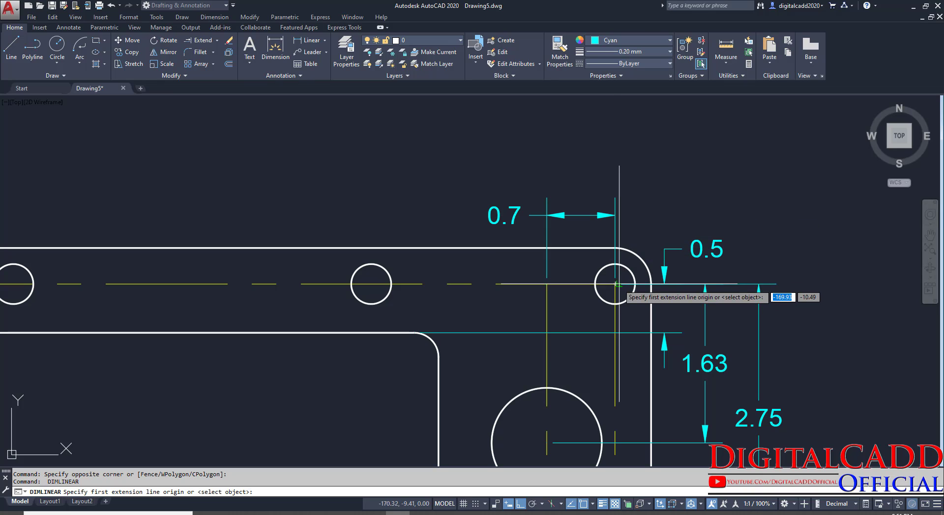
scroll(515, 260, down, 2)
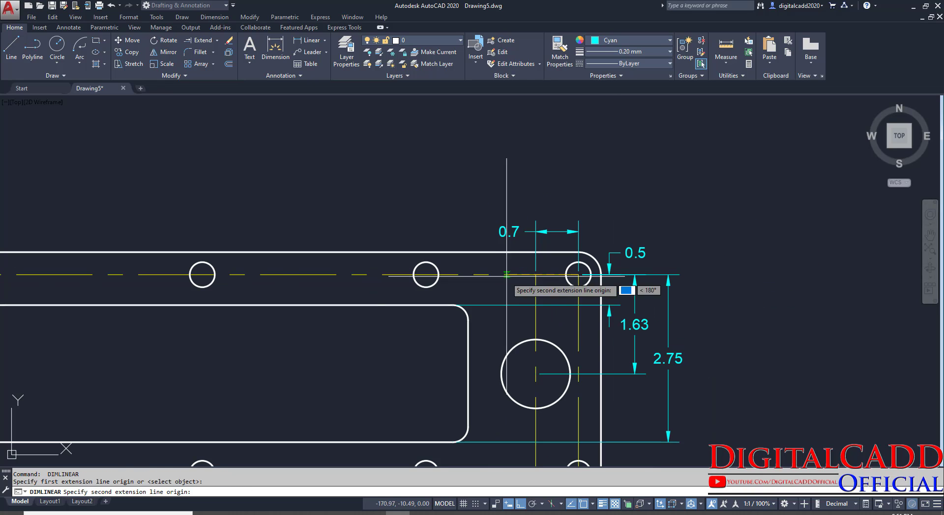
click(468, 320)
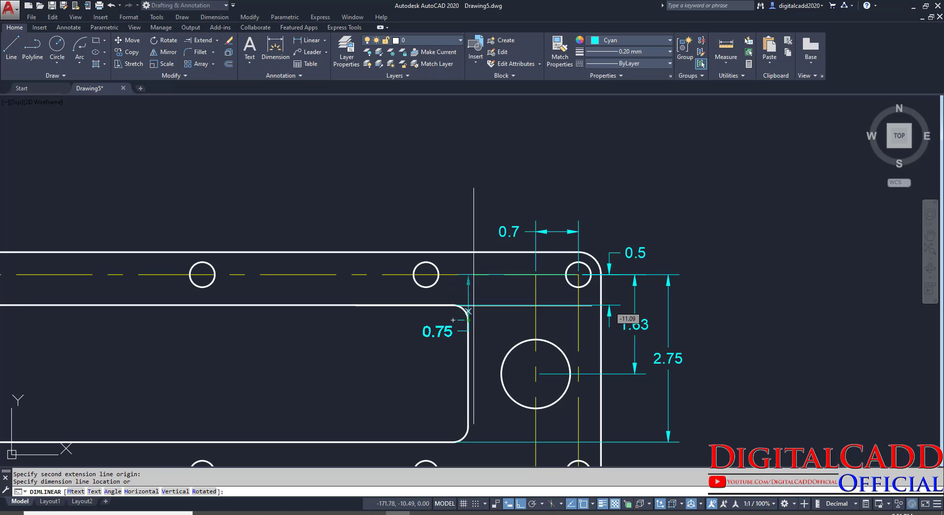
click(486, 207)
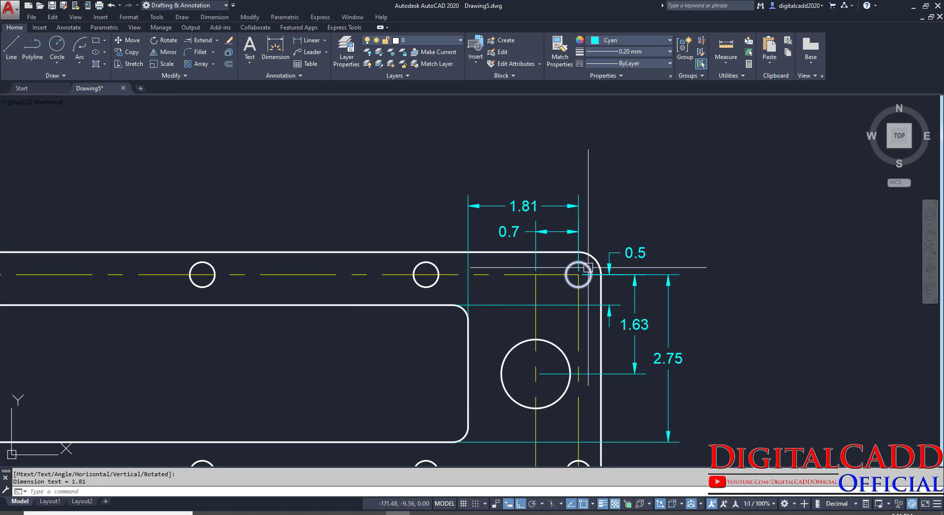
Add a horizontal linear dimension from the top-right hole's centre to the inner opening's left edge, placed above the 1.81 dimension
key(Return)
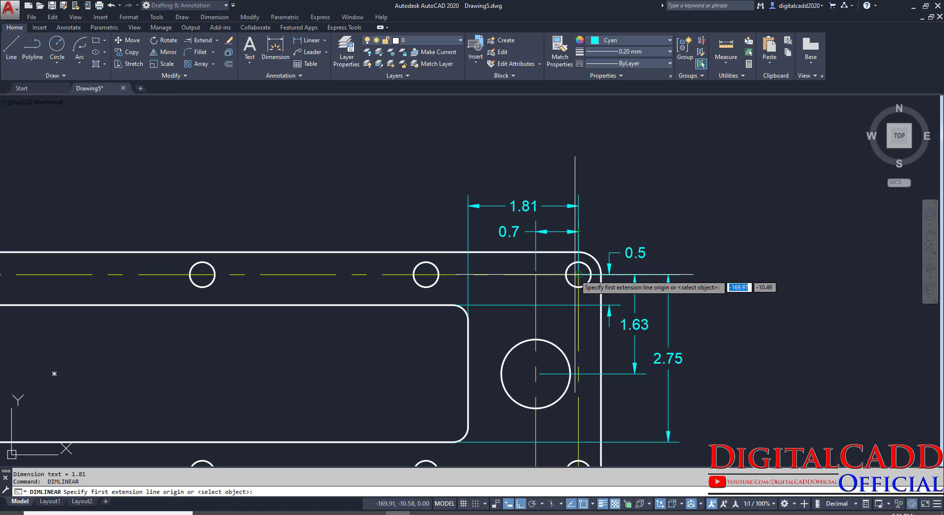
click(578, 274)
scroll(553, 310, down, 4)
scroll(179, 301, up, 6)
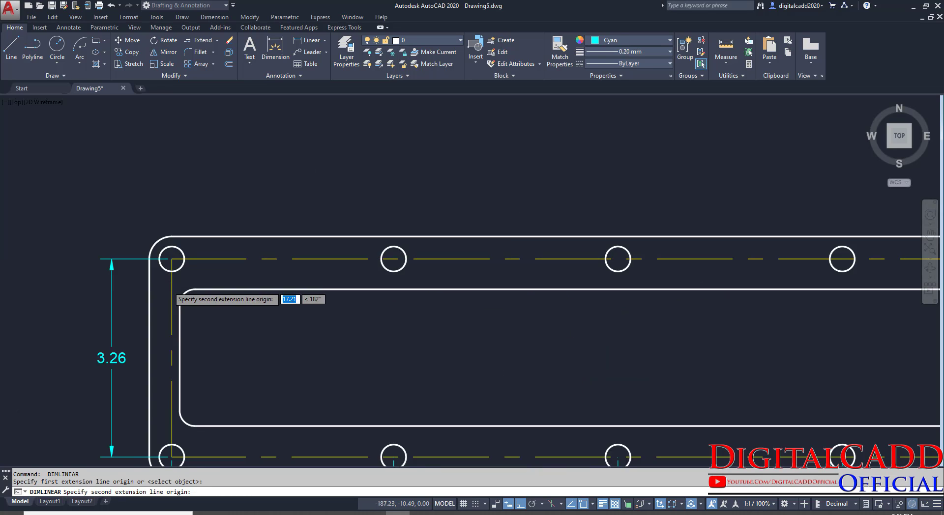
click(186, 313)
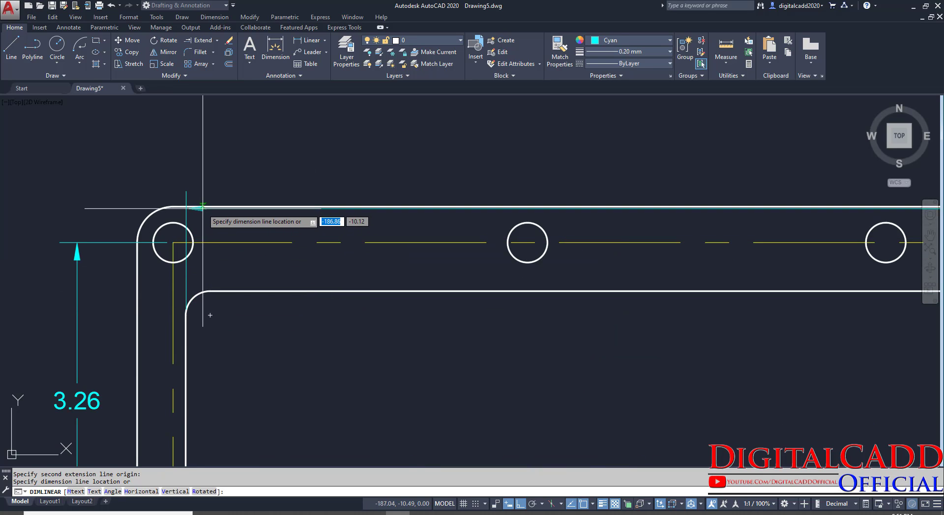
scroll(177, 223, down, 3)
middle_drag(177, 223, 130, 244)
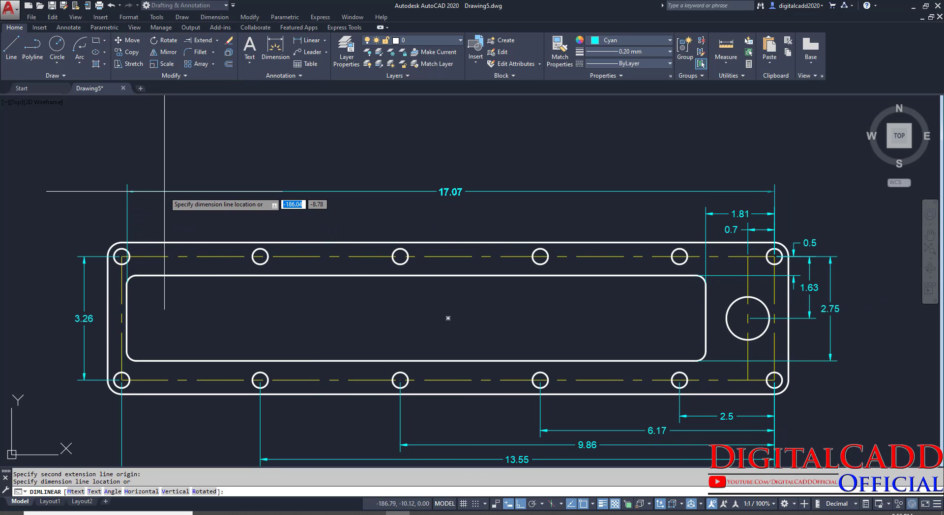
click(165, 193)
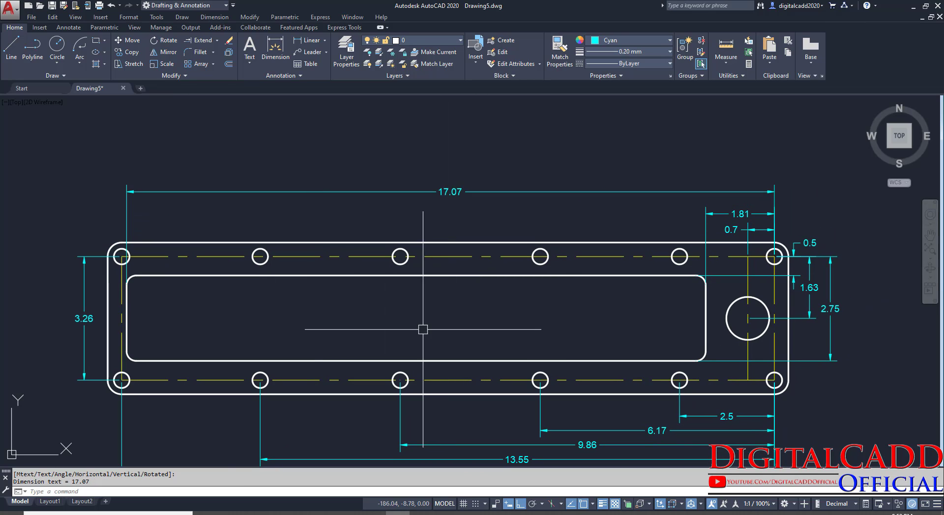
Check the reference PDF for the corner radii and add a radius dimension to the gasket's lower-right outer corner, with its text outside
middle_drag(431, 353, 389, 310)
click(285, 513)
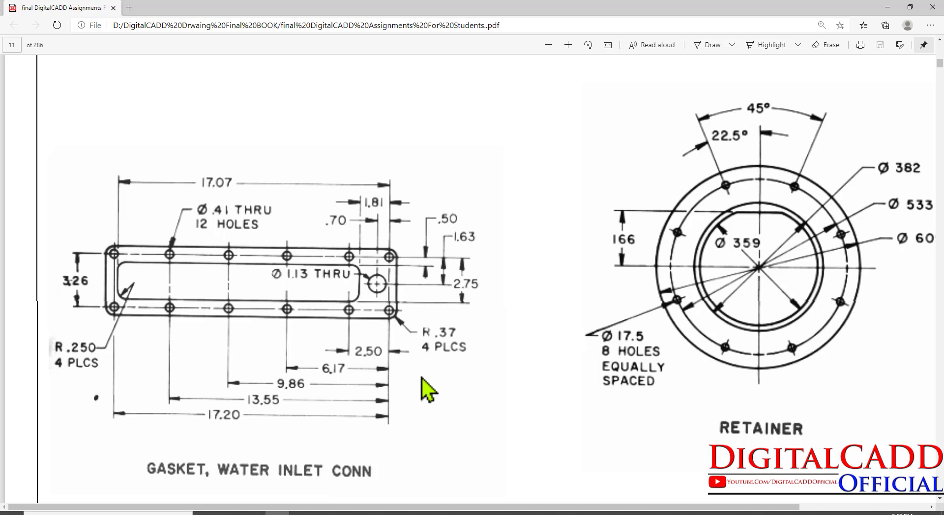
click(397, 513)
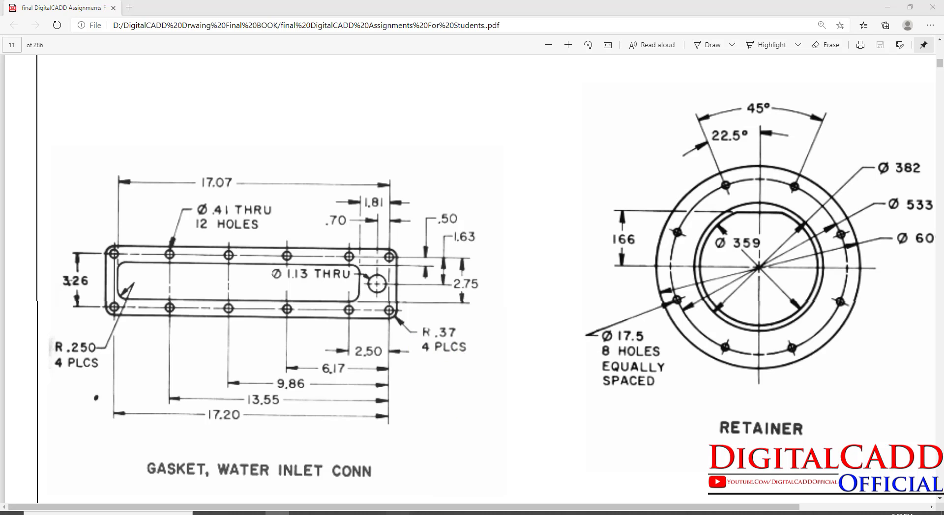
click(324, 40)
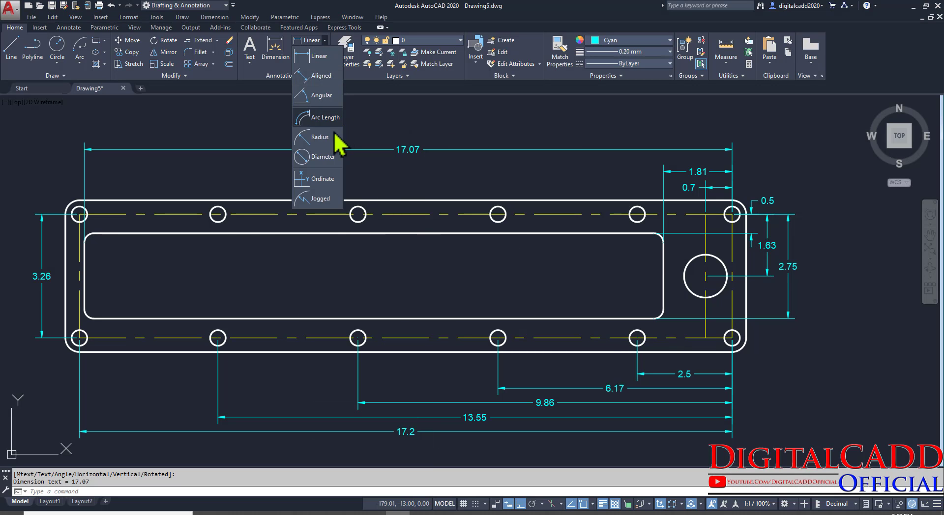
click(327, 154)
scroll(755, 351, up, 6)
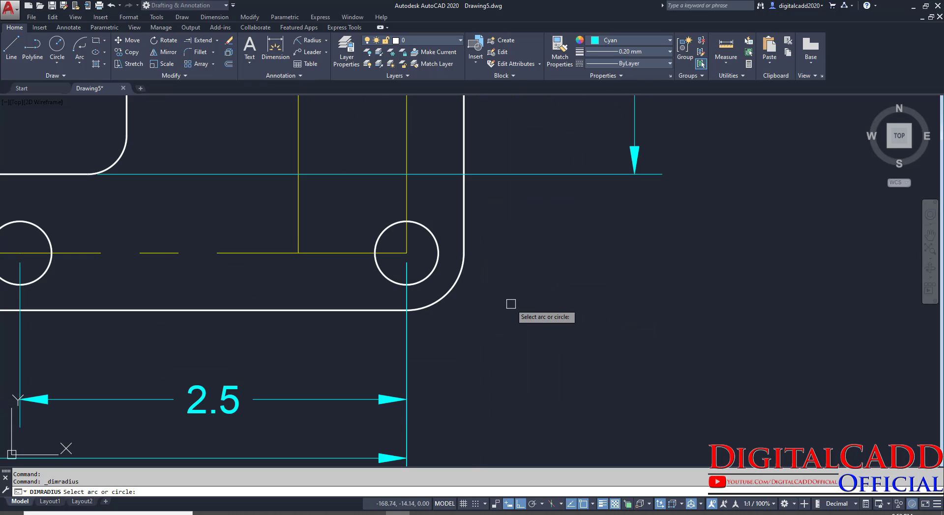
click(456, 296)
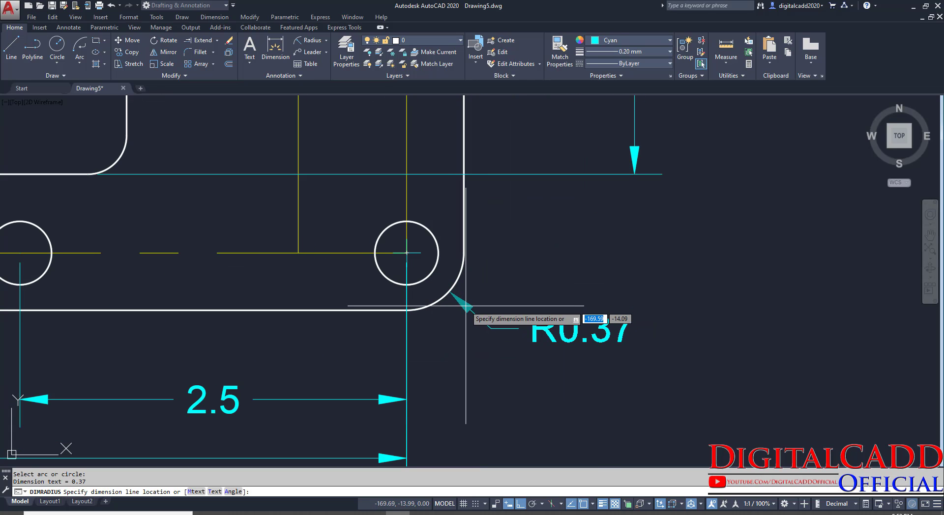
middle_drag(467, 338, 498, 356)
scroll(489, 340, up, 2)
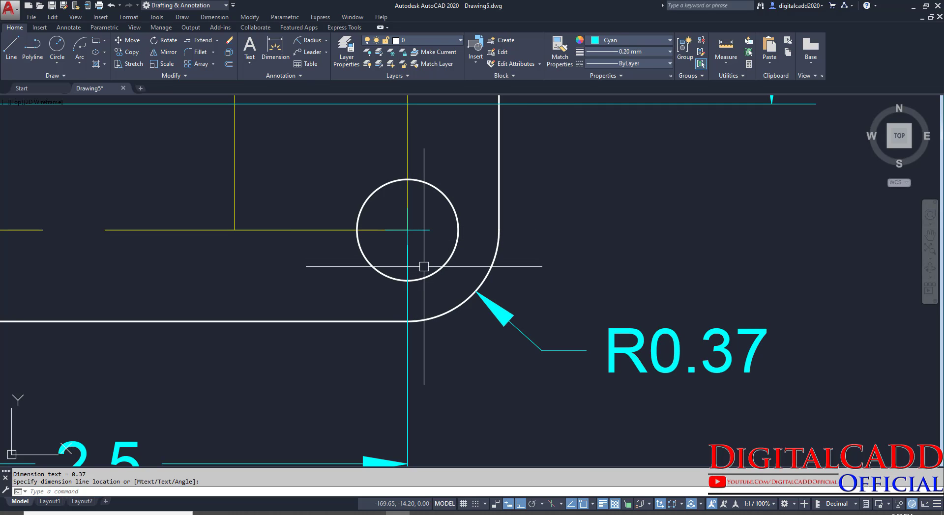
Turn on drawing the dimension line between extension lines in the Standard dimension style's Fit options
text(d)
key(Return)
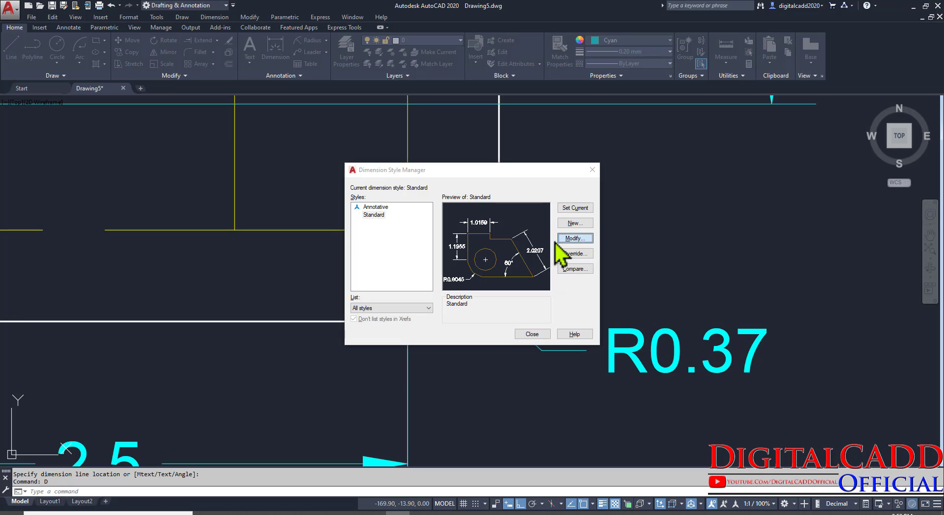
click(559, 240)
click(440, 155)
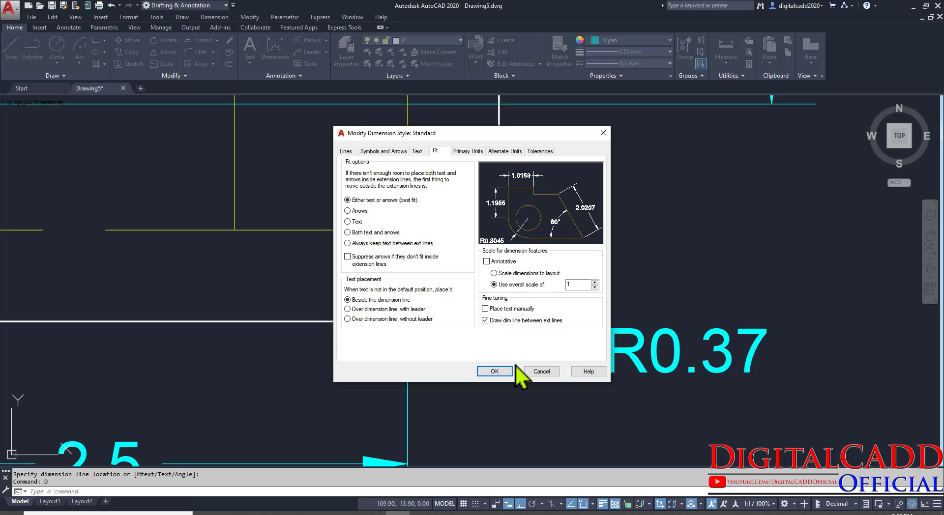
click(495, 372)
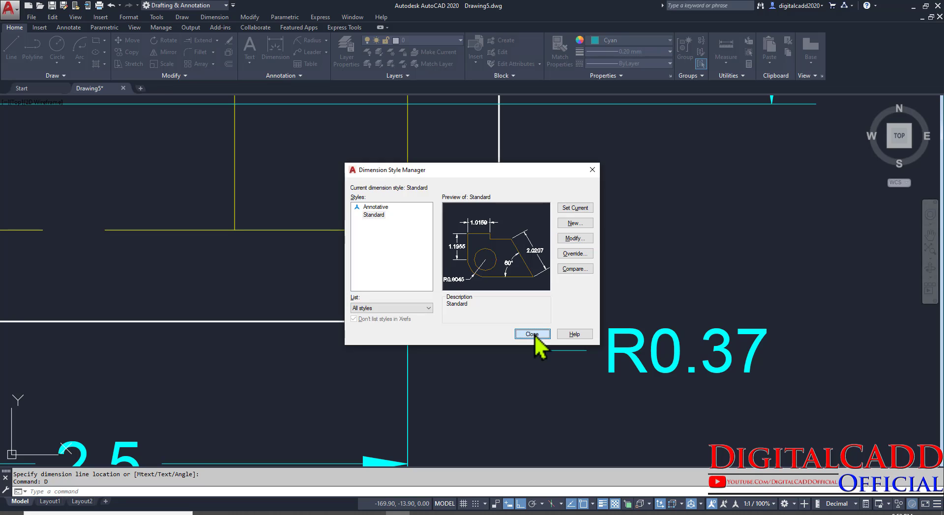
click(535, 335)
Add a radius dimension to the inner opening's lower-left corner, with its text outside the gasket
scroll(573, 312, down, 5)
middle_drag(639, 375, 776, 374)
mouse_move(389, 348)
middle_down()
mouse_move(632, 360)
mouse_move(940, 355)
middle_up()
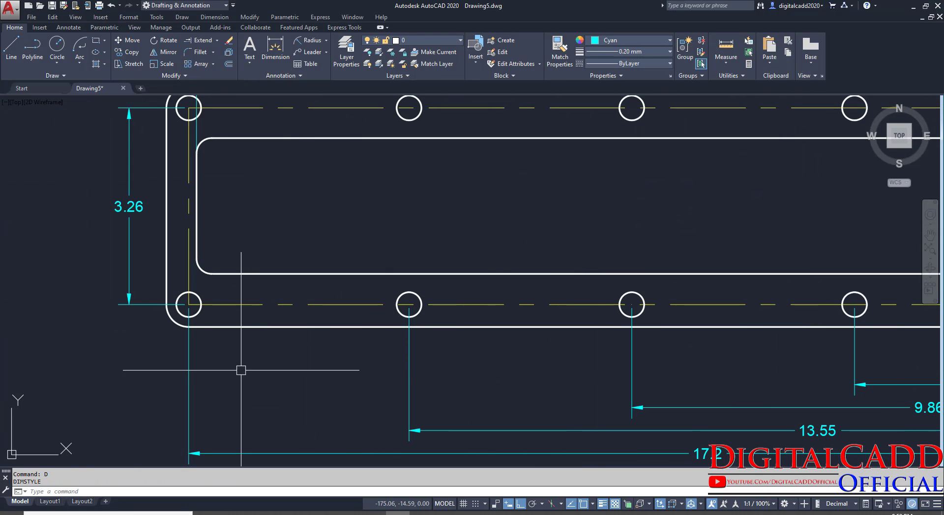
middle_drag(240, 370, 349, 401)
click(309, 42)
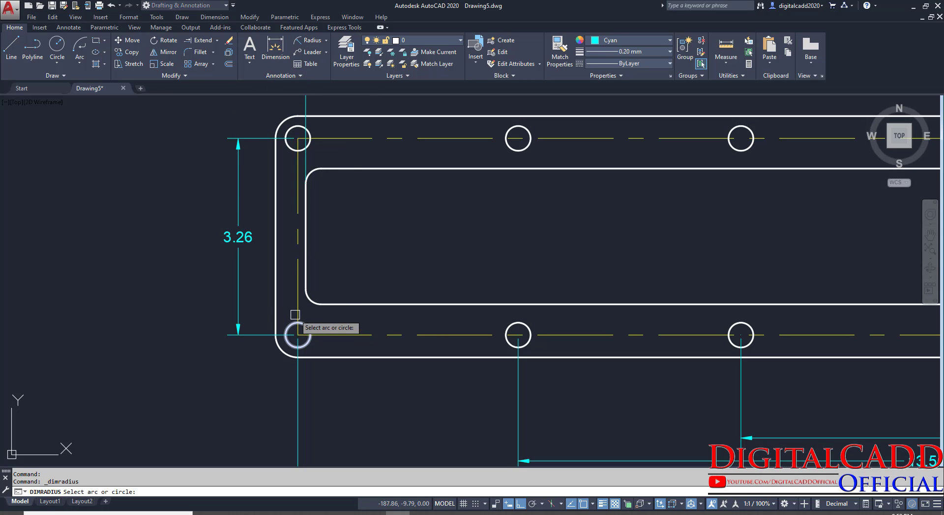
click(309, 300)
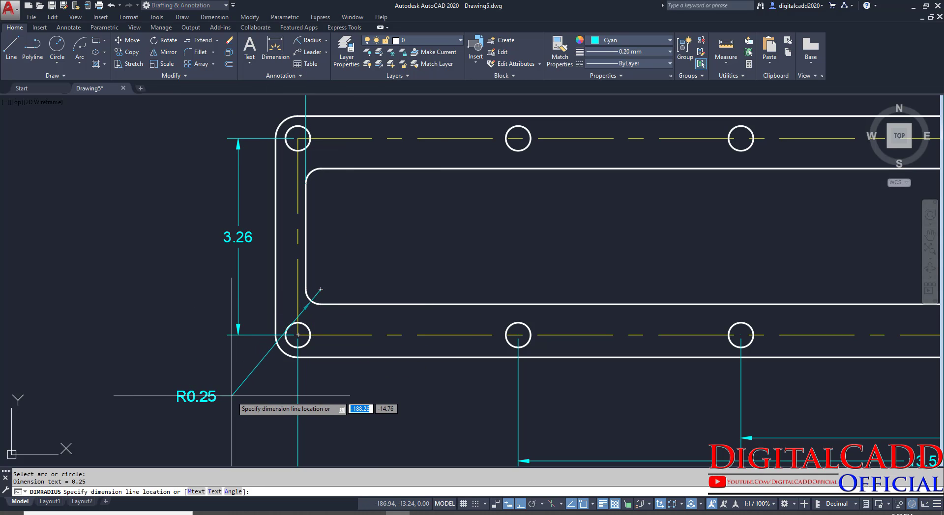
click(228, 393)
scroll(222, 373, down, 3)
middle_drag(327, 347, 324, 344)
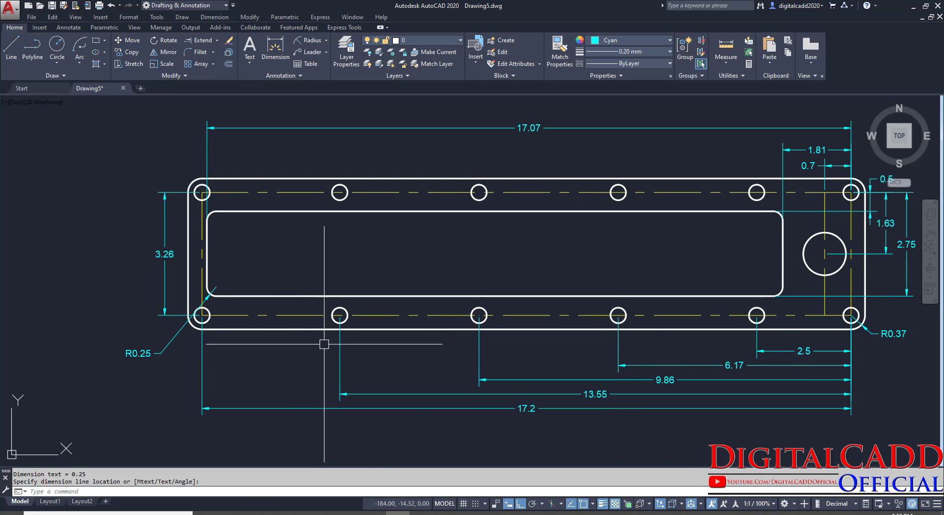
Check the hole callout in the reference PDF and add a diameter dimension to the second hole of the top row, placed above the gasket
click(277, 513)
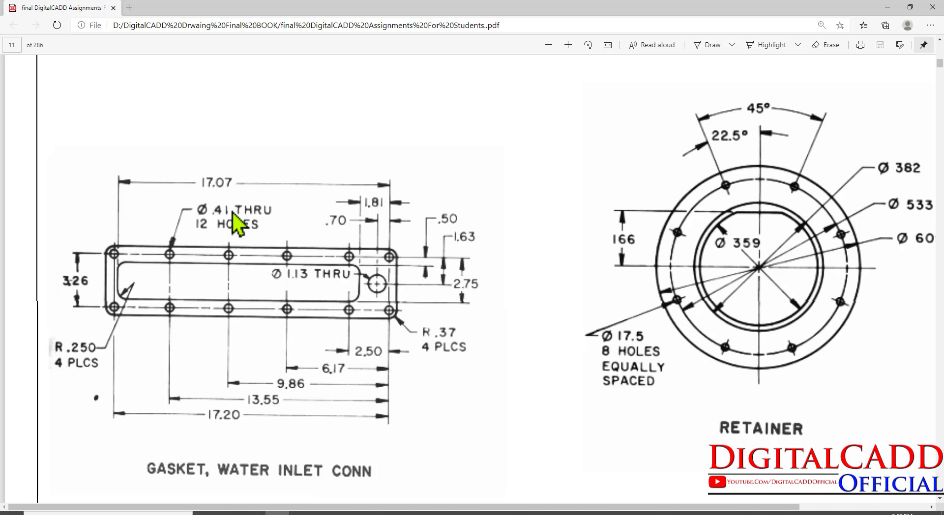
click(399, 513)
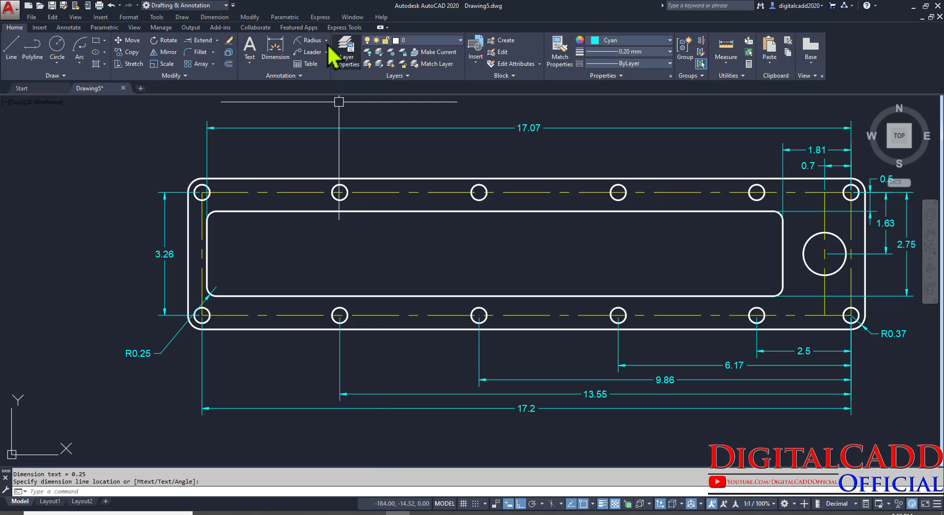
click(327, 41)
click(331, 156)
scroll(337, 152, up, 4)
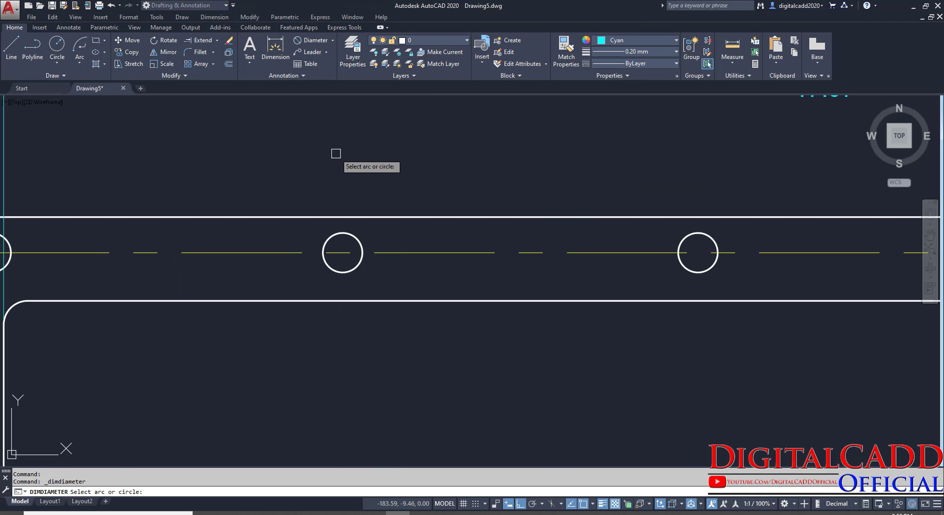
click(340, 239)
click(427, 178)
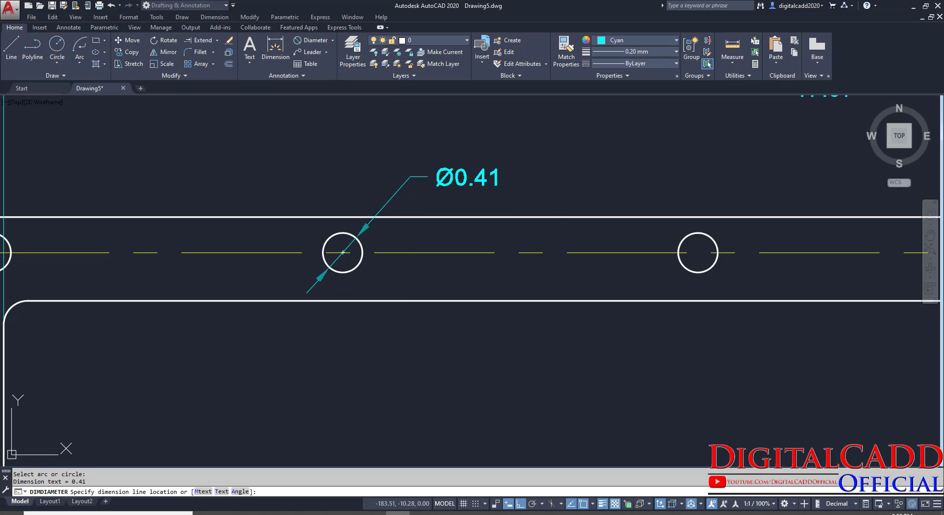
Extend the small hole's diameter dimension text with THRU after the value and 12 HOLES on a second line, matching the reference PDF
middle_drag(467, 275, 353, 319)
key(alt+Tab)
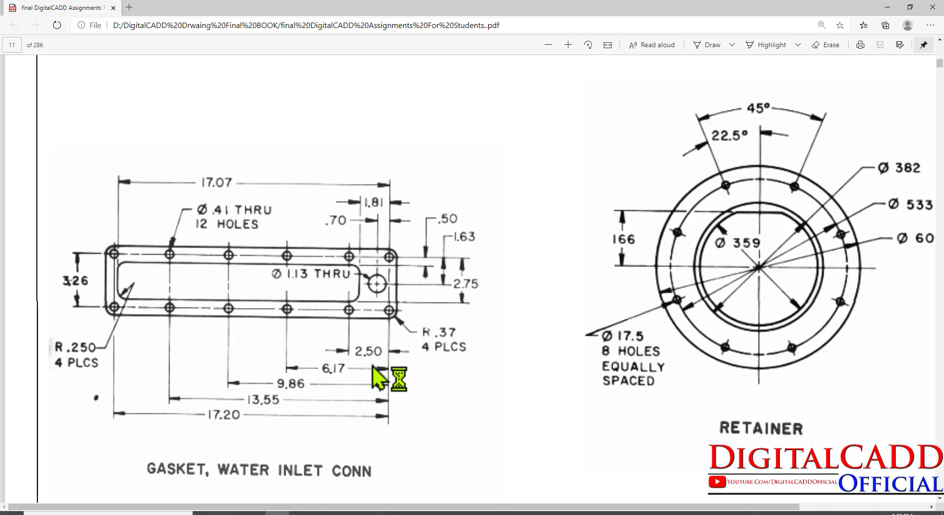
key(alt+Tab)
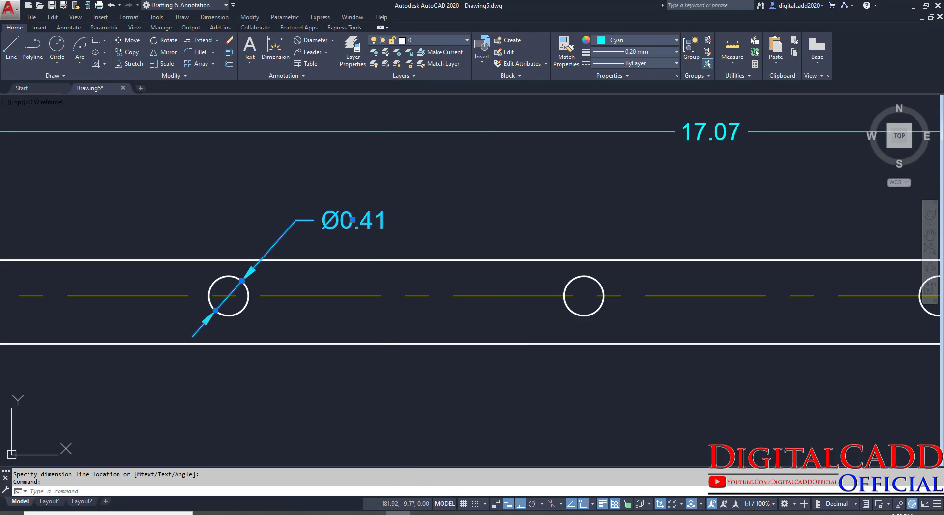
double_click(352, 220)
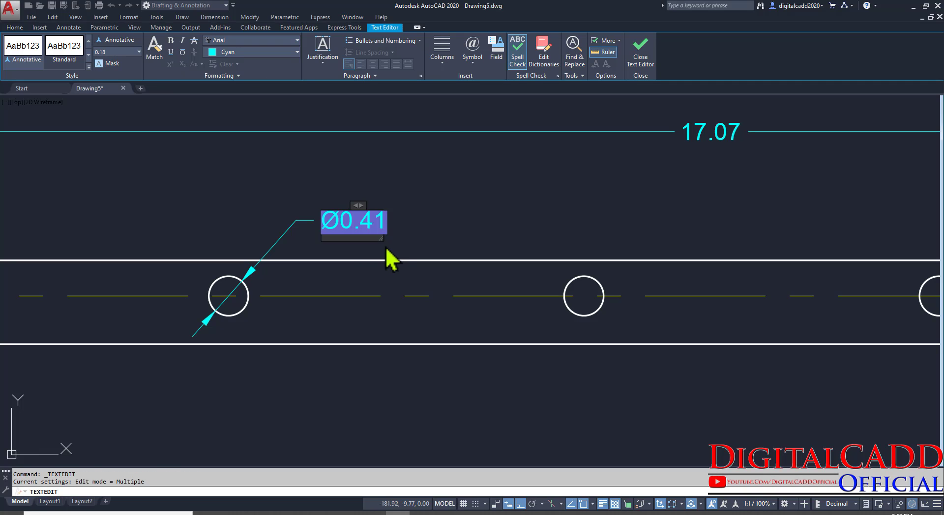
key(Return)
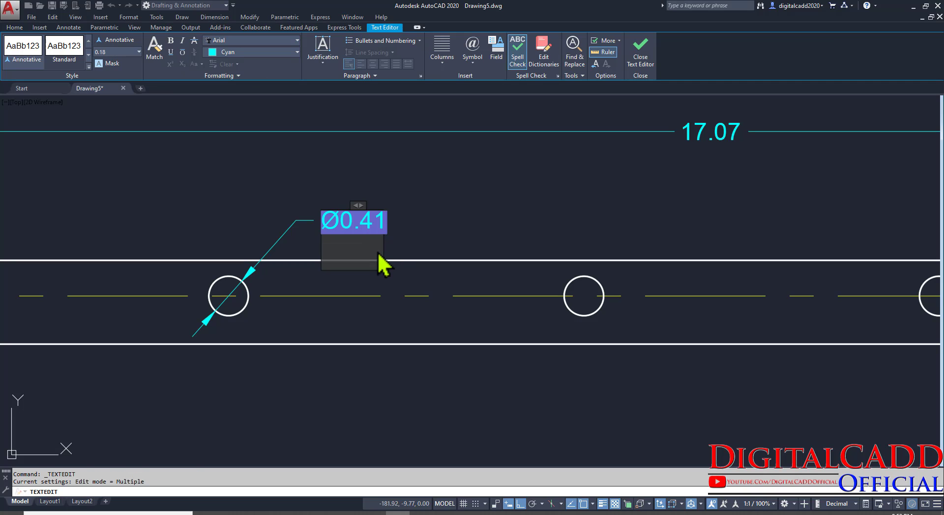
text(12)
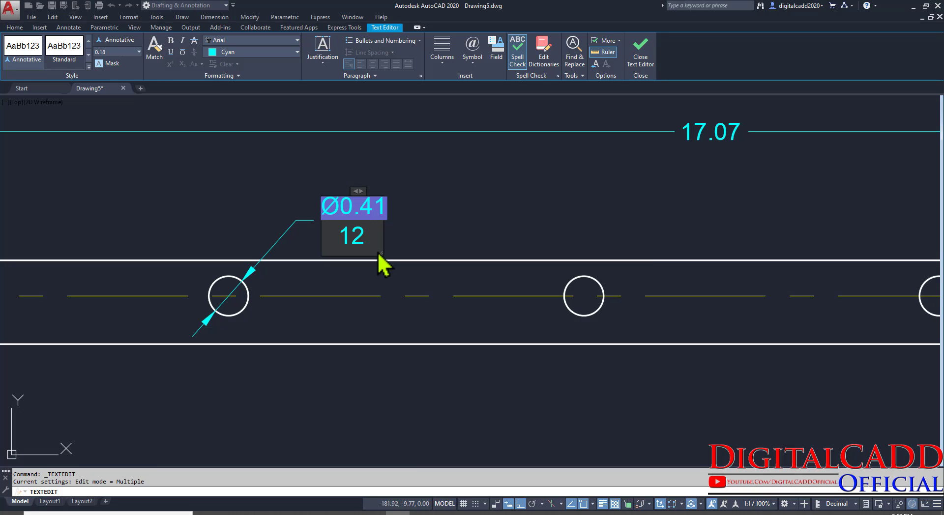
text( HOLES)
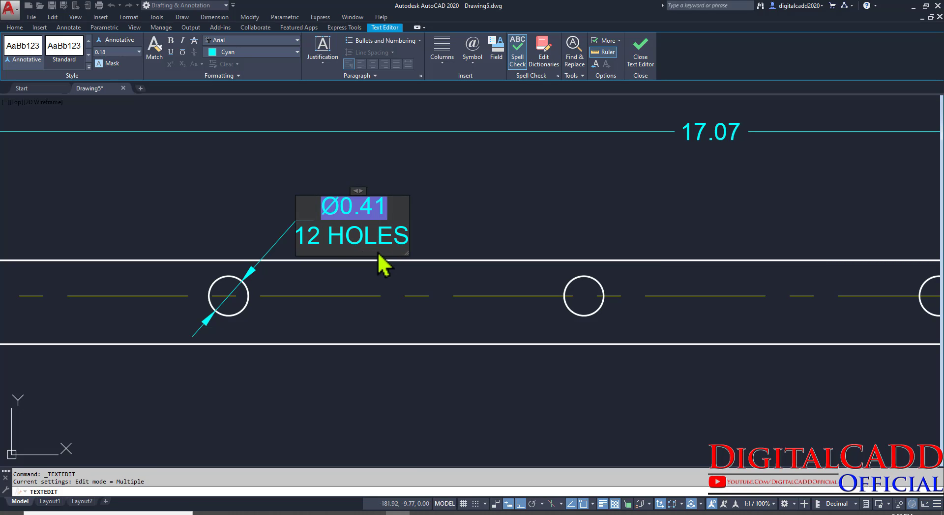
key(Up)
text(THRU)
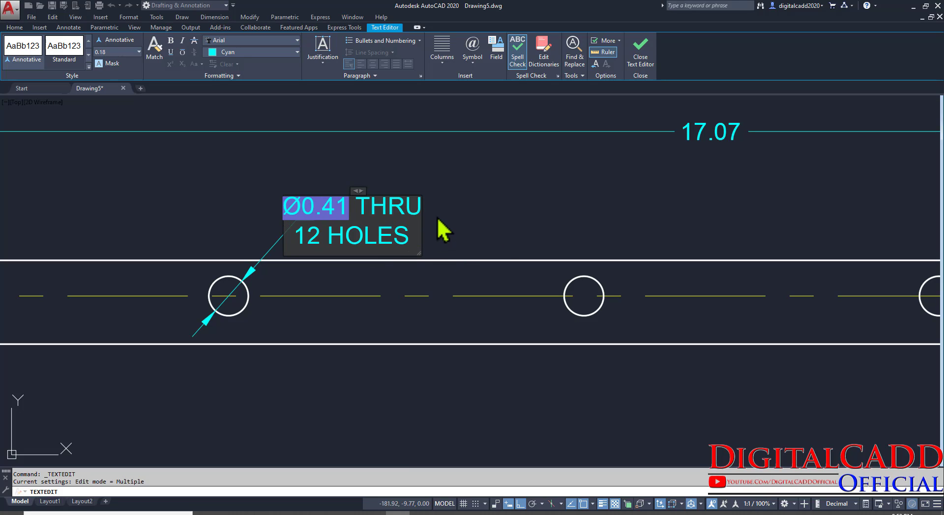
scroll(427, 238, down, 2)
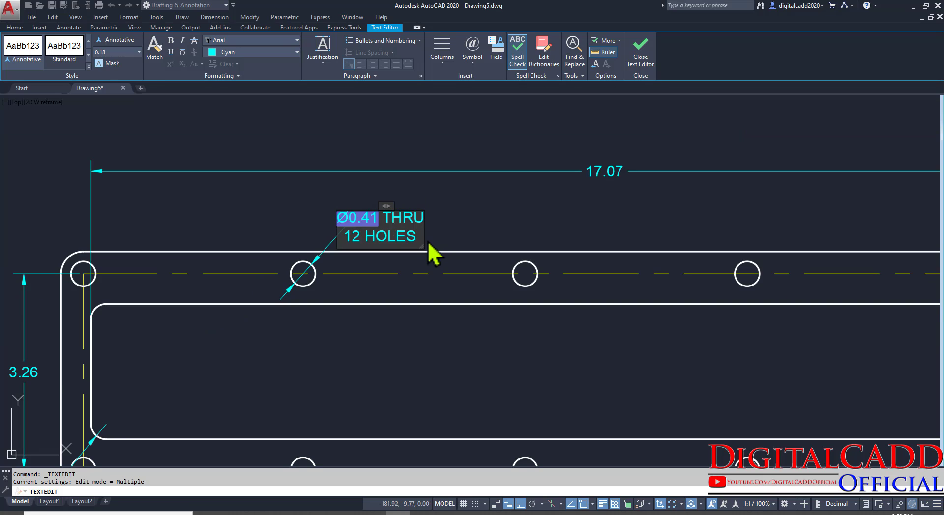
click(461, 348)
scroll(398, 301, down, 3)
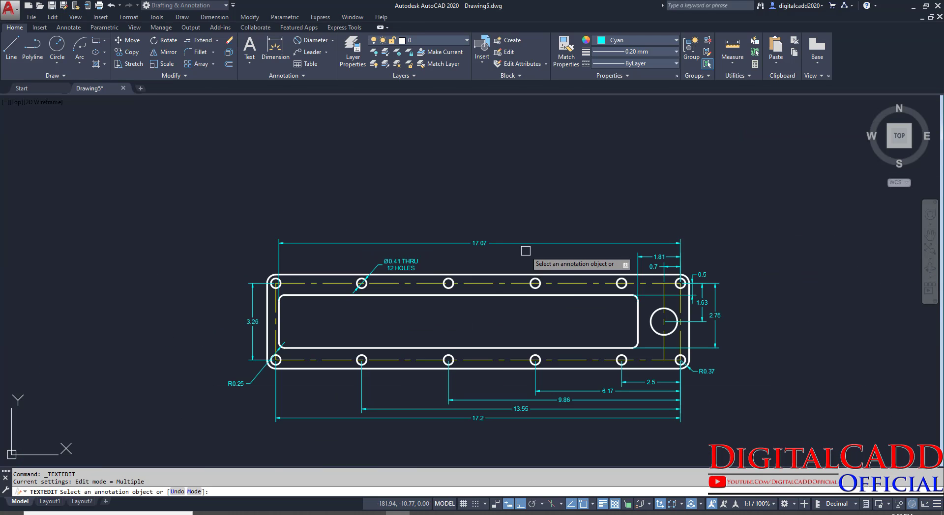
Finish editing the hole note and save the drawing as Drawing5.dwg08.dwg
key(Return)
scroll(548, 342, up, 2)
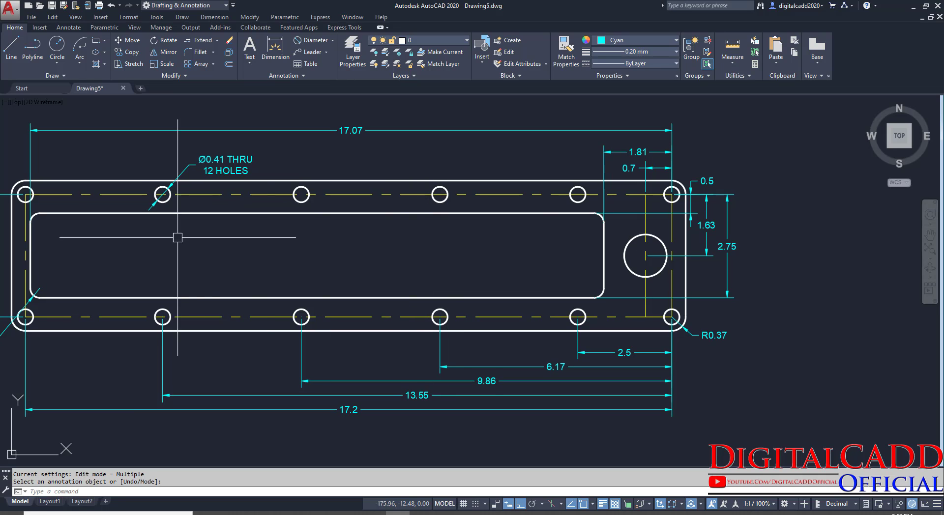
middle_drag(490, 337, 559, 340)
middle_drag(505, 311, 521, 314)
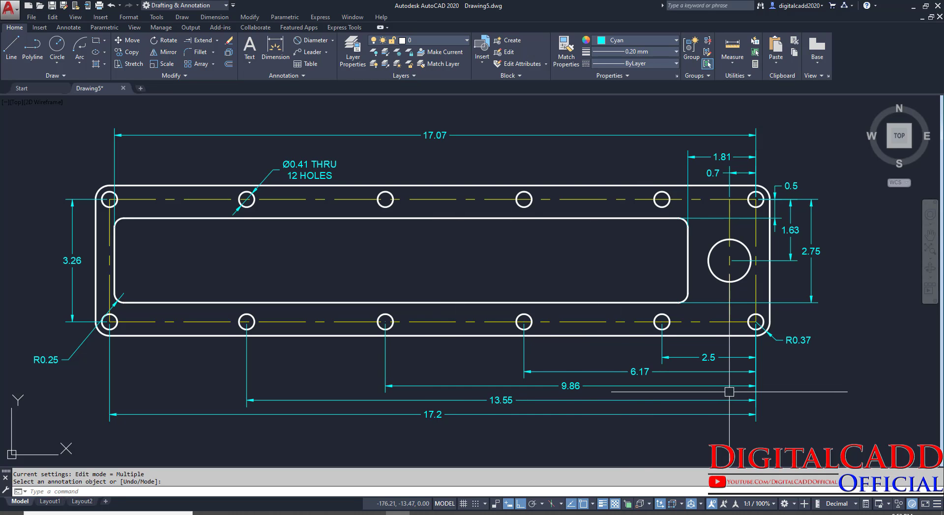
mouse_move(729, 392)
middle_down()
mouse_move(697, 390)
mouse_move(719, 384)
middle_up()
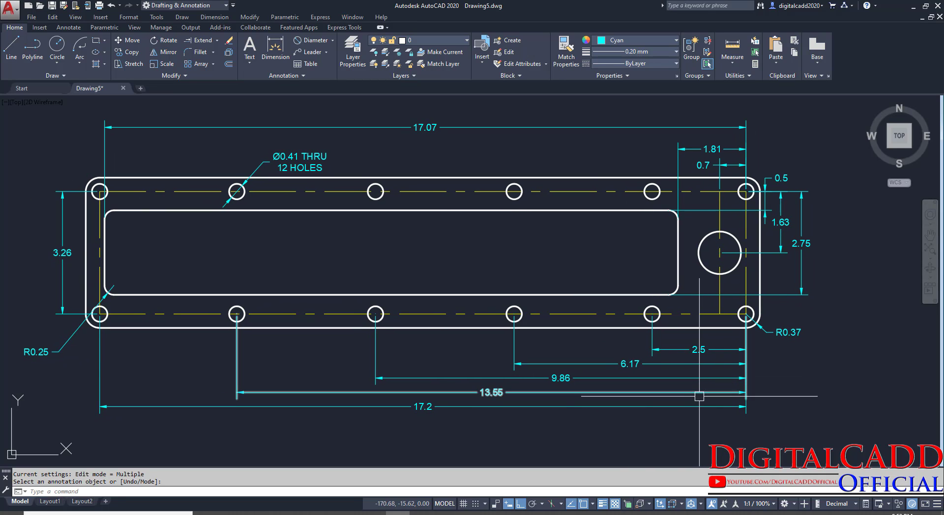
key(Escape)
key(ctrl+s)
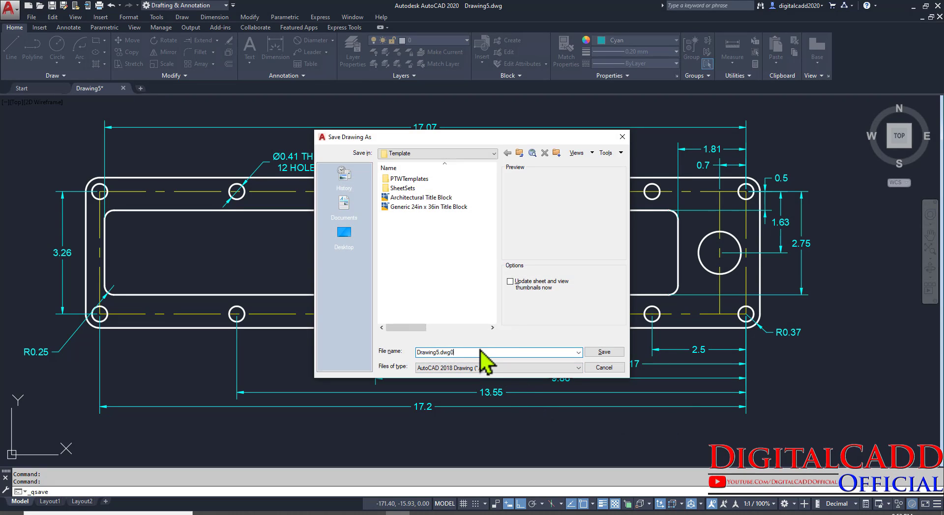
key(Return)
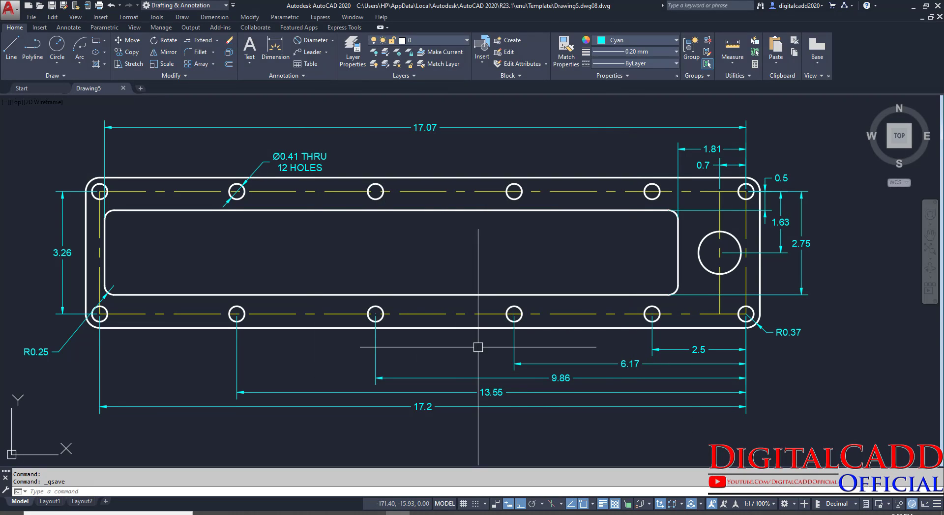
Shift the 0.5 vertical dimension's line slightly farther outward from the gasket's upper-right corner
mouse_move(511, 342)
middle_down()
mouse_move(552, 339)
mouse_move(480, 313)
mouse_move(511, 314)
middle_up()
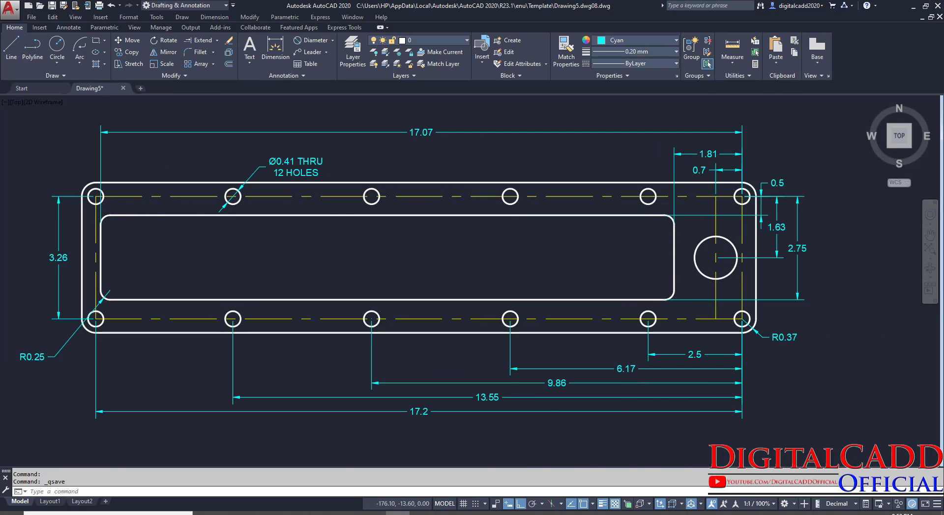
scroll(579, 214, up, 5)
click(564, 207)
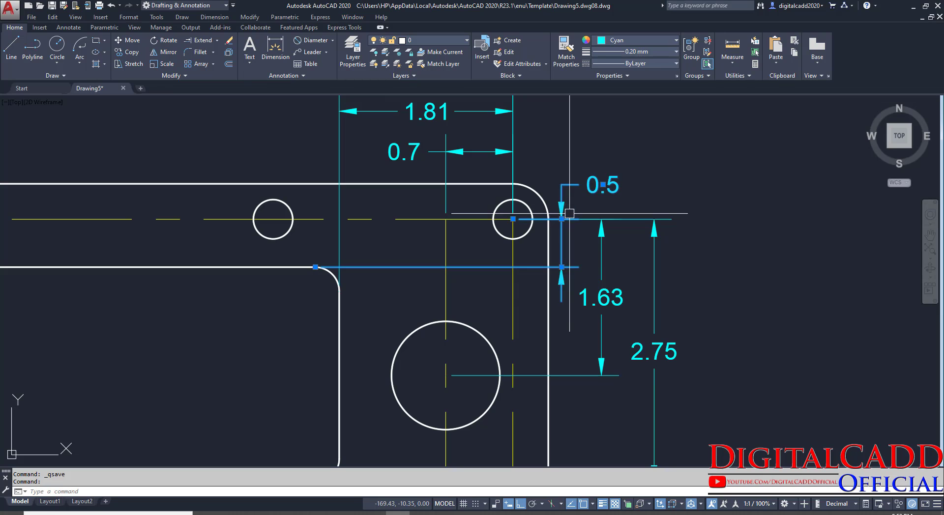
click(562, 220)
click(572, 221)
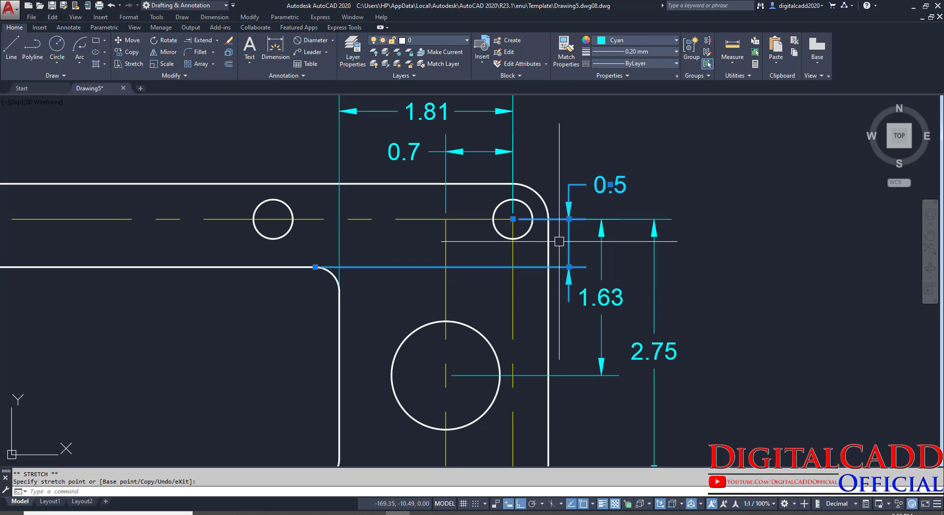
key(Escape)
Add a diameter dimension to the large hole, with its text inside the gasket's inner opening
scroll(559, 241, down, 5)
middle_drag(524, 352, 401, 370)
click(314, 41)
scroll(468, 360, up, 4)
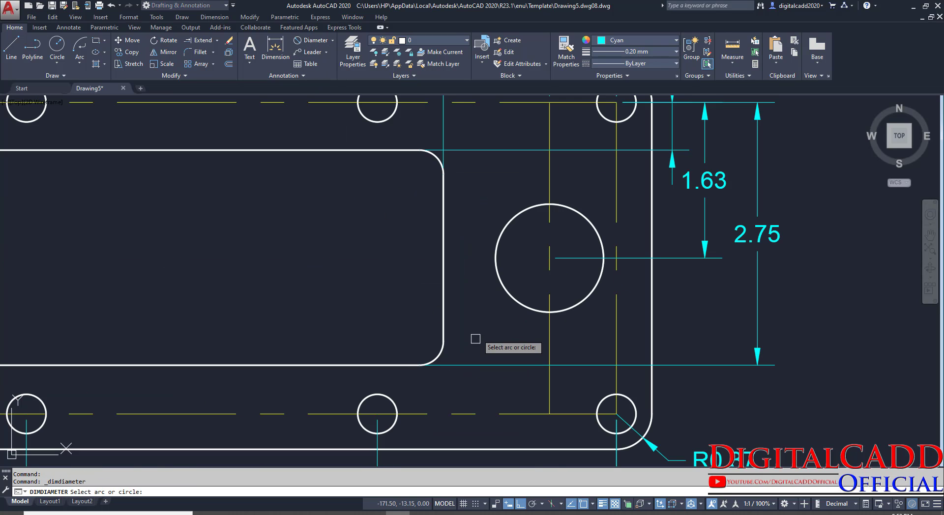
click(495, 259)
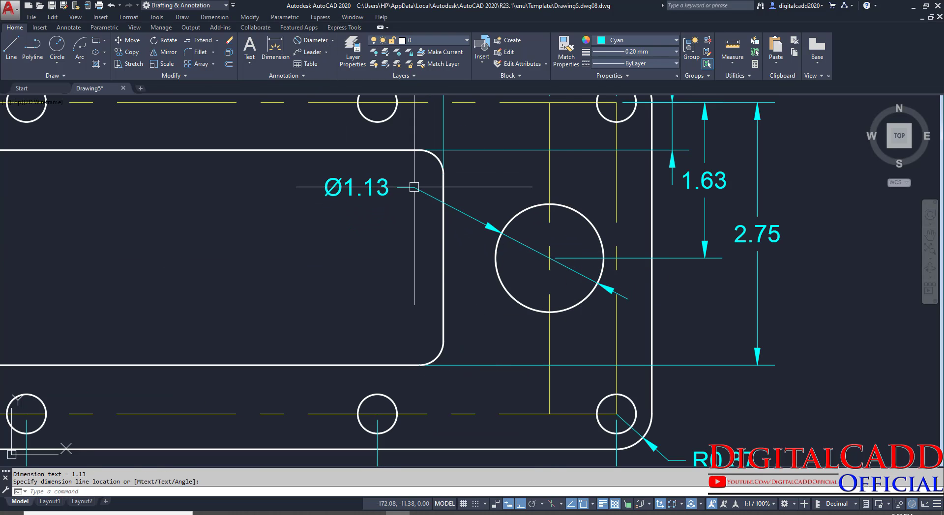
scroll(458, 265, down, 5)
drag(406, 344, 572, 355)
scroll(450, 302, up, 2)
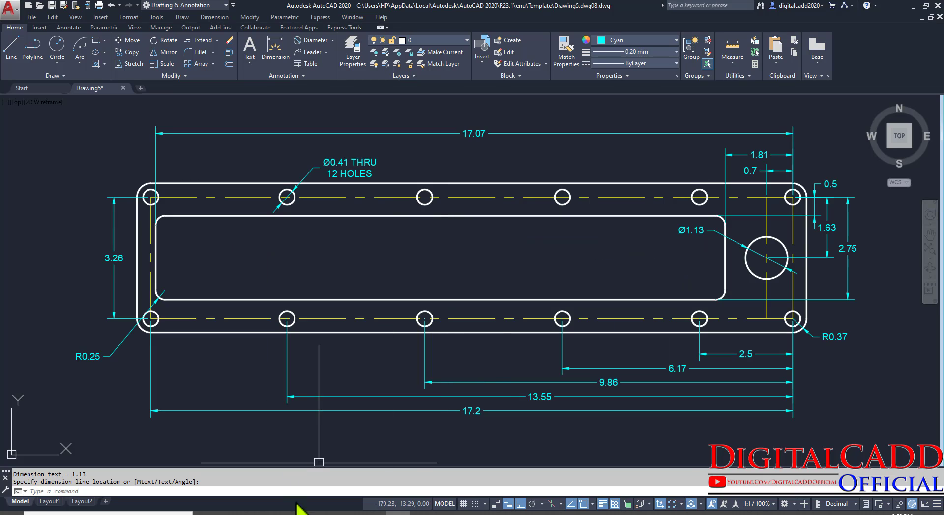
Check the title in the reference PDF and place multiline text reading GASKE , WATER INLET CONN below the gasket's dimensions
key(alt+Tab)
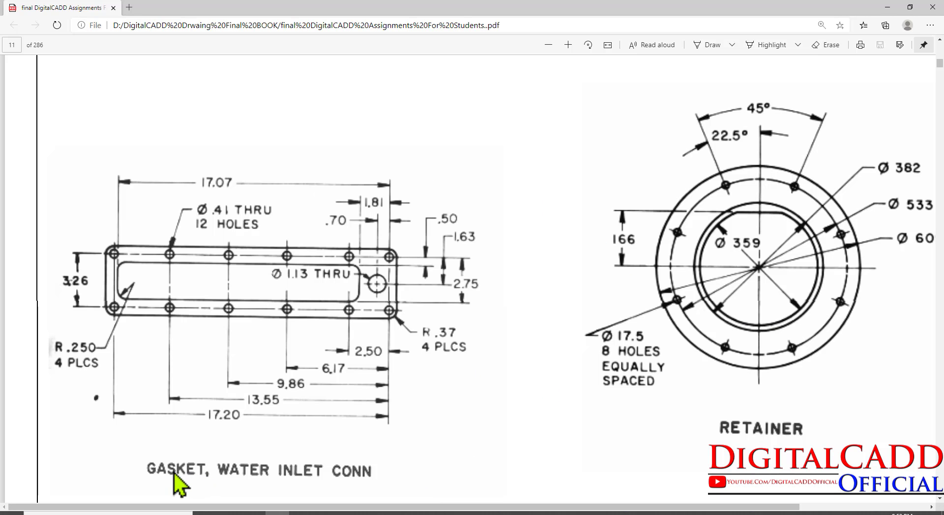
click(402, 512)
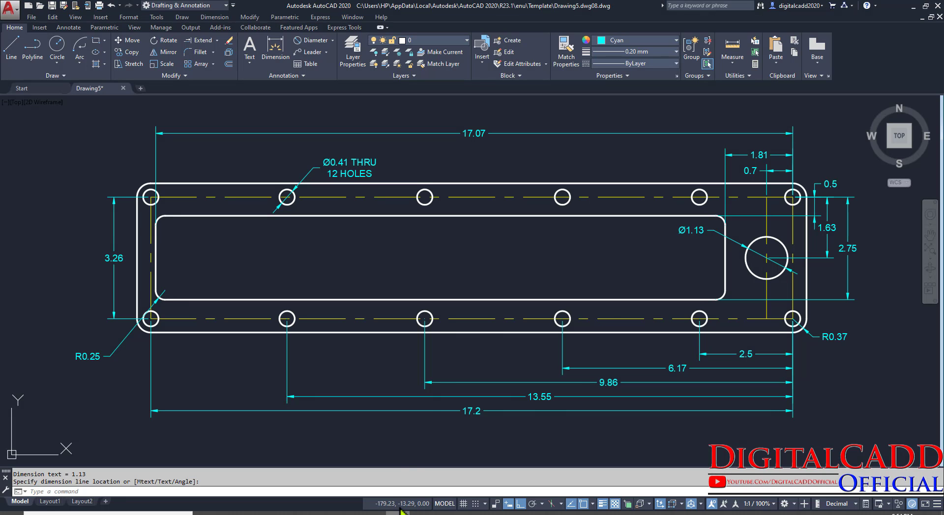
scroll(505, 306, down, 5)
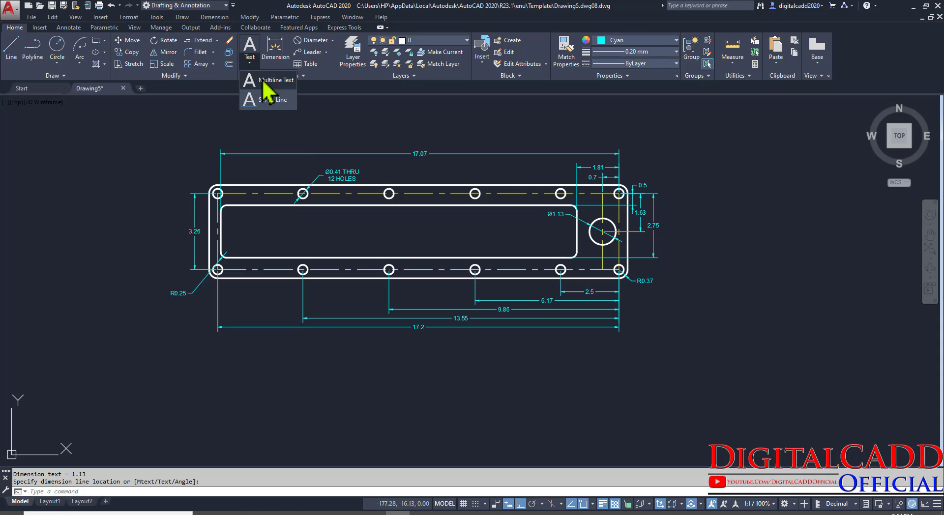
click(263, 84)
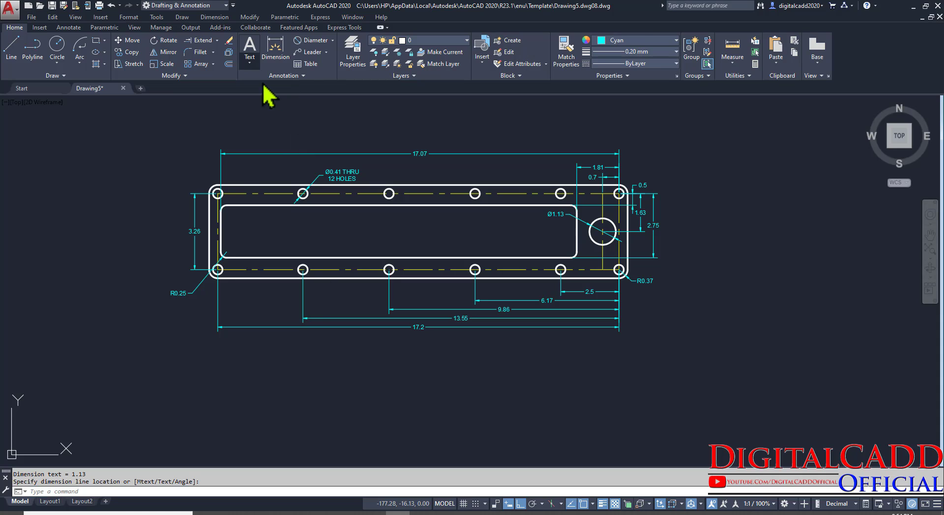
click(333, 350)
click(484, 398)
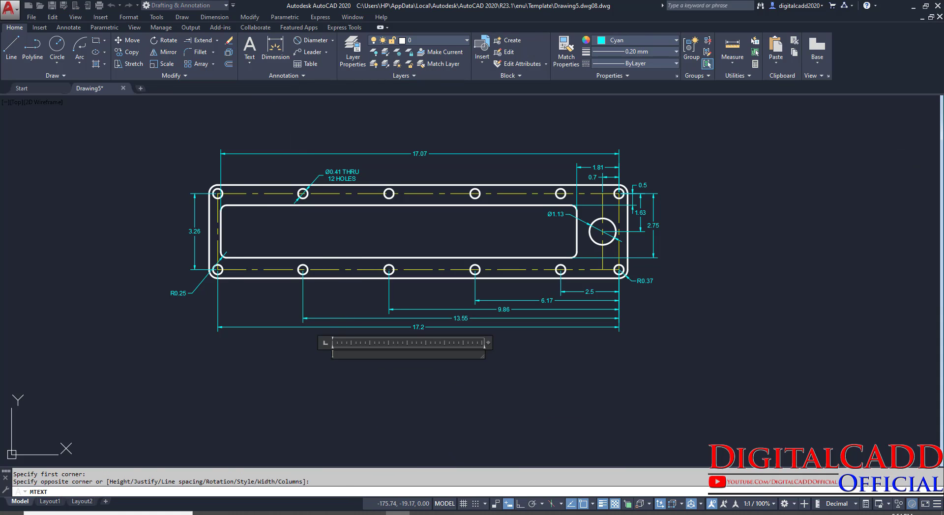
click(276, 514)
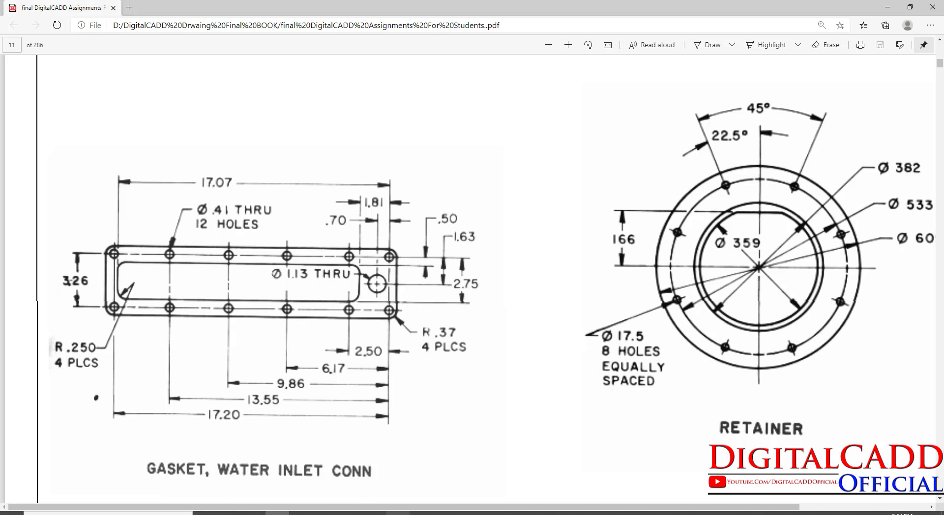
click(397, 513)
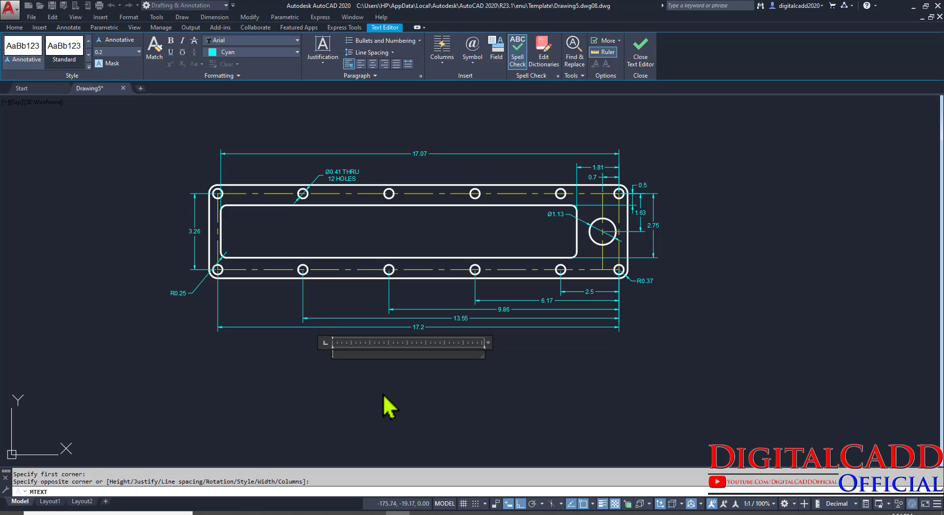
text(GASKE , WATER INLET CONN)
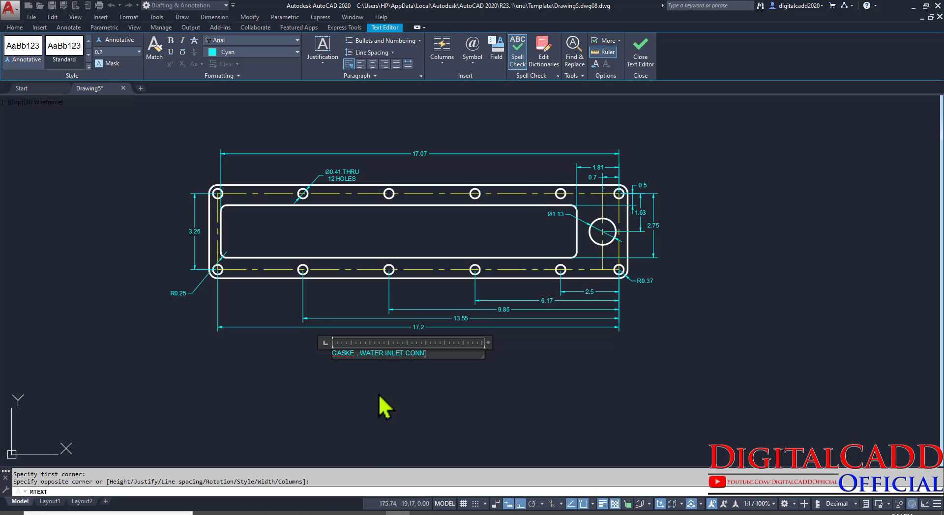
click(277, 513)
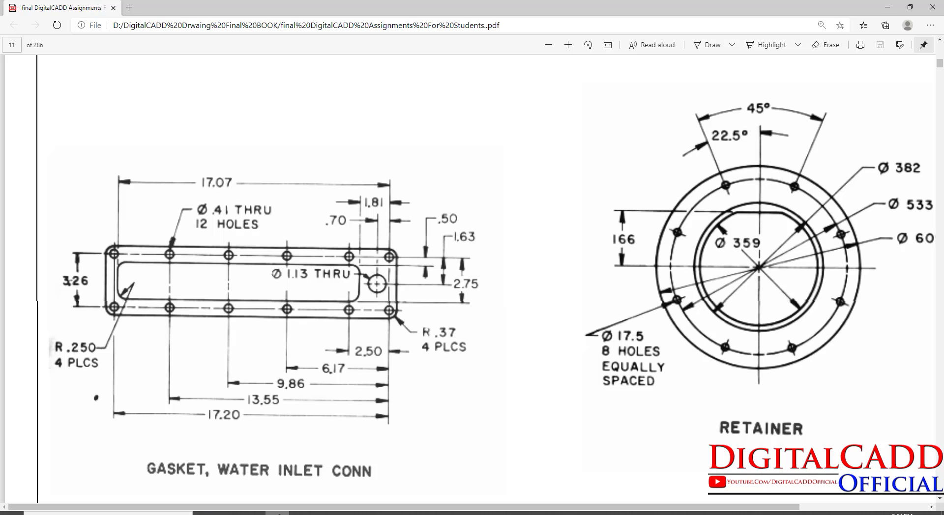
click(279, 514)
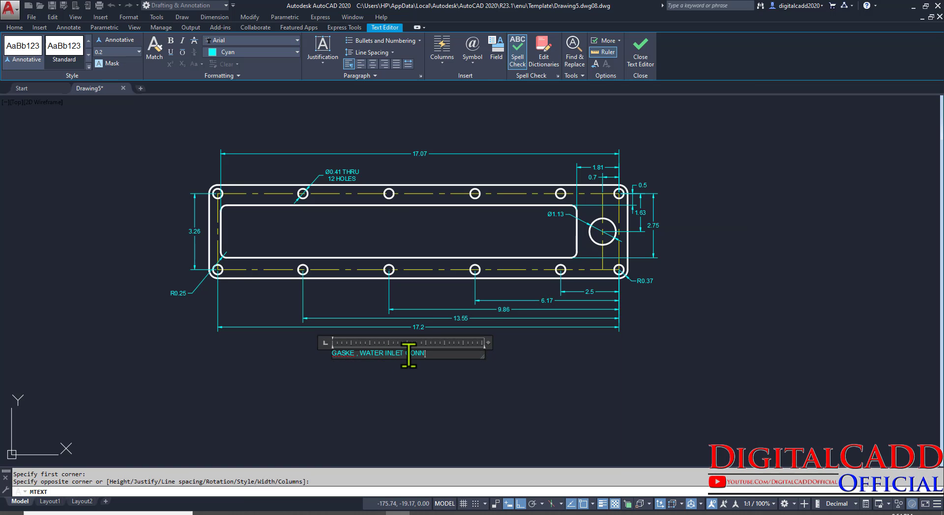
Try a text height of 3 for the whole gasket title
scroll(409, 354, up, 4)
key(ctrl+a)
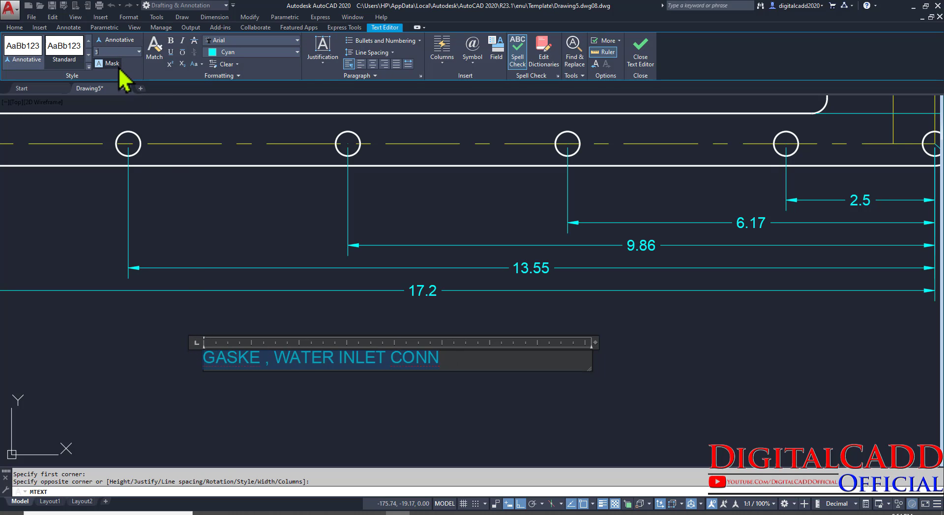
key(Return)
scroll(686, 394, down, 6)
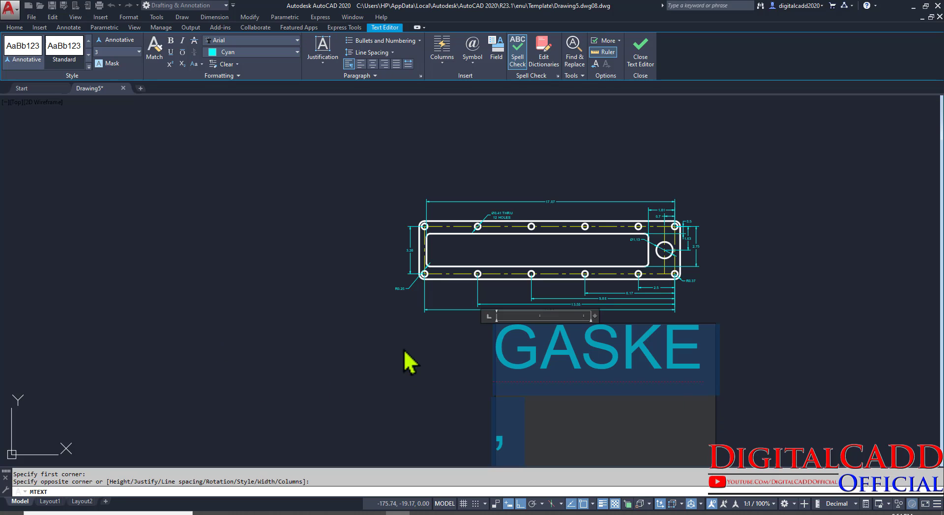
click(394, 334)
middle_drag(604, 367, 396, 298)
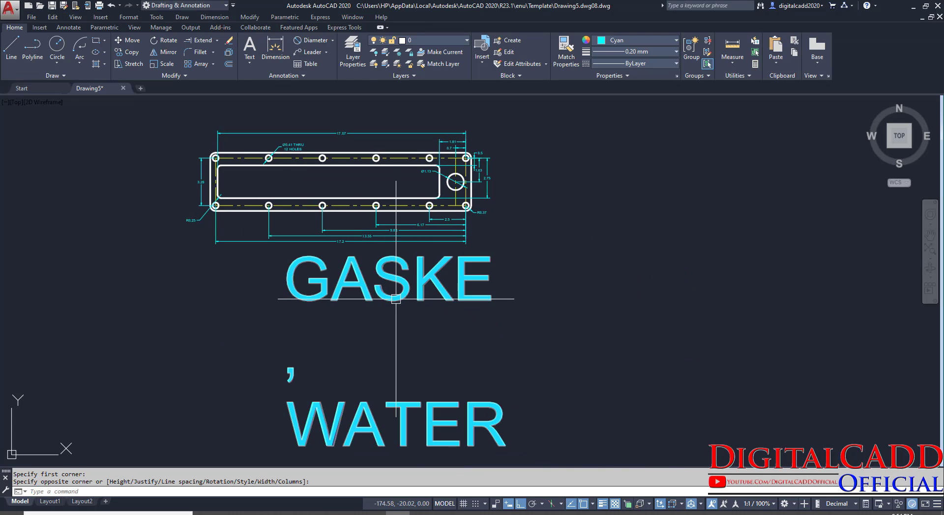
Undo the placement of the gasket title text and redo it
key(ctrl+z)
key(ctrl+z)
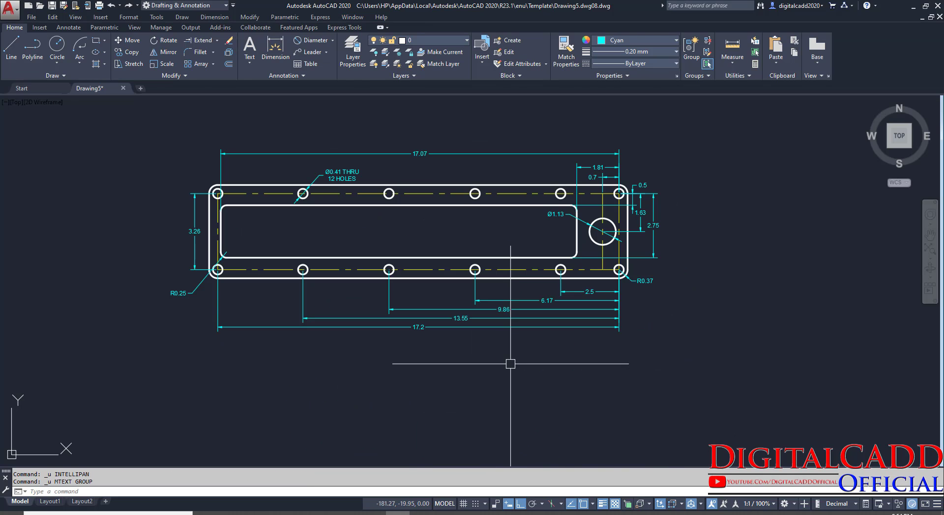
key(ctrl+y)
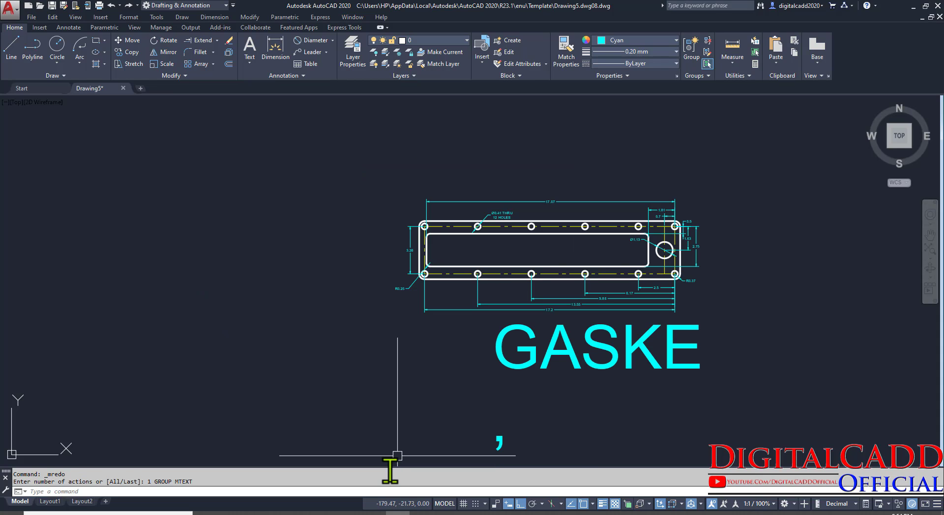
Set the gasket title's text height to 0.25 and save the drawing
double_click(560, 346)
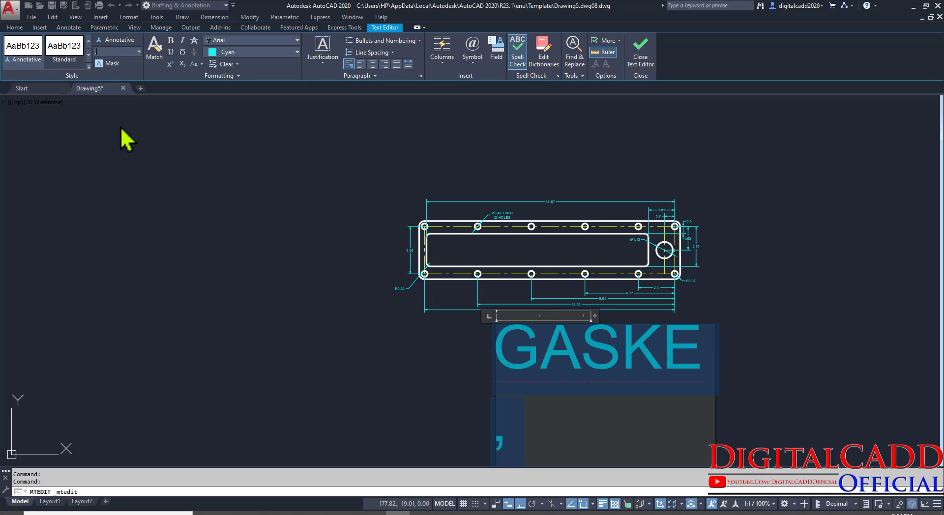
text(.25)
key(Return)
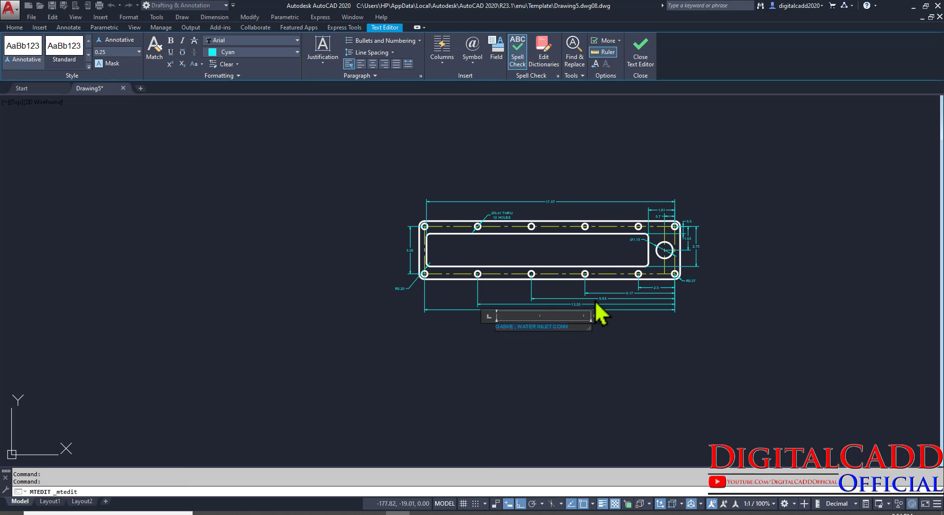
scroll(595, 301, up, 3)
click(655, 395)
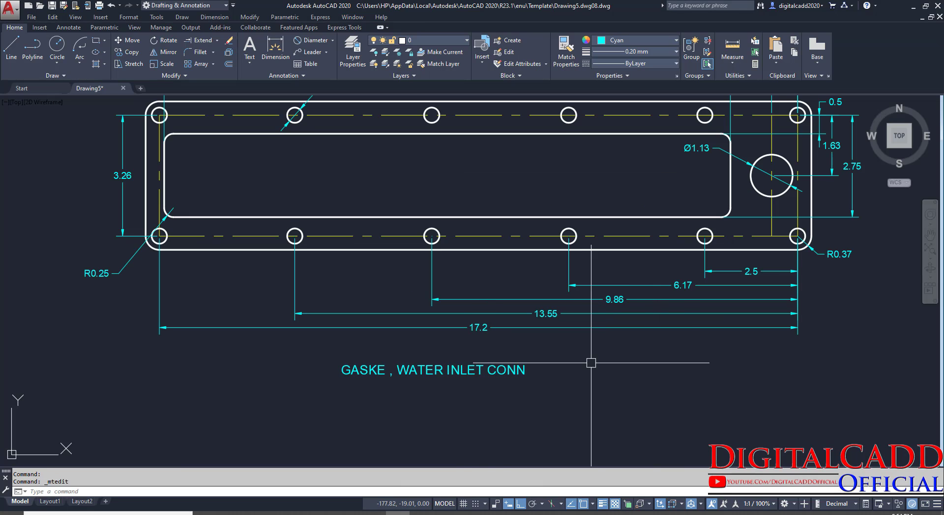
middle_drag(591, 363, 411, 398)
key(ctrl+s)
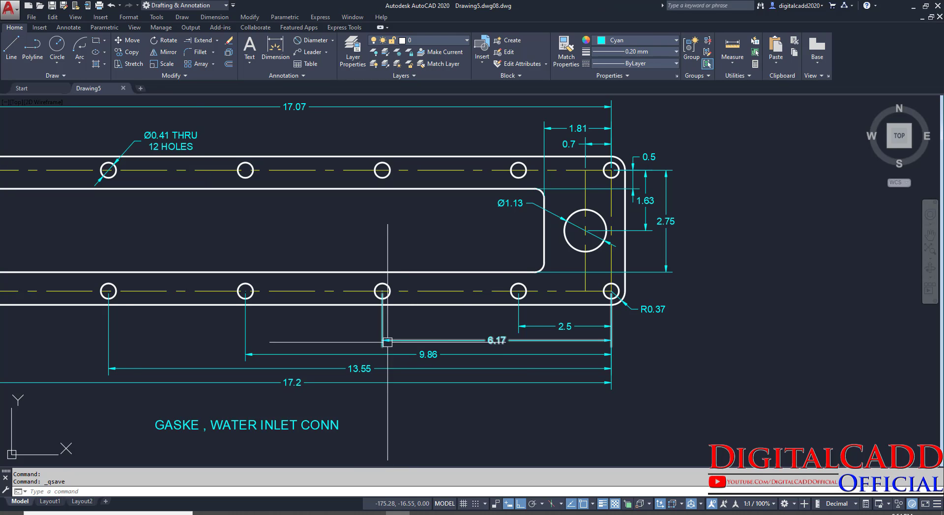
scroll(463, 270, down, 3)
scroll(303, 204, up, 1)
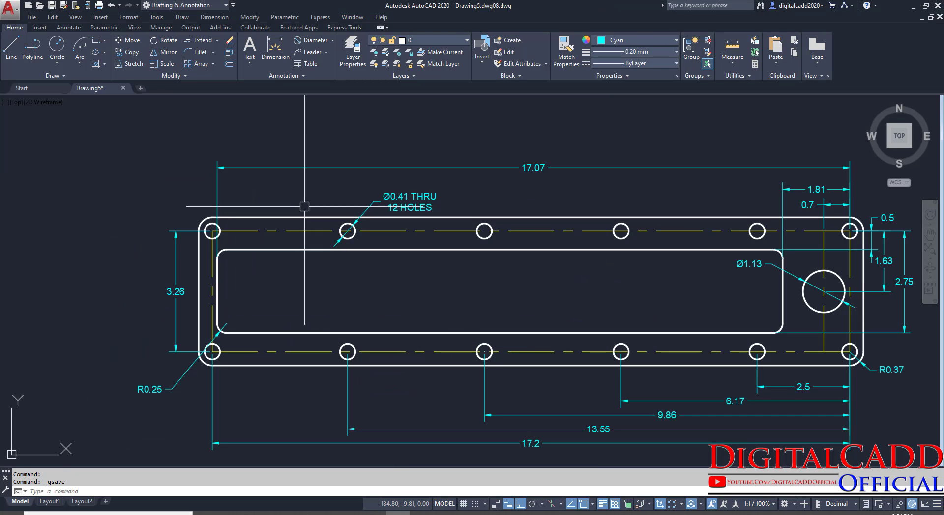
scroll(451, 330, up, 1)
middle_drag(450, 330, 458, 314)
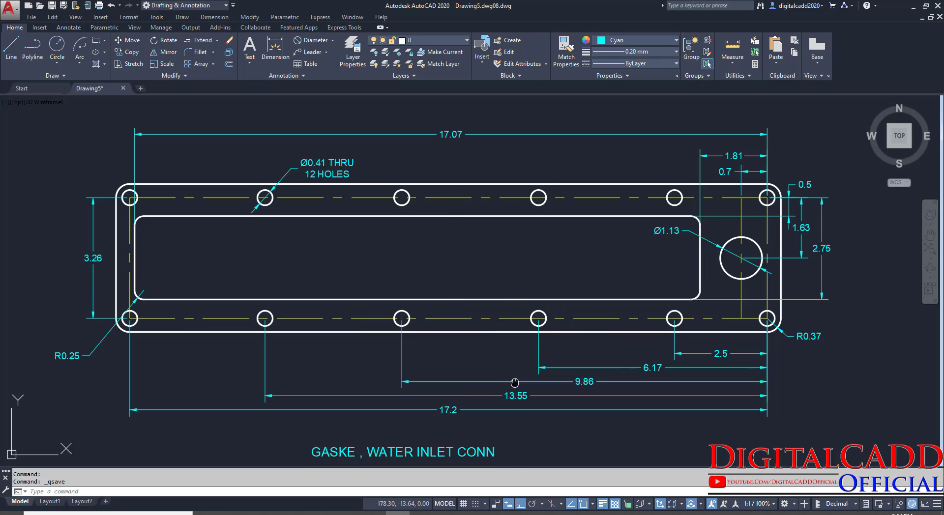
middle_drag(514, 382, 498, 386)
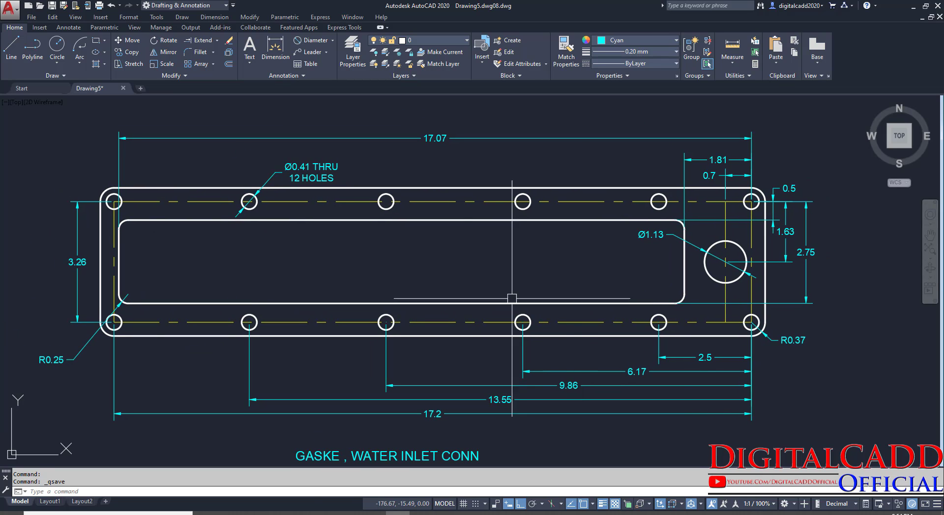
Add center marks to the third, fourth and fifth holes of the gasket's upper row
middle_drag(504, 233, 403, 305)
scroll(423, 261, up, 1)
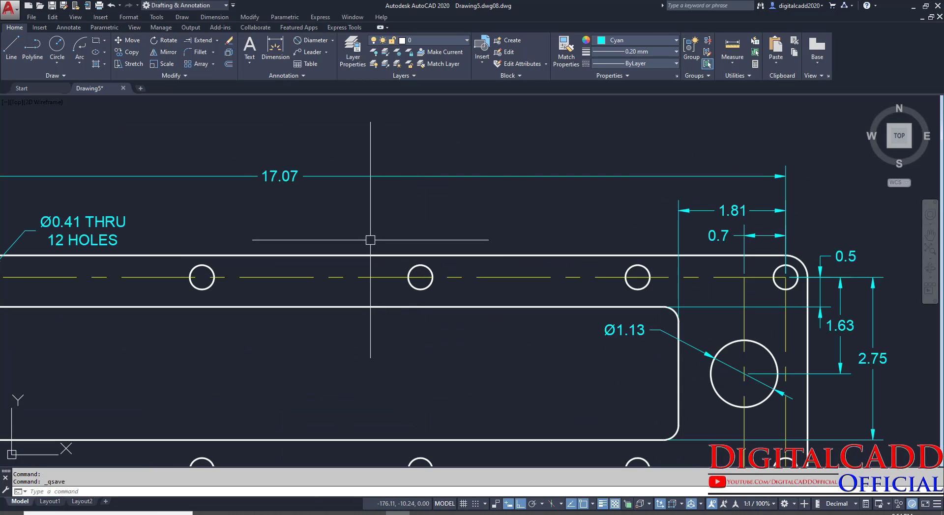
click(68, 27)
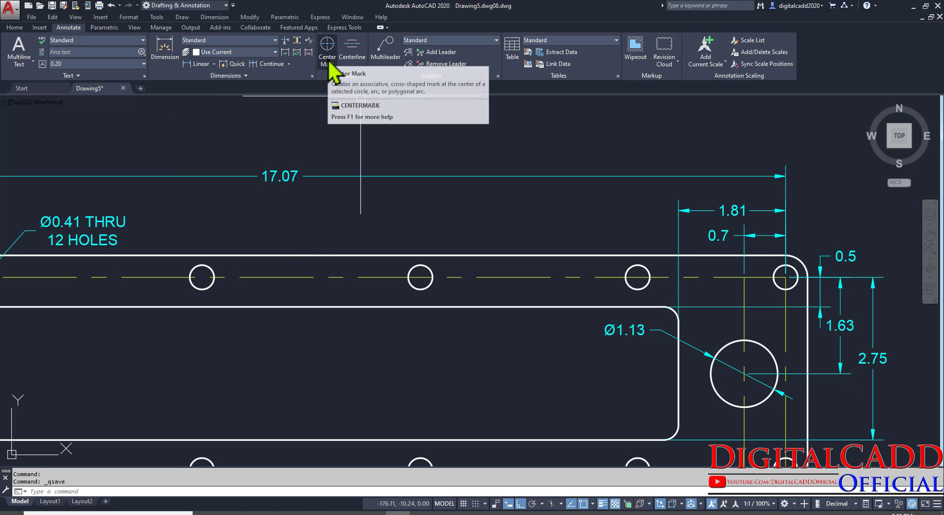
scroll(449, 276, up, 4)
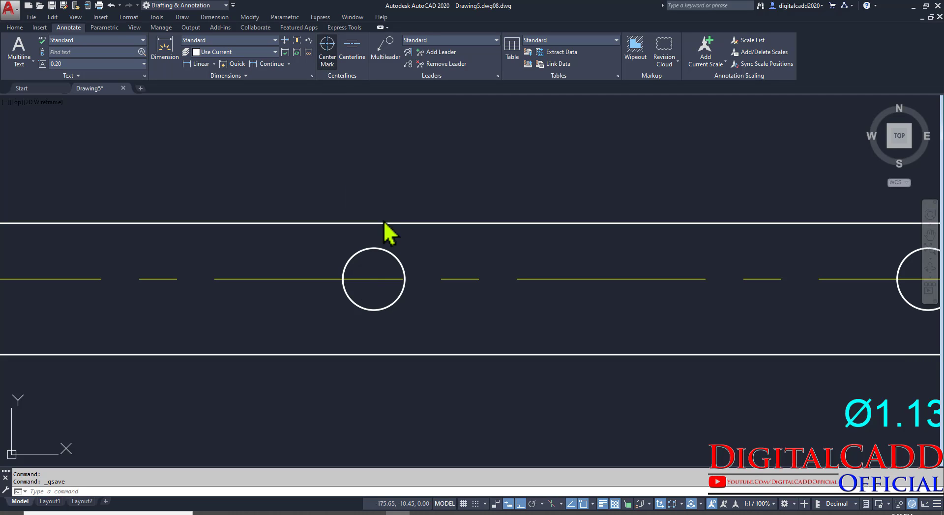
click(328, 58)
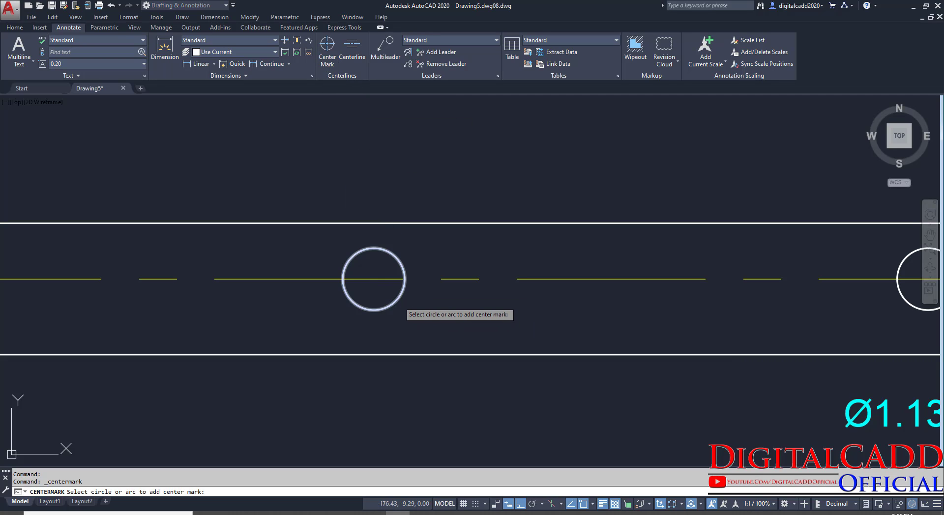
click(398, 301)
scroll(445, 310, down, 5)
scroll(316, 341, up, 5)
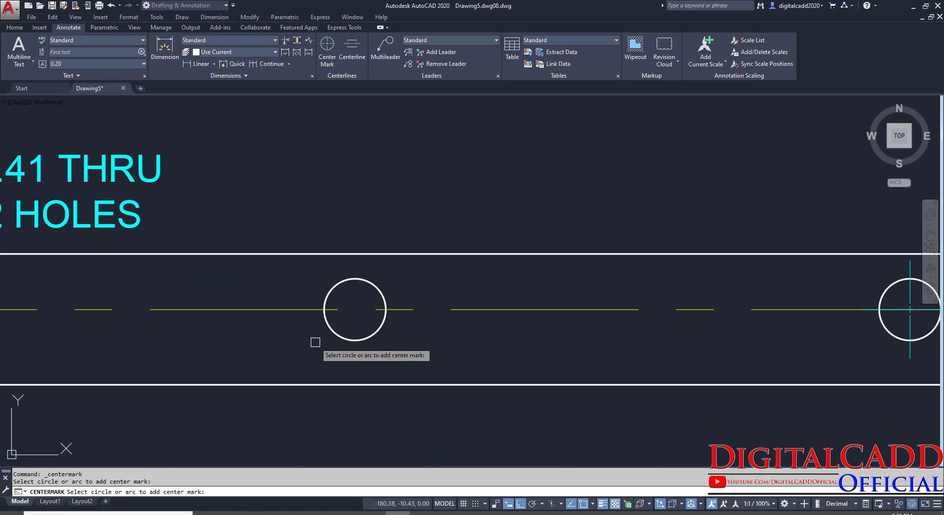
click(357, 339)
scroll(432, 344, down, 5)
scroll(316, 270, up, 2)
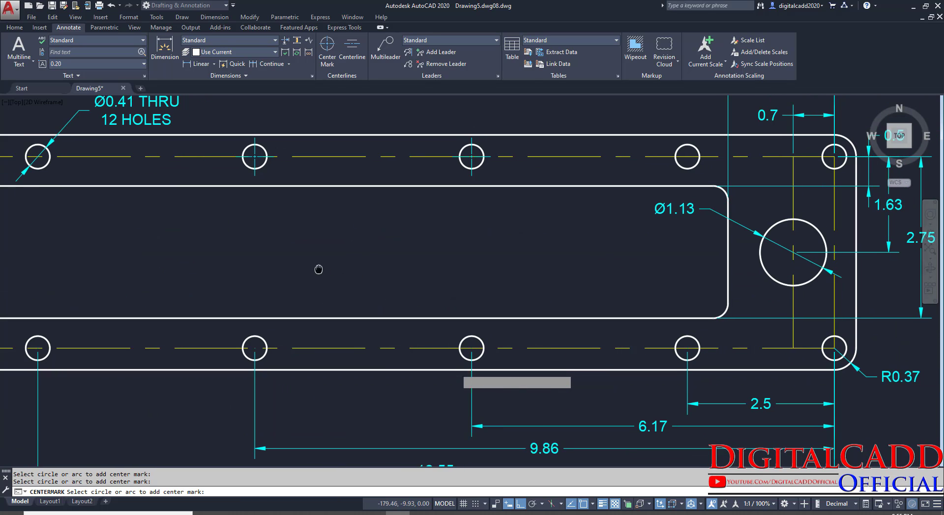
scroll(684, 169, up, 4)
click(684, 170)
scroll(501, 267, down, 5)
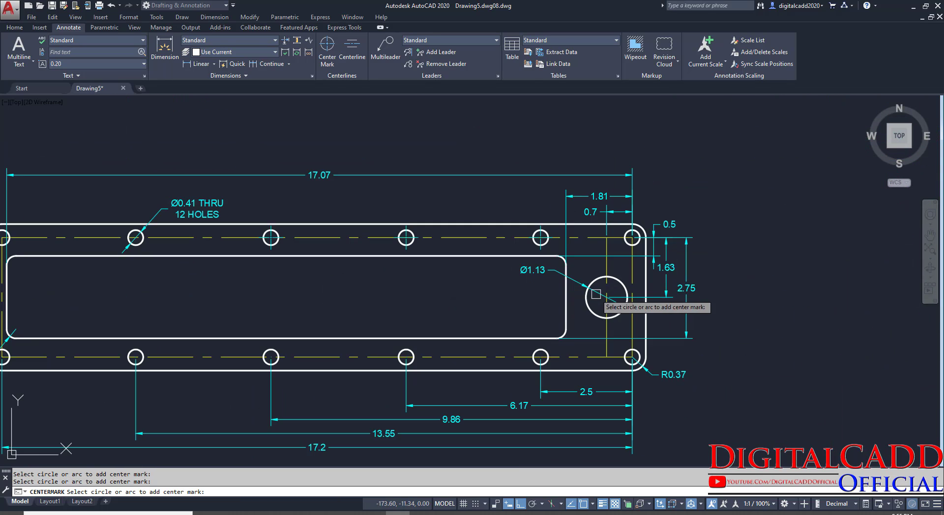
Add center marks to the two corner holes at the gasket's right end
scroll(516, 268, up, 5)
click(535, 269)
scroll(526, 275, down, 5)
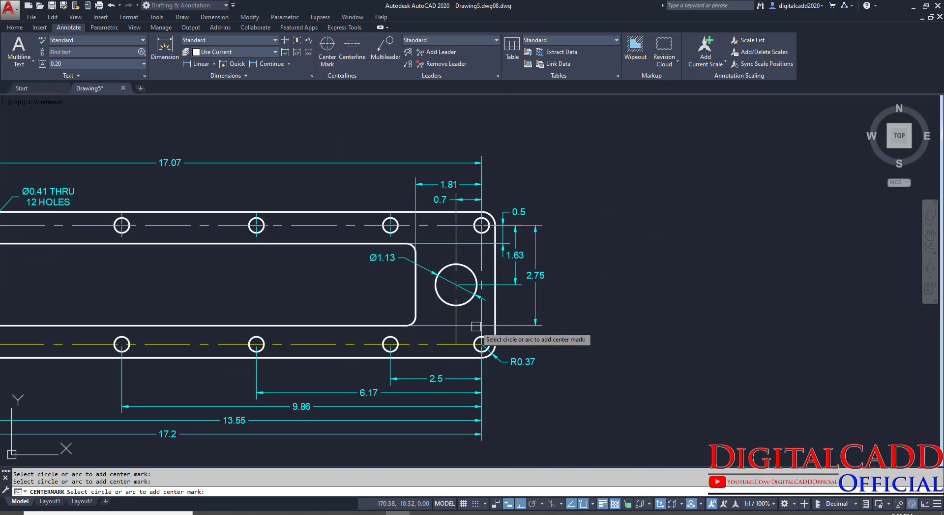
scroll(482, 337, up, 6)
click(522, 218)
scroll(522, 300, down, 5)
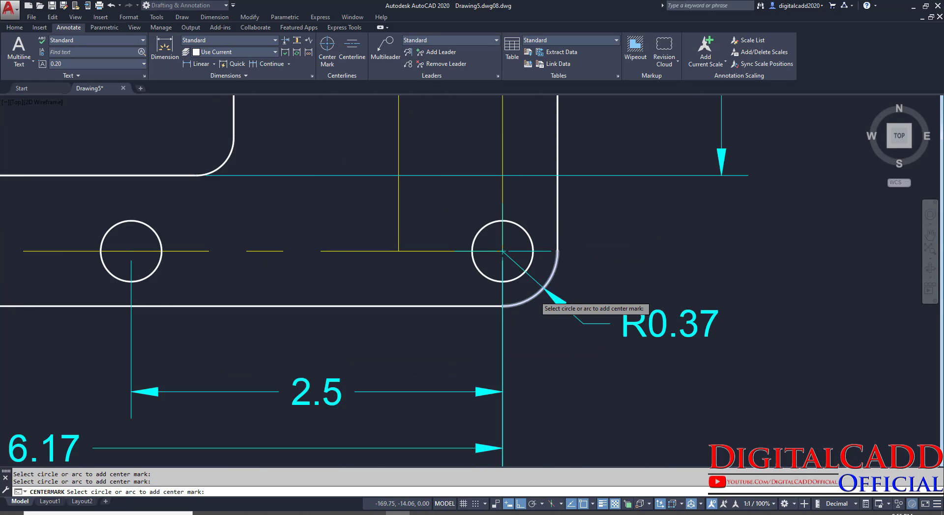
Add center marks to the four holes between the corners of the gasket's lower row
scroll(522, 299, up, 6)
click(522, 300)
scroll(521, 318, down, 5)
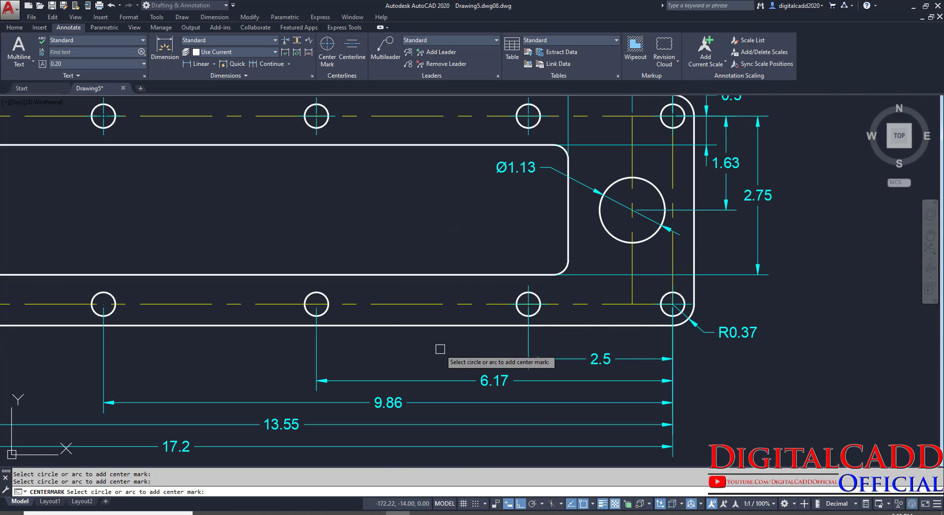
click(103, 290)
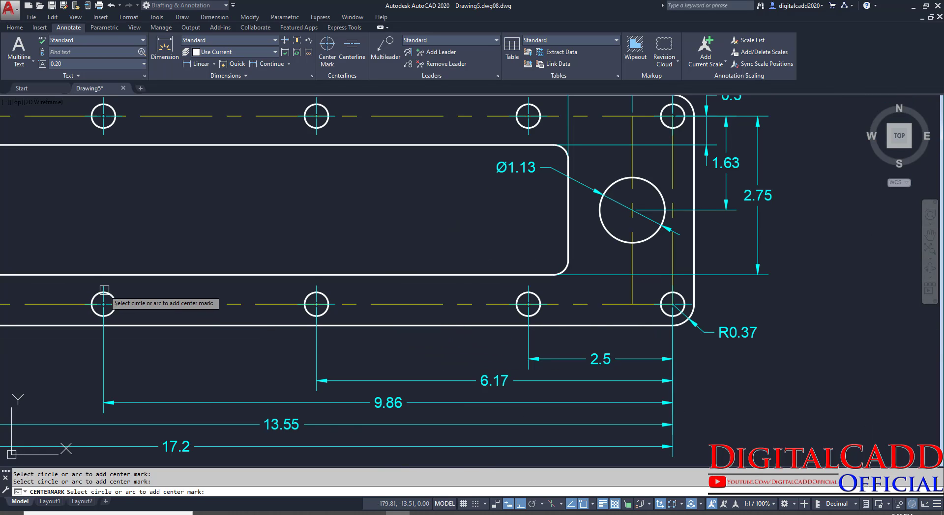
middle_drag(264, 372, 694, 385)
click(311, 318)
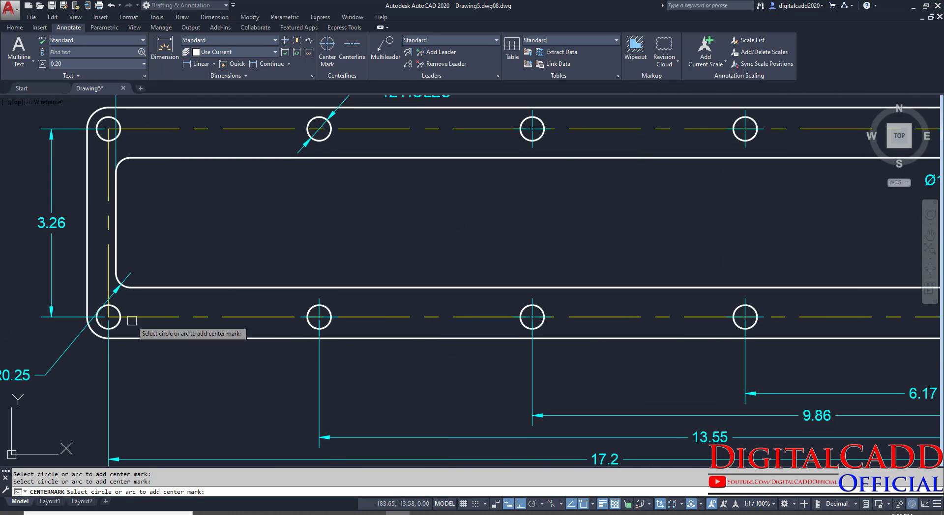
Add center marks to the two left corner holes and the second hole of the upper row, and finish the command
scroll(115, 324, up, 4)
mouse_move(226, 267)
middle_down()
mouse_move(243, 448)
mouse_move(262, 514)
middle_up()
middle_drag(229, 130, 229, 322)
click(214, 255)
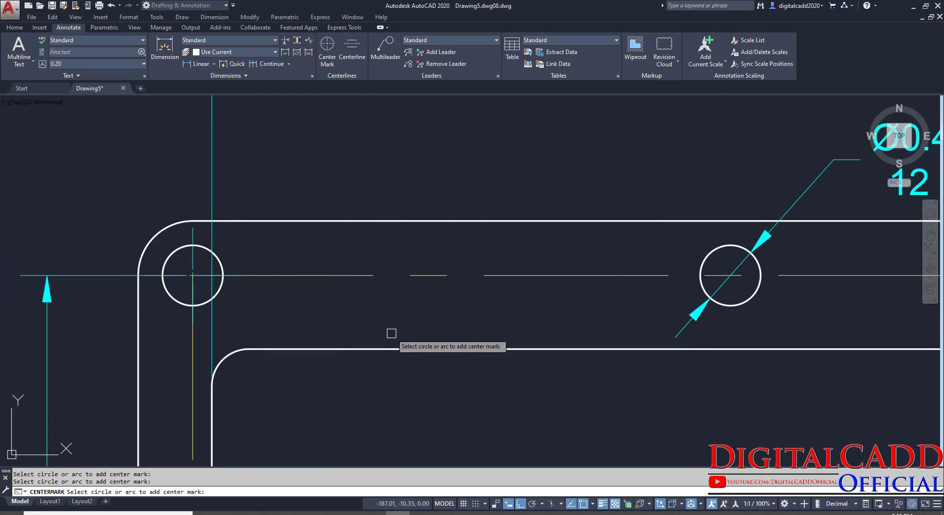
scroll(396, 320, down, 3)
middle_drag(577, 331, 316, 291)
click(390, 307)
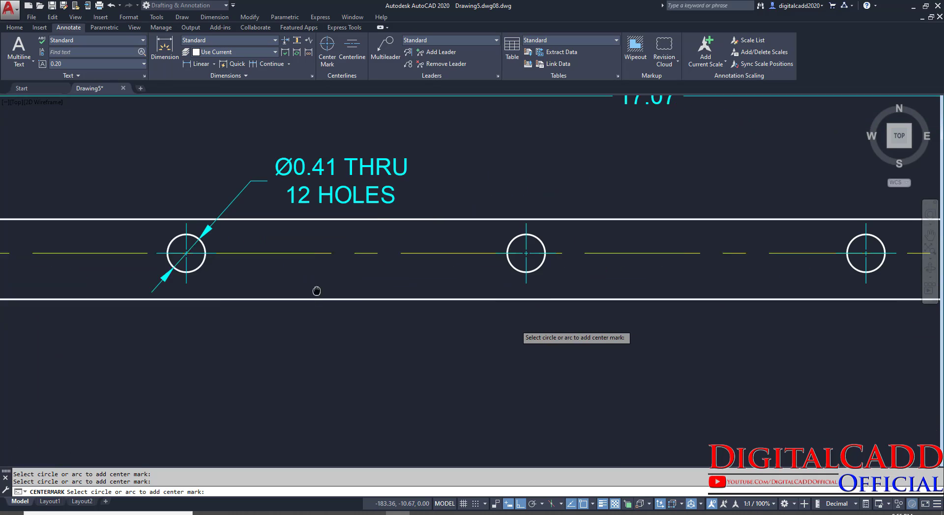
scroll(345, 323, down, 4)
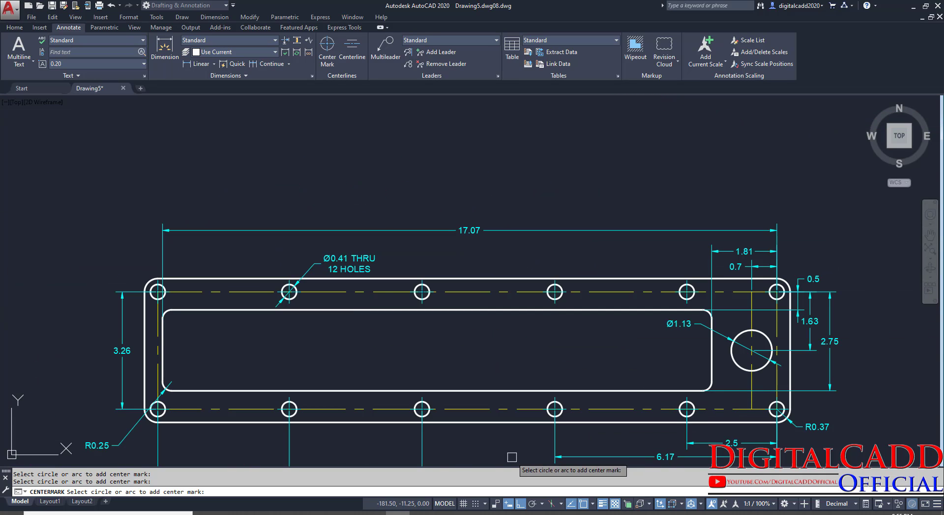
key(Return)
Draw an upright rectangle in the empty area to the right of the gasket
middle_drag(482, 390, 451, 334)
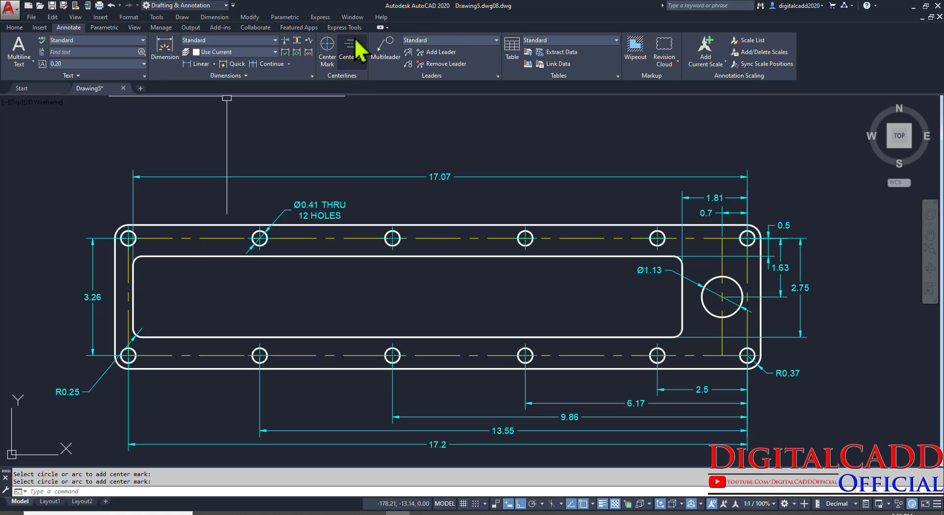
middle_drag(738, 254, 374, 317)
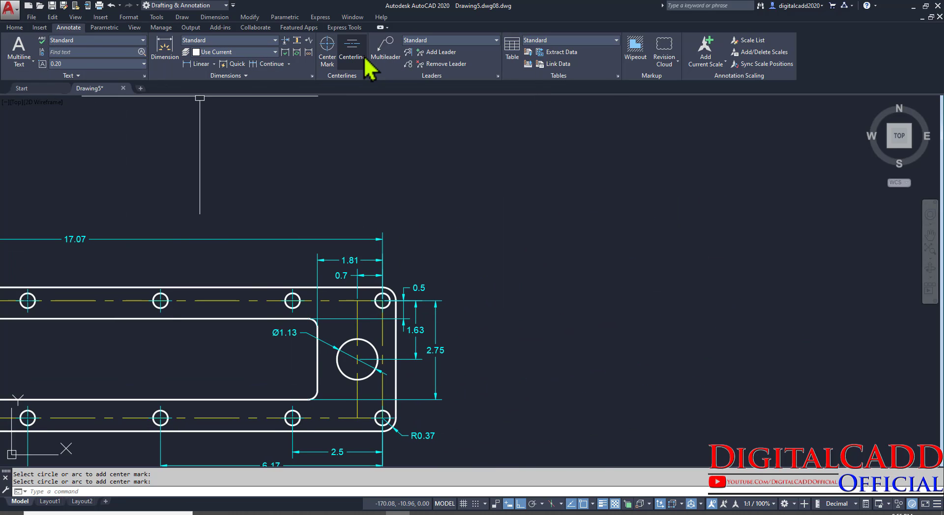
click(19, 28)
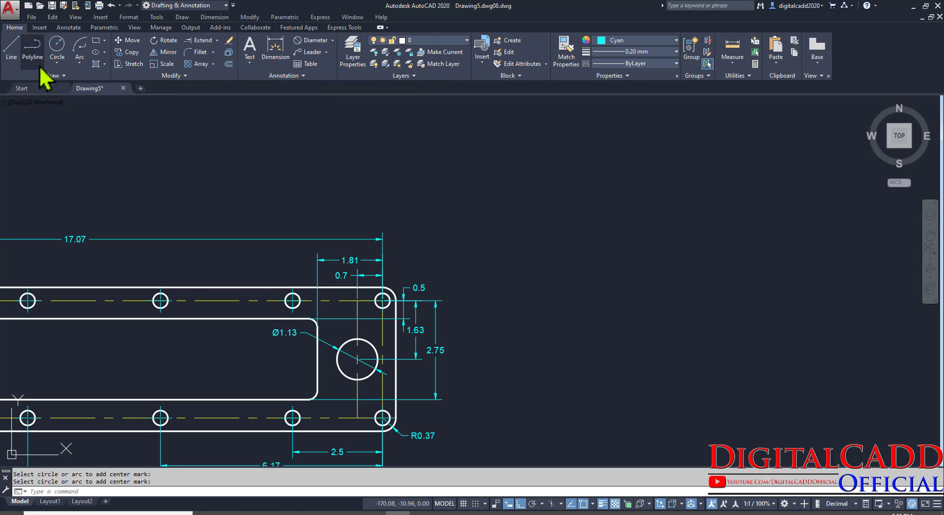
click(96, 40)
click(604, 217)
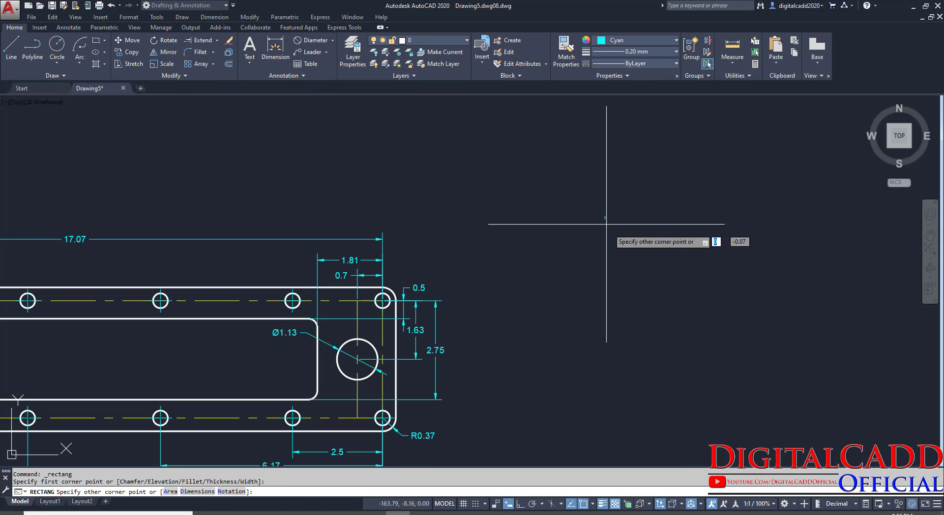
click(719, 396)
middle_drag(758, 392, 639, 405)
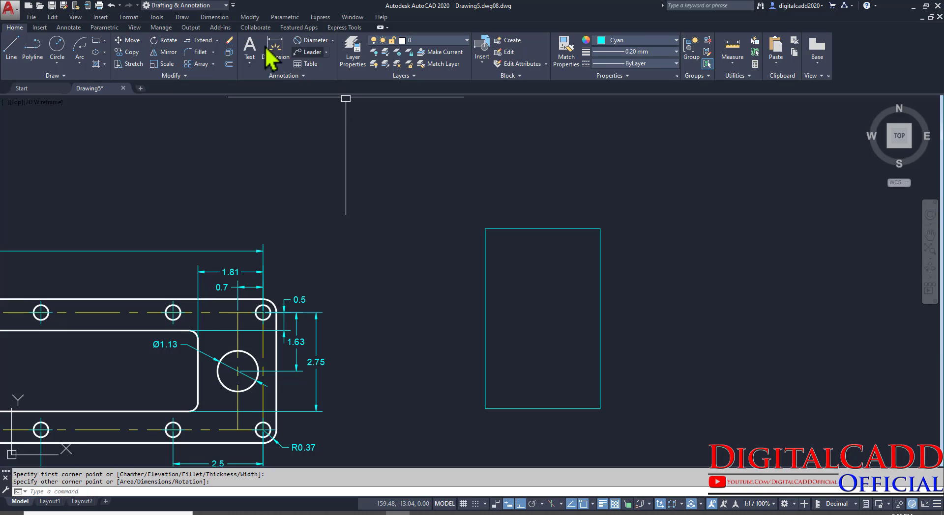
Add a vertical centerline between the two long sides of the rectangle beside the gasket
middle_drag(562, 307, 525, 281)
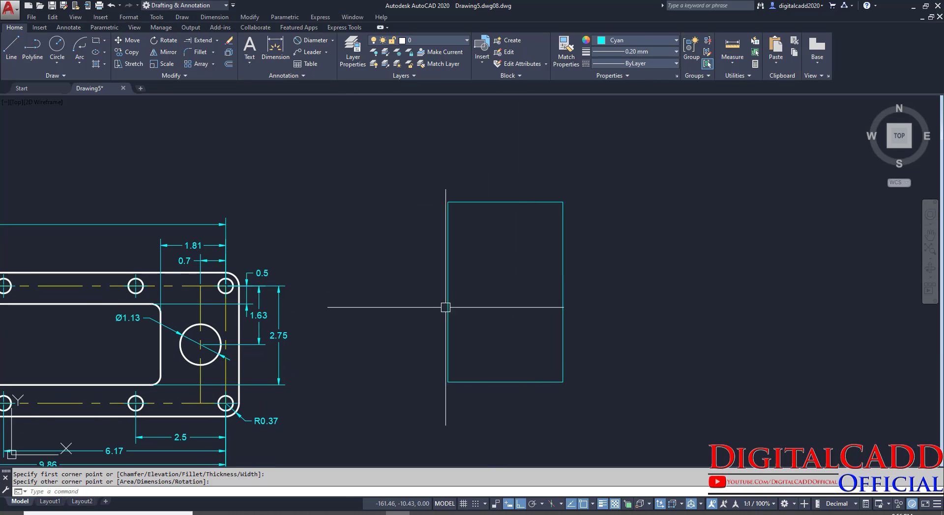
click(67, 27)
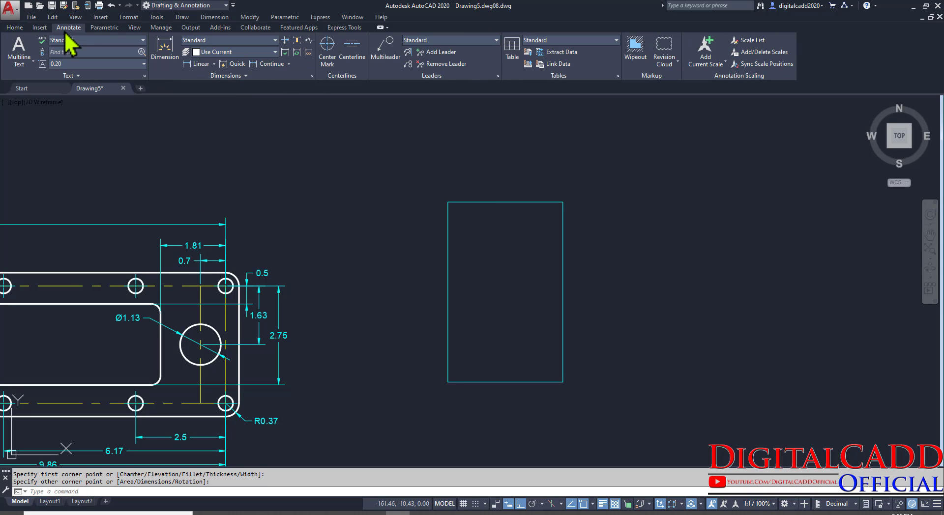
click(352, 54)
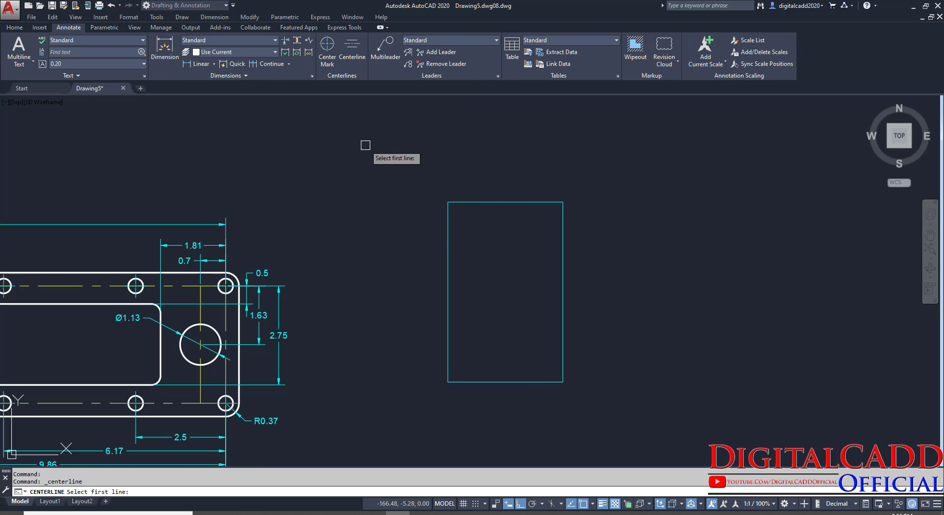
click(563, 246)
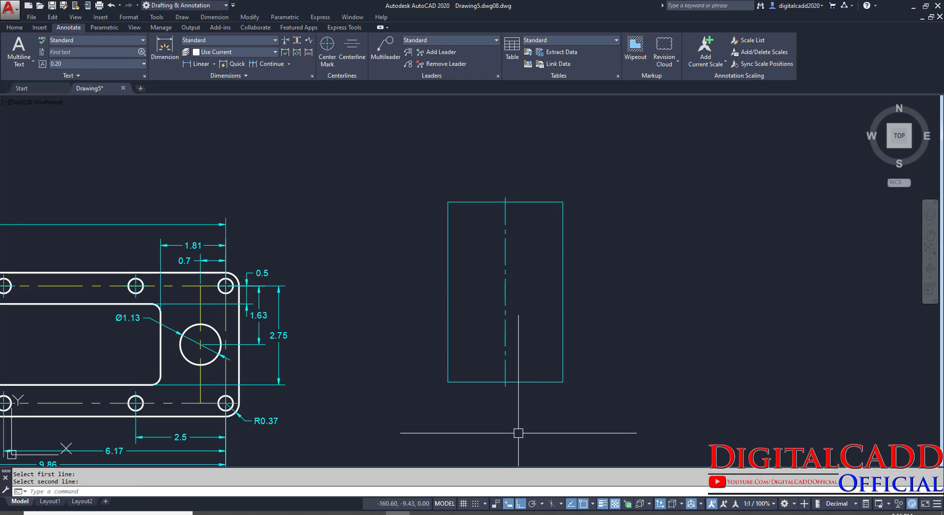
Examine the rectangle's centerline and the linetypes loaded in the Linetype Manager, and close it without changes
scroll(537, 274, up, 6)
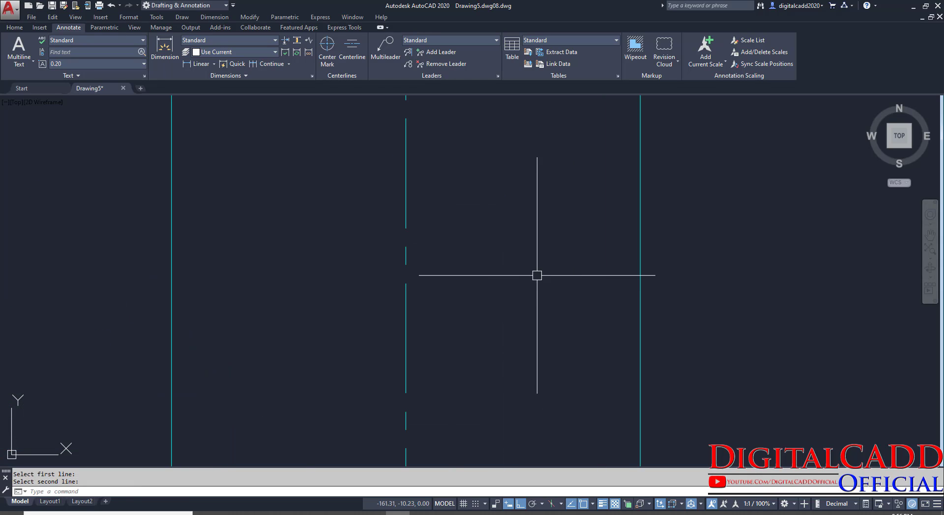
scroll(519, 313, down, 2)
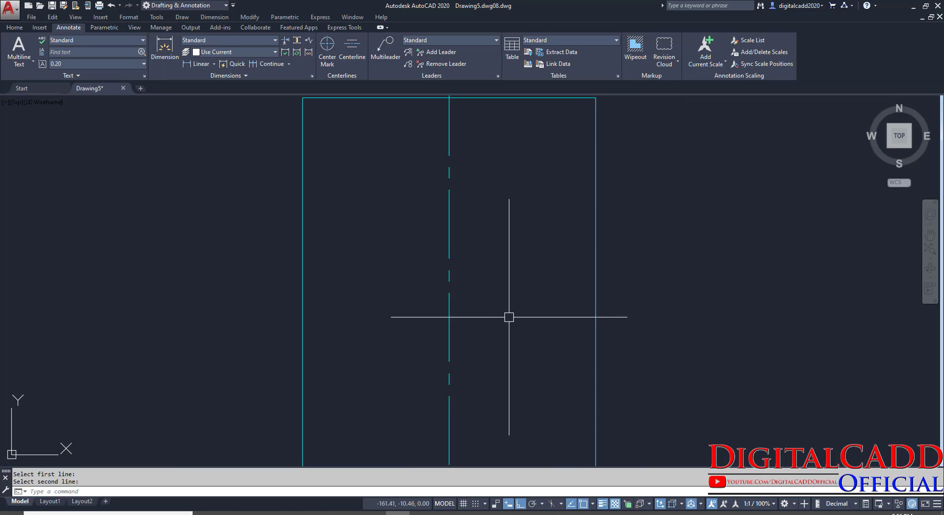
click(14, 28)
click(636, 66)
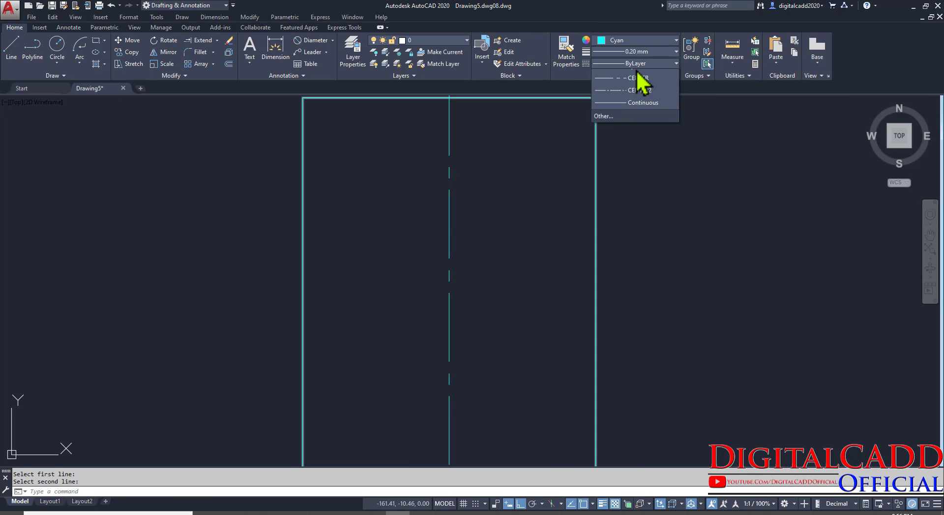
click(678, 209)
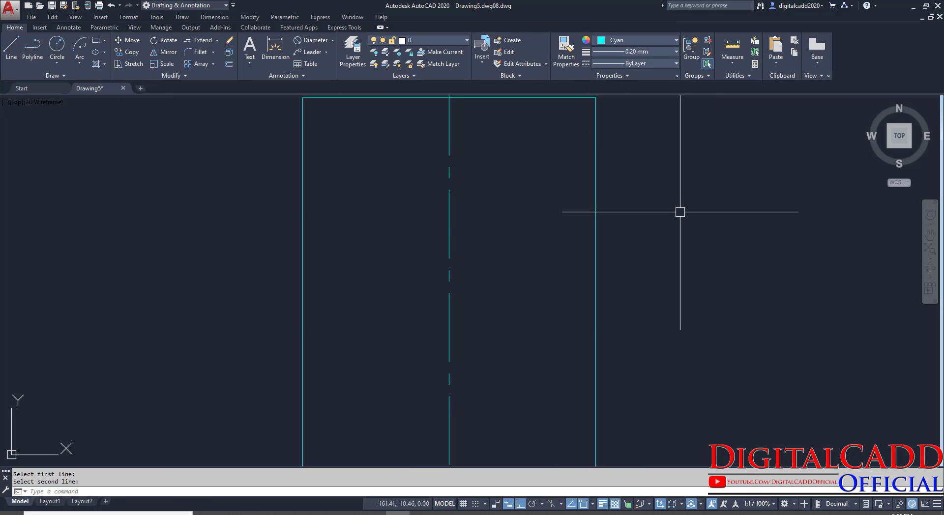
click(668, 64)
click(608, 142)
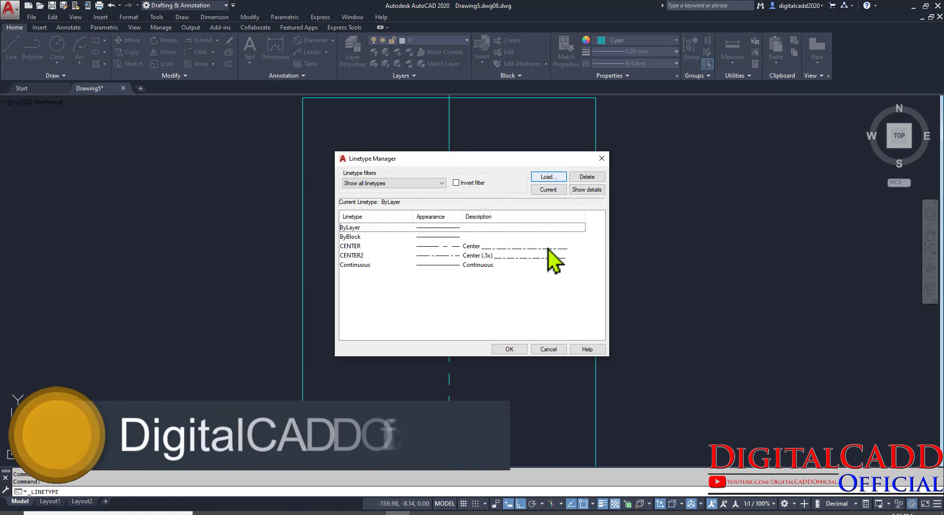
click(601, 158)
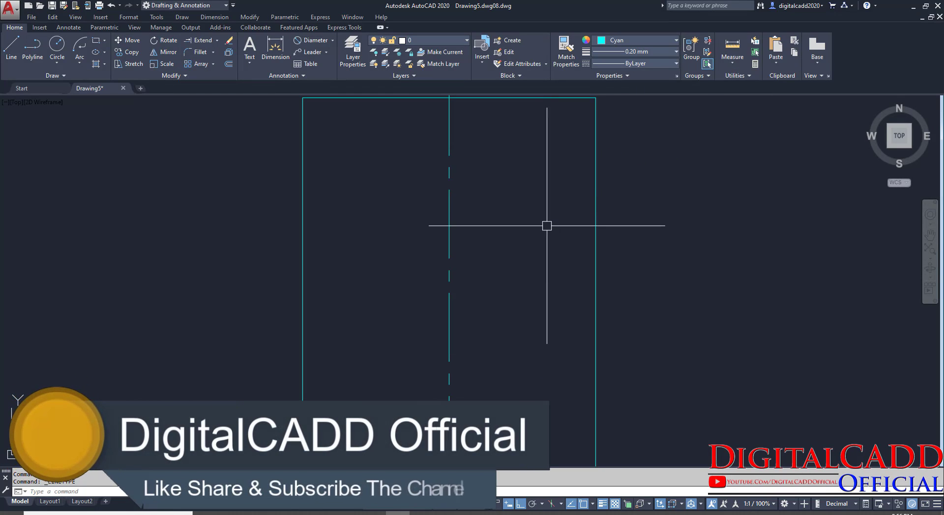
scroll(547, 226, down, 4)
middle_drag(500, 263, 637, 284)
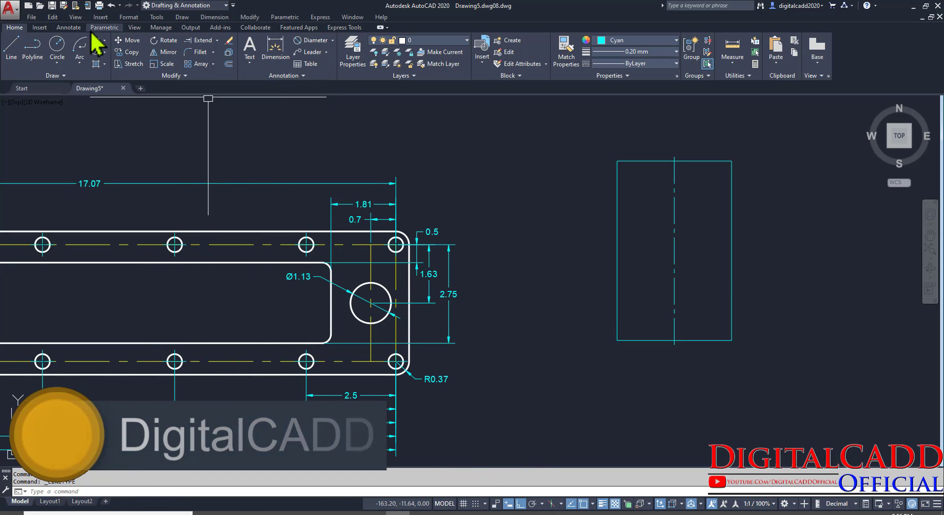
Select the practice rectangle with its centerline and lengthen the centerline's overshoot beyond the rectangle's upper edge
click(68, 28)
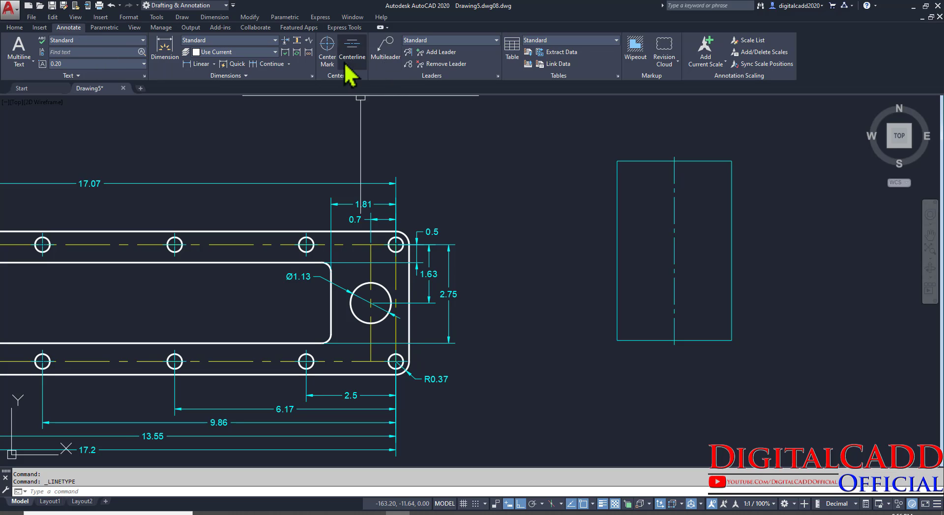
middle_drag(526, 231, 420, 229)
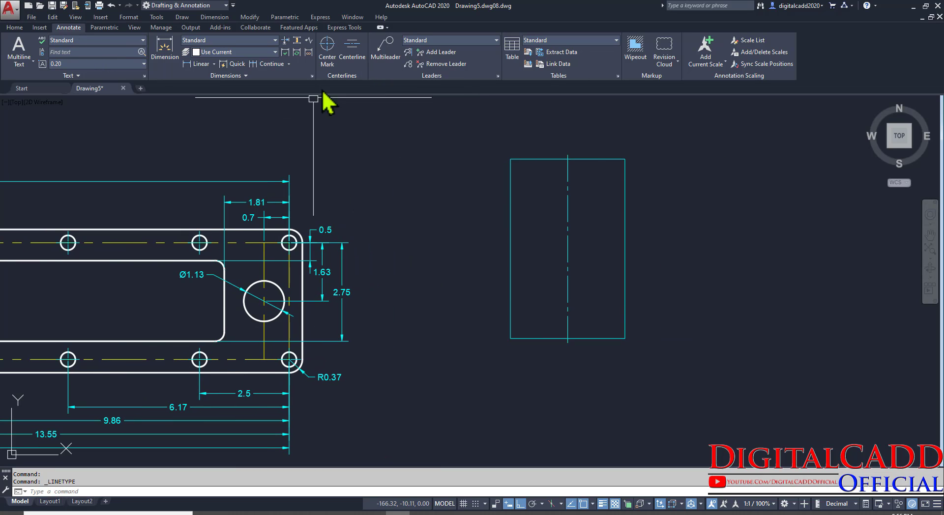
click(677, 399)
click(485, 113)
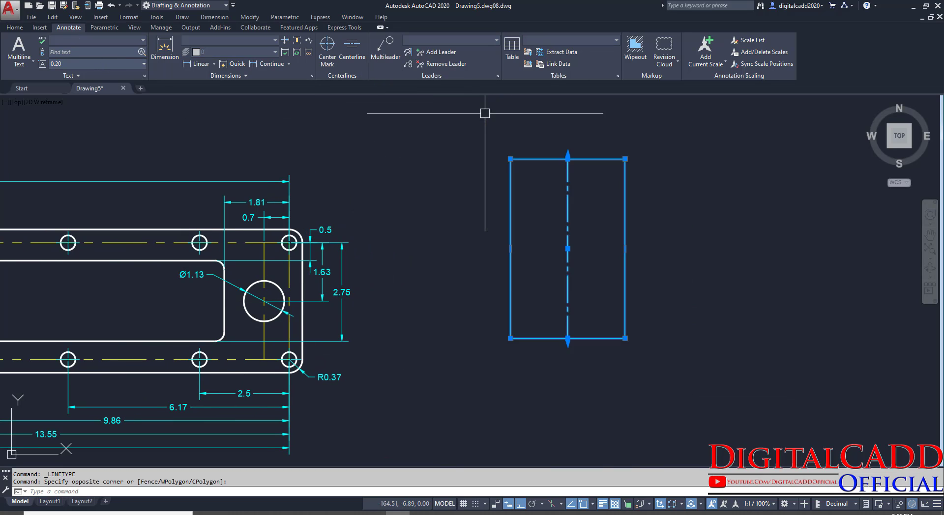
scroll(574, 154, up, 5)
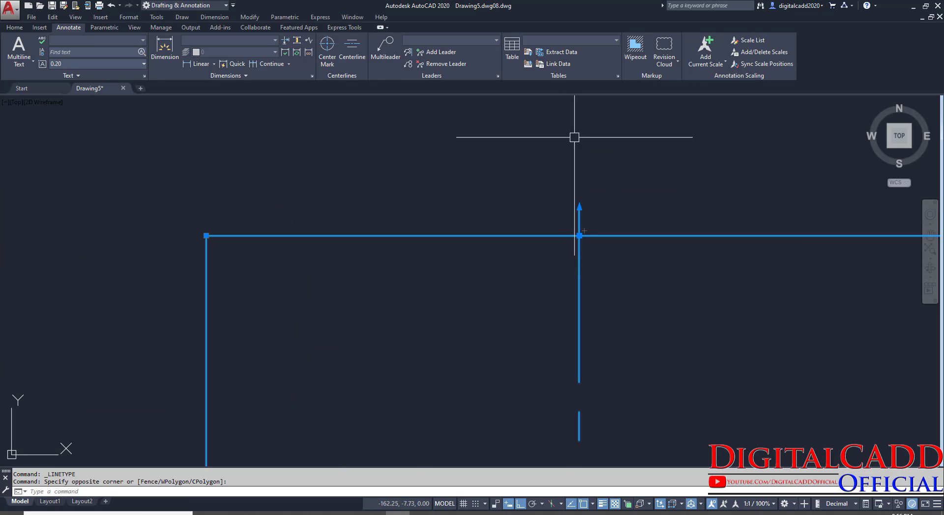
click(579, 208)
click(580, 130)
scroll(542, 200, down, 5)
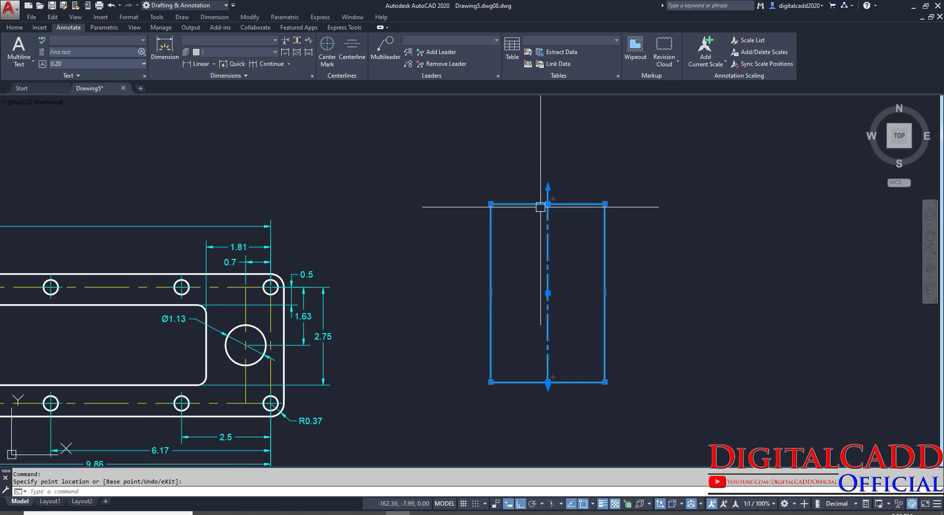
Stretch the practice rectangle's lower edge downward together with its centerline, and clear the selection
middle_drag(575, 324, 563, 277)
click(536, 336)
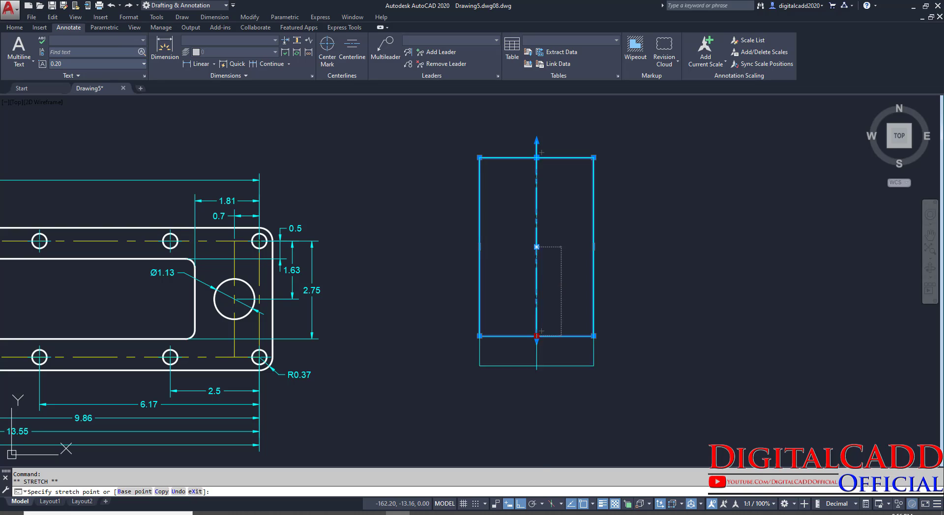
key(Escape)
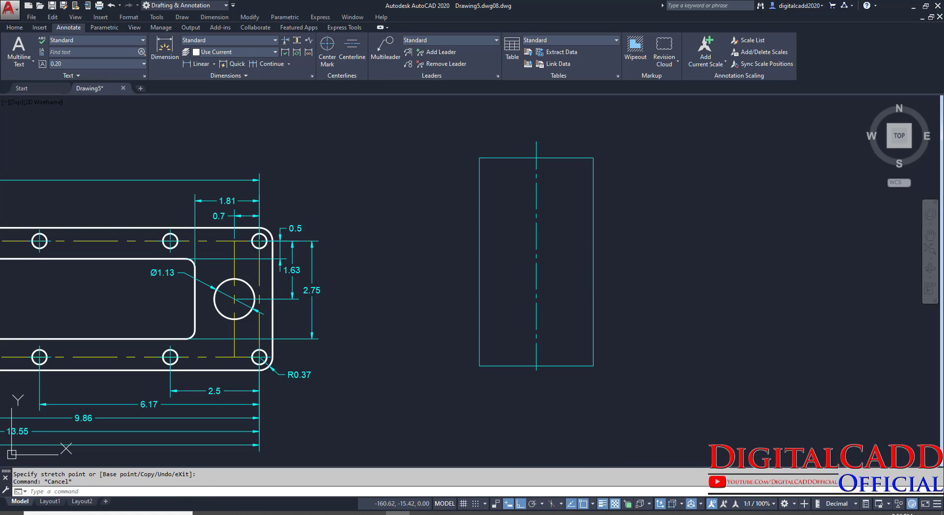
Erase the practice rectangle and its centerline beside the gasket
drag(621, 354, 413, 312)
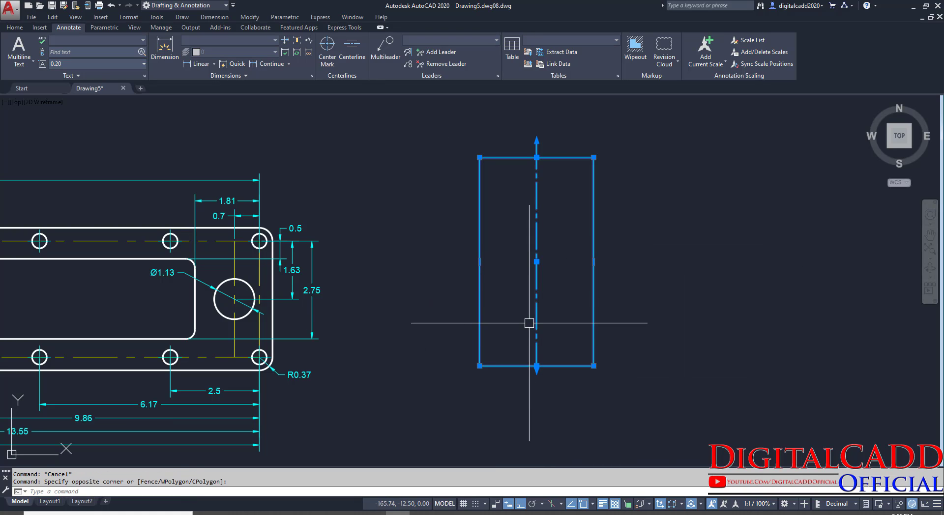
text(E)
key(Return)
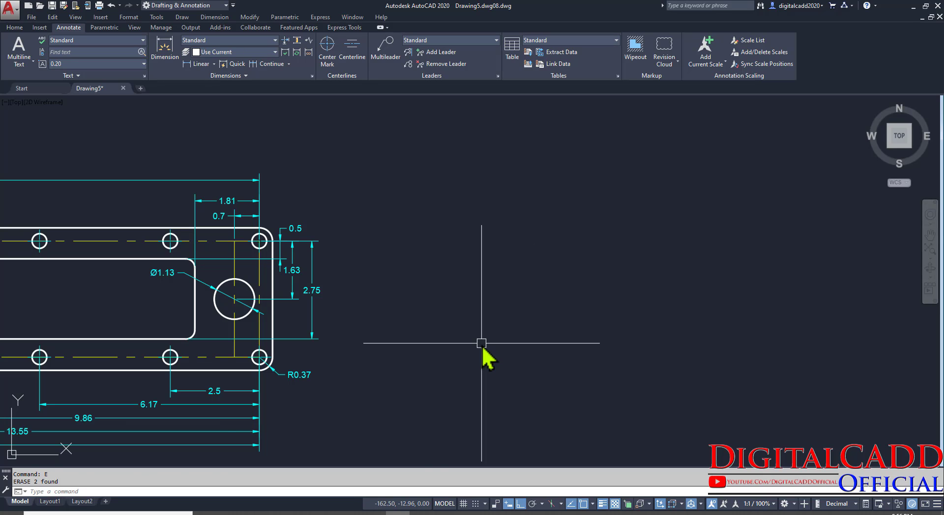
Save the drawing with the completed, dimensioned gasket
middle_drag(311, 339, 750, 334)
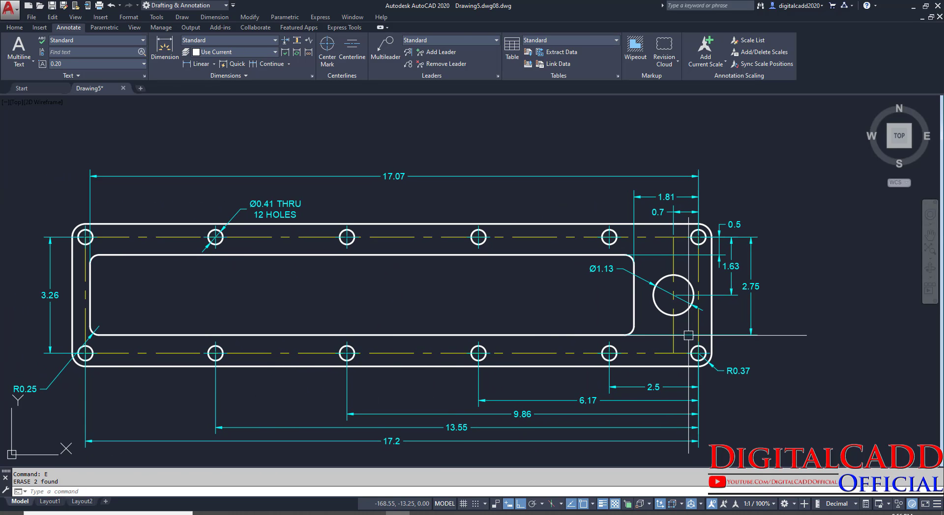
middle_drag(508, 371, 503, 336)
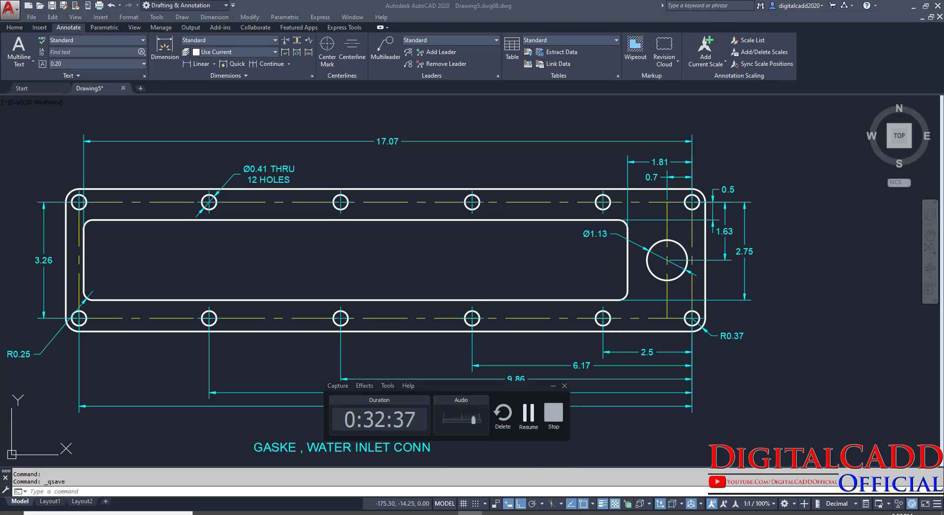
mouse_move(416, 408)
middle_down()
mouse_move(465, 379)
mouse_move(439, 404)
mouse_move(479, 405)
mouse_move(468, 399)
middle_up()
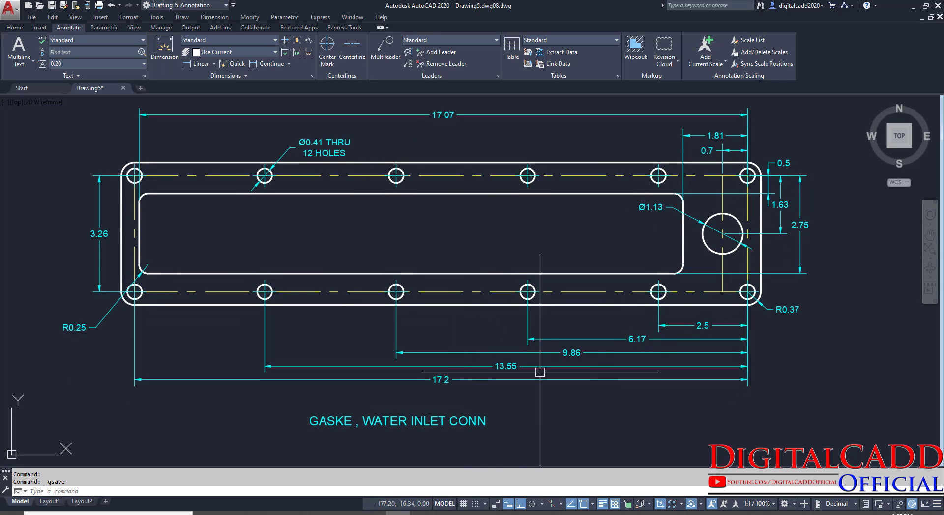
mouse_move(514, 334)
middle_down()
mouse_move(478, 347)
mouse_move(452, 322)
mouse_move(472, 323)
mouse_move(464, 322)
middle_up()
Switch to the assignments PDF in the browser, examine the EX: 17 gasket and EX: 18 retainer drawings, and return to AutoCAD
click(278, 512)
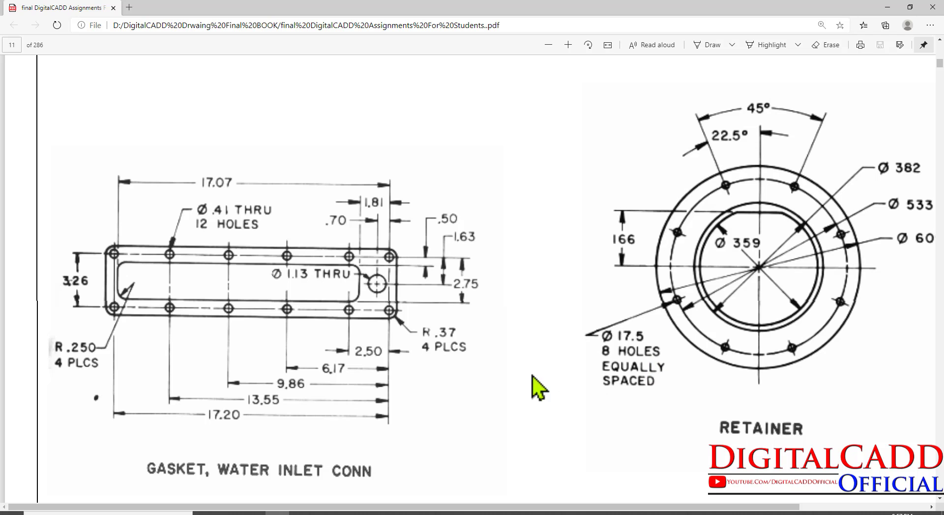
ctrl+scroll(585, 329, down, 2)
scroll(664, 343, up, 3)
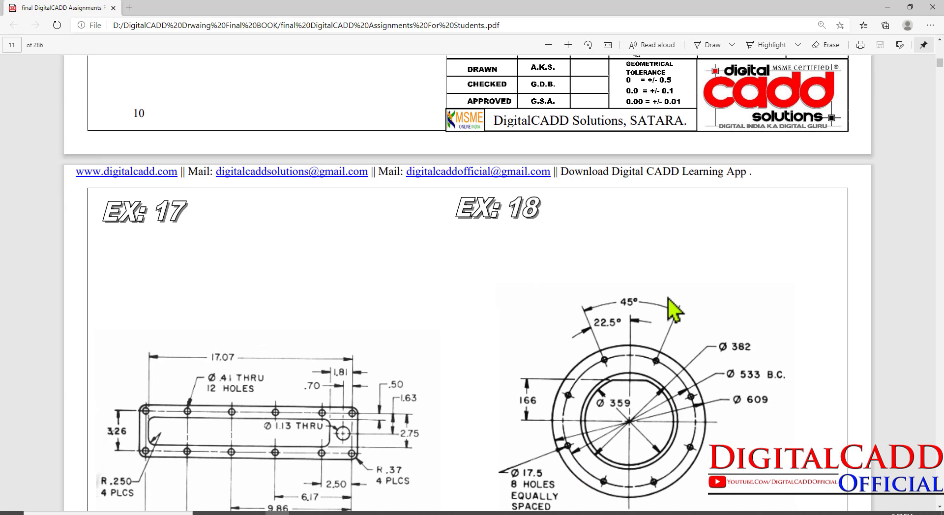
scroll(670, 310, down, 1)
scroll(573, 292, down, 1)
ctrl+scroll(693, 427, up, 2)
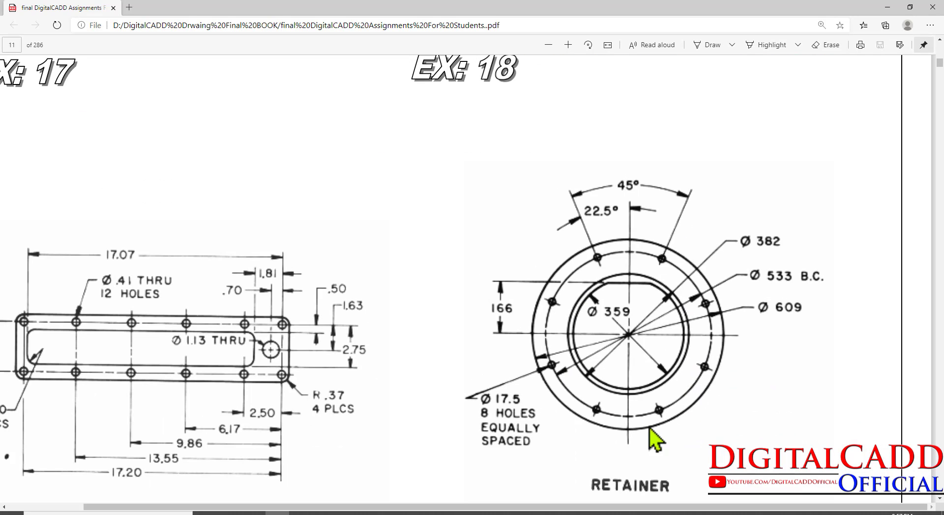
click(397, 512)
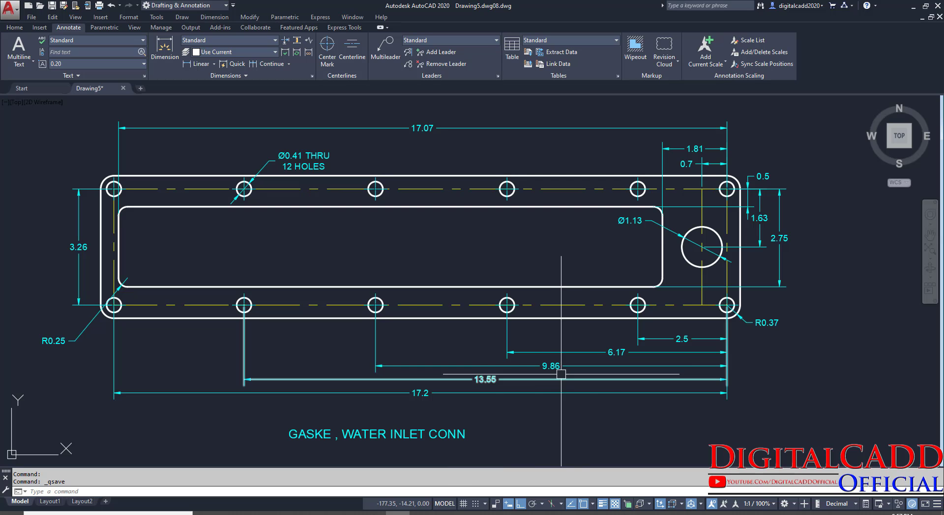
mouse_move(581, 356)
middle_down()
mouse_move(552, 344)
mouse_move(580, 351)
mouse_move(620, 335)
middle_up()
middle_drag(702, 312, 665, 322)
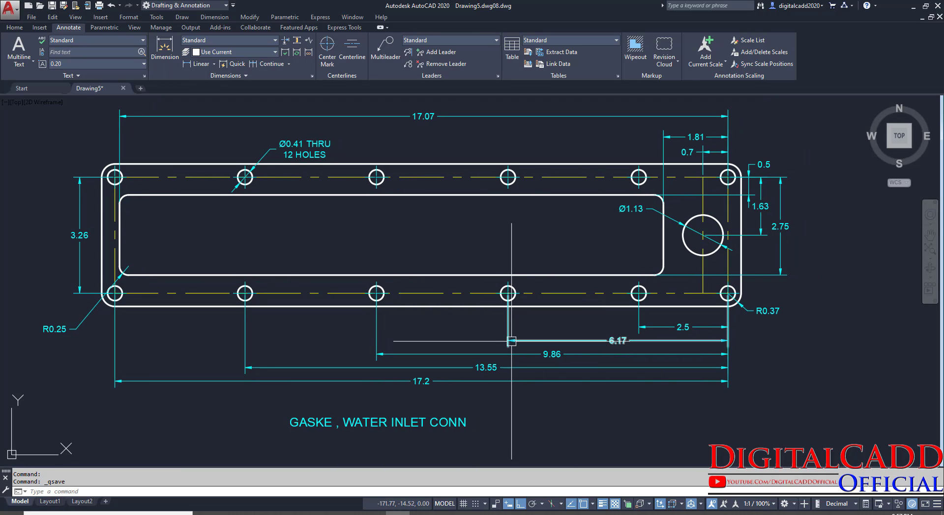